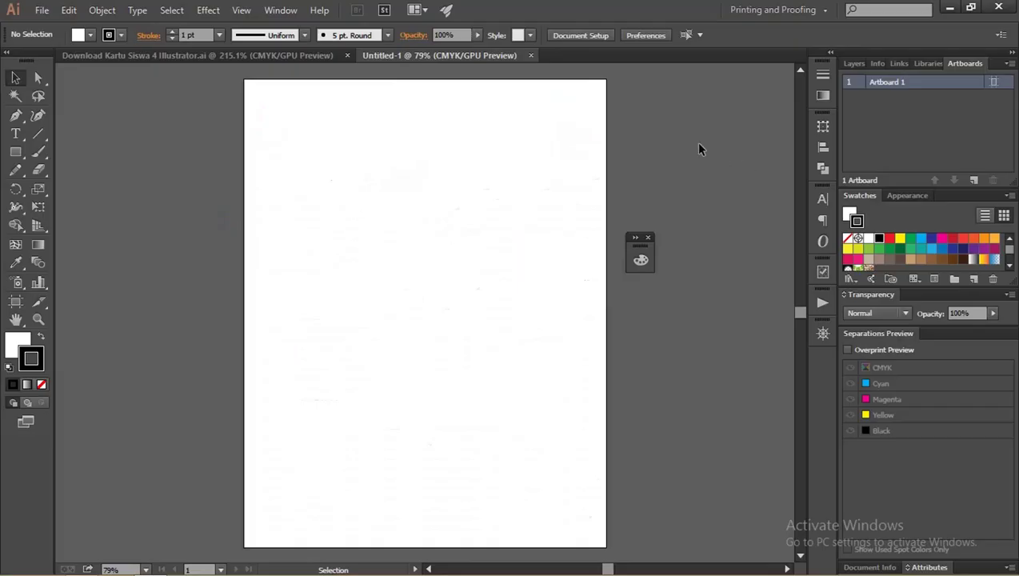
Reset the panels to the default Printing and Proofing workspace layout.
click(773, 10)
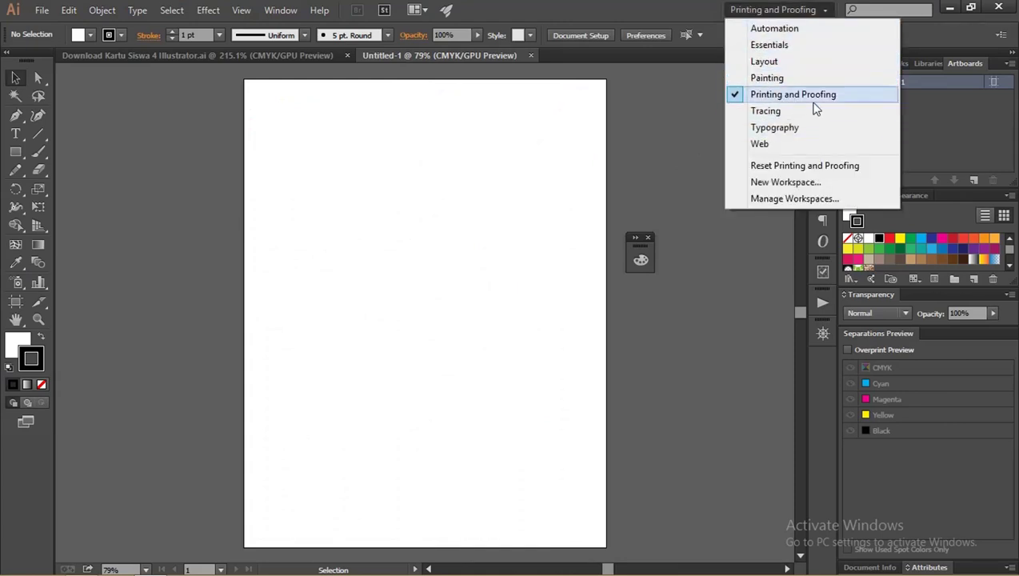
click(805, 166)
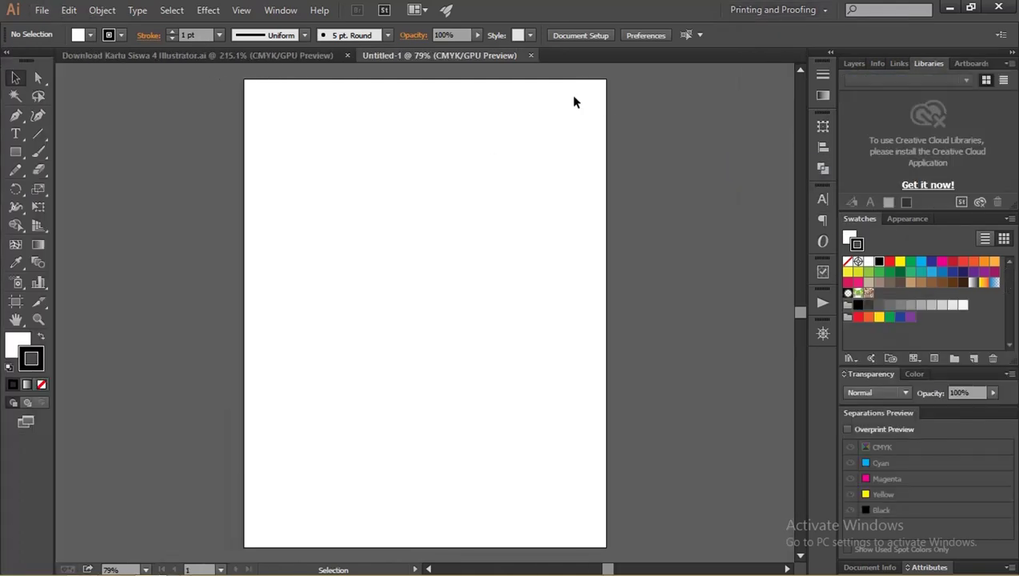
click(758, 17)
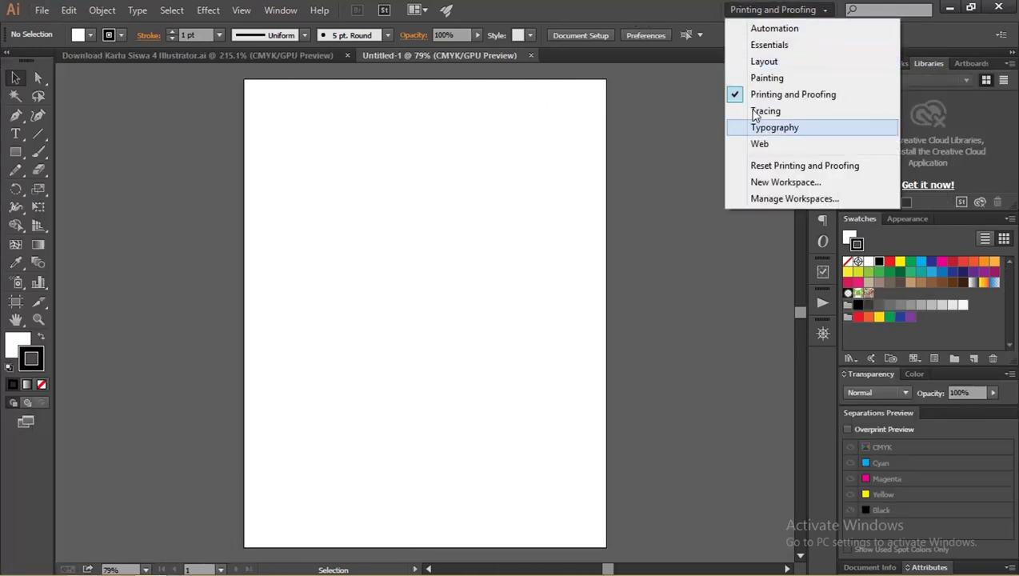
Create a new document in Millimeters, 85 mm wide by 55 mm high.
click(42, 9)
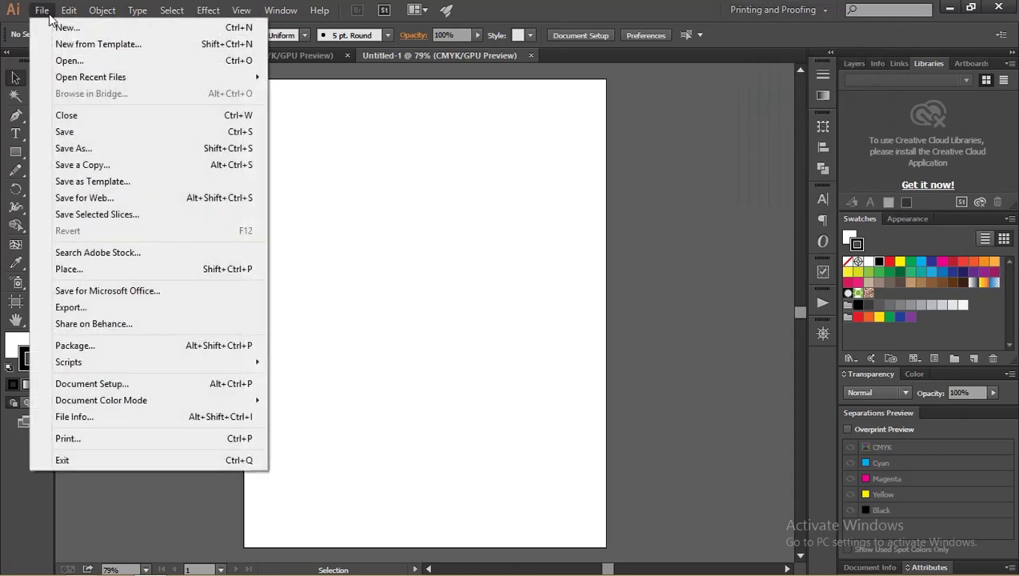
click(51, 28)
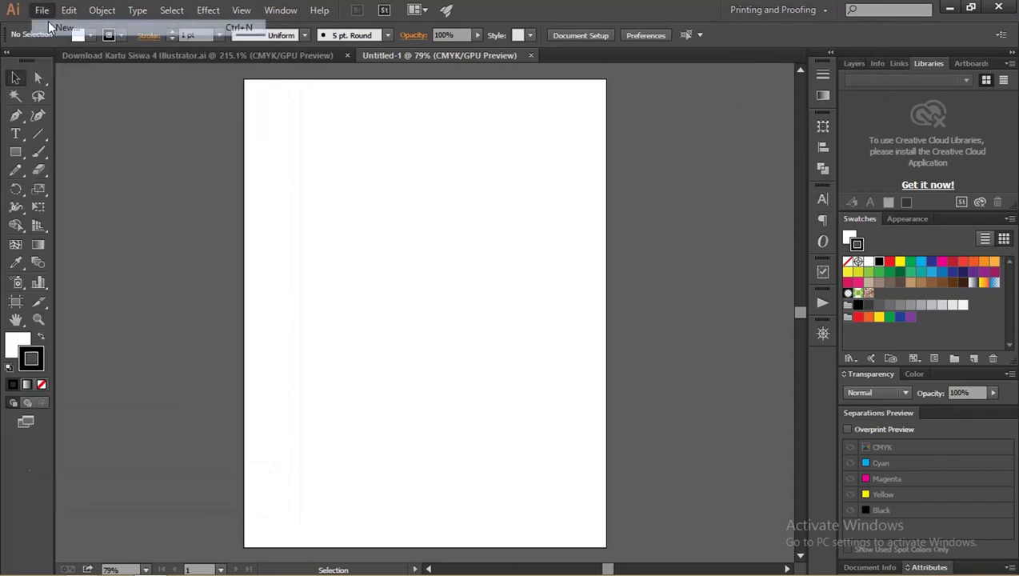
click(324, 199)
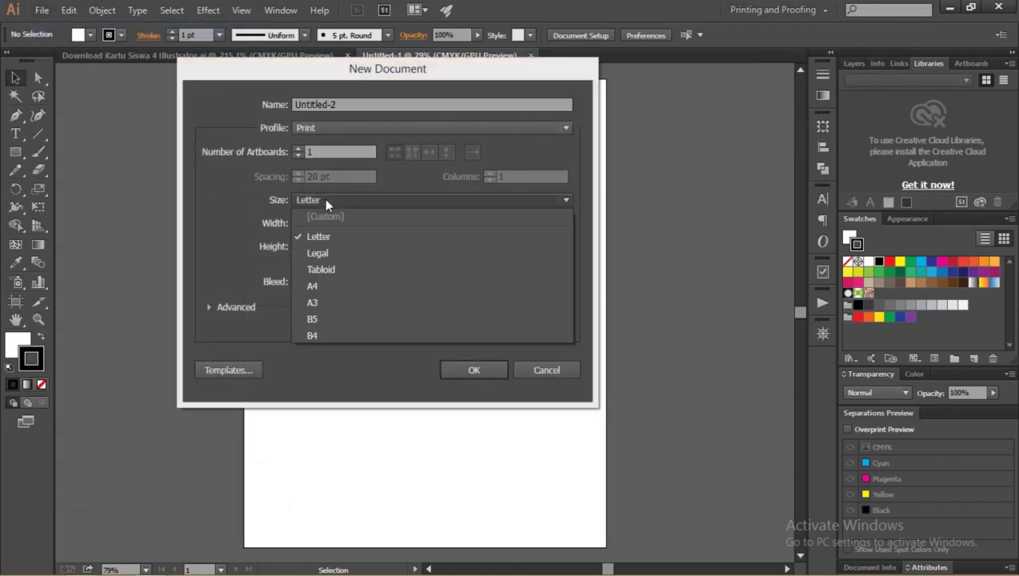
click(336, 200)
click(516, 224)
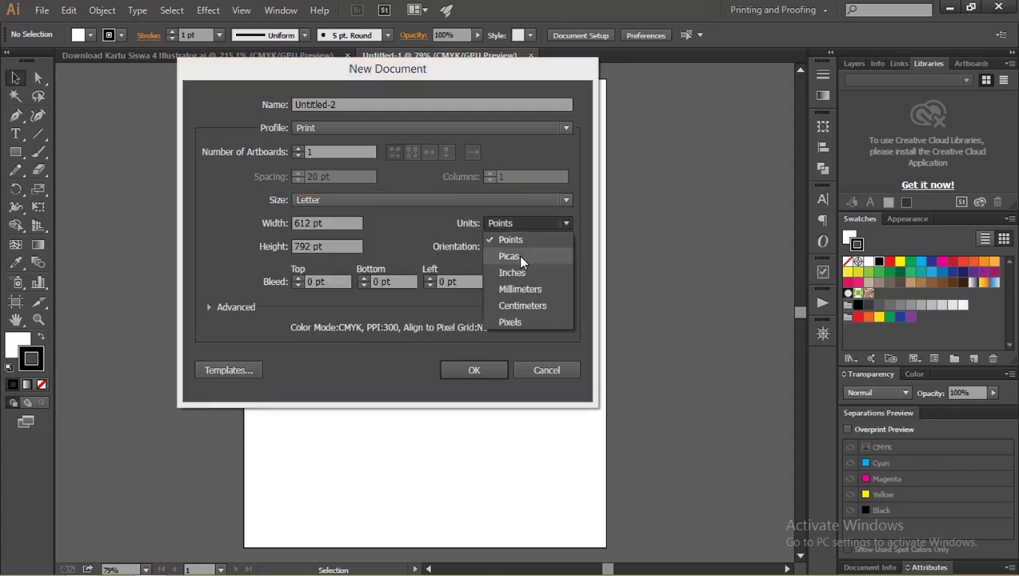
click(520, 290)
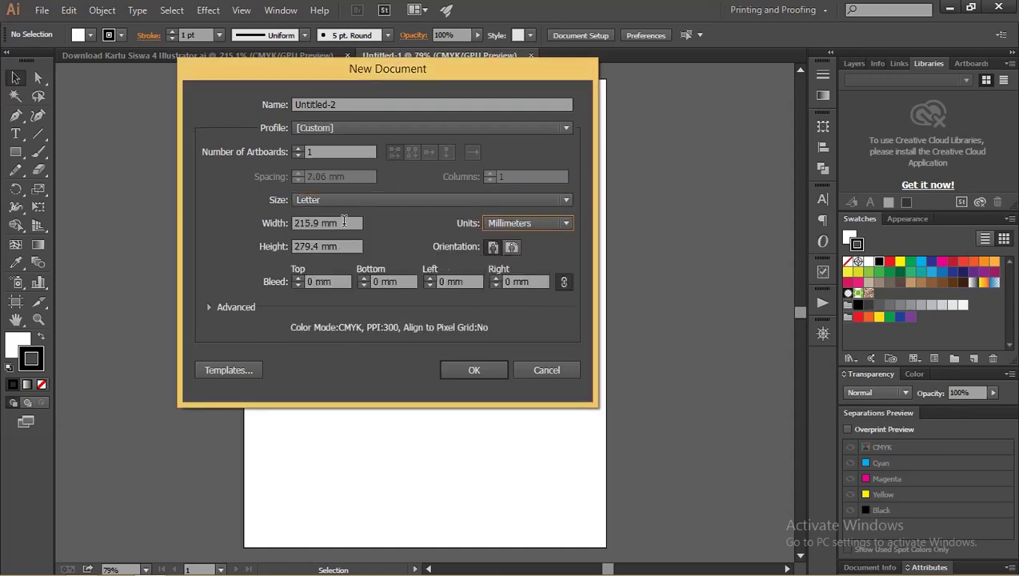
click(328, 224)
text(8)
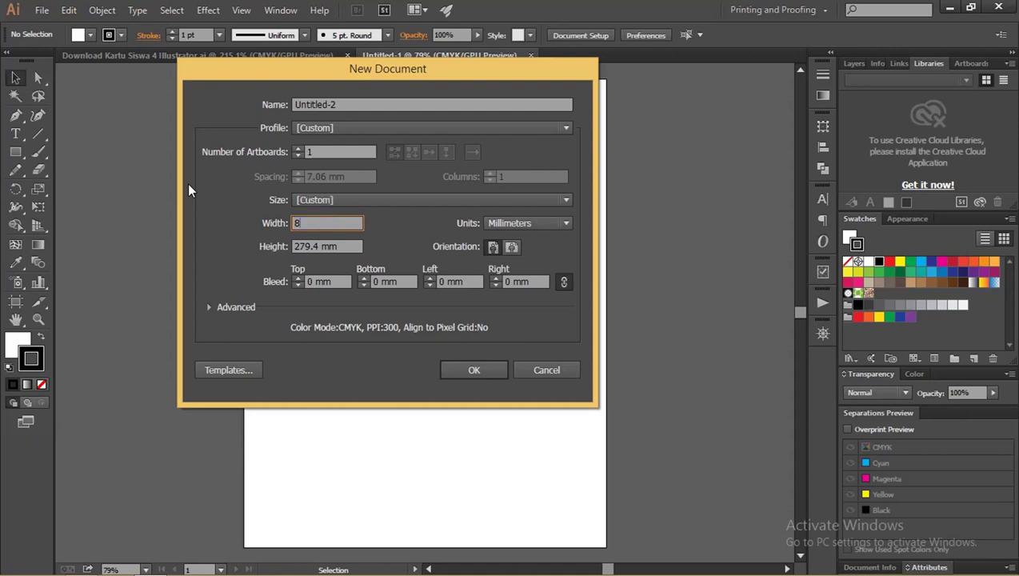
text(5)
key(Tab)
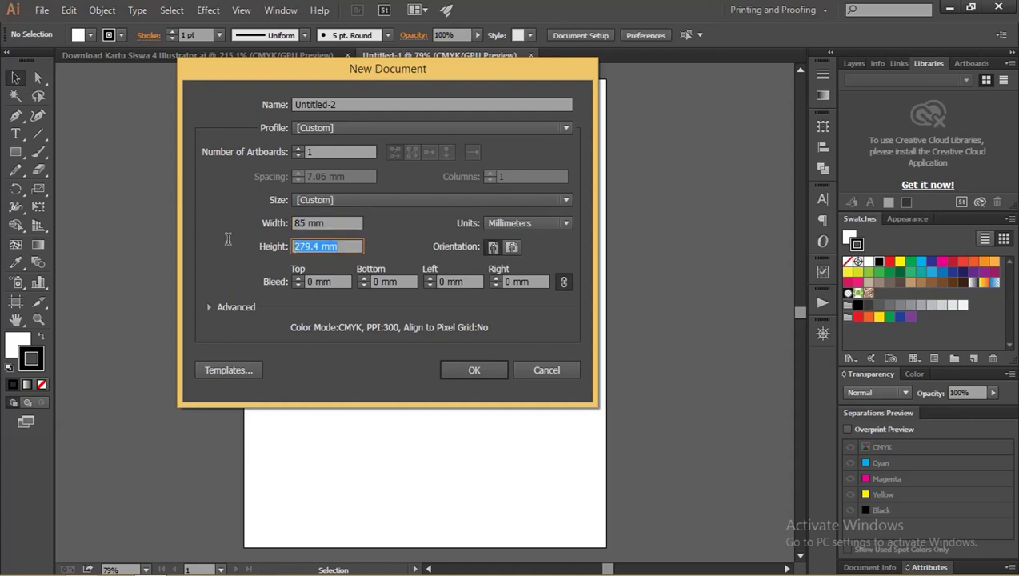
text(55)
click(329, 225)
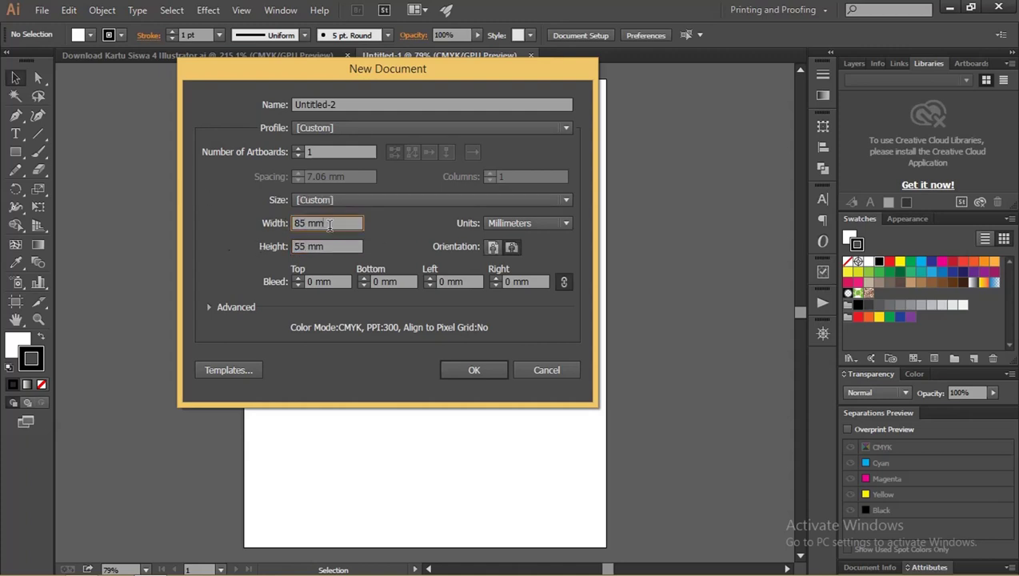
click(472, 372)
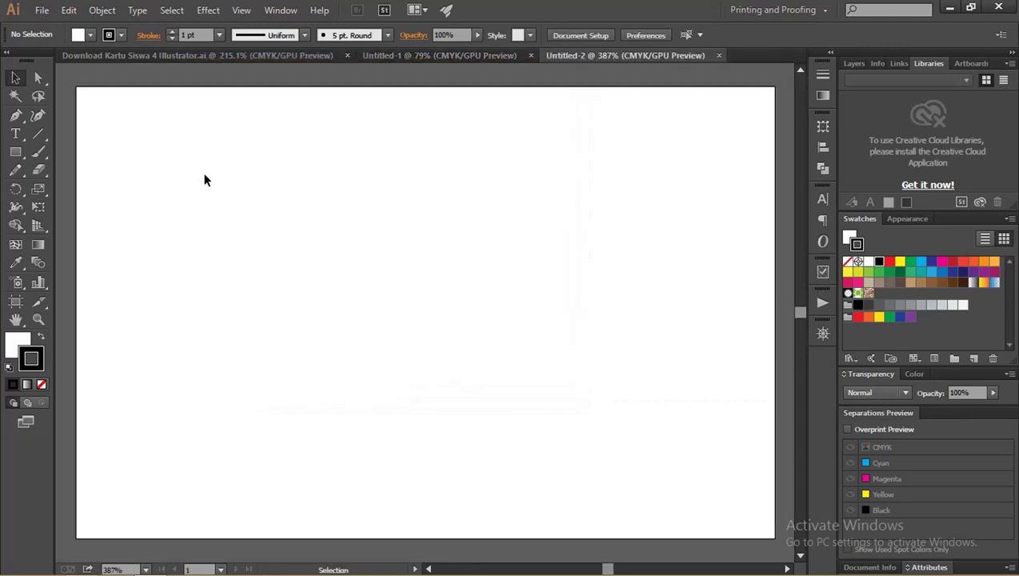
Draw an 85 × 55 mm rectangle over the entire artboard, then zoom to fit it.
key(z)
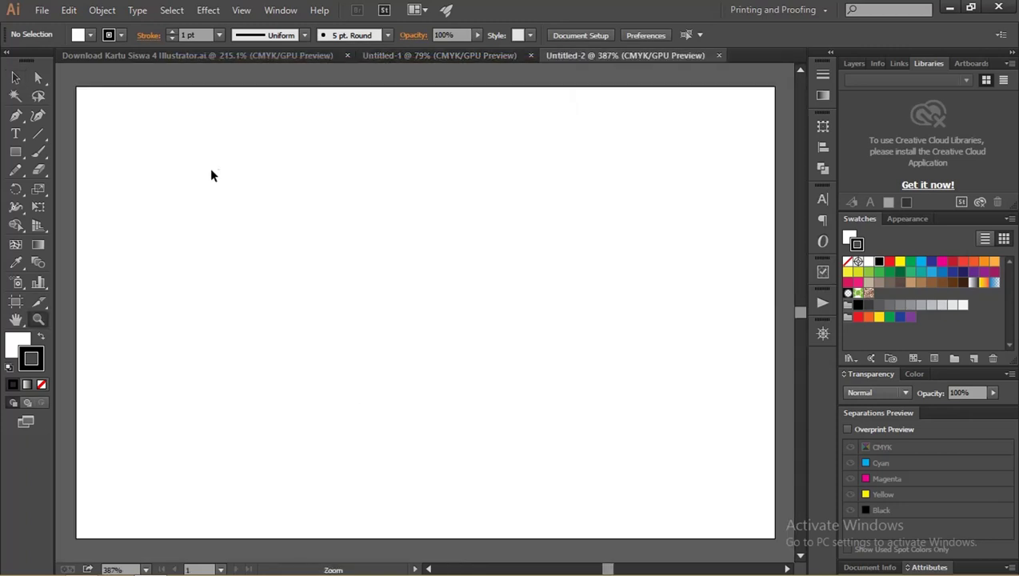
drag(355, 172, 284, 158)
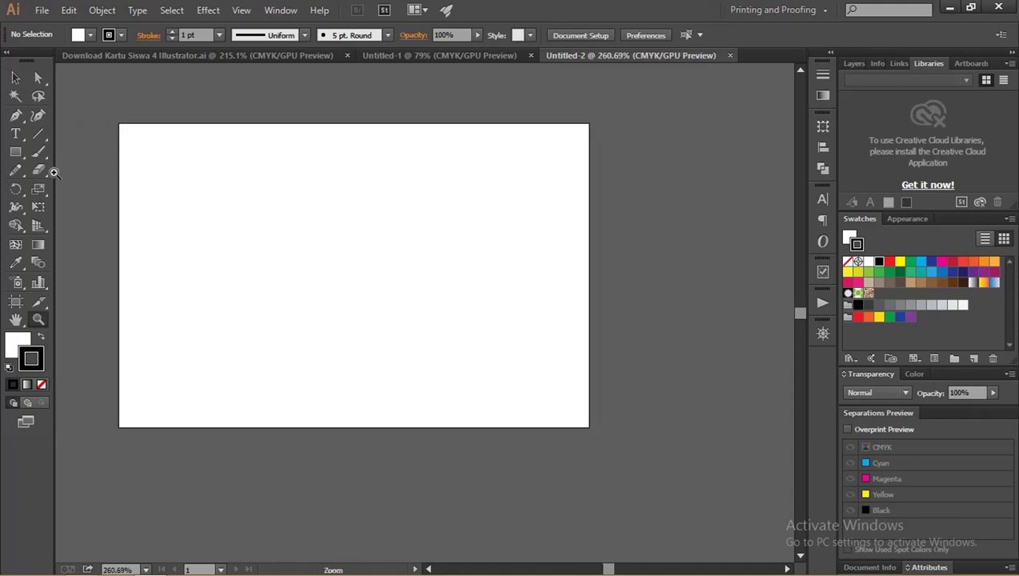
click(15, 152)
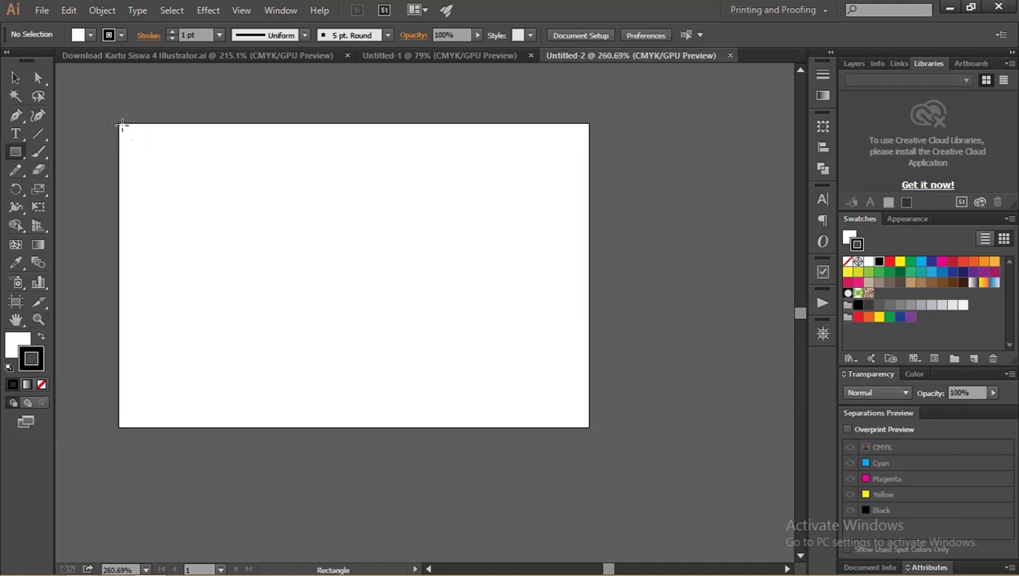
drag(118, 121, 588, 426)
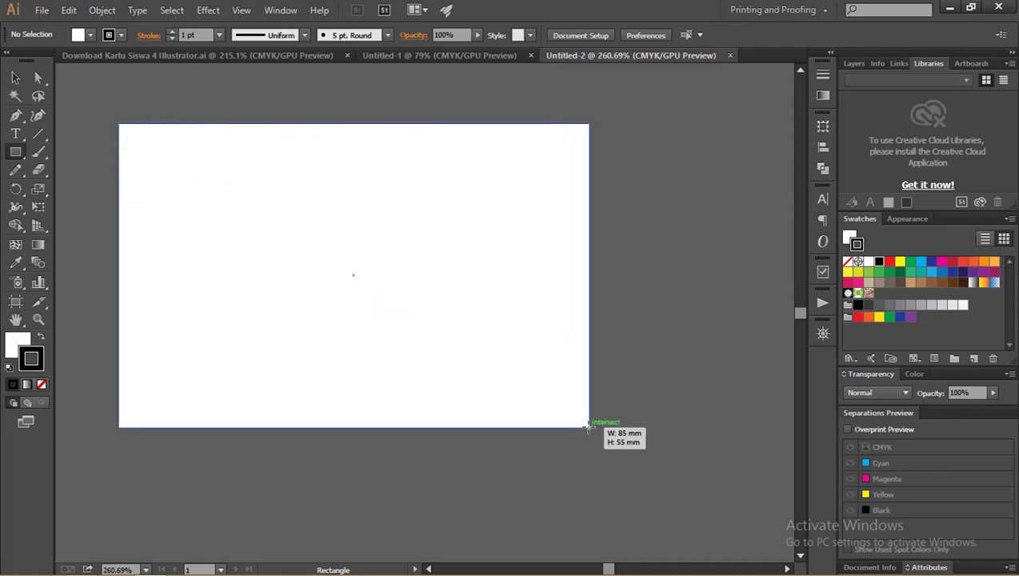
drag(586, 424, 589, 426)
key(v)
click(152, 110)
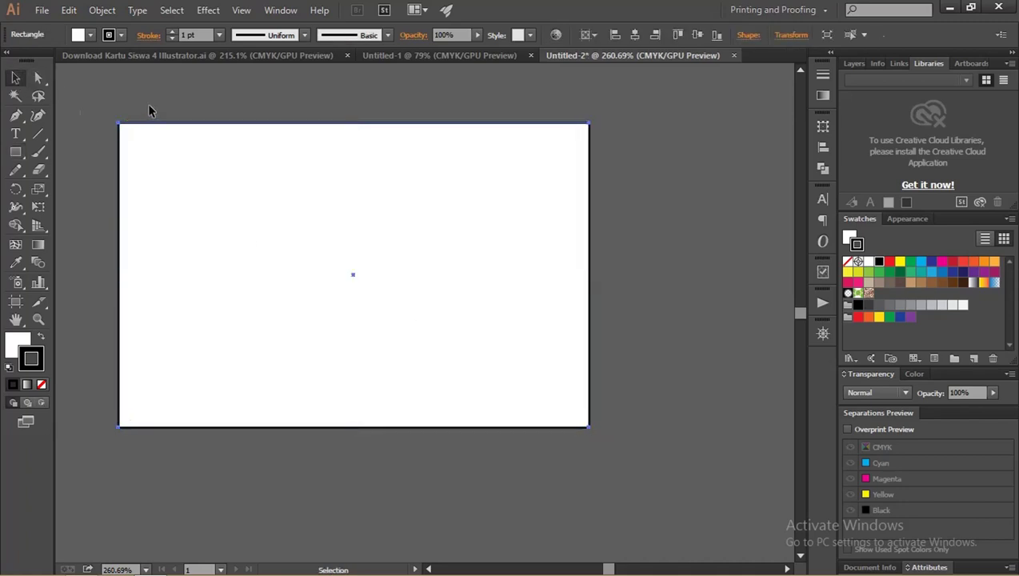
key(z)
alt+click(252, 142)
drag(175, 136, 284, 134)
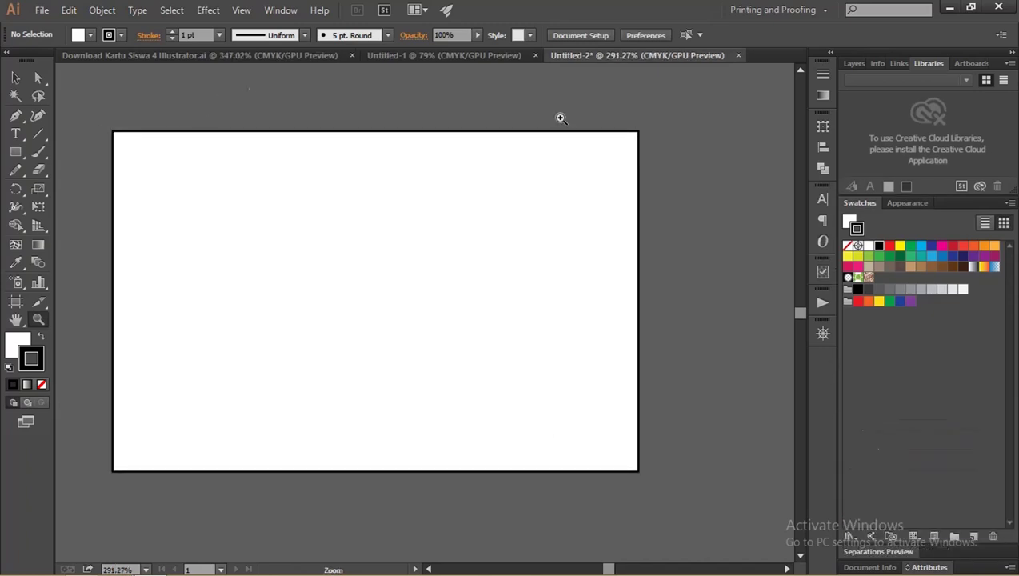
Pen-draw a closed header outline with angled corners, overhanging the card's top and sides.
click(15, 117)
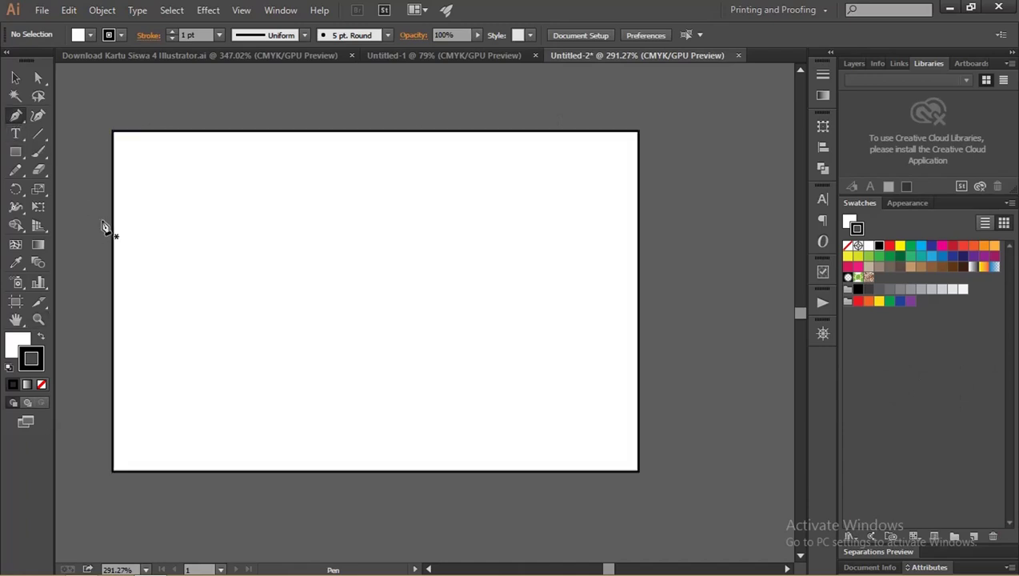
click(103, 217)
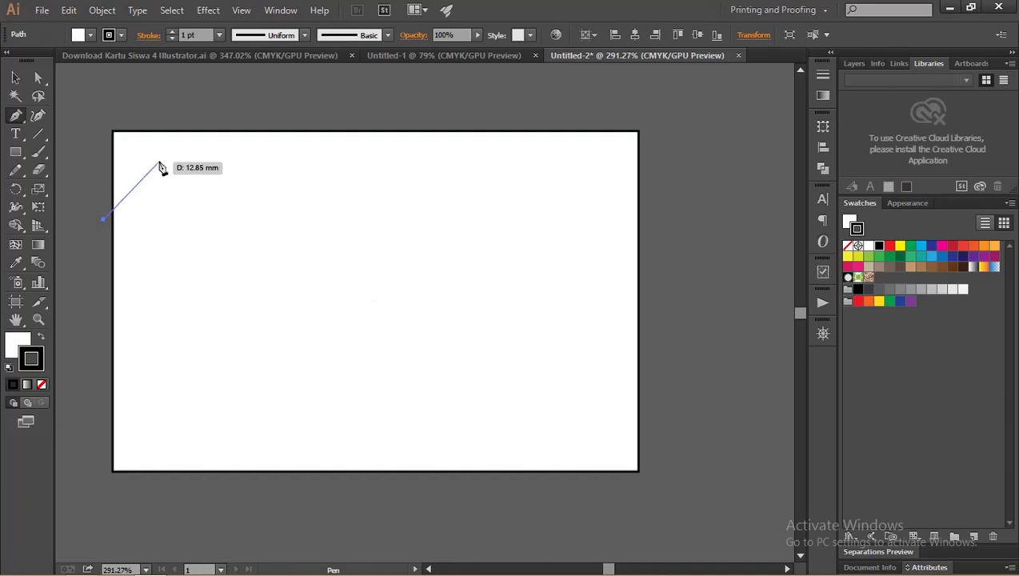
click(158, 162)
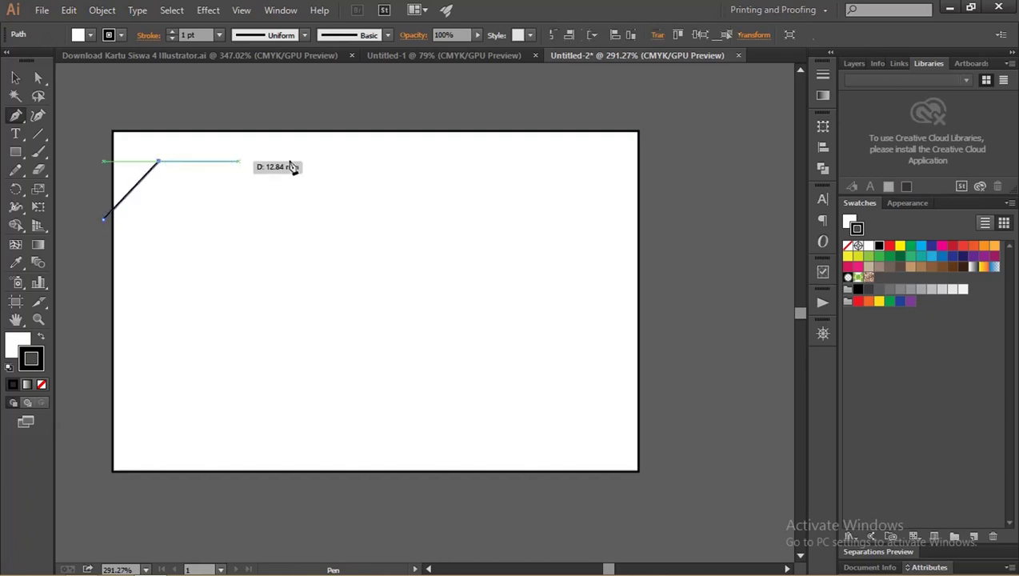
click(571, 162)
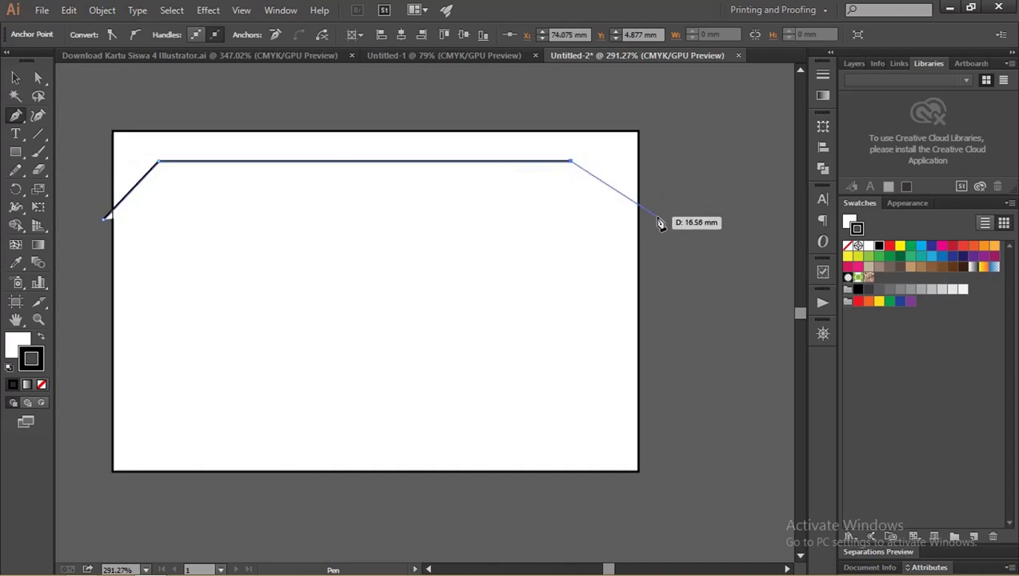
click(657, 216)
click(667, 106)
click(554, 106)
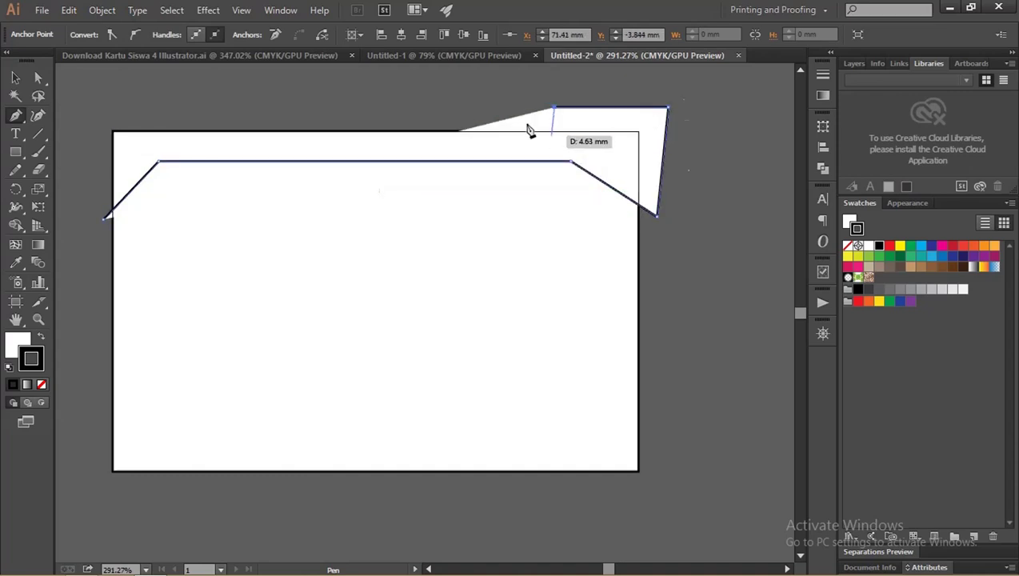
click(130, 95)
click(97, 103)
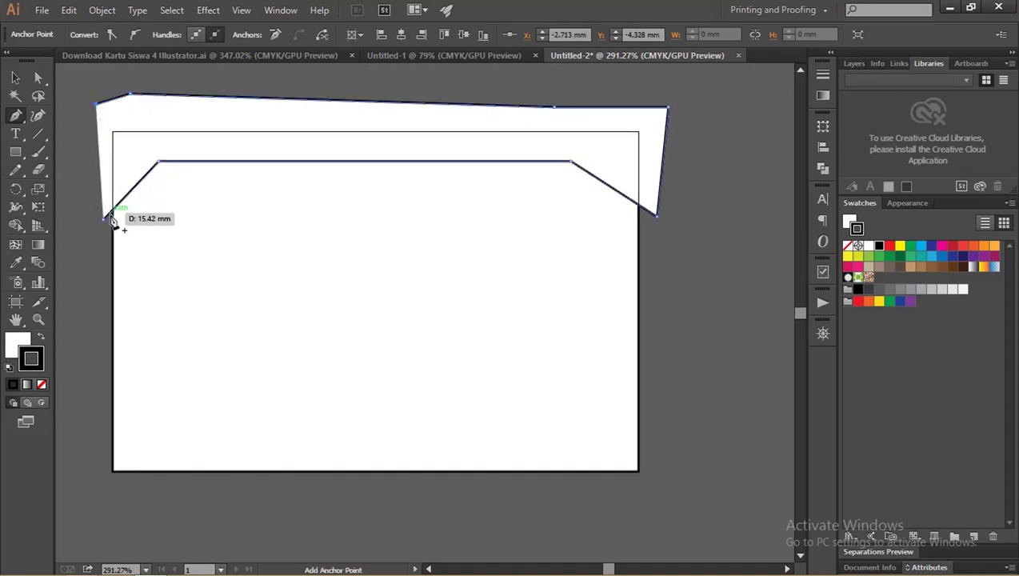
click(103, 216)
Remove the white fill from the header outline.
click(23, 75)
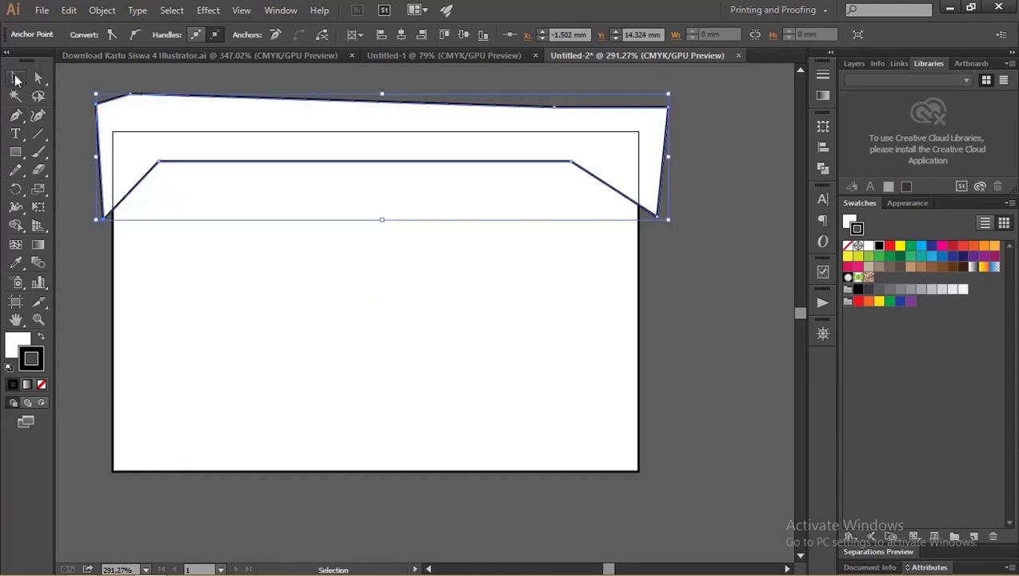
click(20, 355)
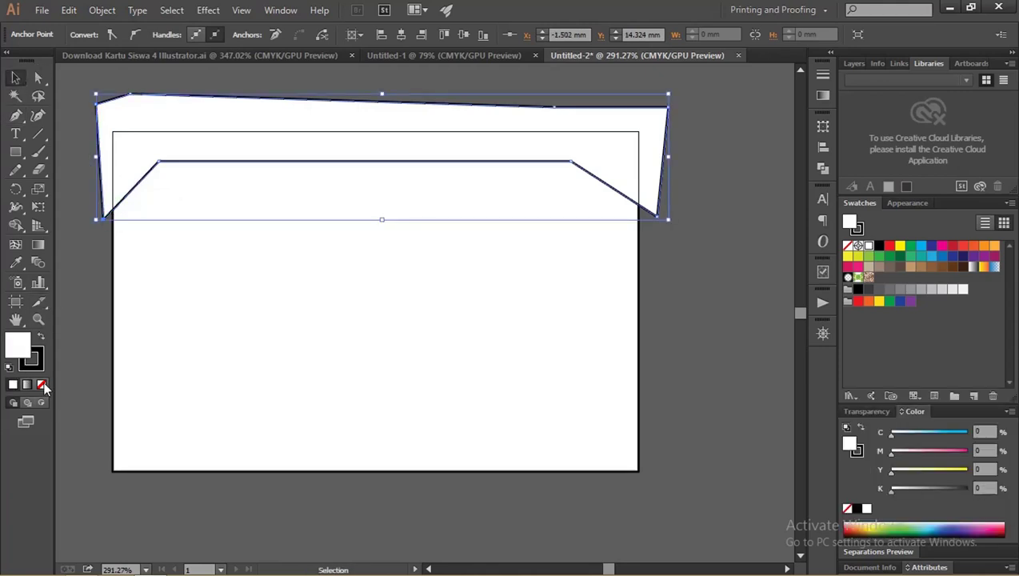
click(41, 383)
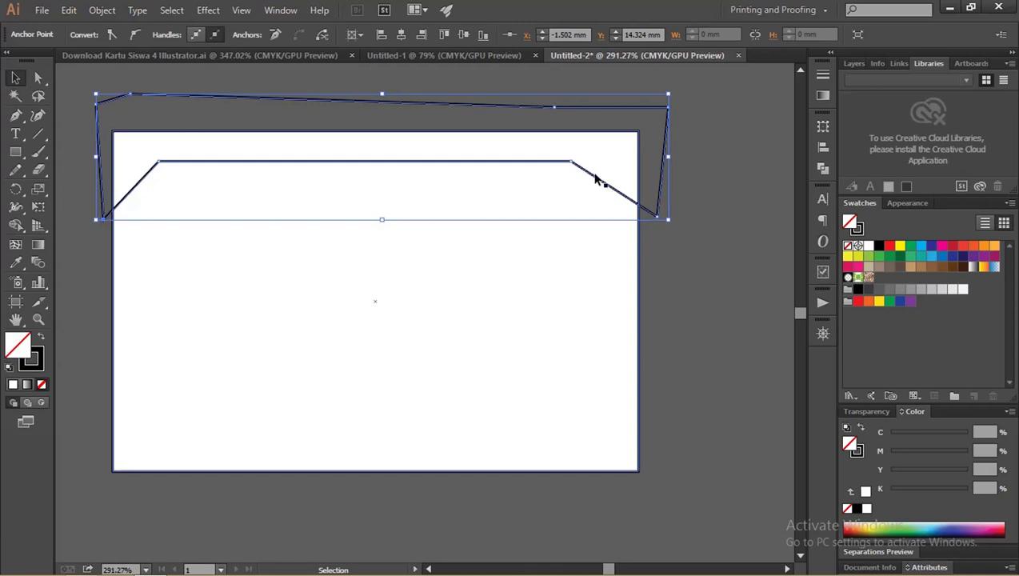
mouse_move(571, 162)
mouse_down()
mouse_move(583, 154)
mouse_move(571, 162)
mouse_up()
Move the header's inner corner points so its lower edge slants up toward the right.
key(a)
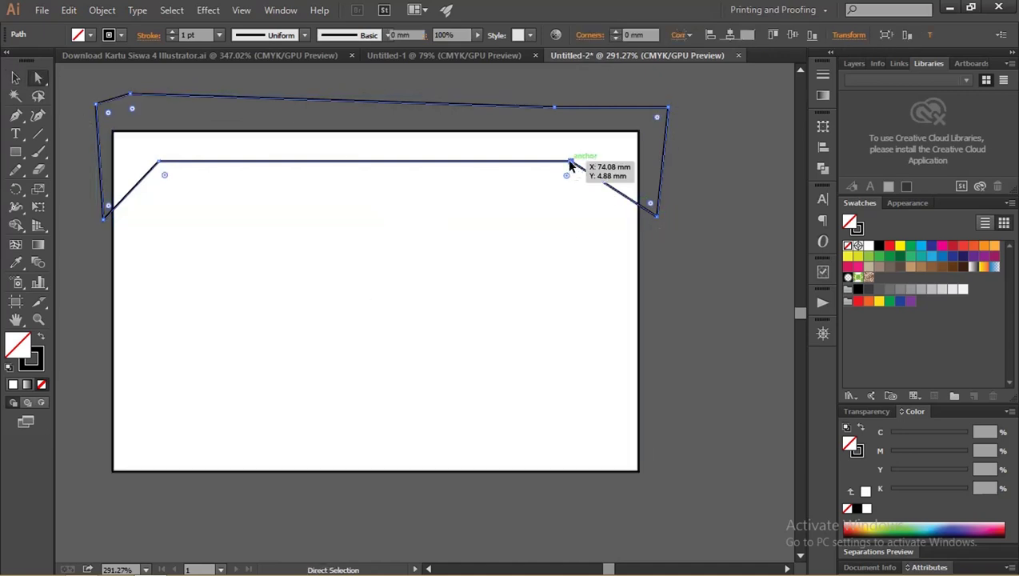
drag(572, 161, 581, 152)
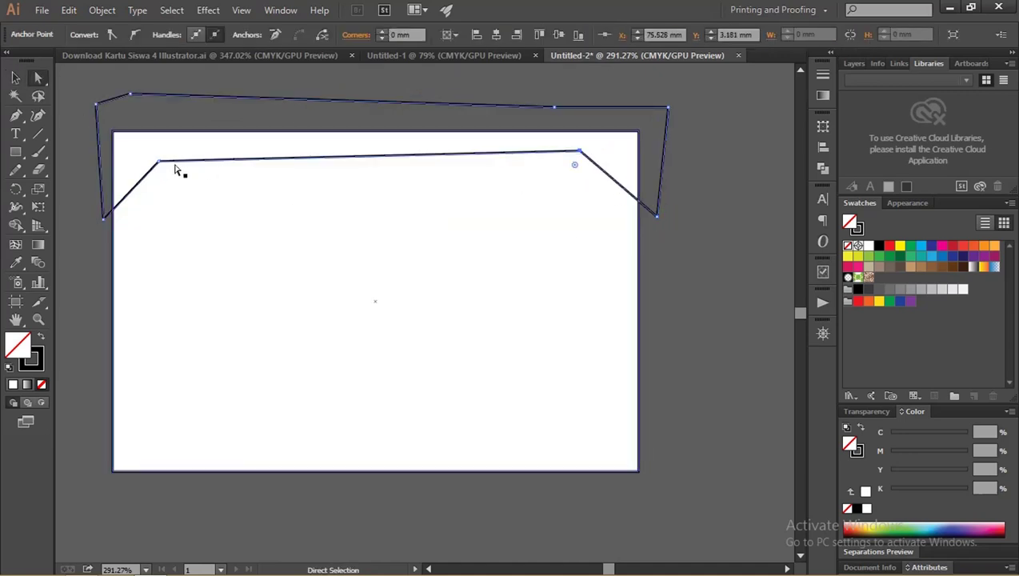
drag(159, 163, 166, 169)
click(97, 144)
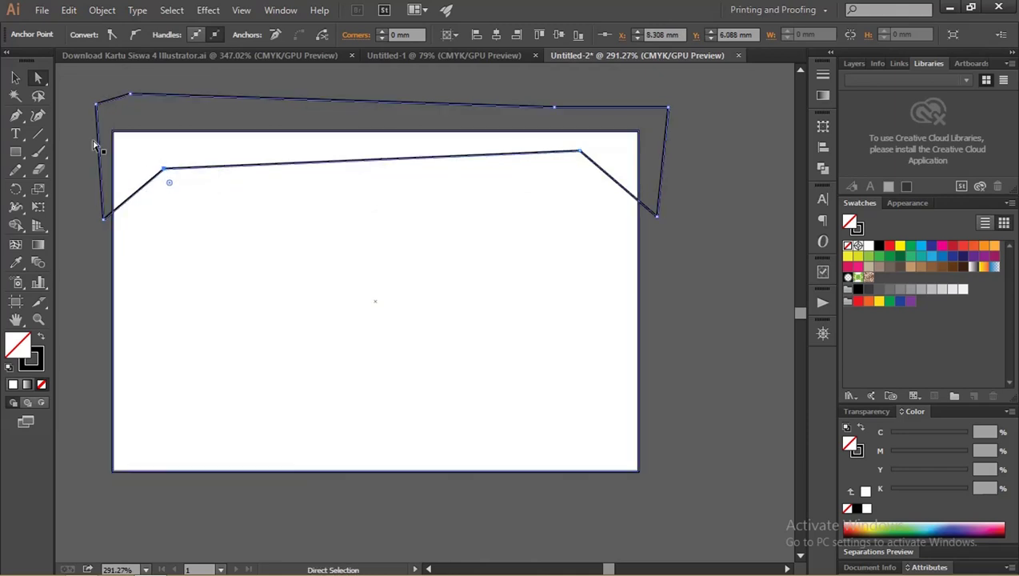
click(14, 77)
click(56, 93)
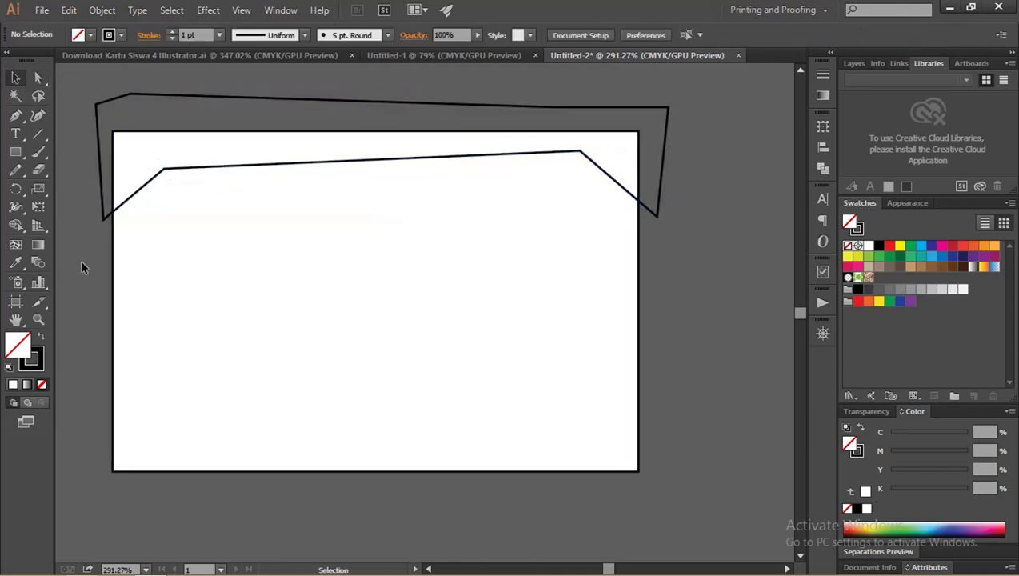
Intersect the card rectangle and header outline with Pathfinder, leaving only the top band.
drag(112, 270, 95, 273)
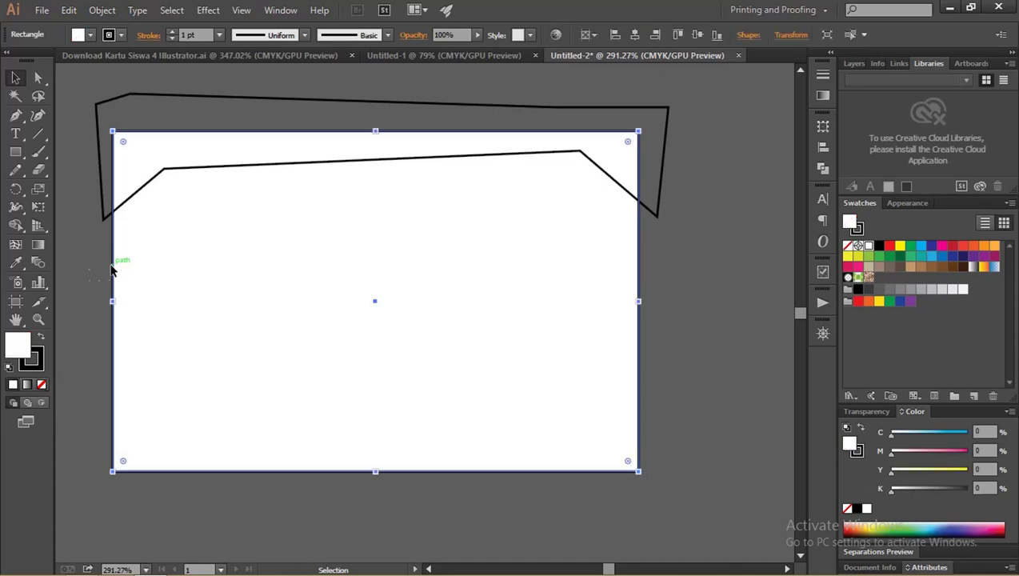
key(ctrl+z)
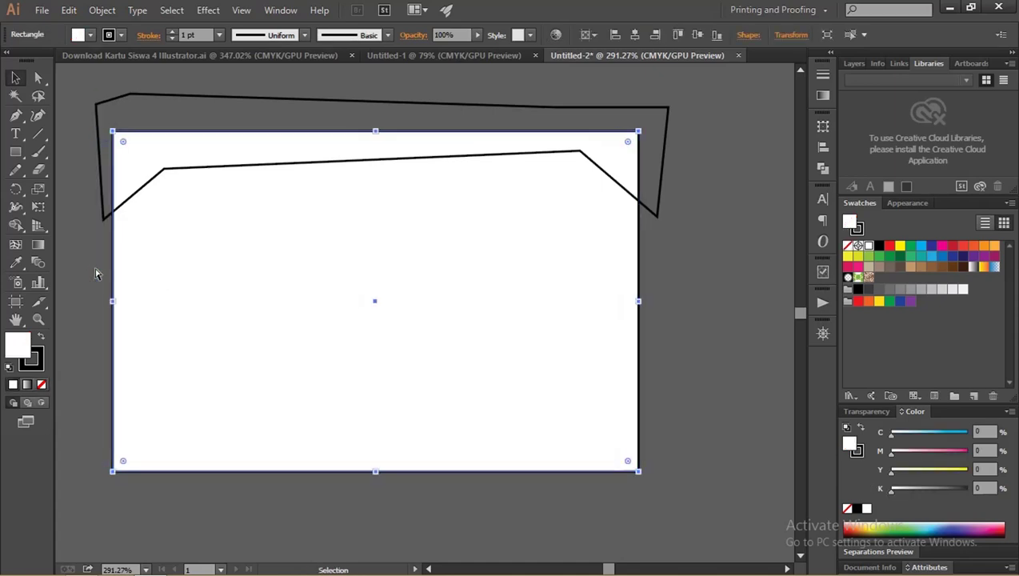
key(a)
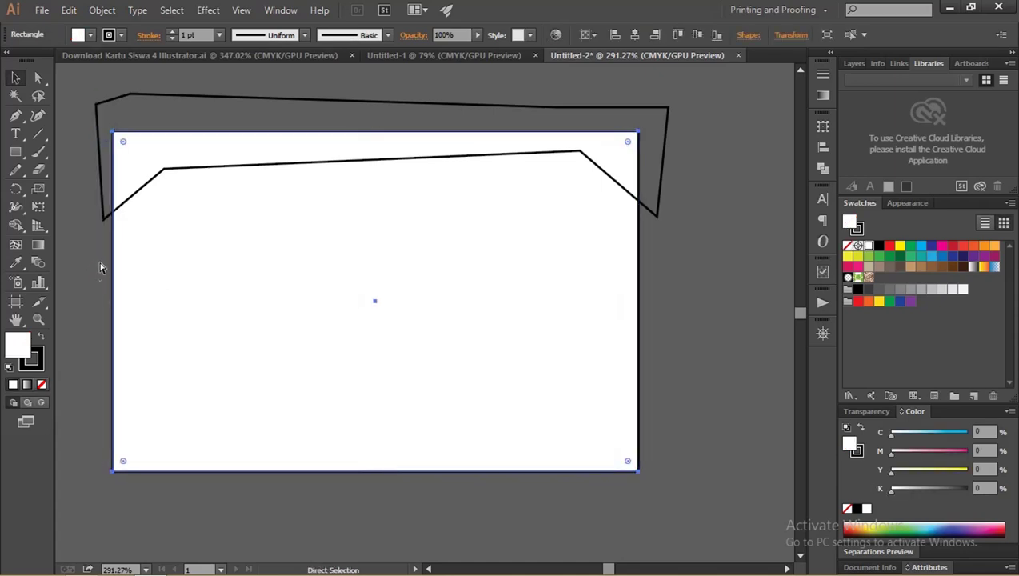
key(v)
shift+click(104, 210)
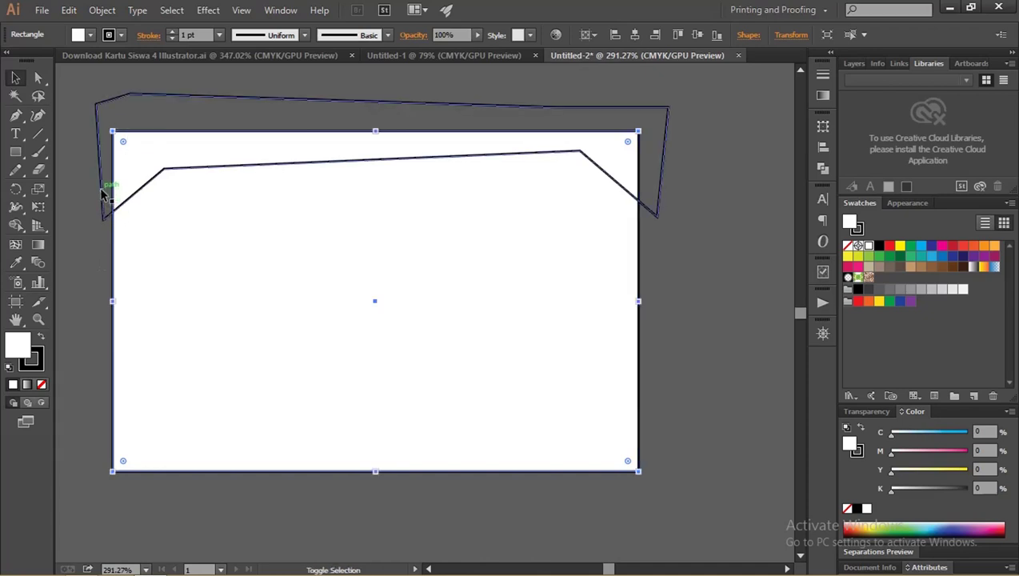
shift+click(102, 194)
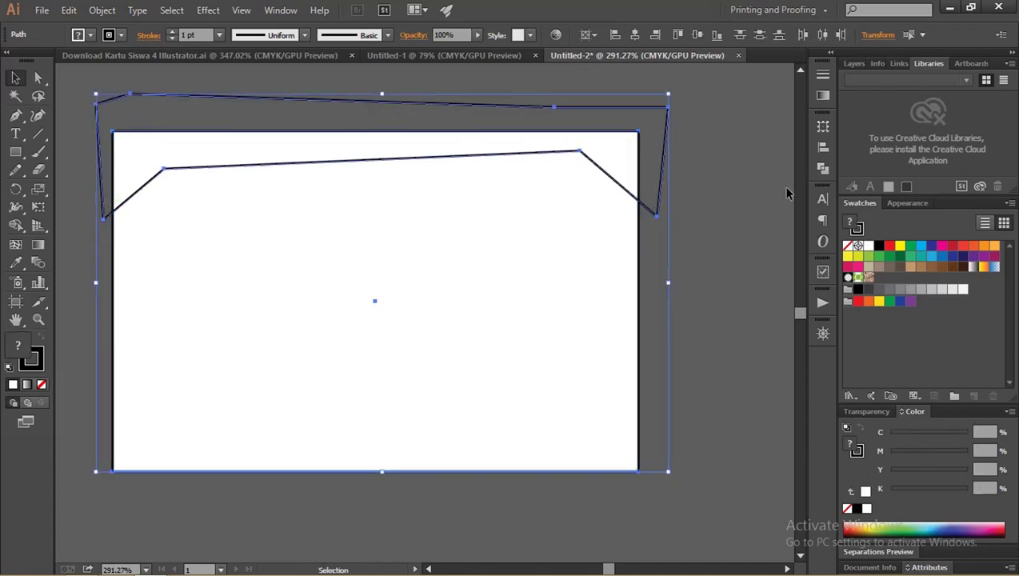
click(824, 169)
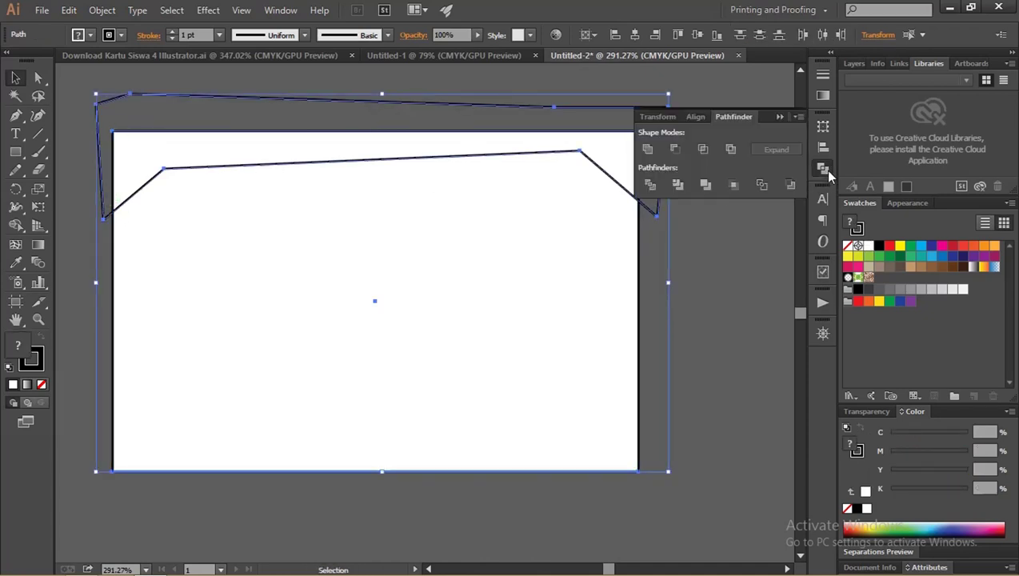
click(703, 148)
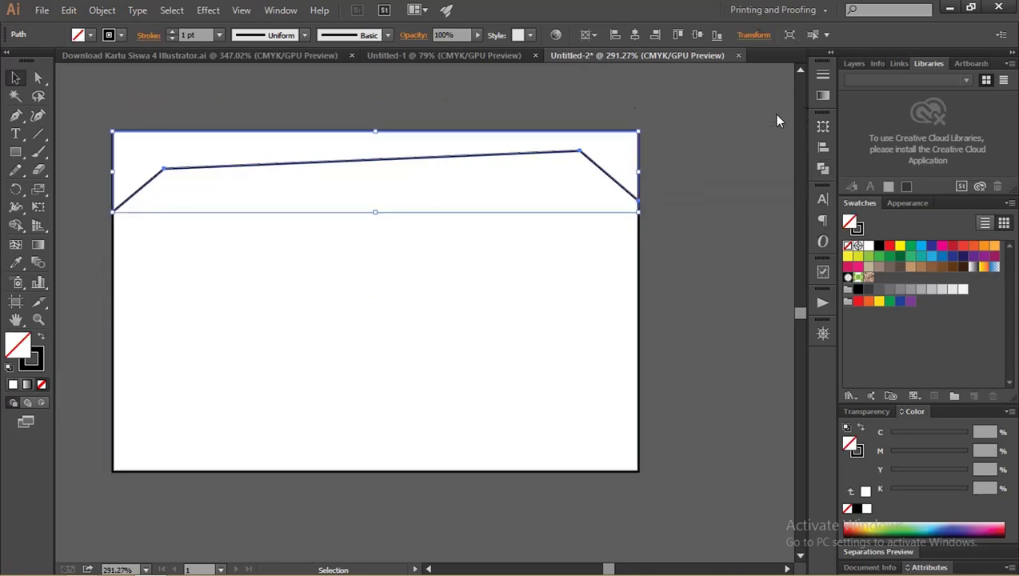
click(674, 206)
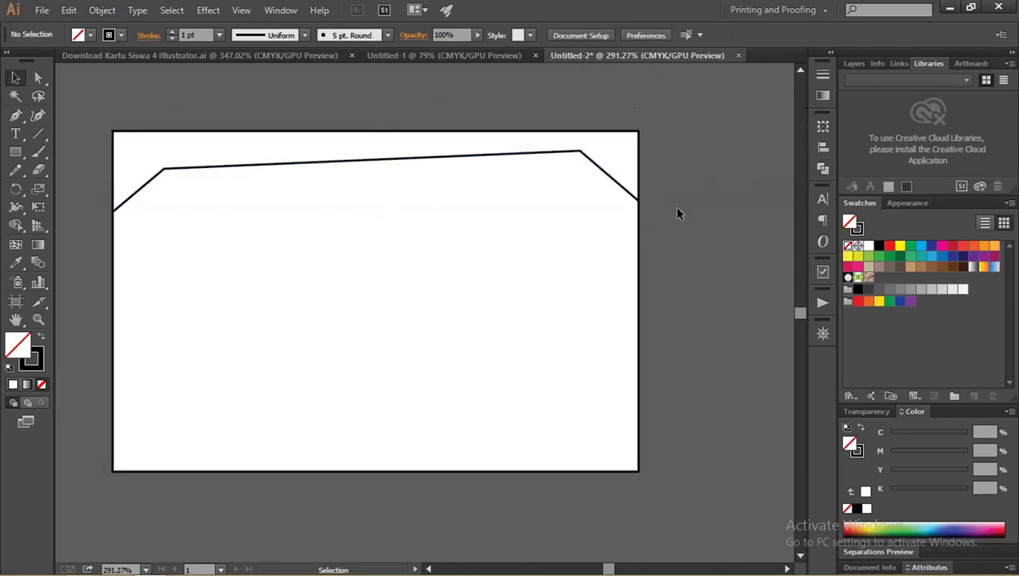
Fill the header with a gradient whose first stop is dark blue 0E4A80.
click(18, 79)
click(161, 170)
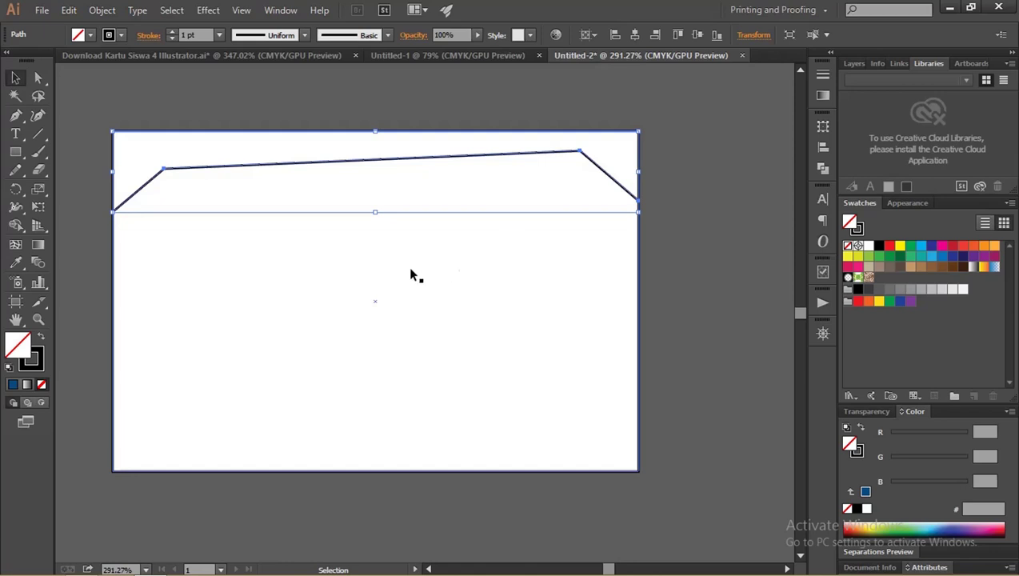
click(823, 95)
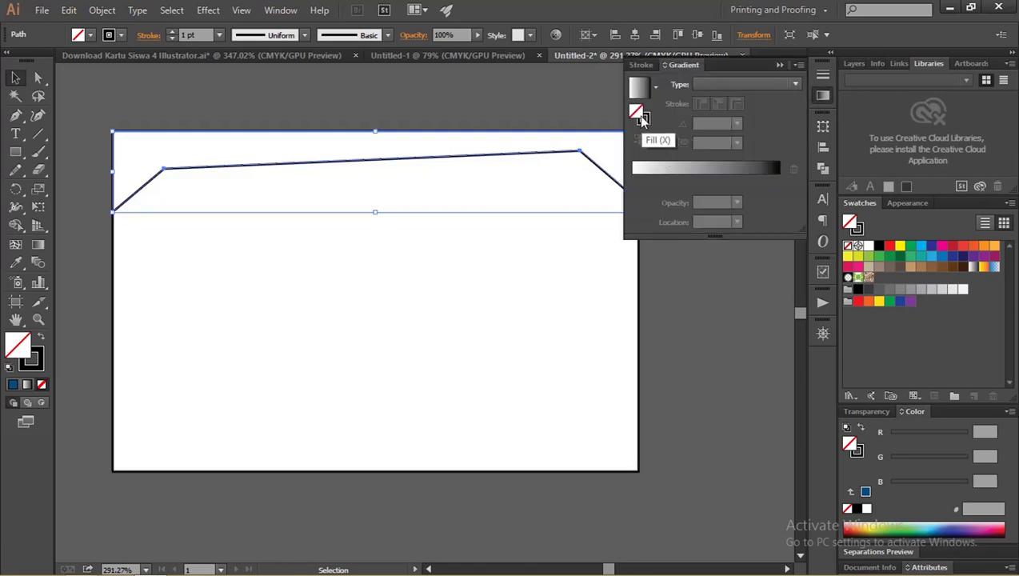
click(638, 88)
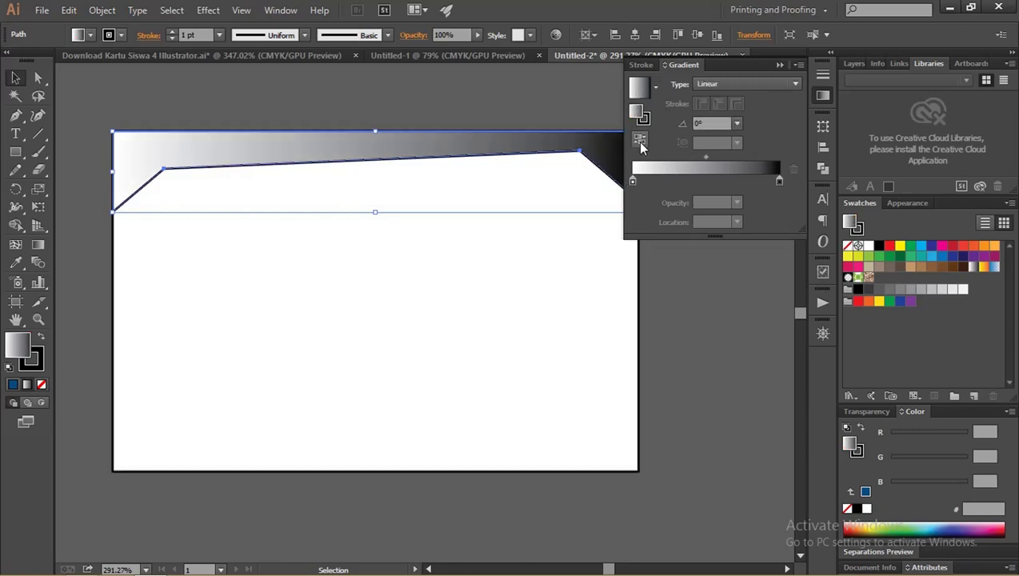
double_click(632, 181)
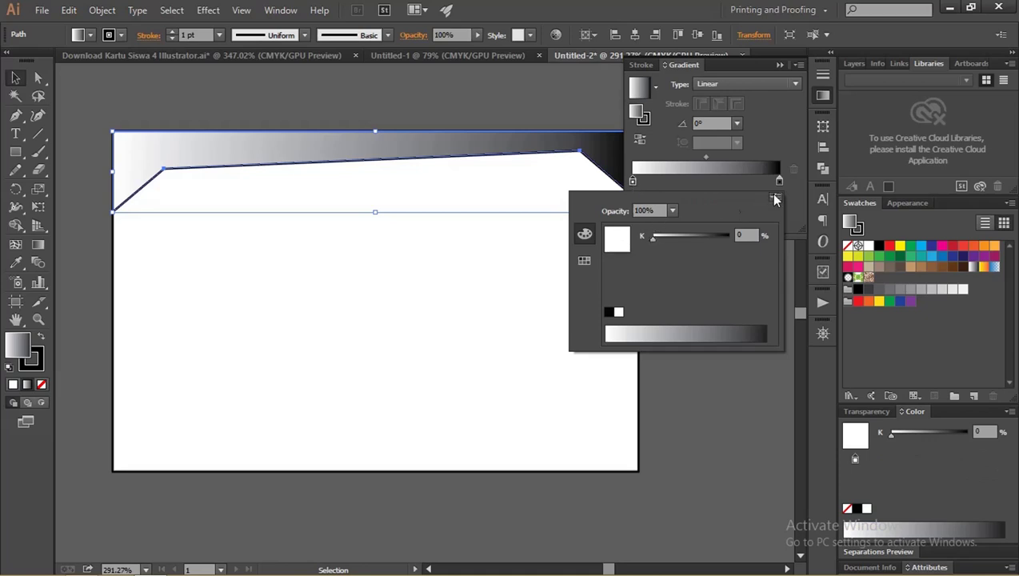
click(775, 196)
click(799, 218)
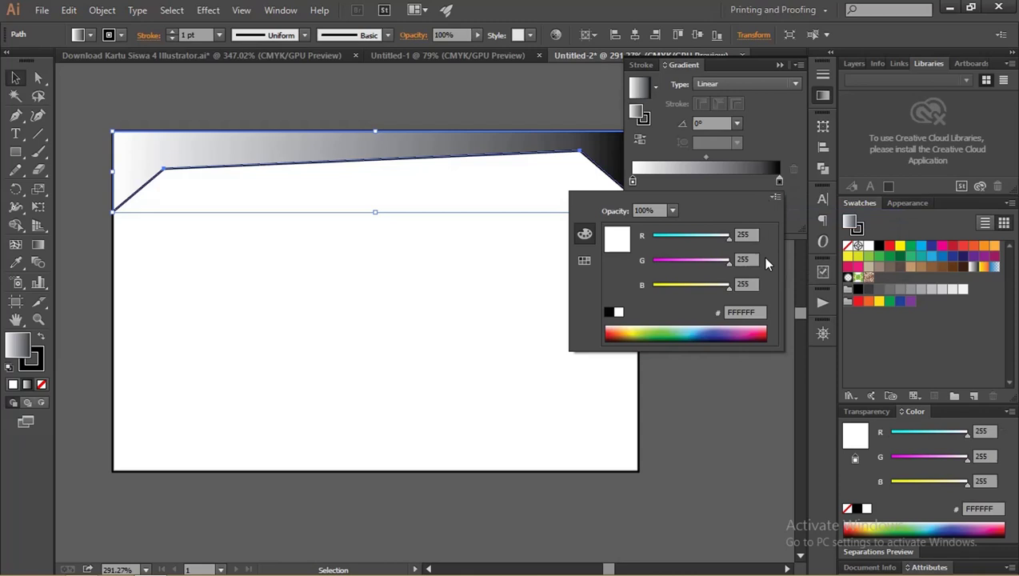
click(745, 312)
text(0E4A80)
key(Tab)
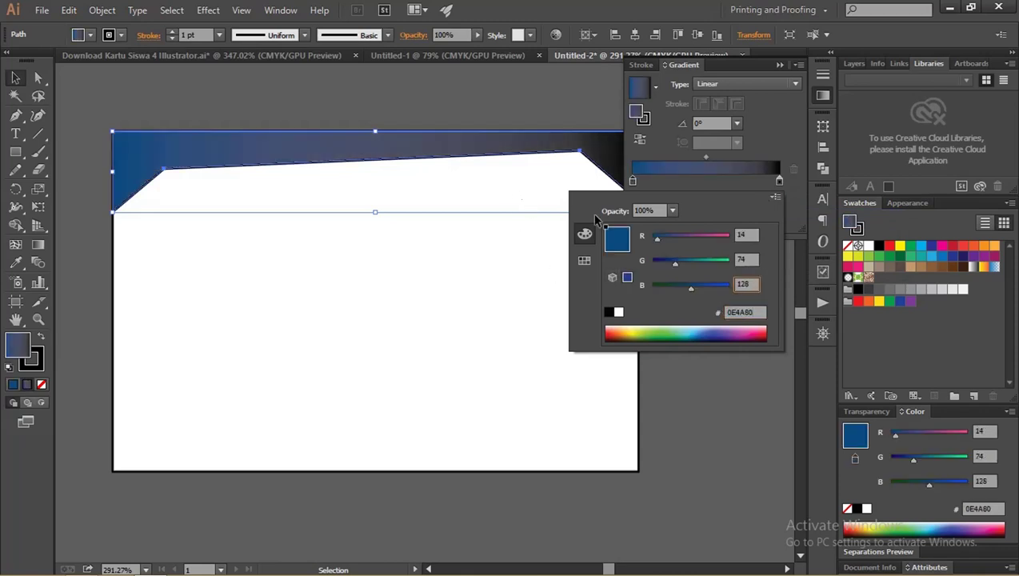
click(633, 183)
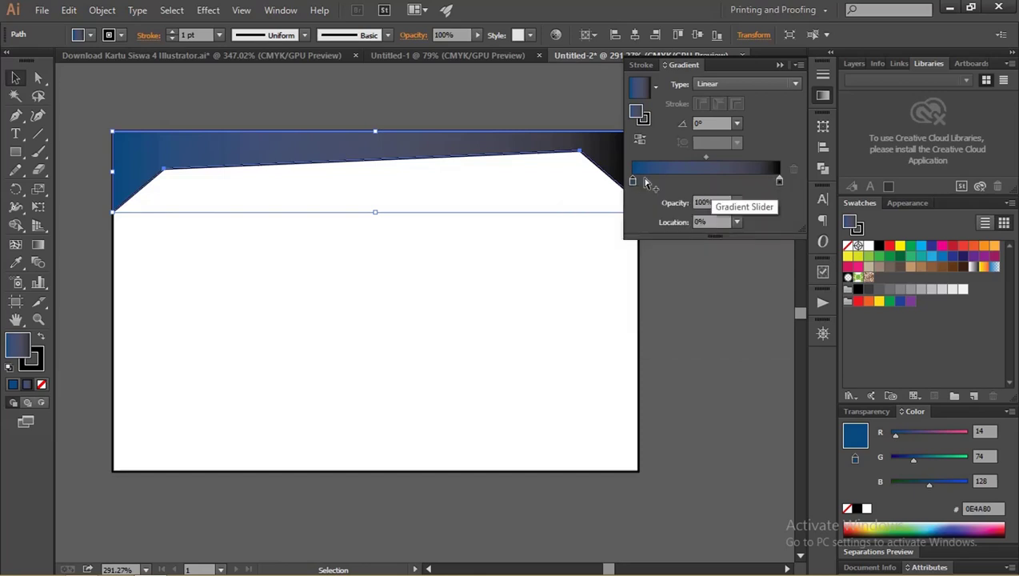
drag(633, 183, 668, 182)
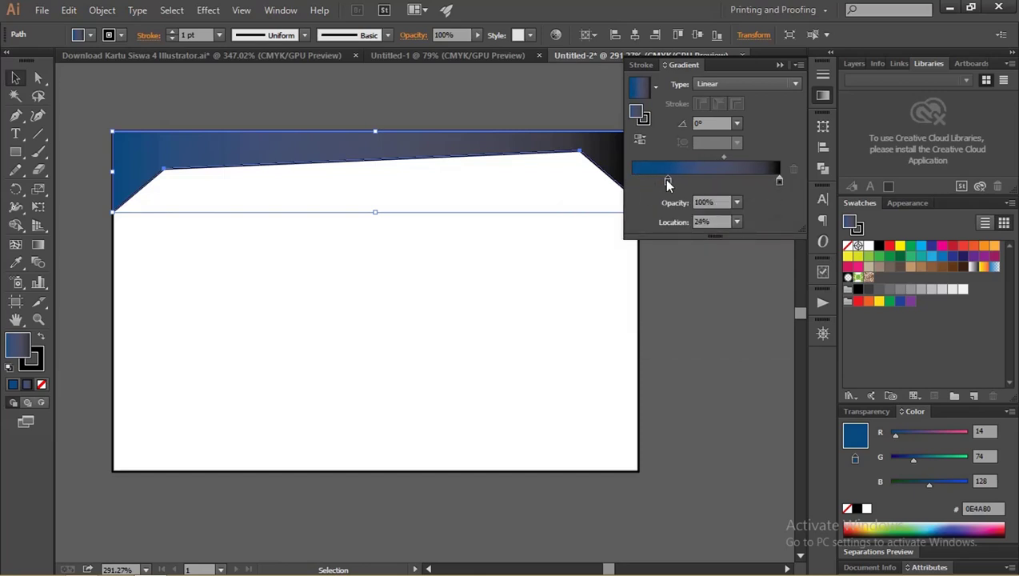
Delete the black stop so the gradient runs from lighter blue to 0E4A80 blue.
click(642, 183)
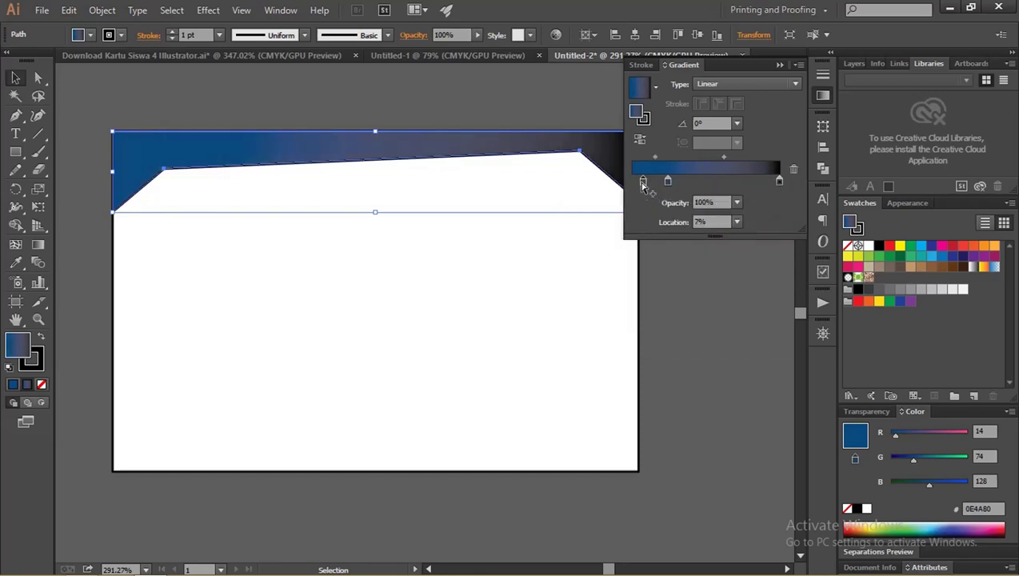
click(780, 182)
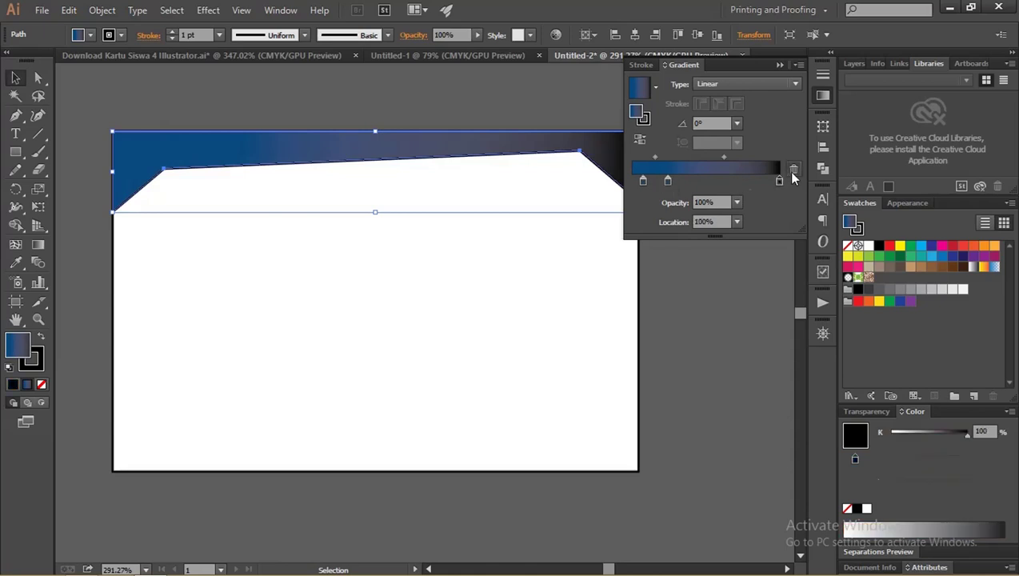
click(793, 178)
drag(668, 181, 780, 181)
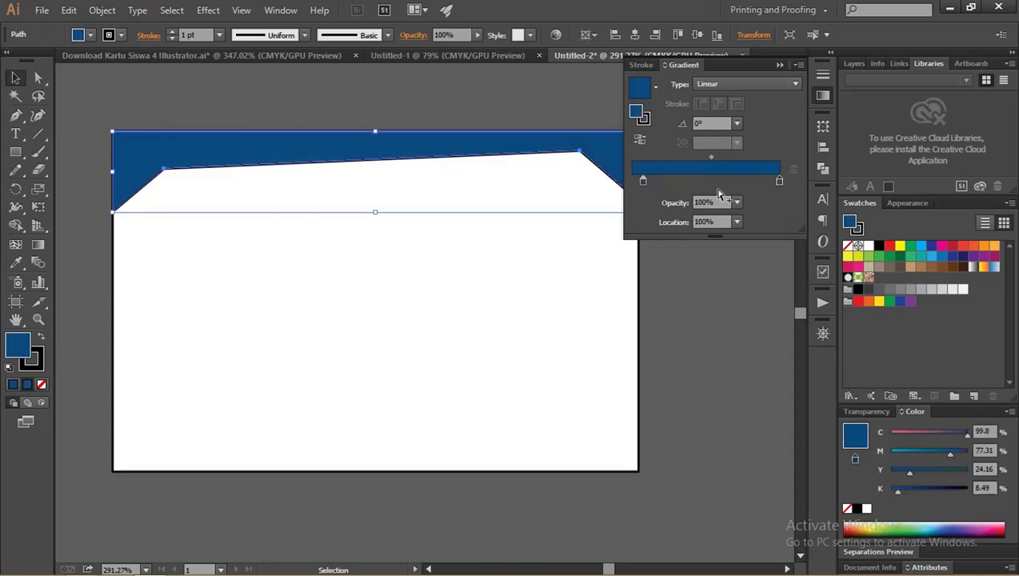
drag(642, 181, 614, 182)
double_click(633, 182)
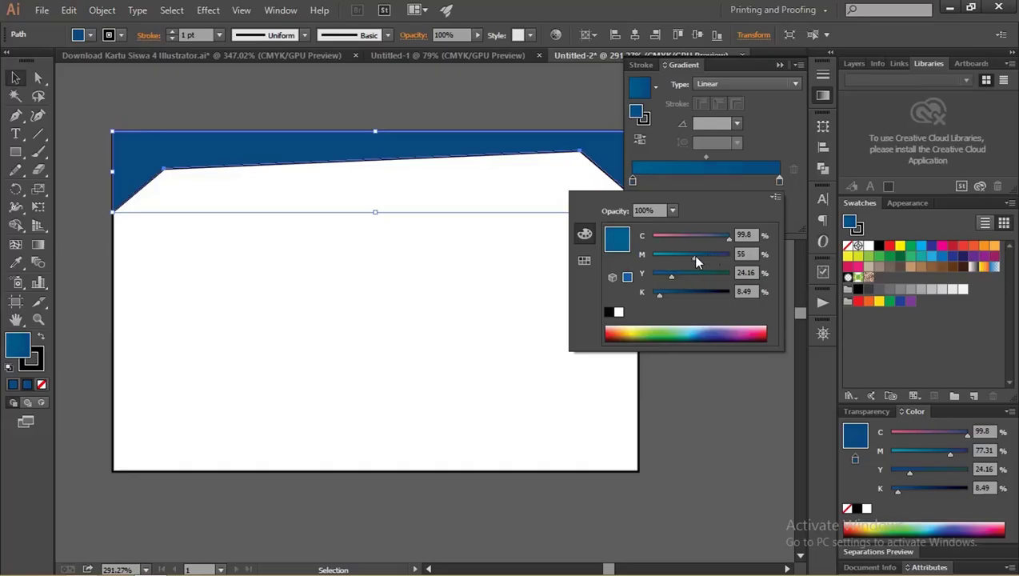
drag(692, 258, 674, 259)
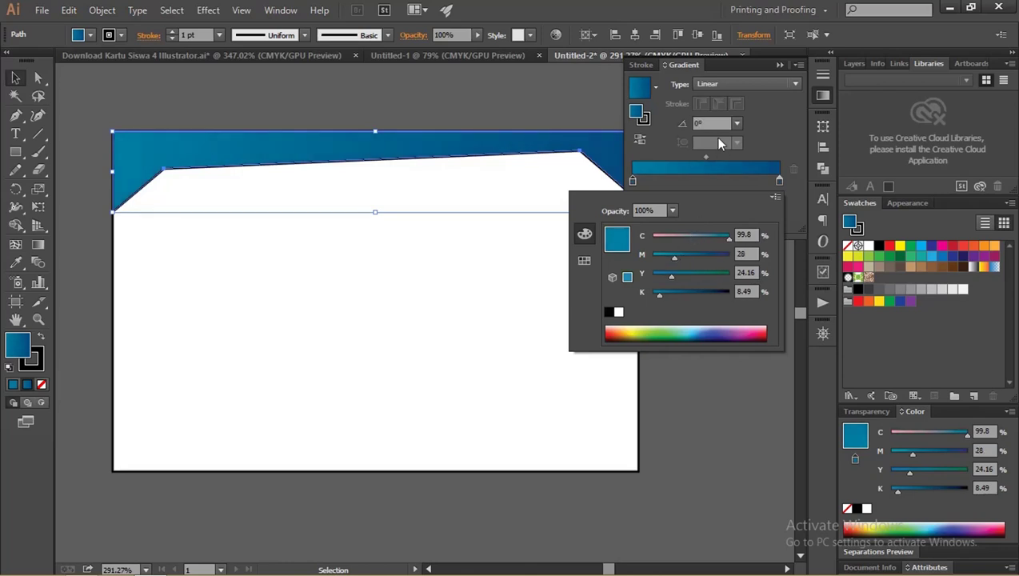
click(762, 104)
click(744, 84)
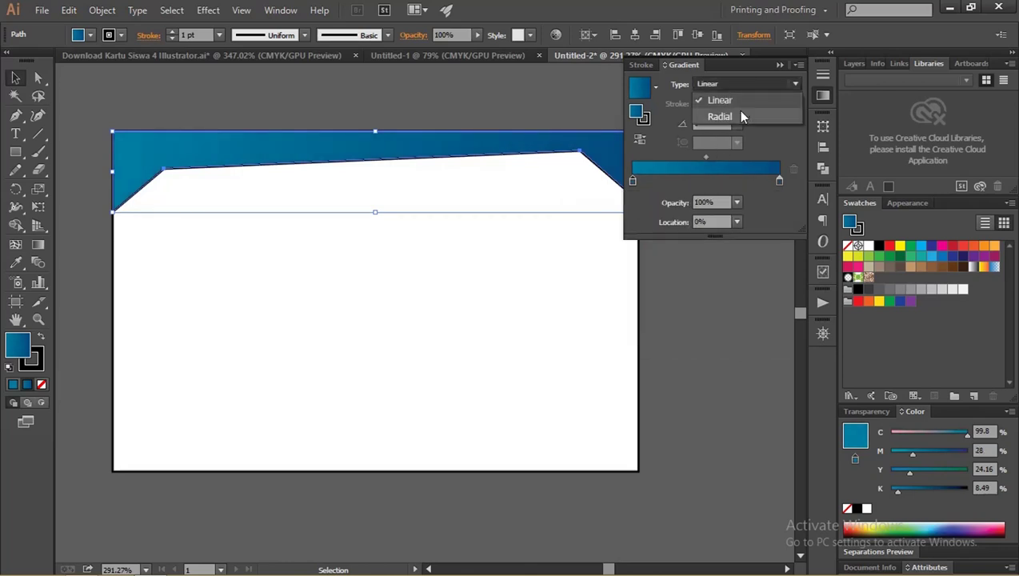
Make the header gradient radial, stretched left to right at about −5.8°, lighter on the left.
click(738, 109)
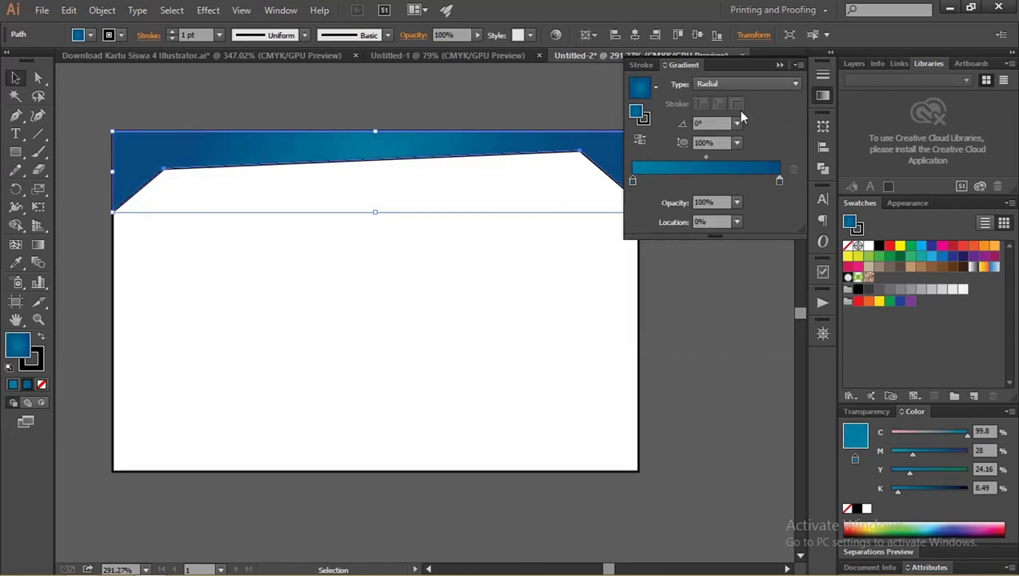
click(37, 244)
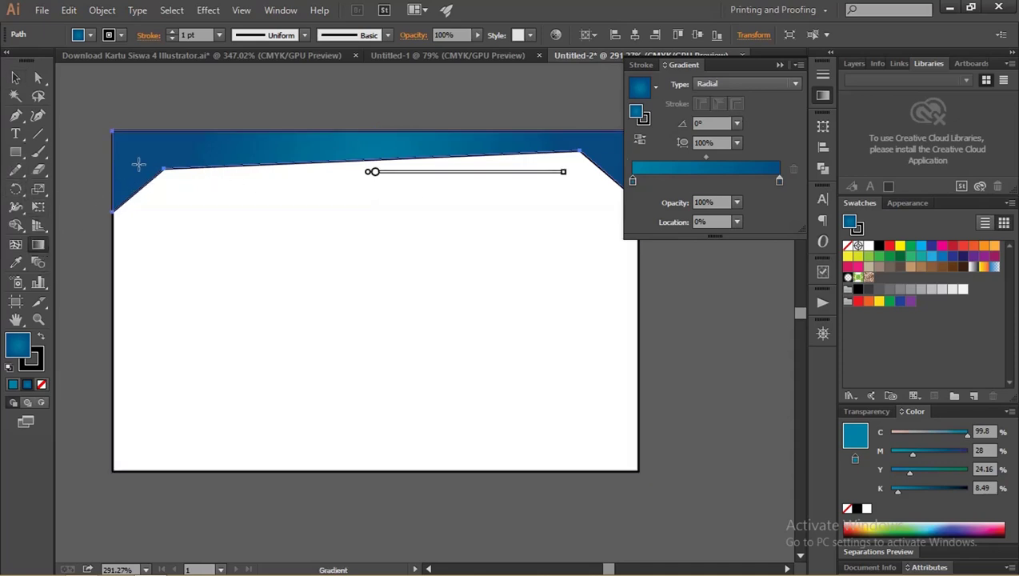
drag(139, 164, 608, 170)
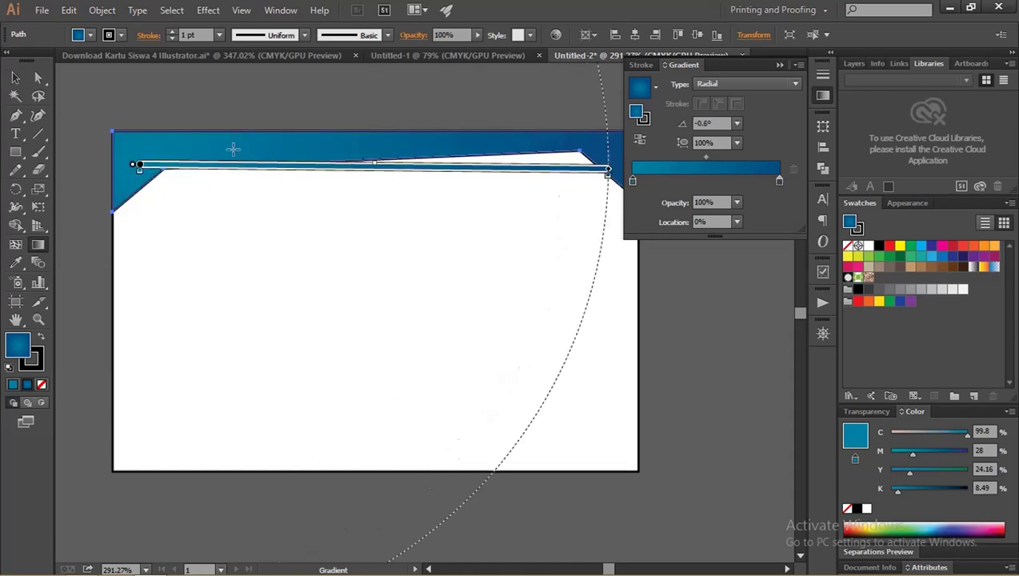
drag(154, 145, 608, 195)
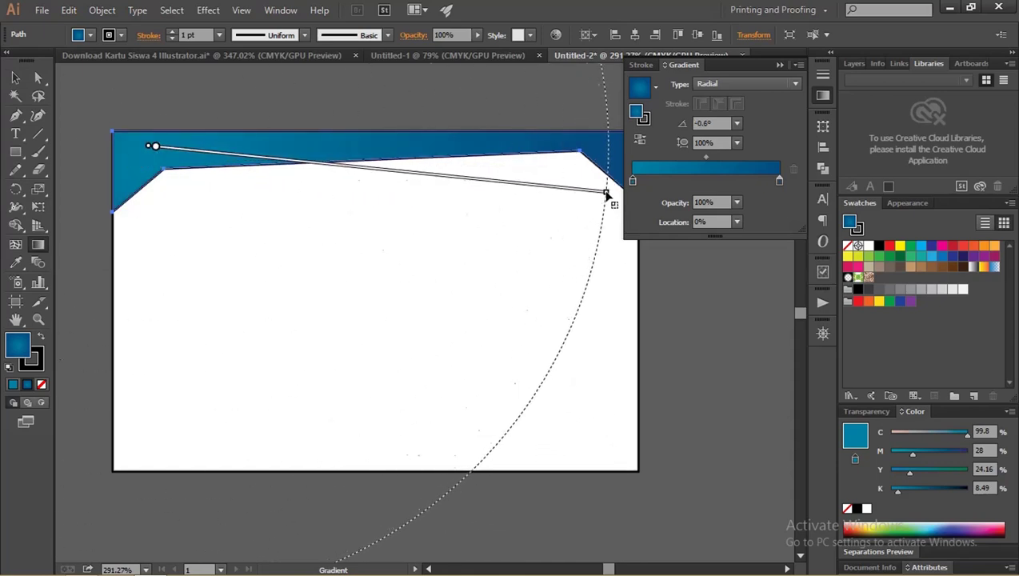
click(641, 140)
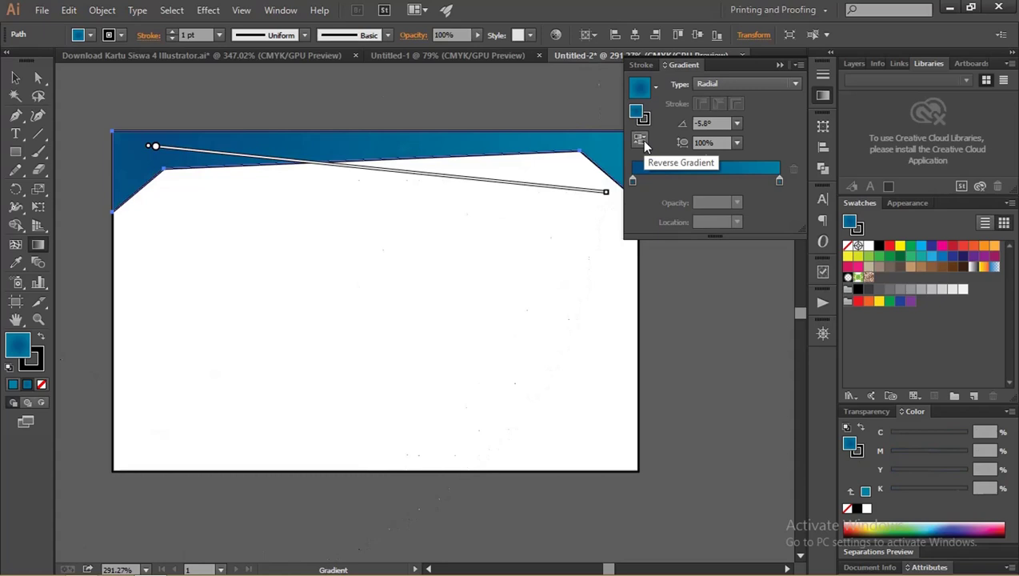
click(641, 139)
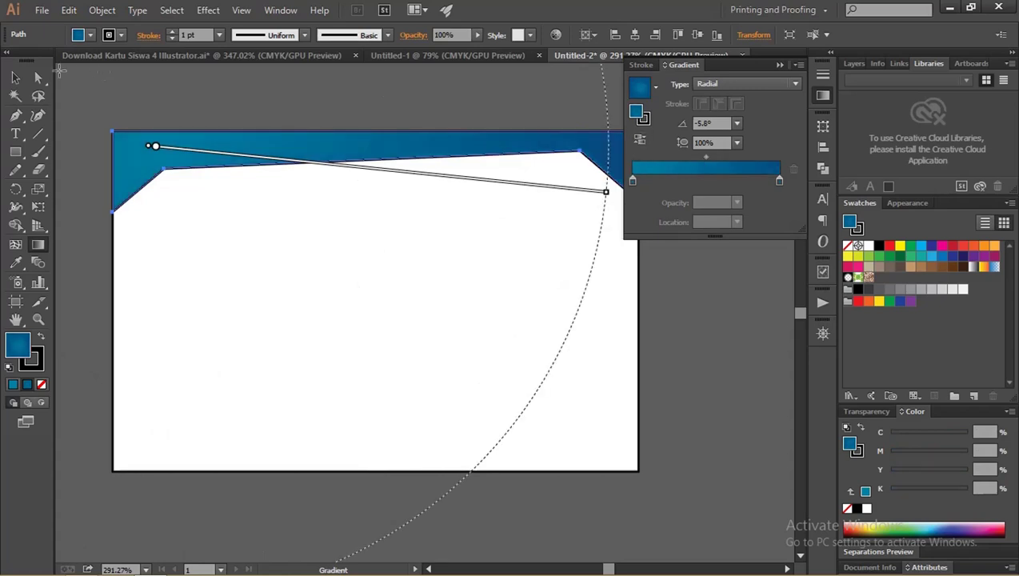
key(v)
drag(90, 101, 655, 483)
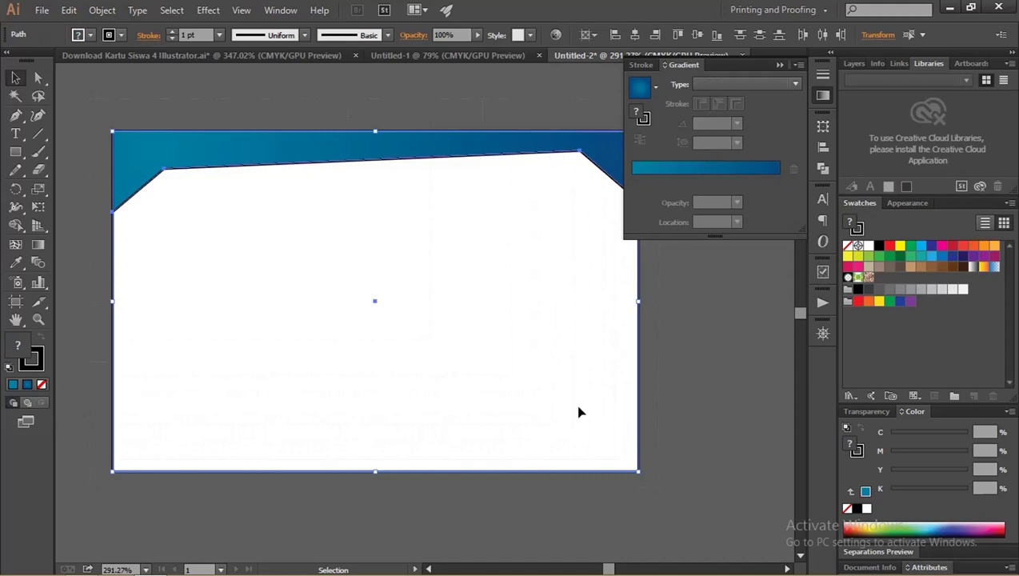
Set the header's stroke to None and zoom out on the card.
click(40, 367)
click(41, 384)
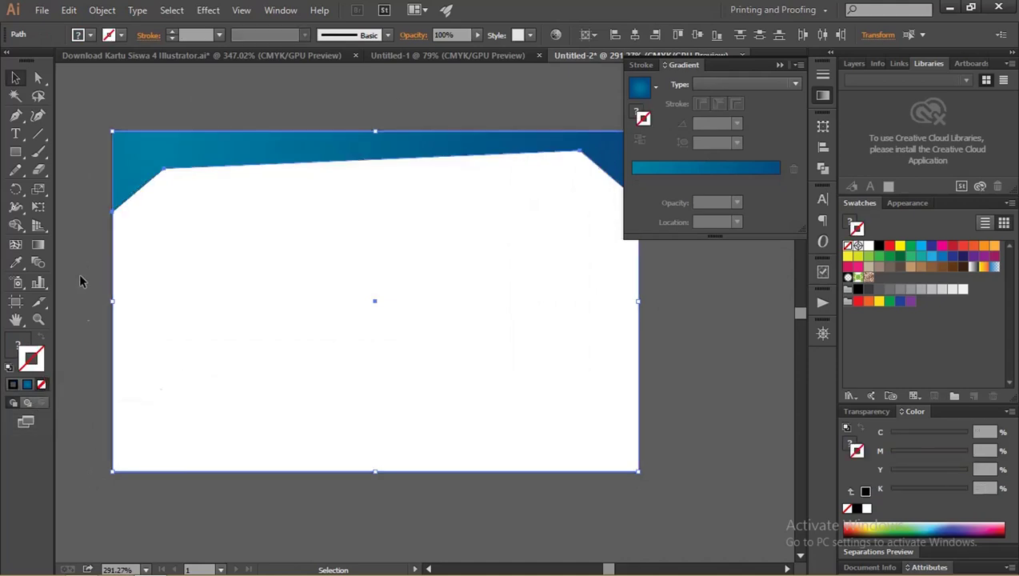
click(81, 282)
scroll(279, 225, down, 1)
drag(249, 219, 226, 240)
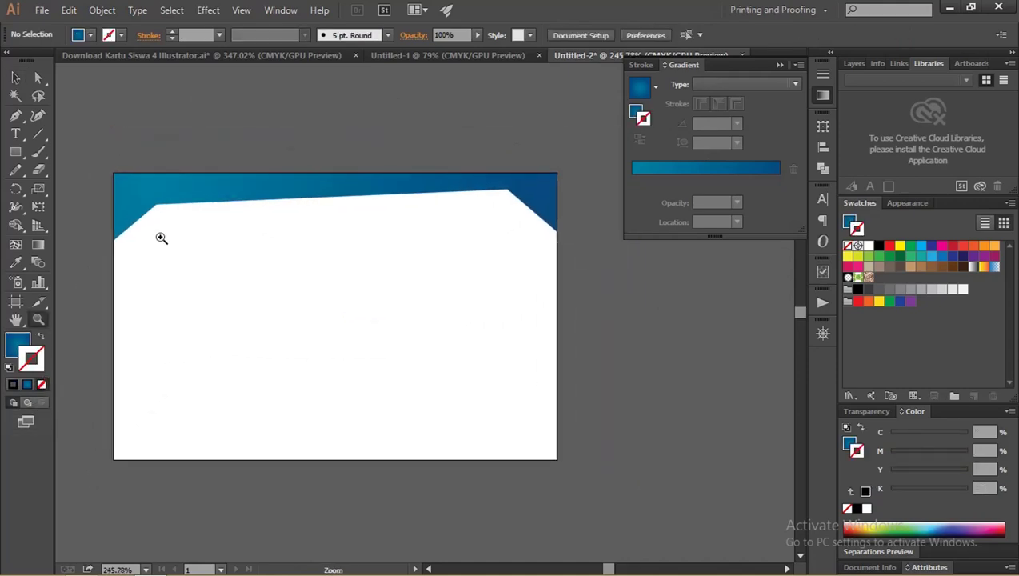
Duplicate the header path by dragging its row onto New Layer in Layers.
key(v)
click(169, 195)
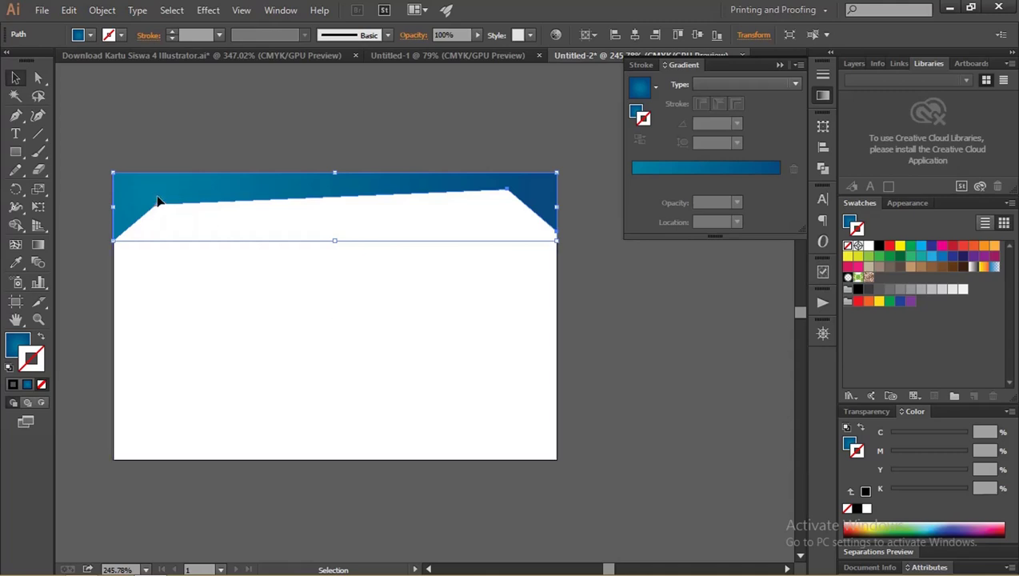
click(850, 64)
click(884, 84)
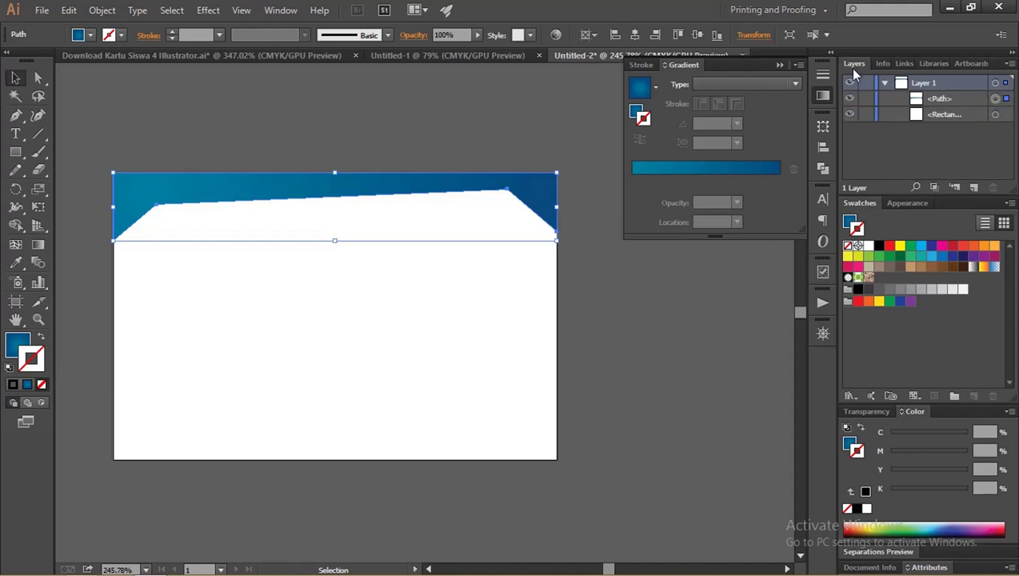
drag(952, 99, 976, 187)
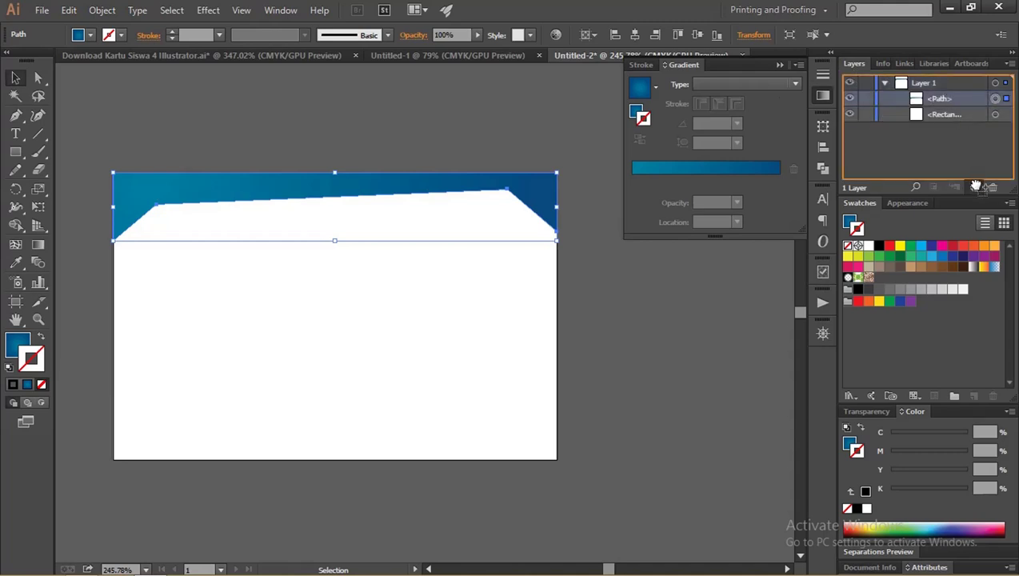
drag(976, 186, 976, 187)
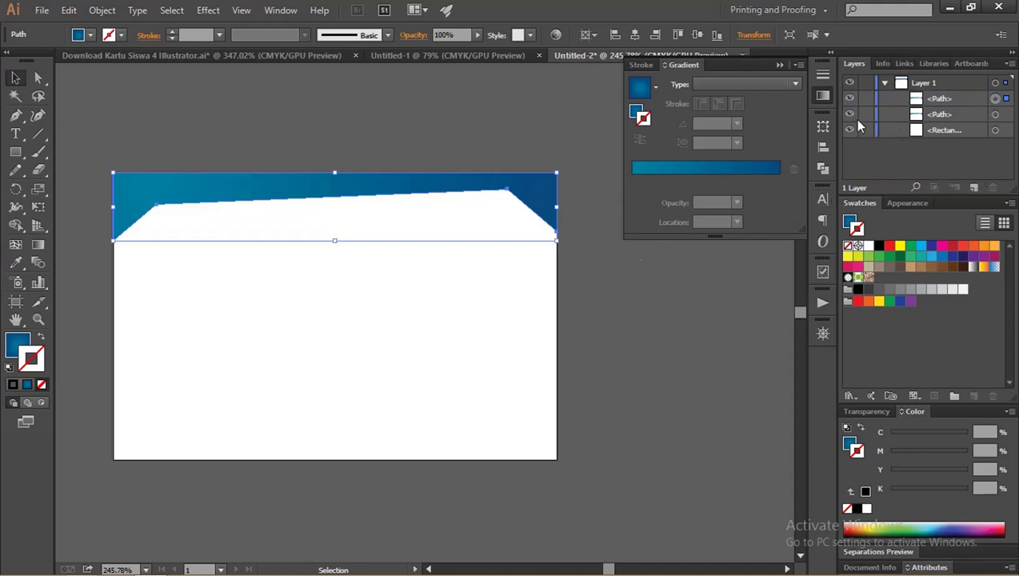
Isolate the header copy and delete its top-left and top-right corner points.
right_click(524, 183)
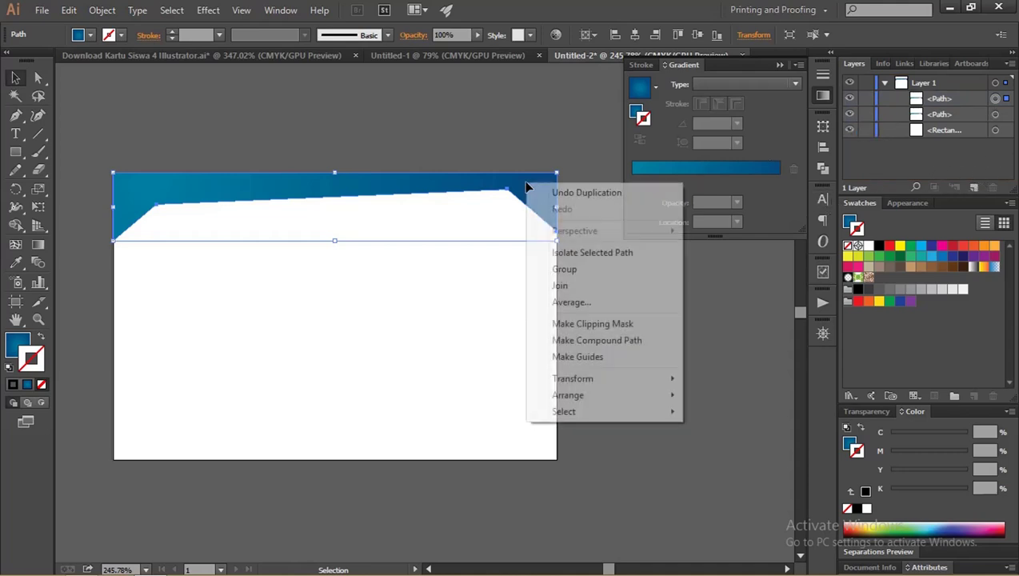
click(569, 253)
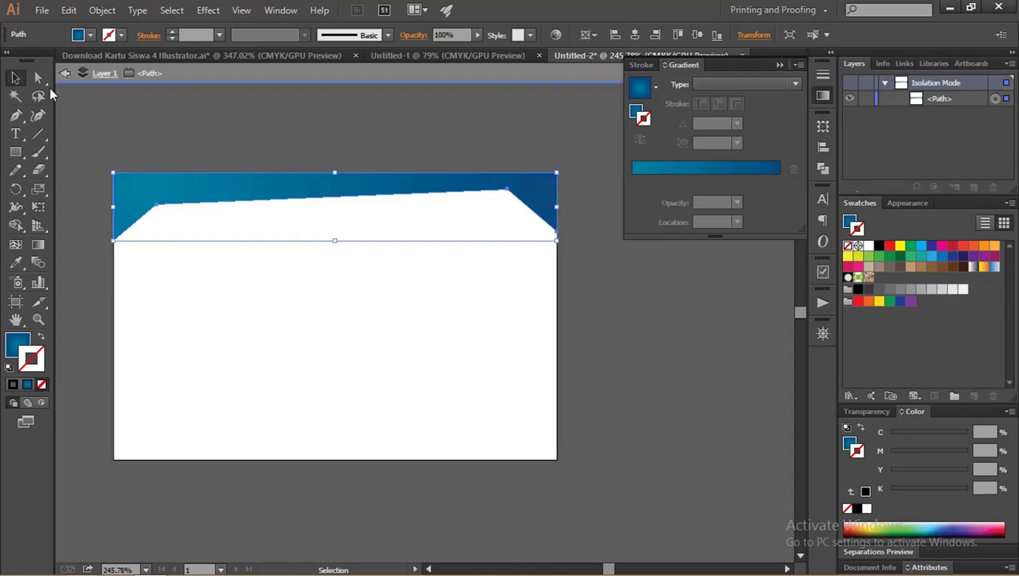
click(38, 76)
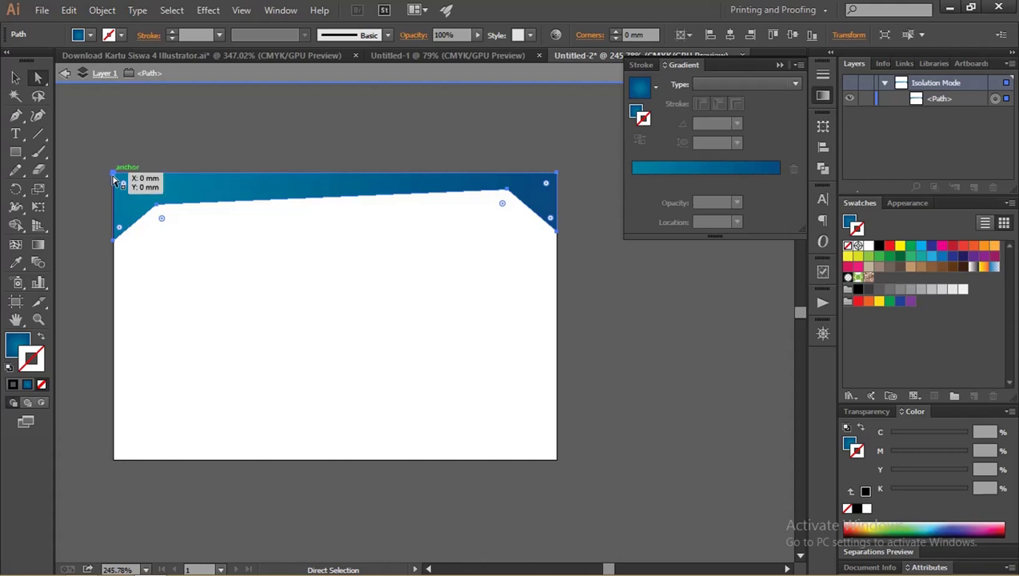
click(114, 173)
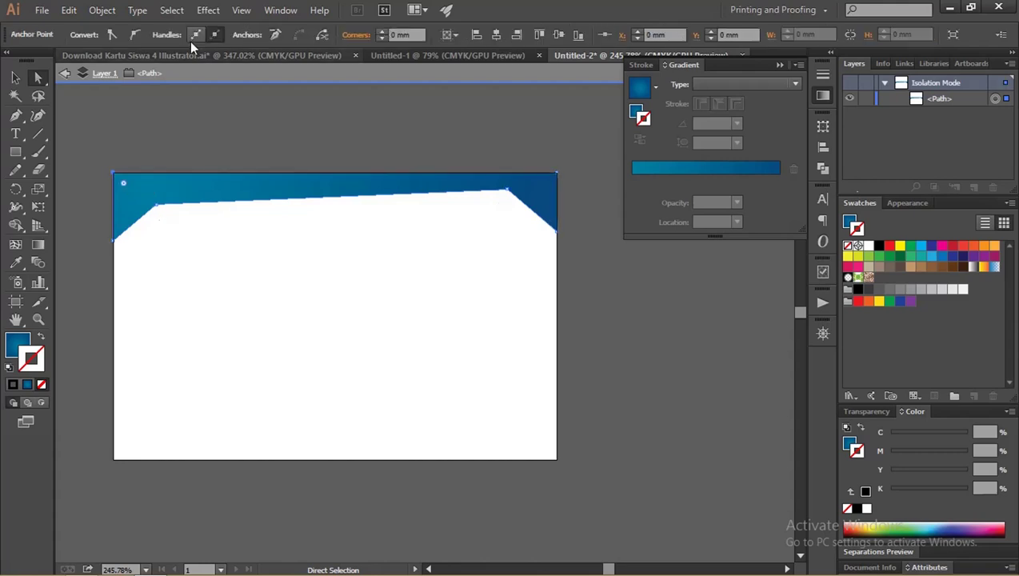
click(320, 37)
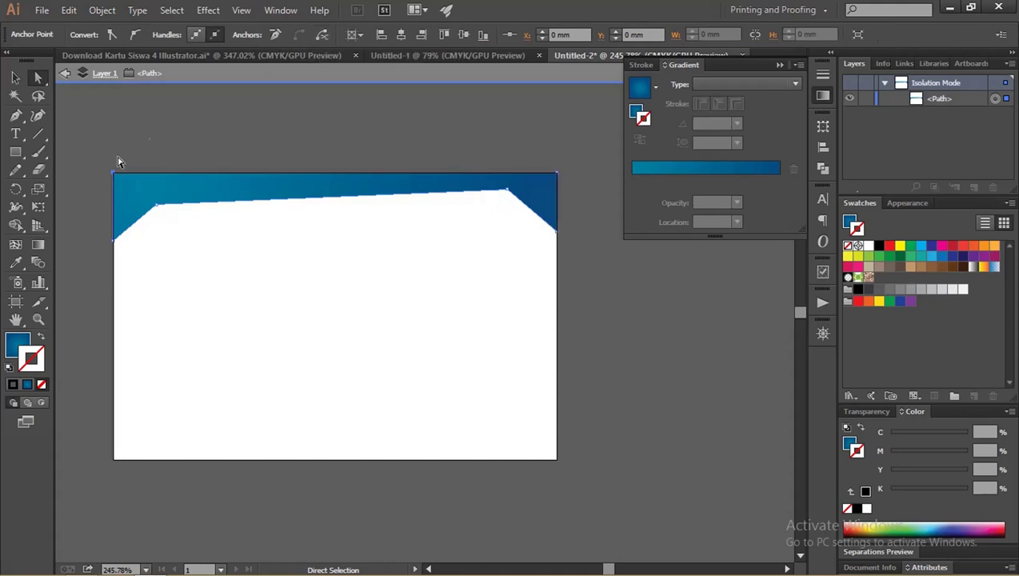
click(274, 35)
click(130, 175)
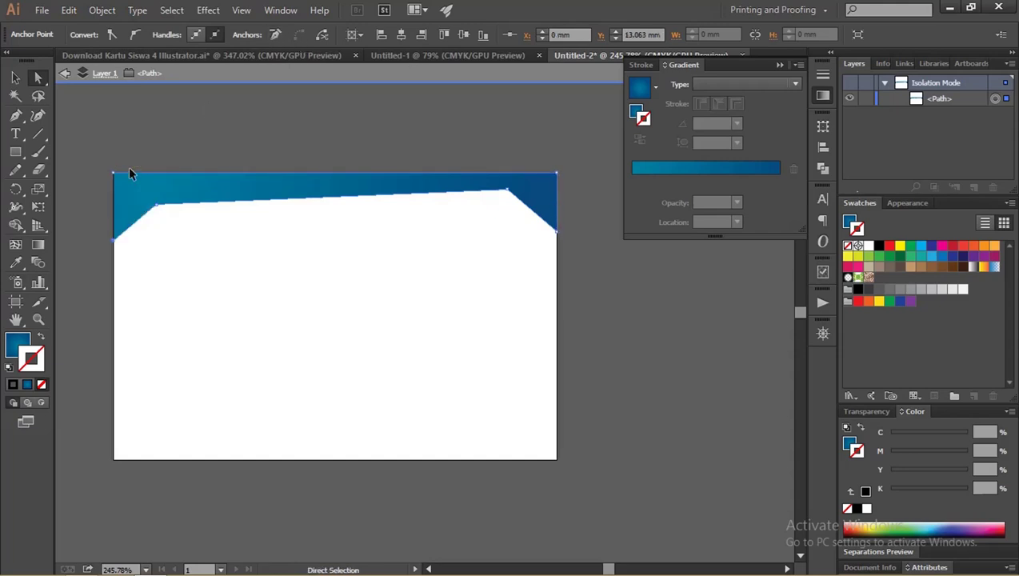
key(minus)
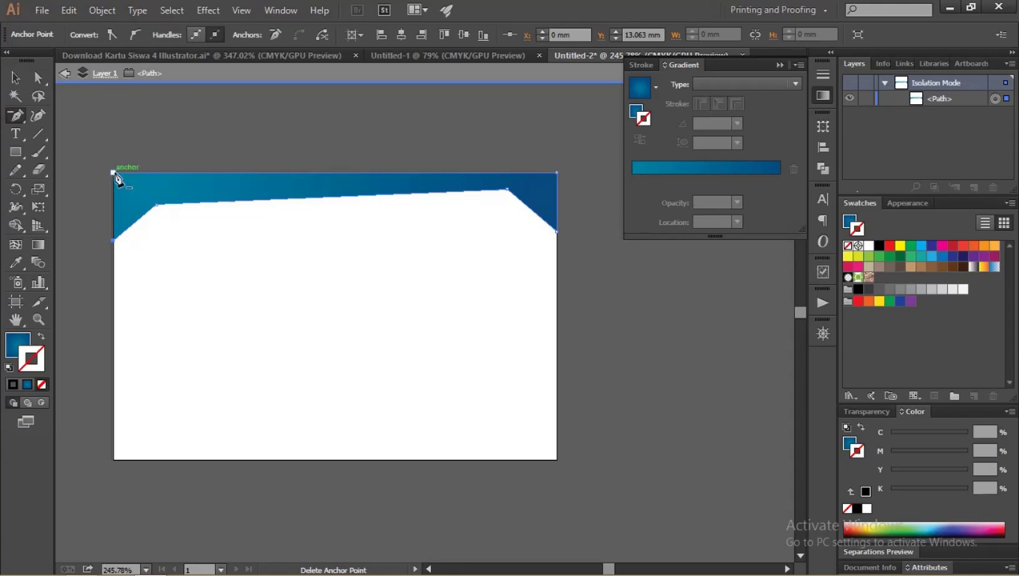
click(113, 173)
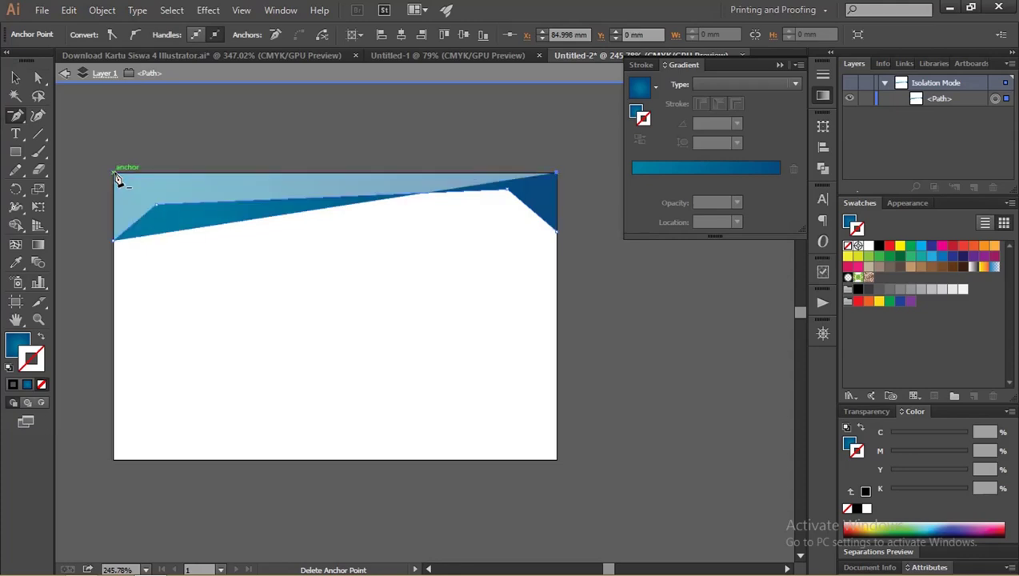
click(557, 174)
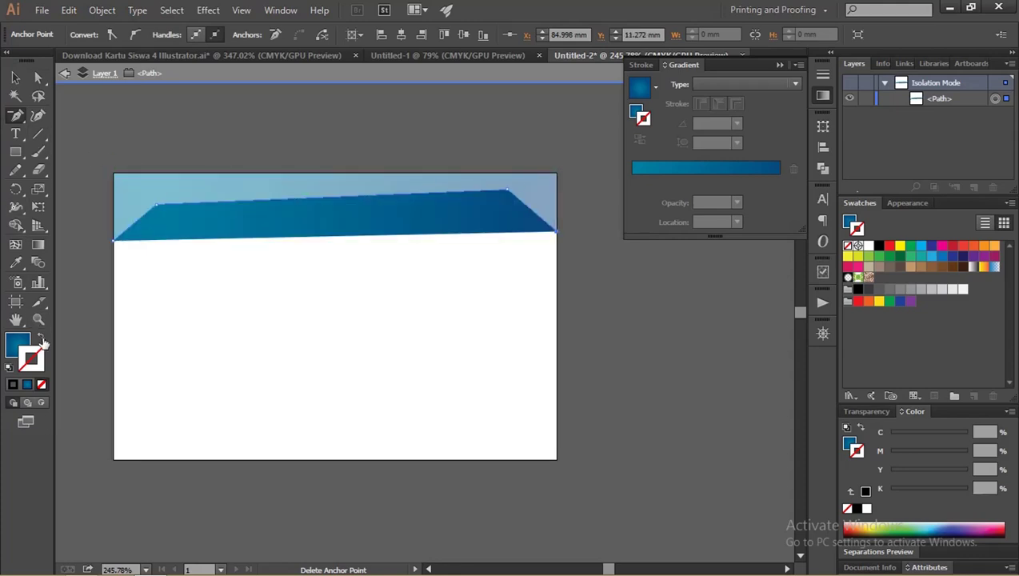
Give the edge line no fill and a black stroke, then exit isolation mode.
click(41, 340)
click(15, 78)
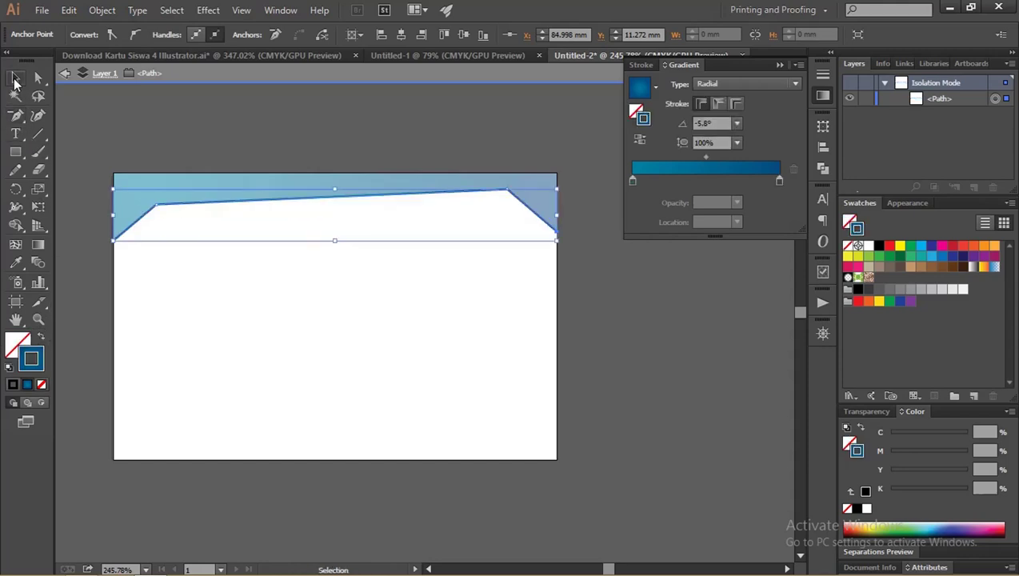
key(d)
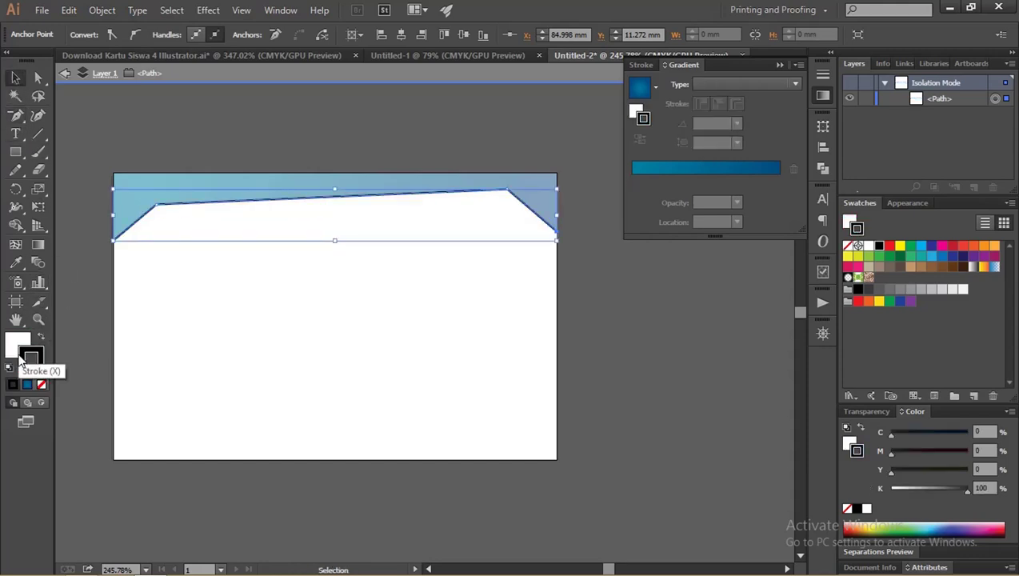
click(41, 384)
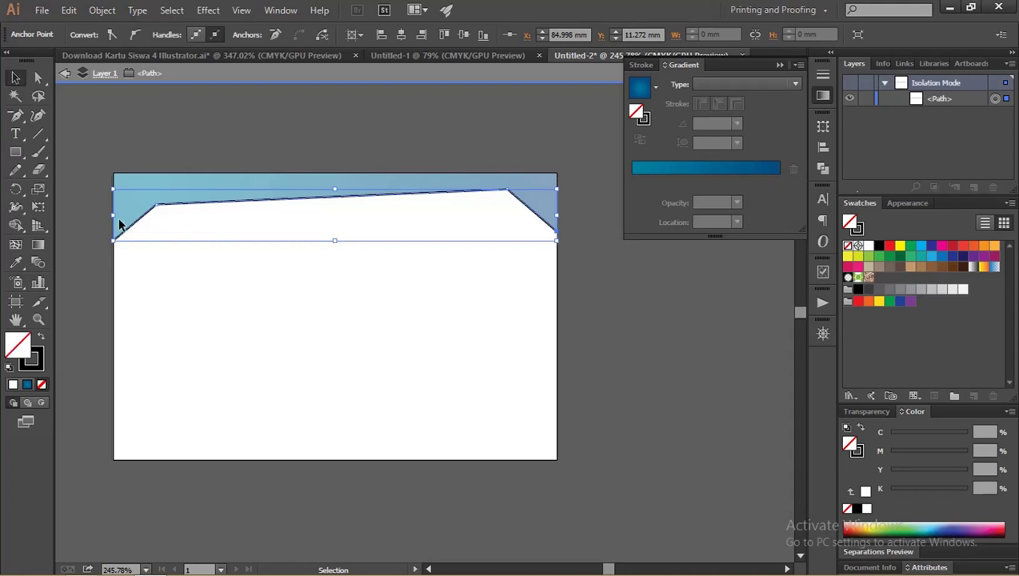
key(Escape)
click(155, 91)
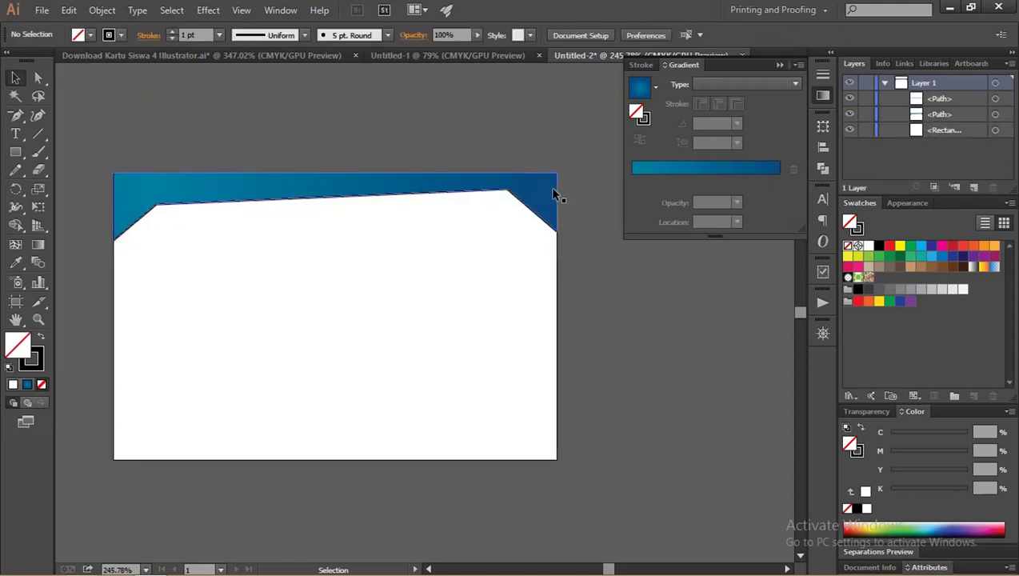
Give the black edge line a 4 pt stroke using tapering Width Profile 4.
click(529, 206)
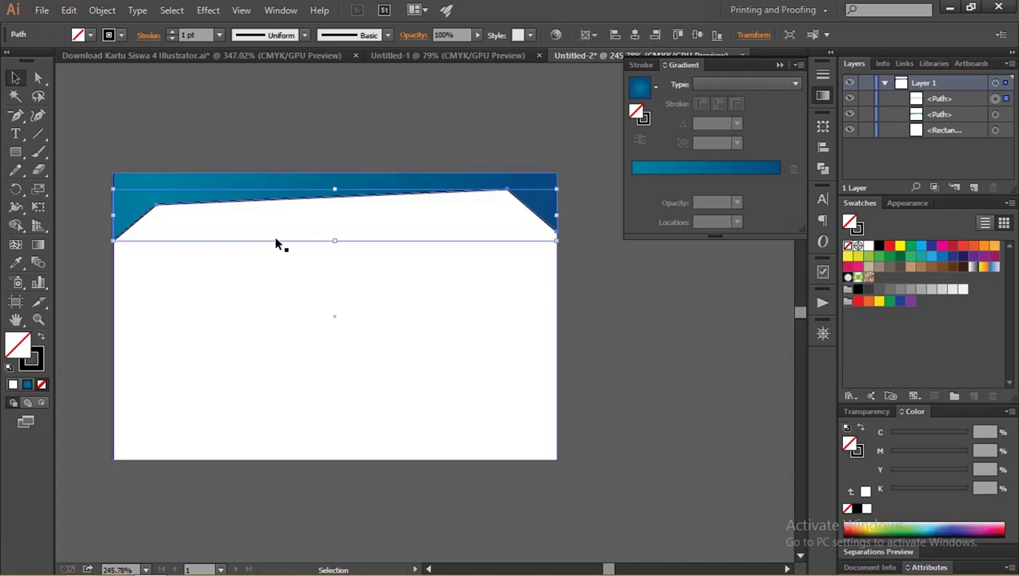
click(169, 34)
click(168, 34)
click(169, 34)
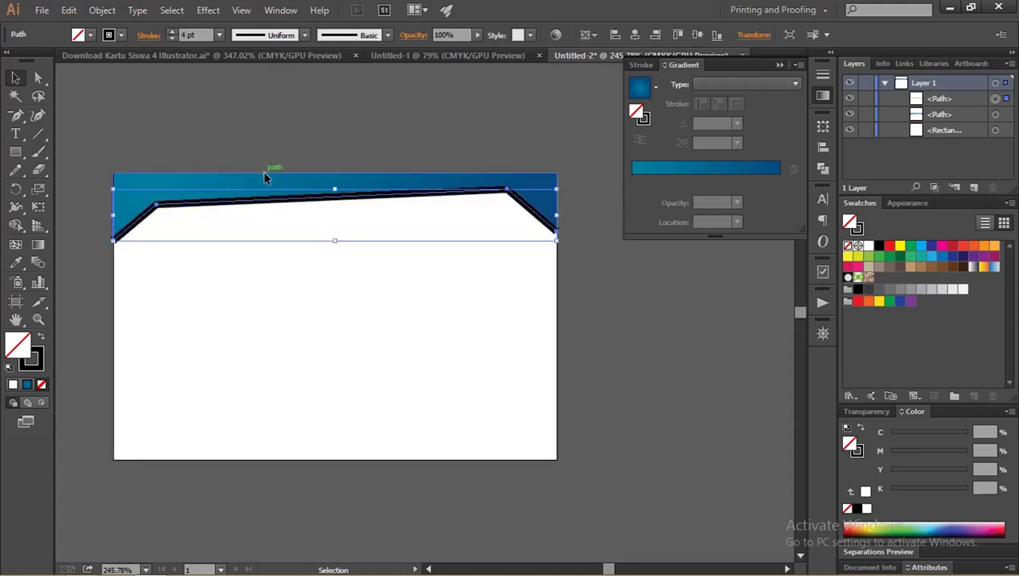
key(z)
drag(138, 179, 172, 189)
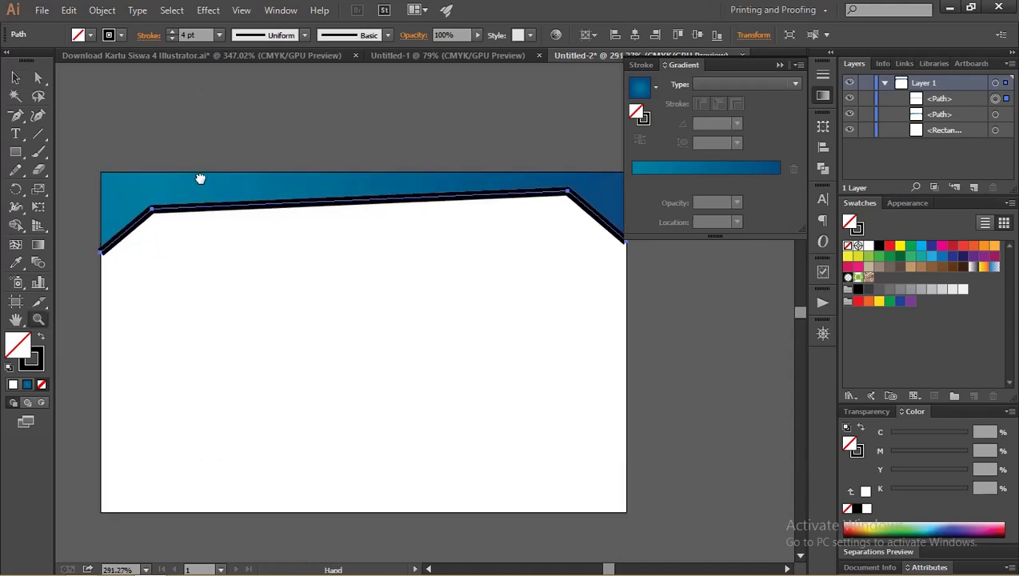
click(259, 35)
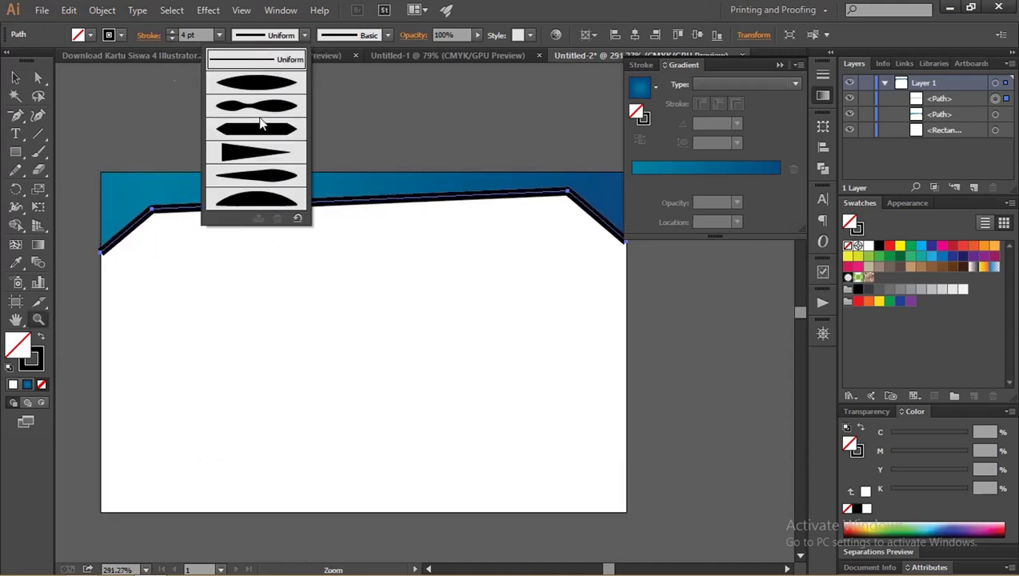
click(262, 154)
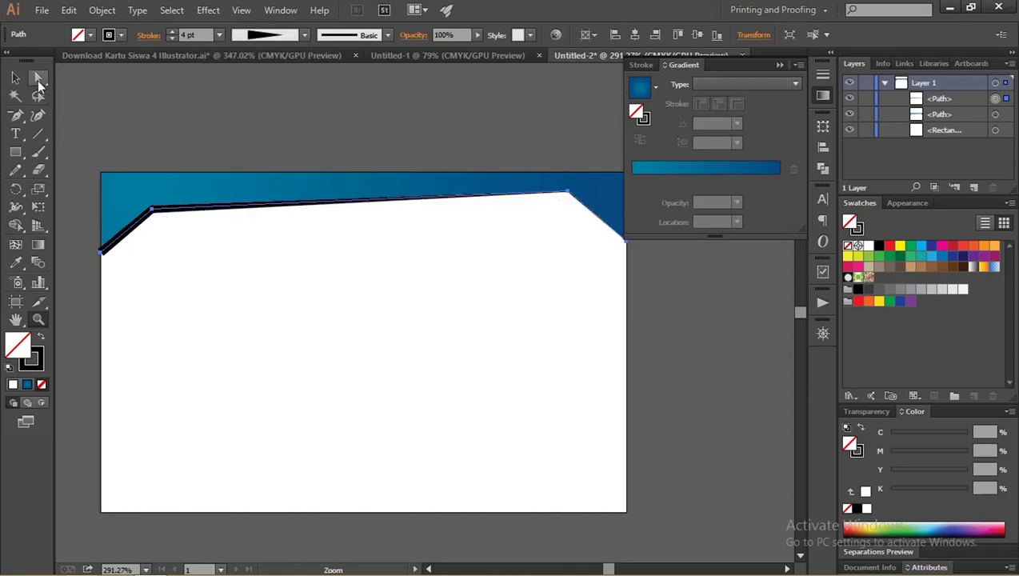
Cut the edge path at its left bend anchor and its upper-right corner anchor.
click(38, 78)
click(152, 211)
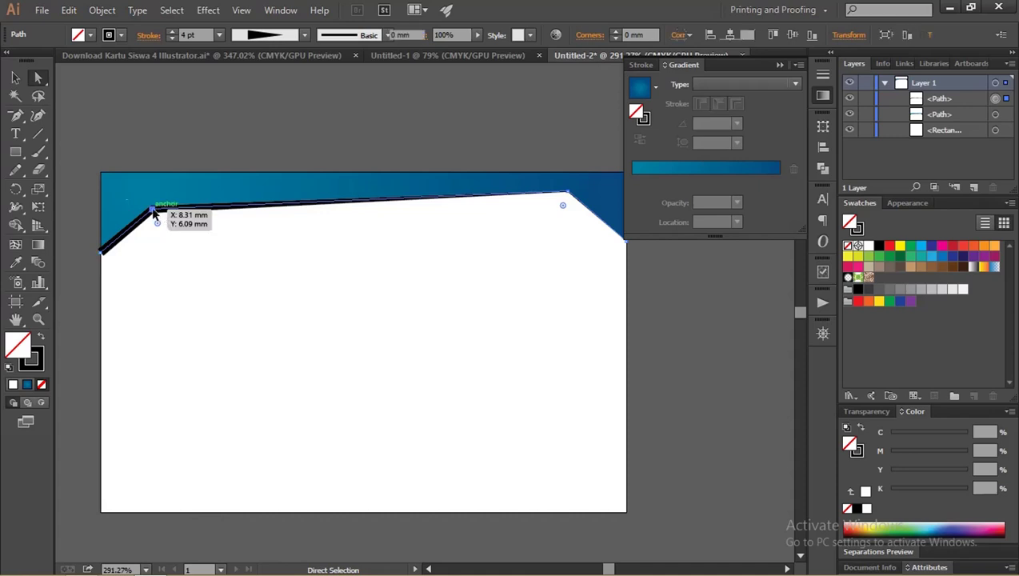
click(317, 38)
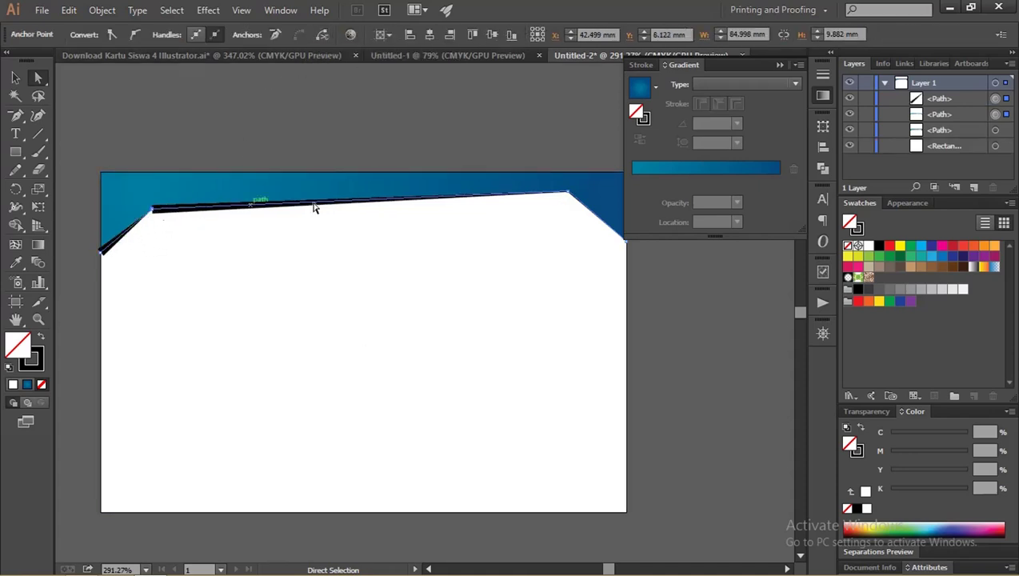
click(567, 194)
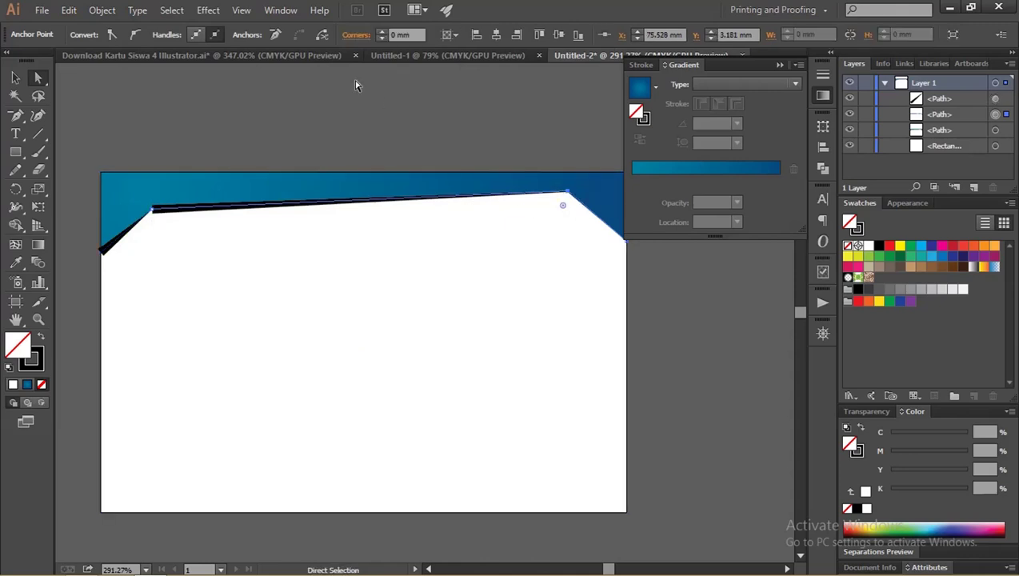
click(323, 36)
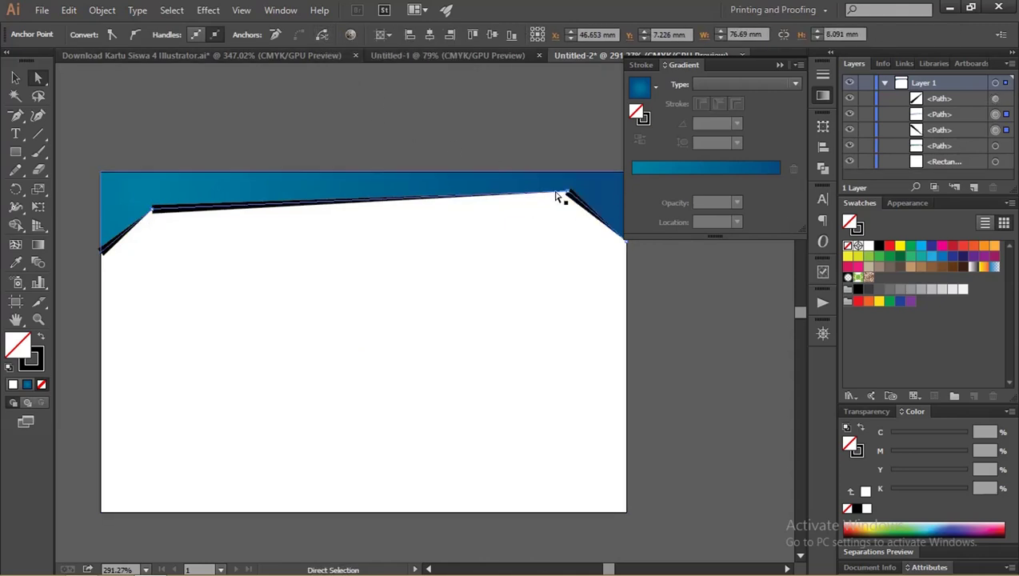
click(15, 78)
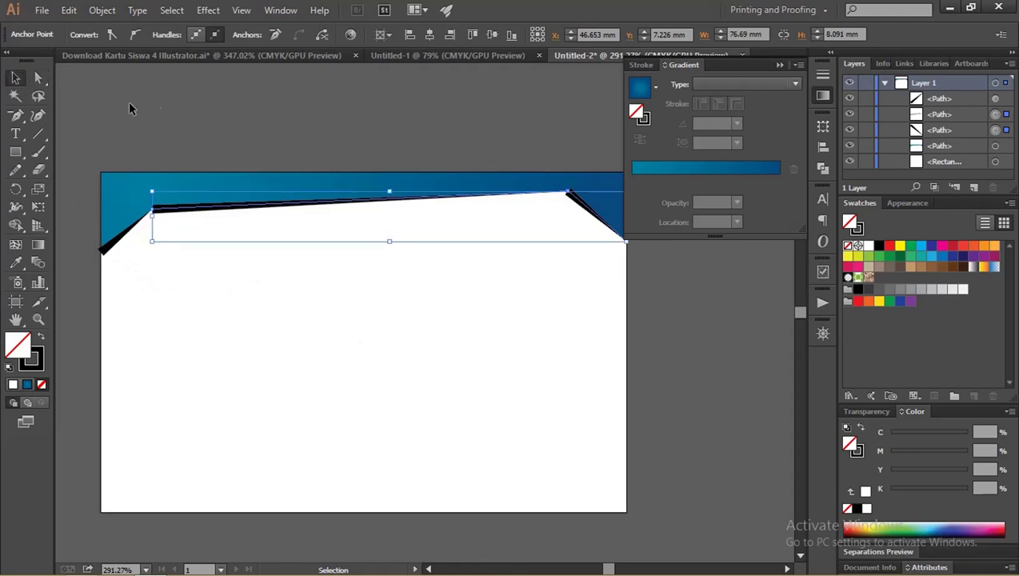
click(128, 101)
scroll(143, 240, up, 5)
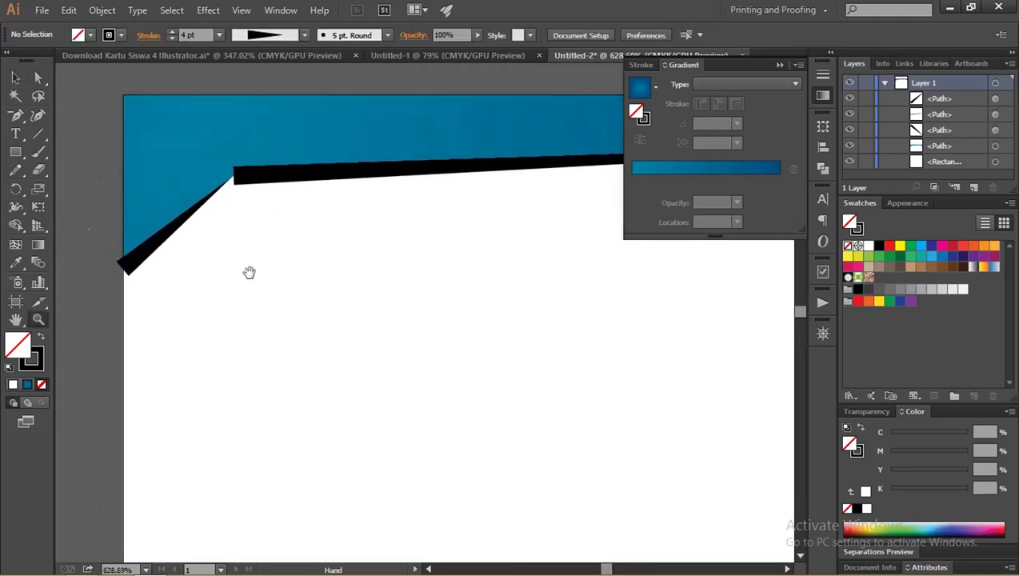
drag(251, 273, 211, 287)
Flip the left diagonal stroke's width profile to reverse its taper.
click(134, 266)
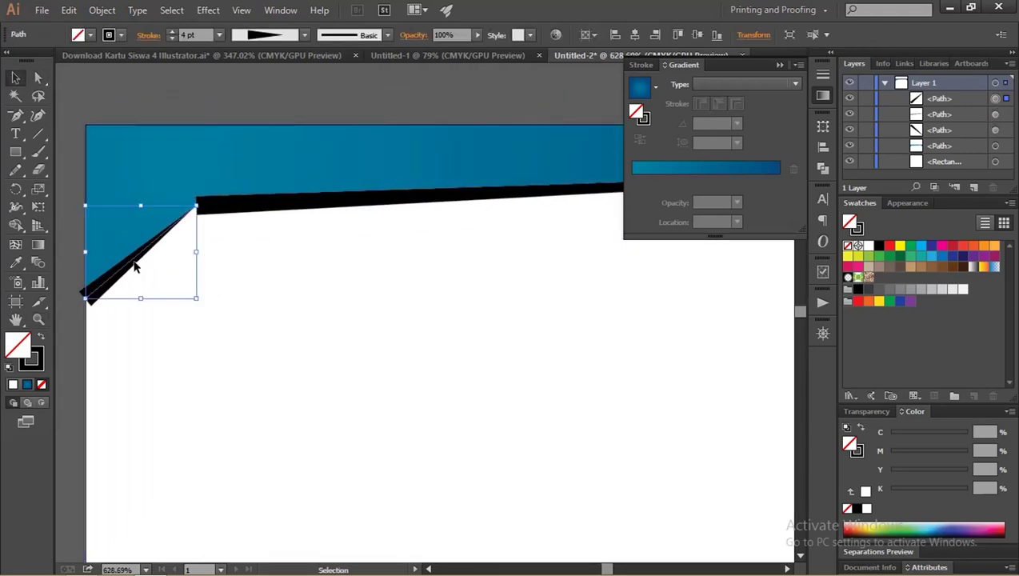
click(149, 35)
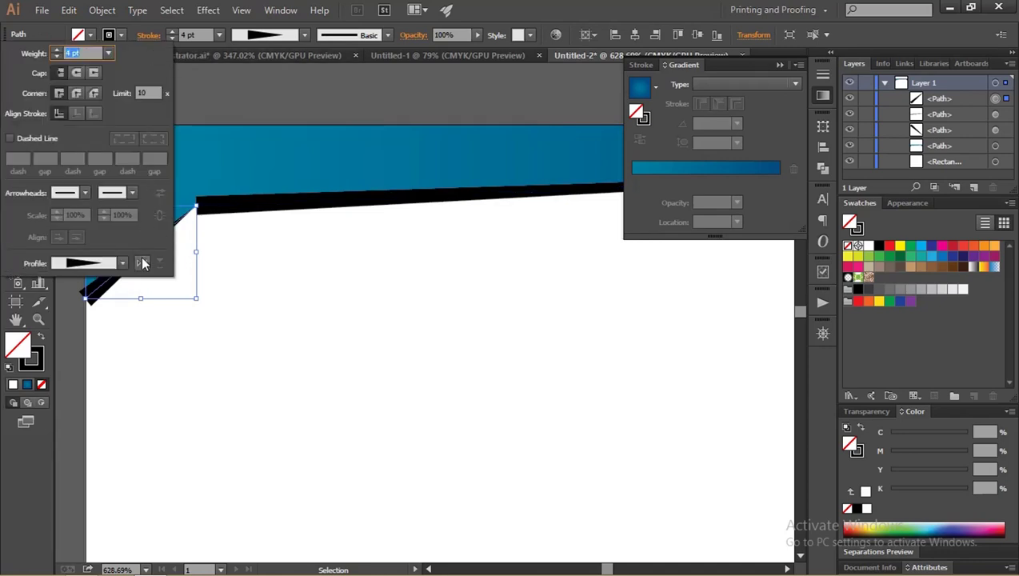
click(142, 264)
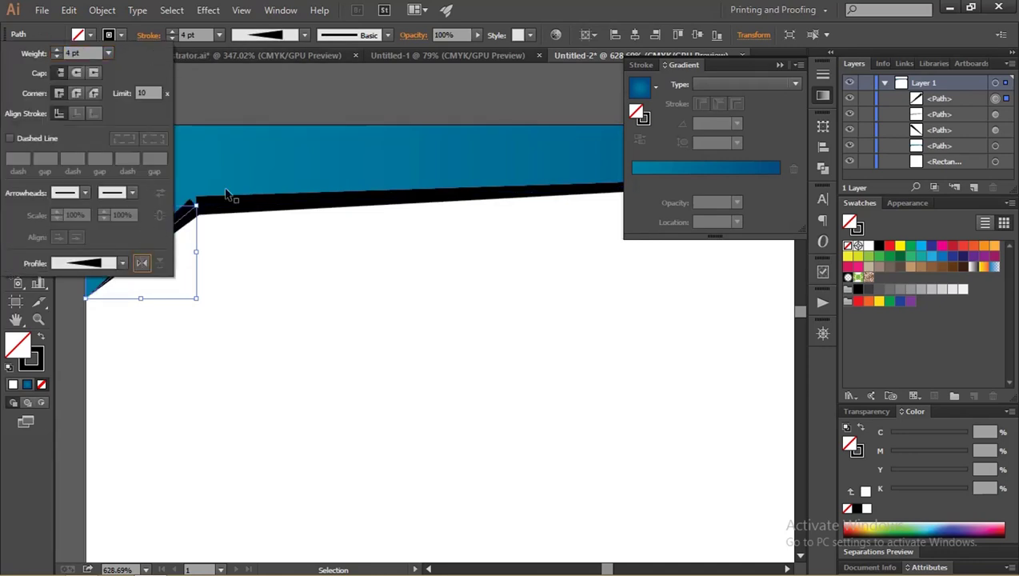
Flip the right diagonal stroke's taper so it widens toward the card's right edge.
key(z)
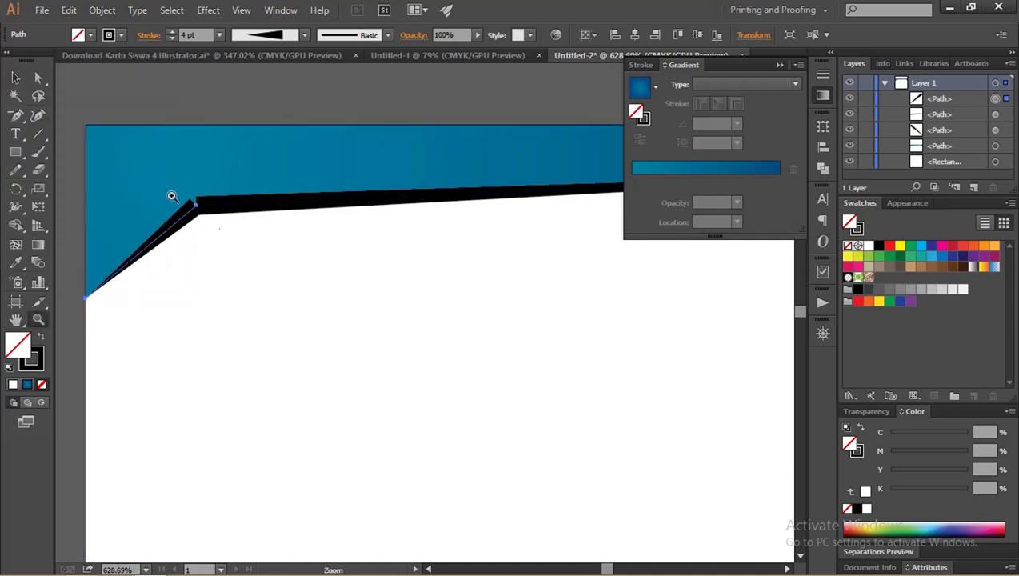
click(170, 196)
mouse_move(368, 257)
mouse_down()
mouse_move(107, 200)
mouse_move(209, 221)
mouse_move(519, 239)
mouse_move(239, 262)
mouse_move(370, 232)
mouse_move(480, 264)
mouse_move(455, 268)
mouse_up()
key(v)
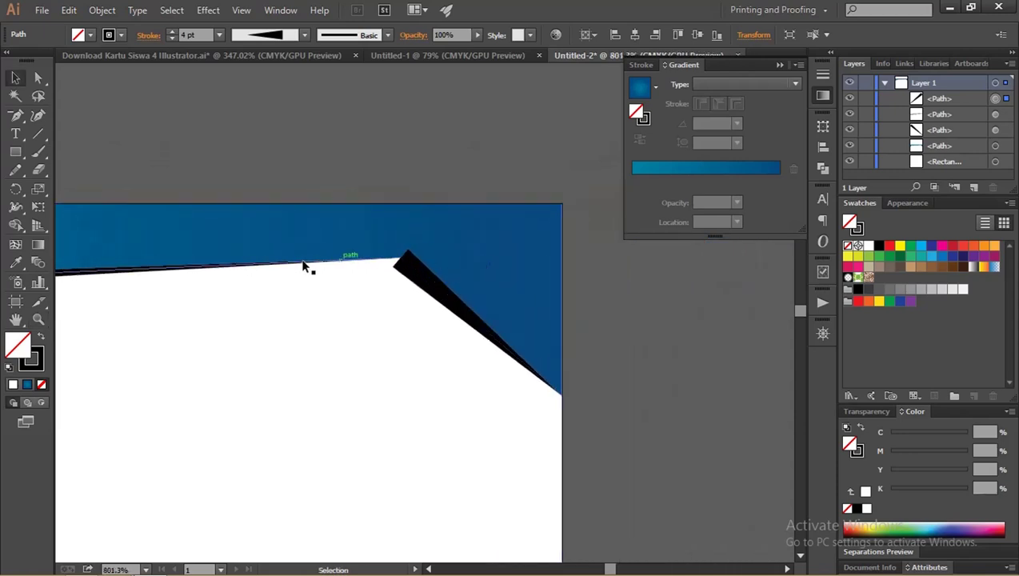
click(264, 268)
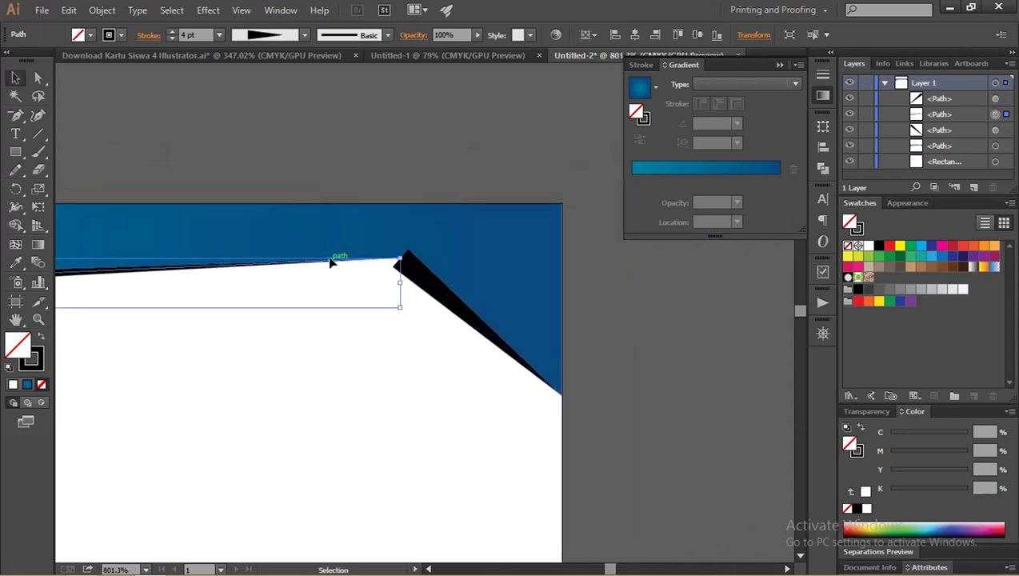
click(414, 274)
click(158, 36)
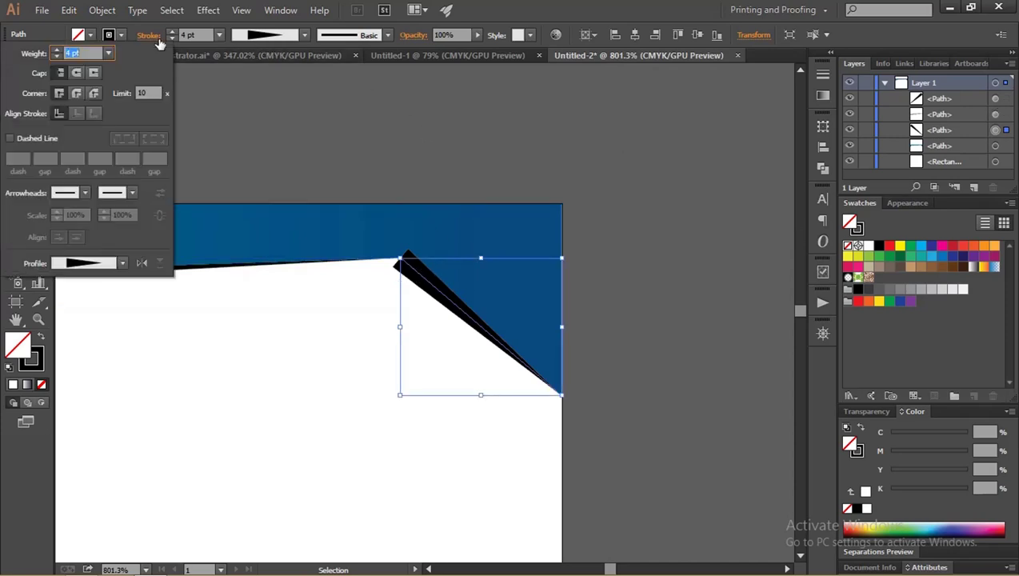
click(142, 262)
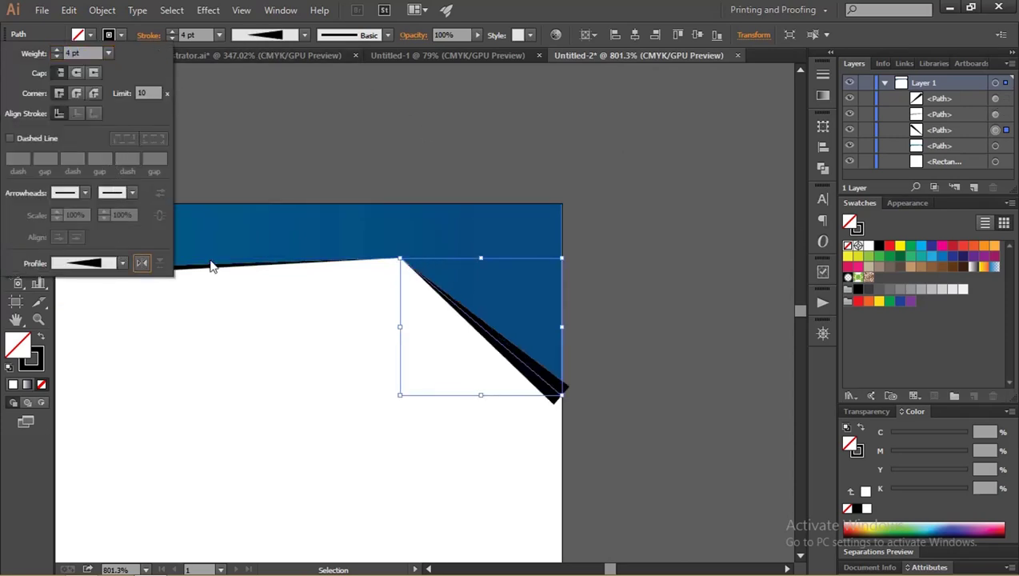
click(366, 146)
Zoom into the header's upper-left corner and select the diagonal and horizontal strokes there.
key(z)
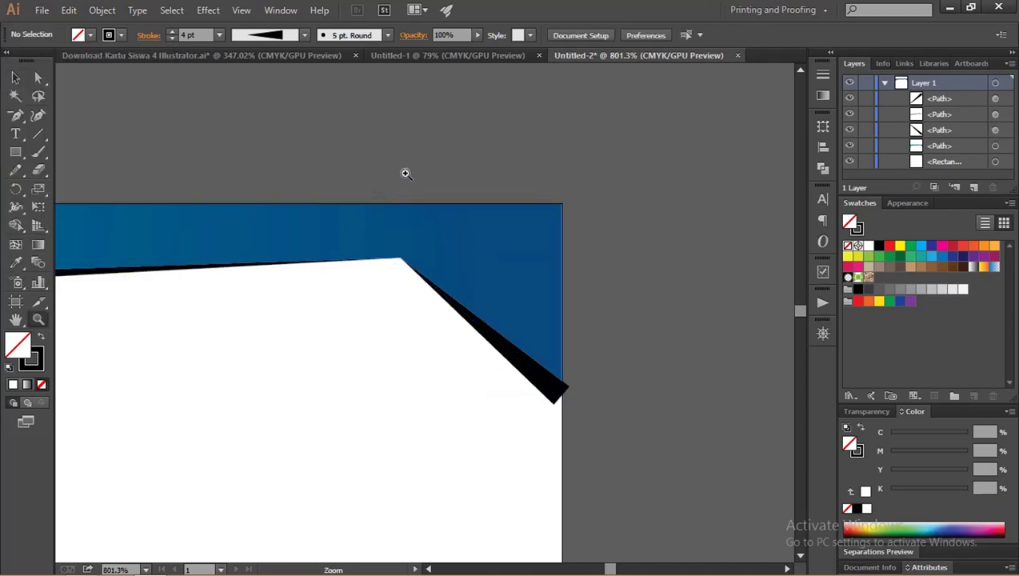
mouse_move(405, 171)
mouse_down()
mouse_move(255, 202)
mouse_move(342, 168)
mouse_move(493, 187)
mouse_up()
mouse_move(171, 221)
mouse_down()
mouse_move(266, 221)
mouse_move(217, 216)
mouse_up()
drag(149, 194, 230, 213)
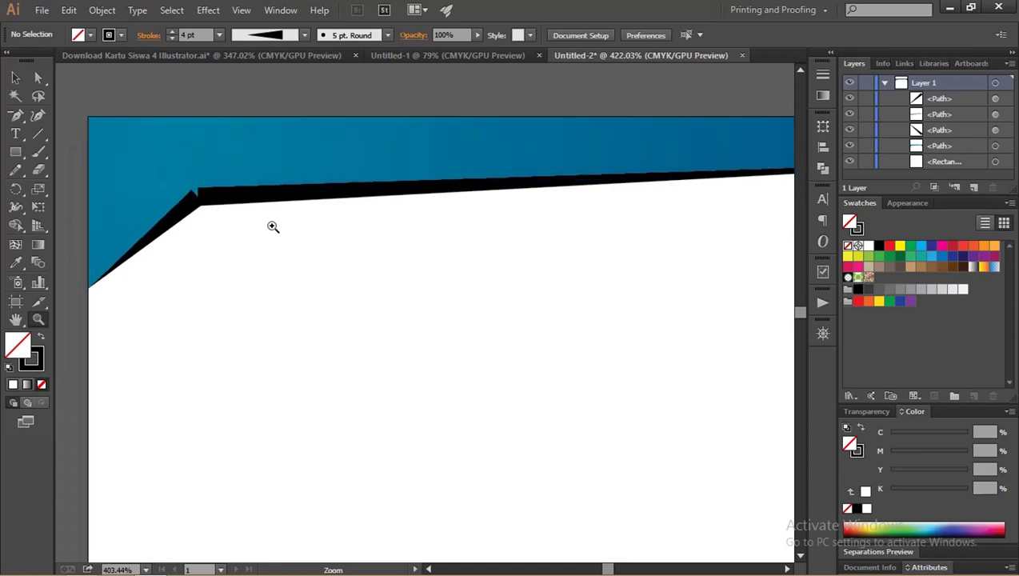
key(a)
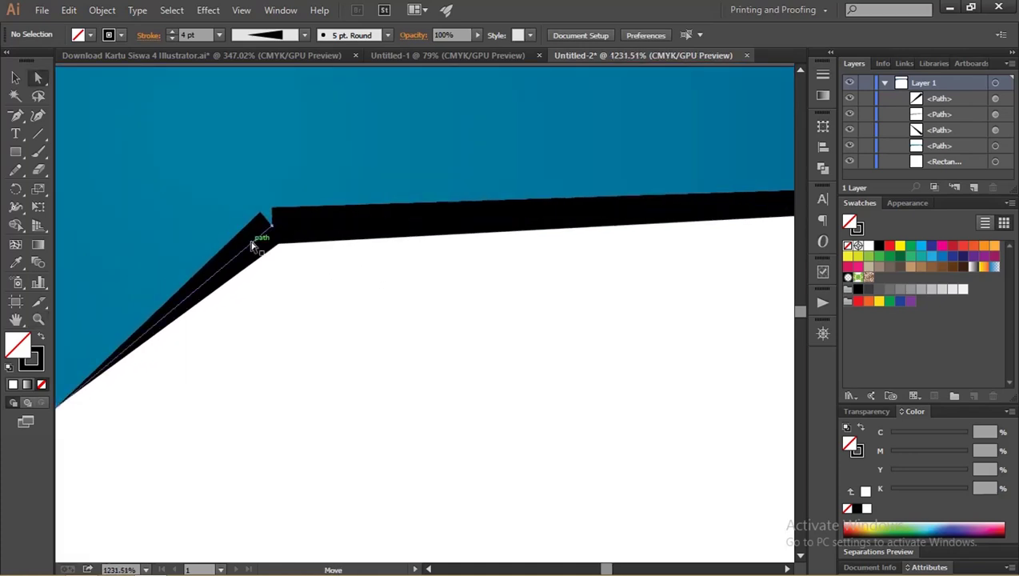
click(250, 246)
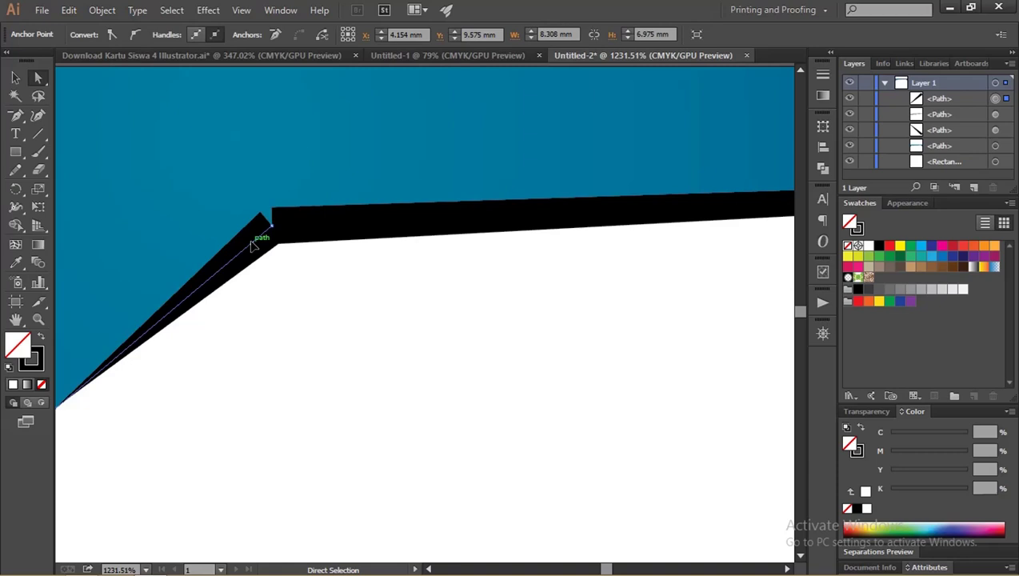
key(z)
drag(345, 271, 357, 272)
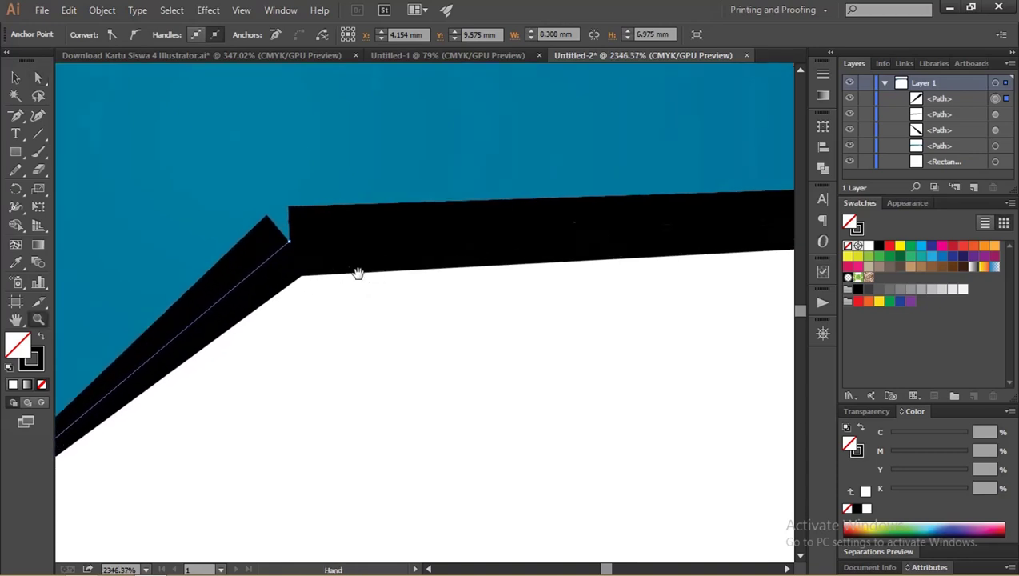
key(v)
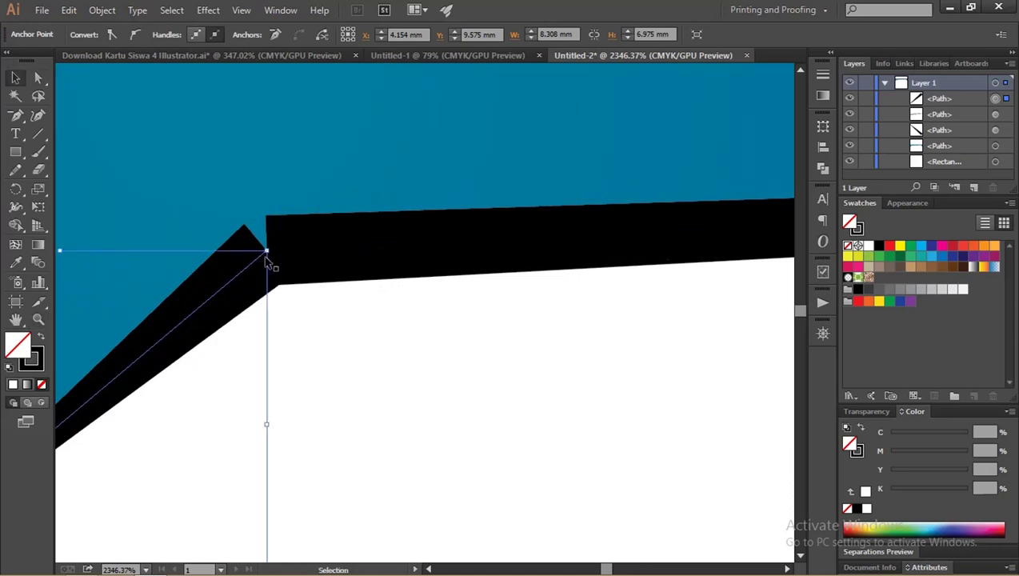
click(309, 251)
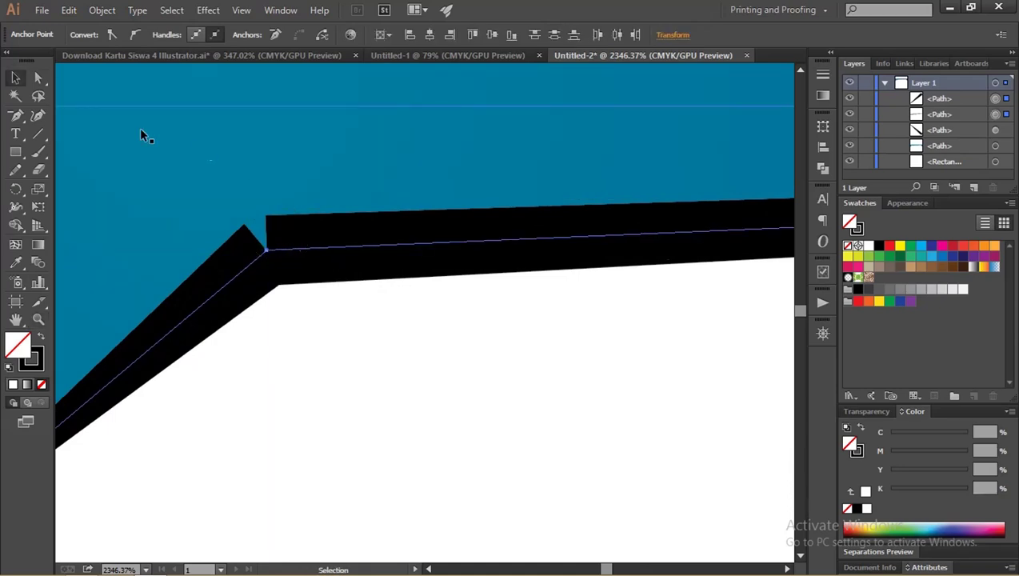
Try converting the corner point to smooth, then undo the change.
click(37, 76)
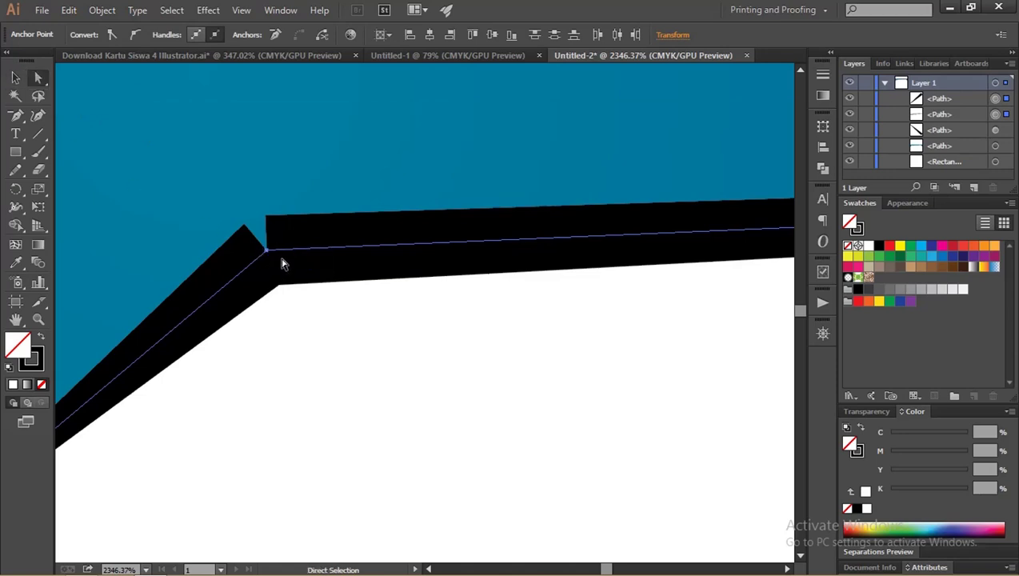
right_click(286, 248)
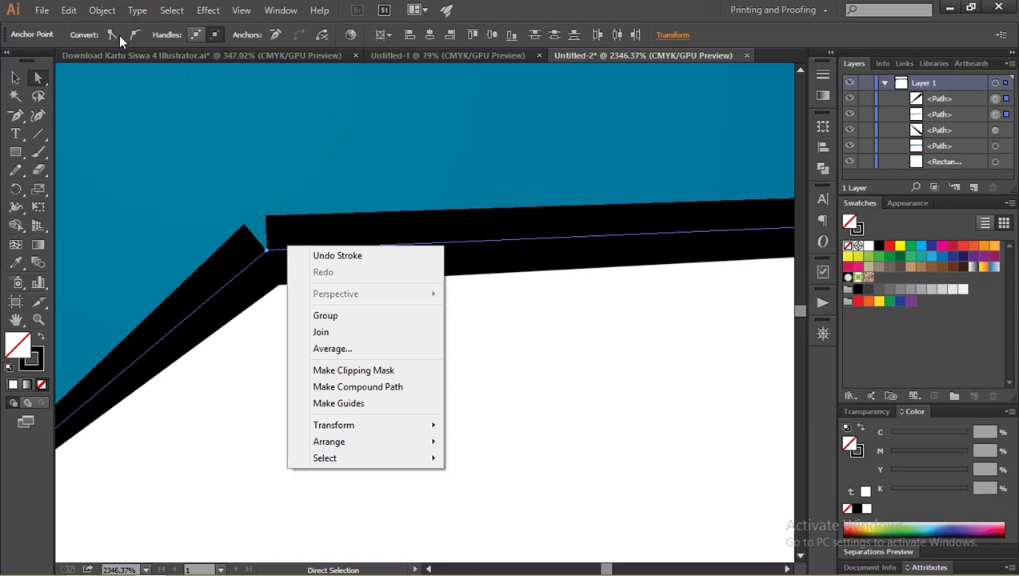
click(142, 39)
click(141, 38)
key(ctrl+z)
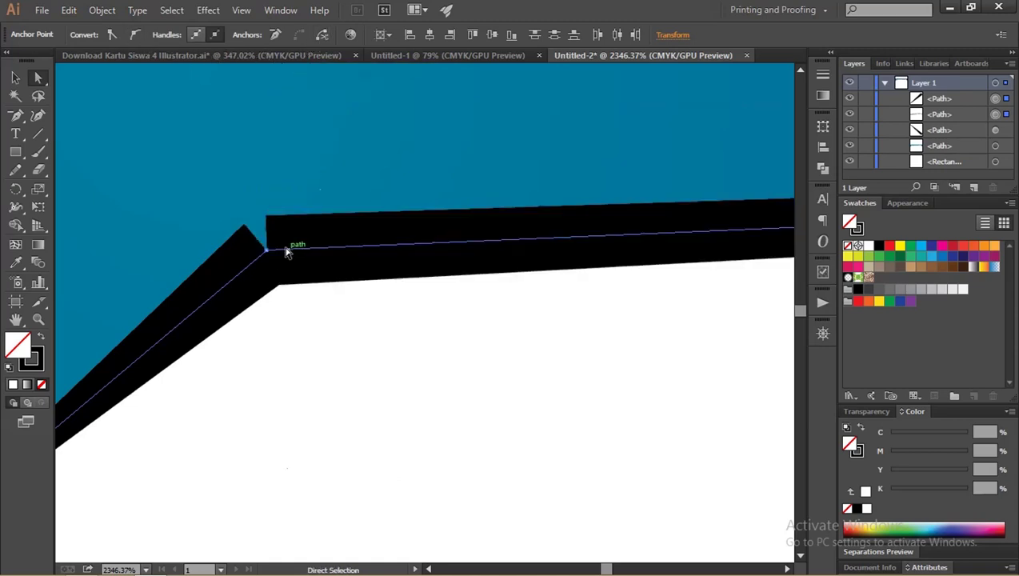
click(267, 254)
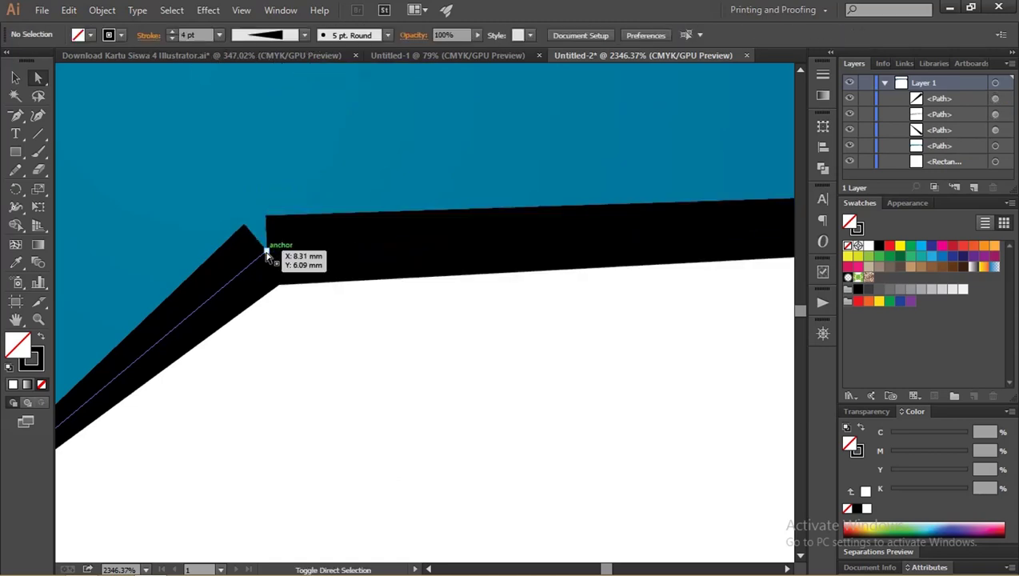
Group the horizontal black stroke with the left diagonal stroke.
drag(272, 272, 429, 316)
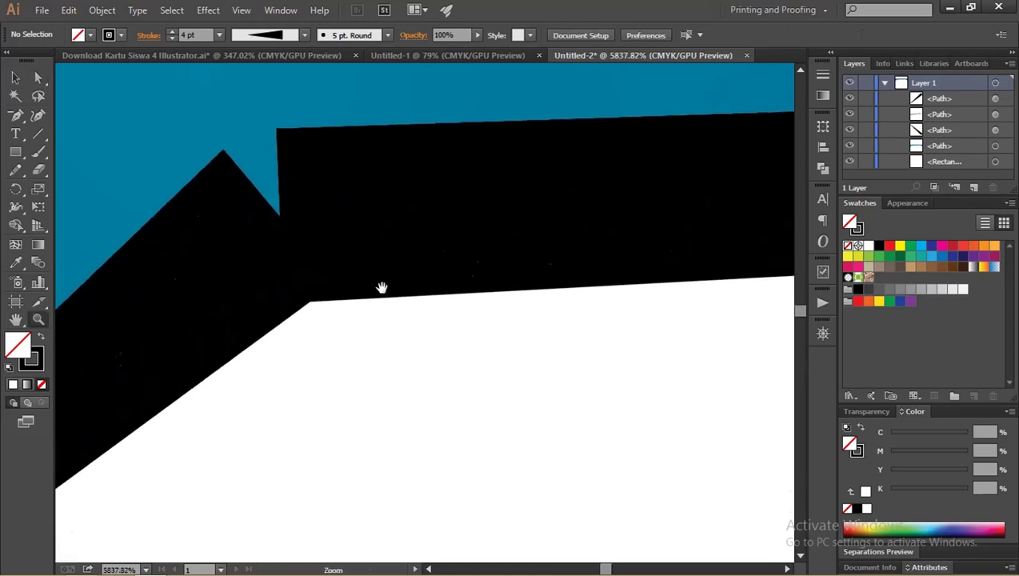
key(v)
click(352, 249)
shift+click(253, 243)
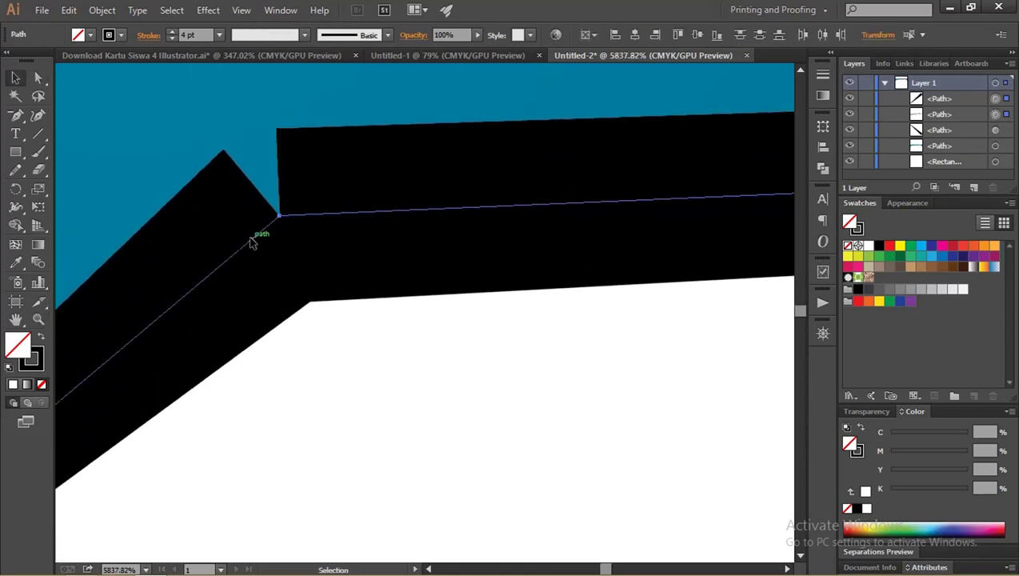
right_click(250, 242)
click(300, 308)
Isolate the group and delete the black wedge's extra corner point.
right_click(318, 228)
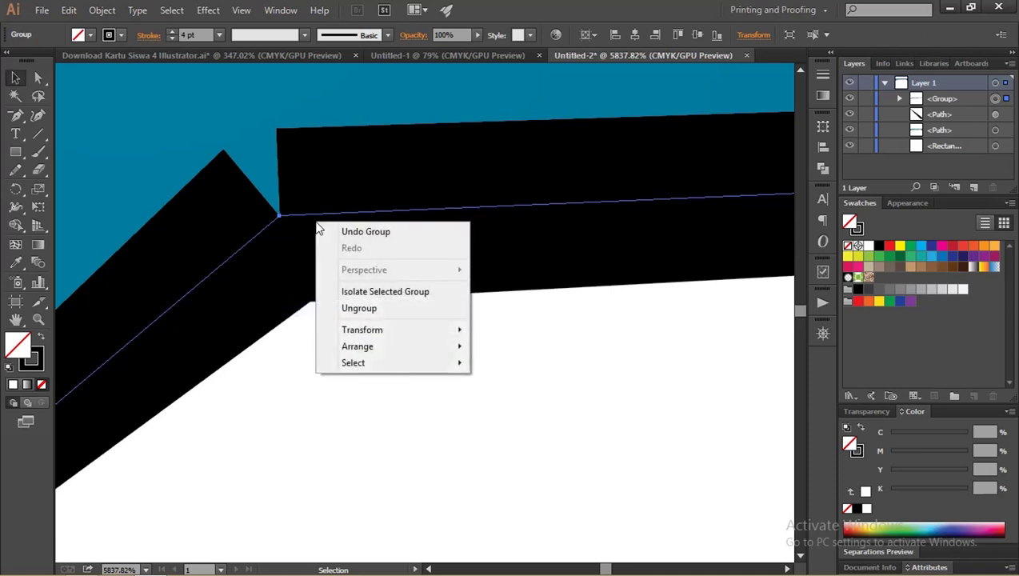
click(358, 292)
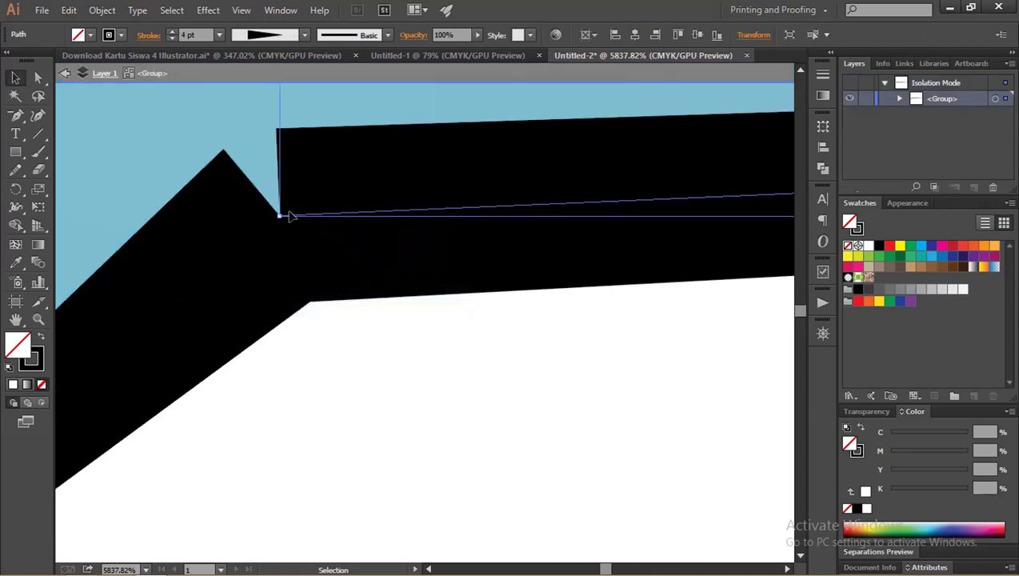
click(38, 77)
click(288, 240)
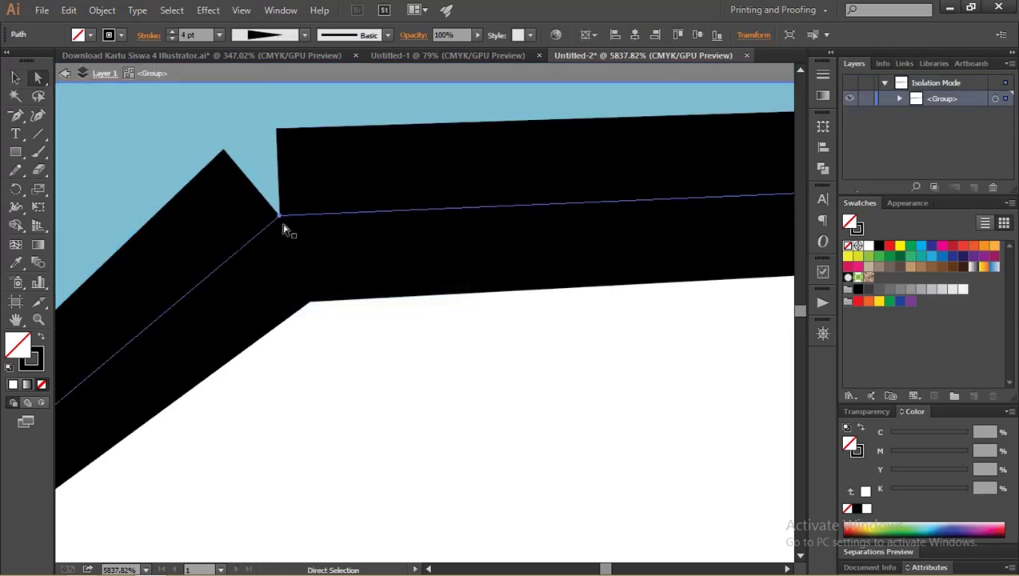
drag(337, 280, 227, 209)
key(ctrl+z)
mouse_move(364, 360)
mouse_down()
mouse_move(262, 228)
mouse_move(227, 154)
mouse_up()
key(Delete)
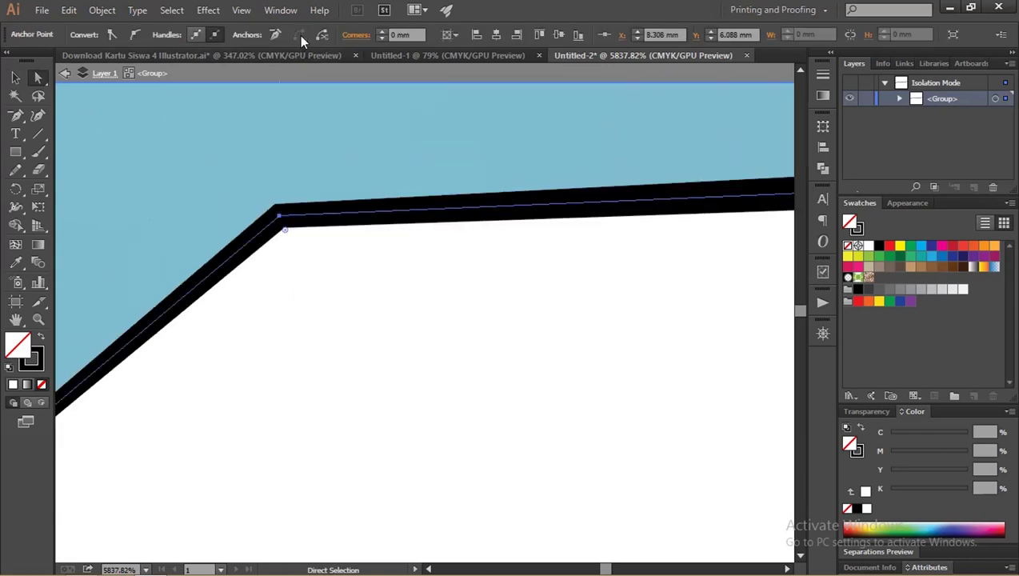
Apply the ellipse-shaped Width Profile 1 to the black edge path.
key(z)
drag(320, 218, 157, 223)
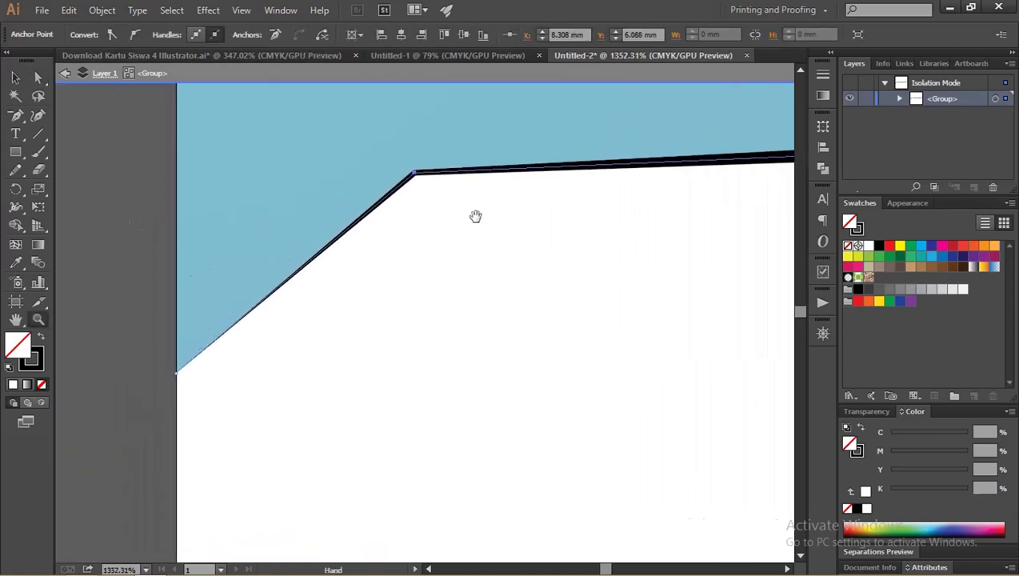
scroll(408, 217, down, 5)
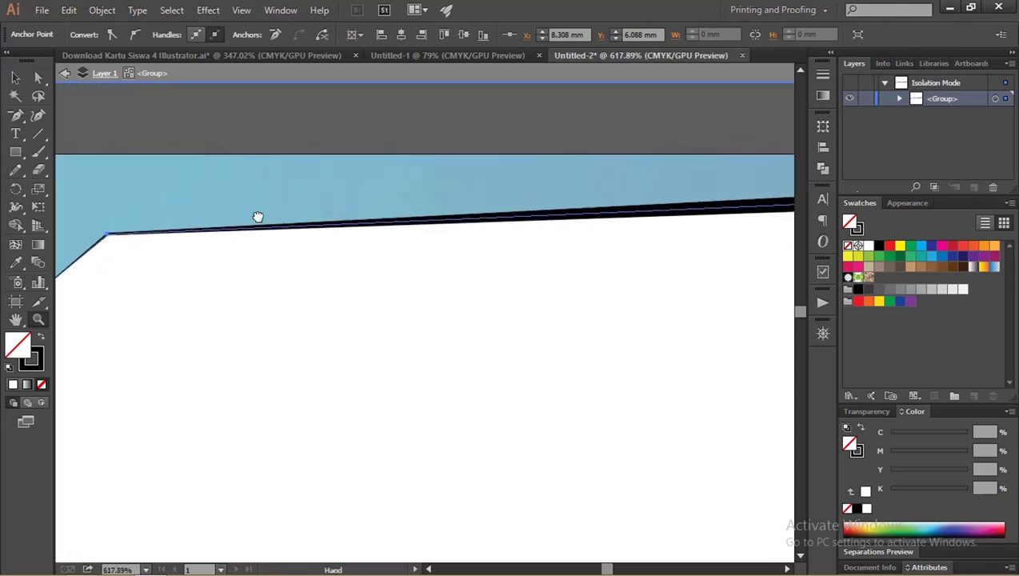
scroll(428, 213, down, 2)
scroll(412, 213, down, 2)
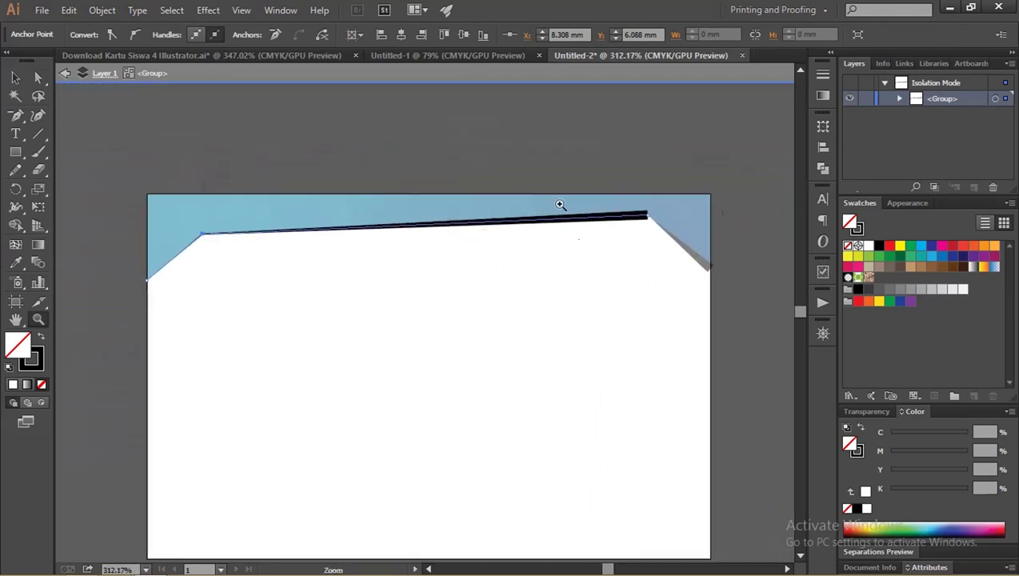
scroll(544, 213, up, 3)
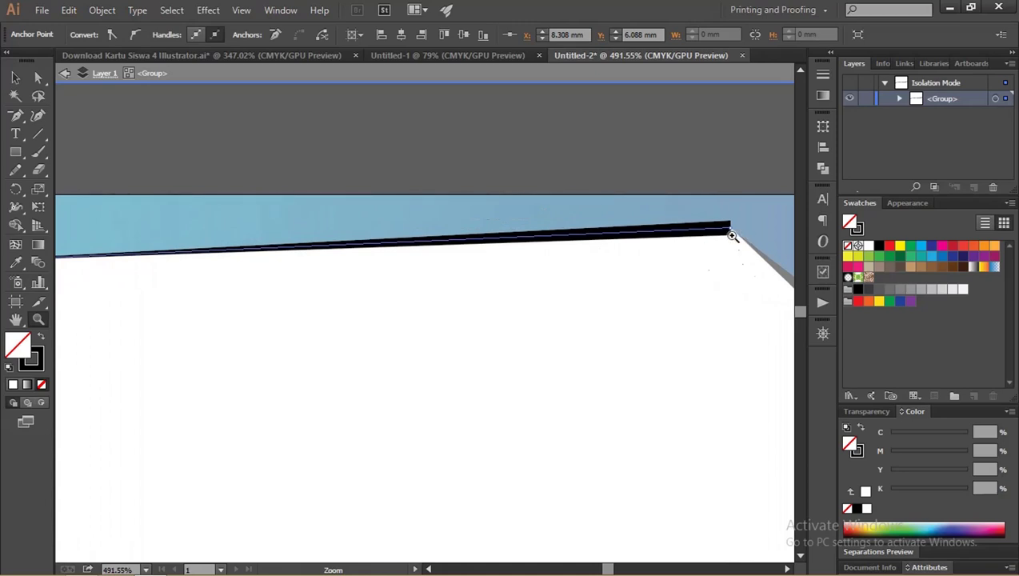
scroll(731, 226, down, 1)
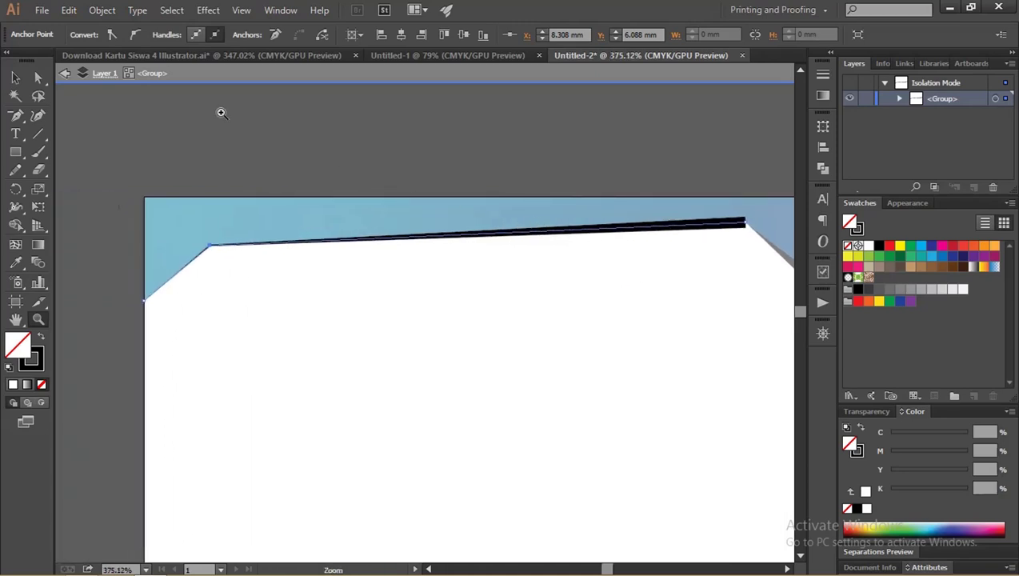
click(16, 78)
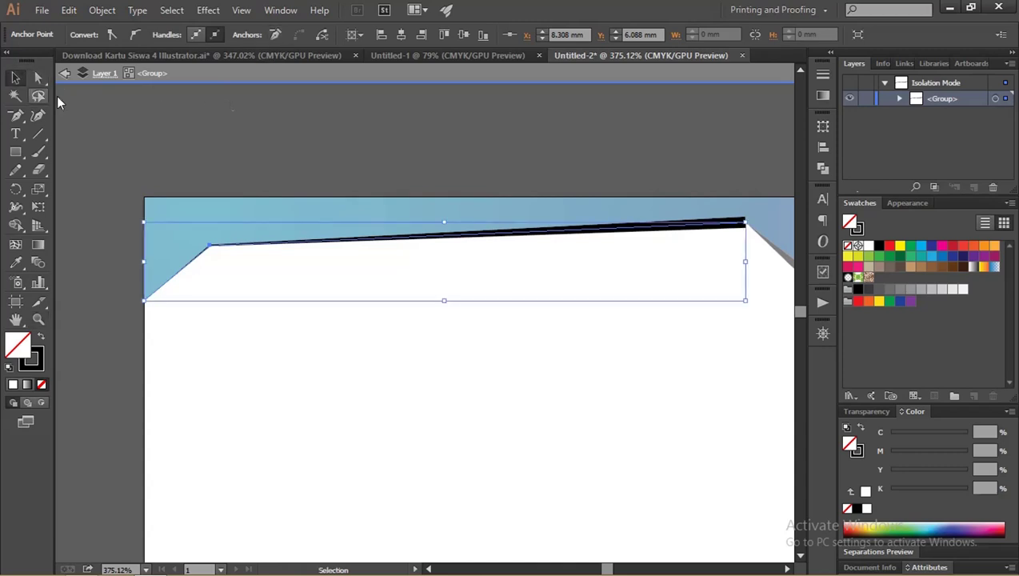
click(260, 216)
click(413, 239)
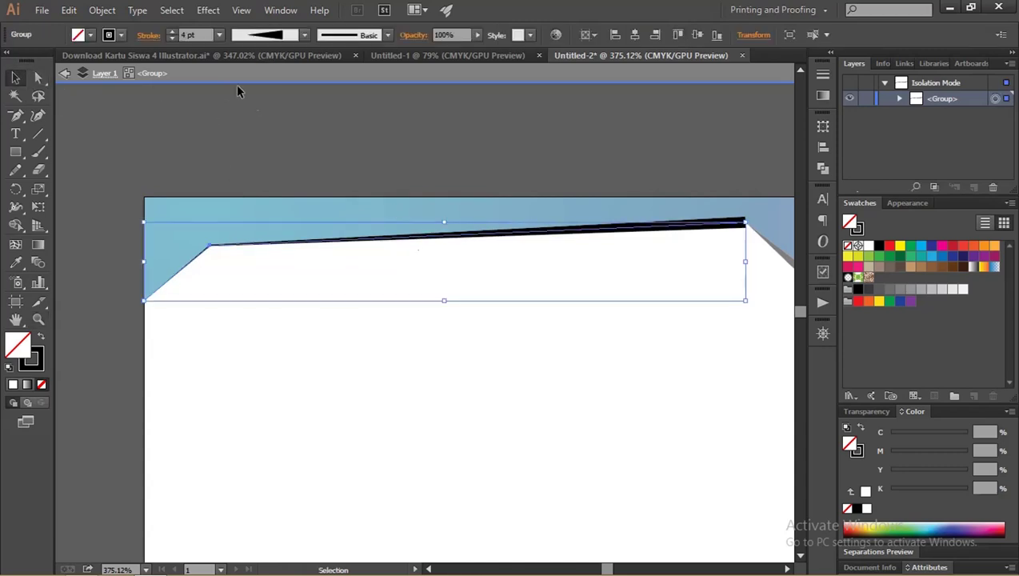
click(264, 35)
click(264, 81)
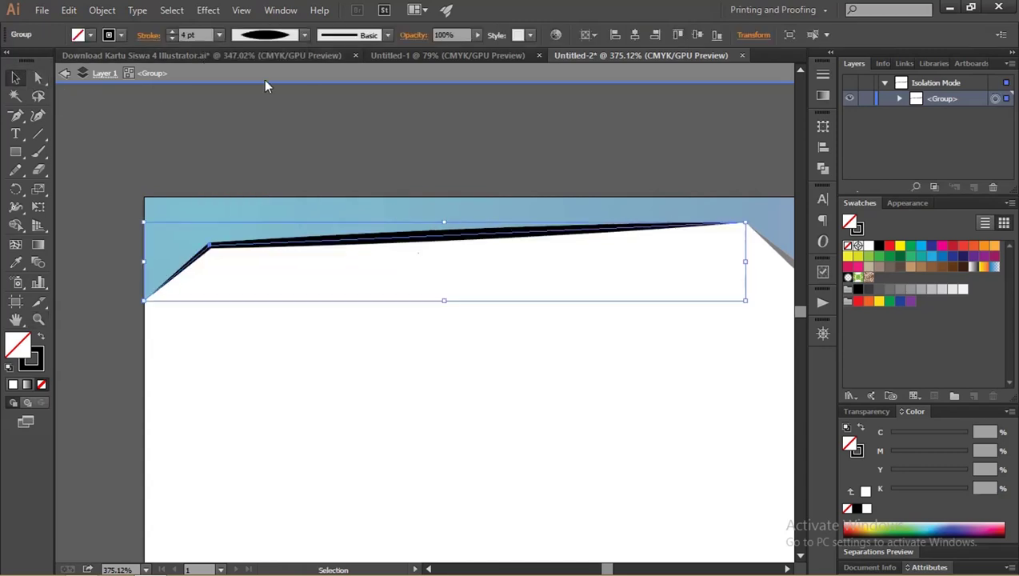
Nudge the black stroke slightly into place at the header's corner.
key(z)
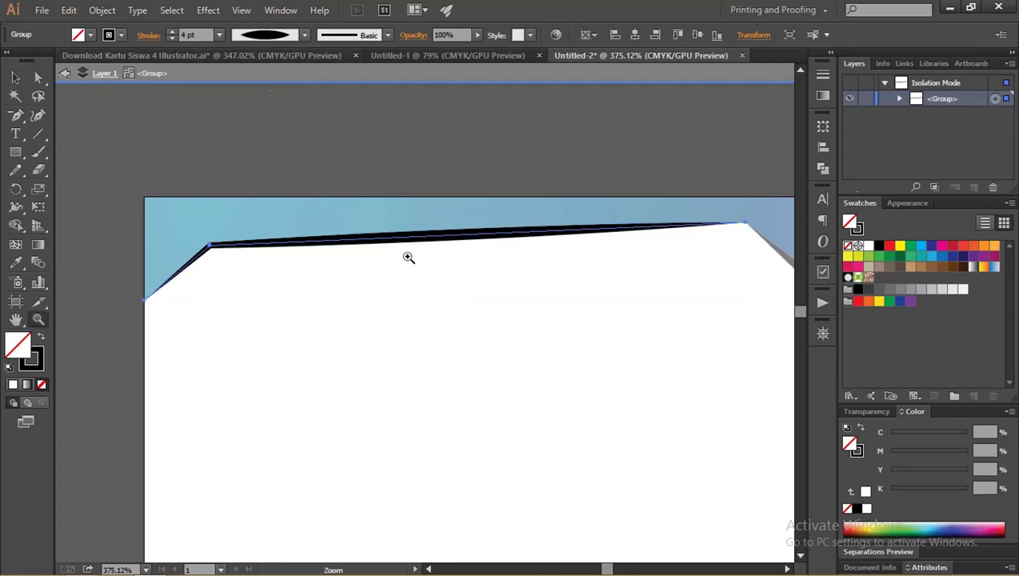
mouse_move(408, 258)
mouse_down()
mouse_move(546, 267)
mouse_move(353, 239)
mouse_up()
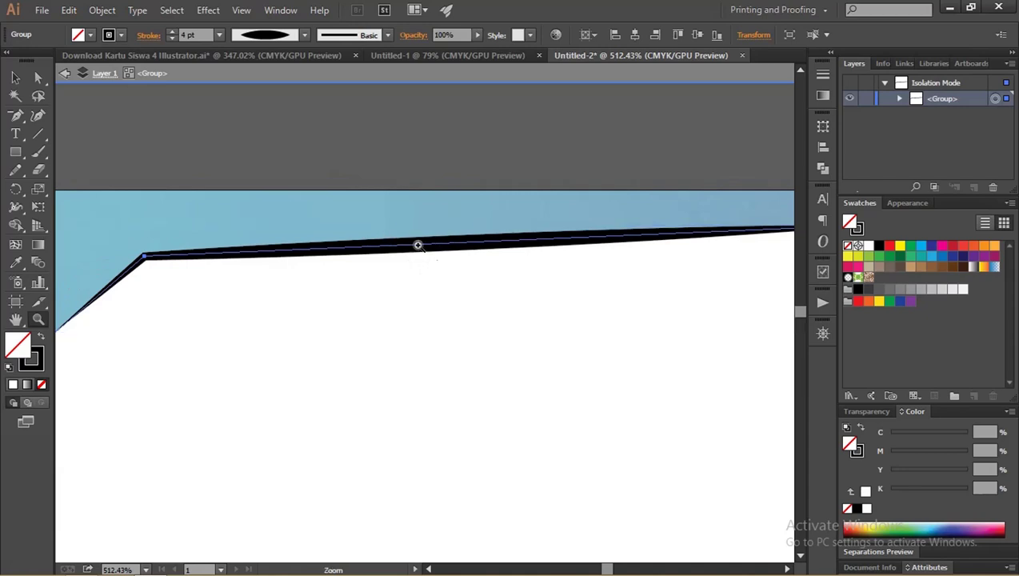
ctrl+click(344, 212)
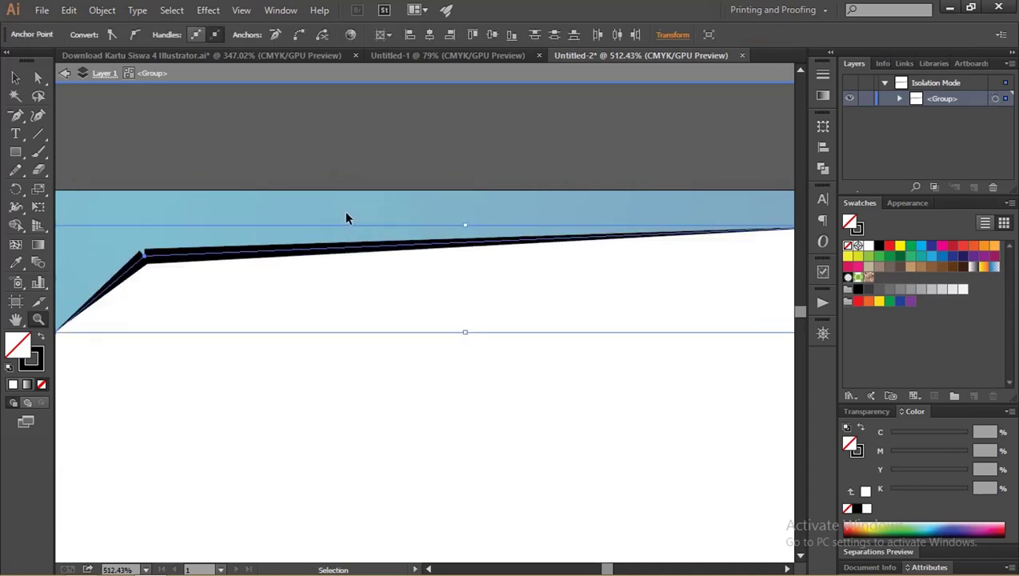
drag(227, 281, 410, 268)
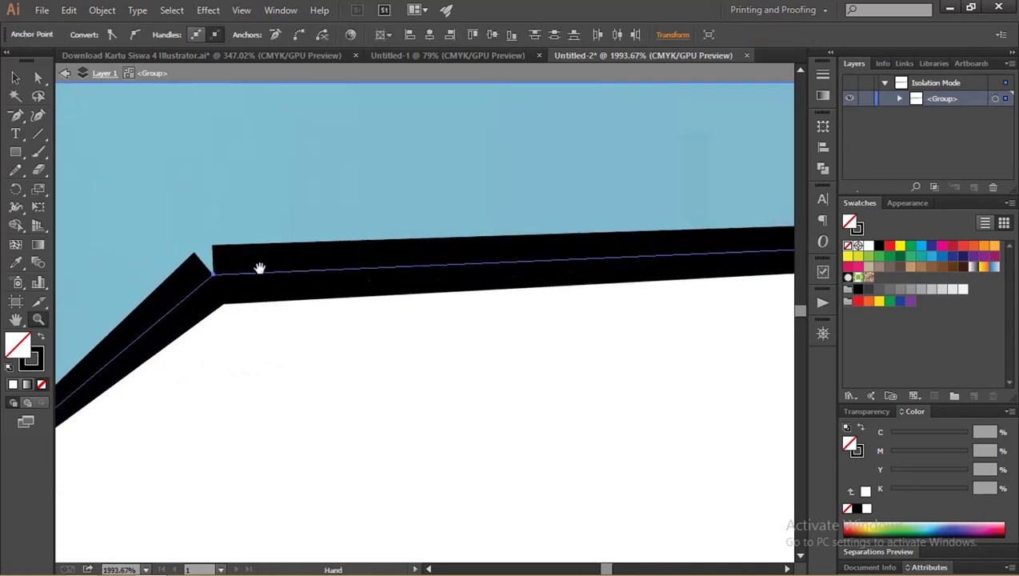
key(v)
click(330, 385)
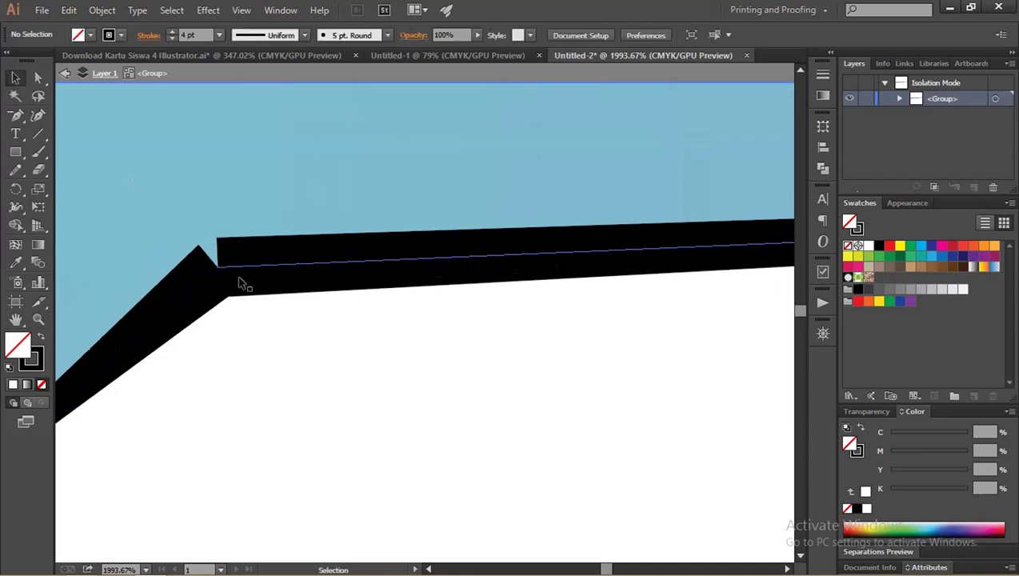
drag(242, 279, 250, 270)
click(227, 259)
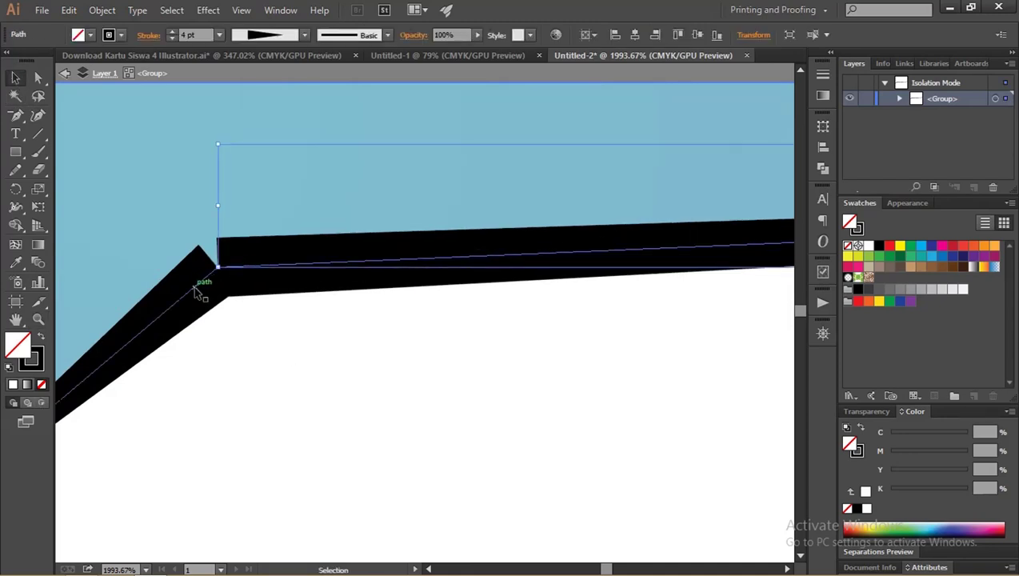
Exit isolation mode and select the black edge group.
key(z)
mouse_move(405, 248)
mouse_down()
mouse_move(218, 268)
mouse_move(423, 268)
mouse_move(236, 257)
mouse_move(349, 258)
mouse_move(254, 257)
mouse_move(225, 264)
mouse_move(259, 268)
mouse_move(227, 268)
mouse_up()
mouse_move(302, 266)
mouse_down()
mouse_move(287, 269)
mouse_move(439, 309)
mouse_move(264, 263)
mouse_move(296, 284)
mouse_up()
key(Escape)
key(v)
click(292, 282)
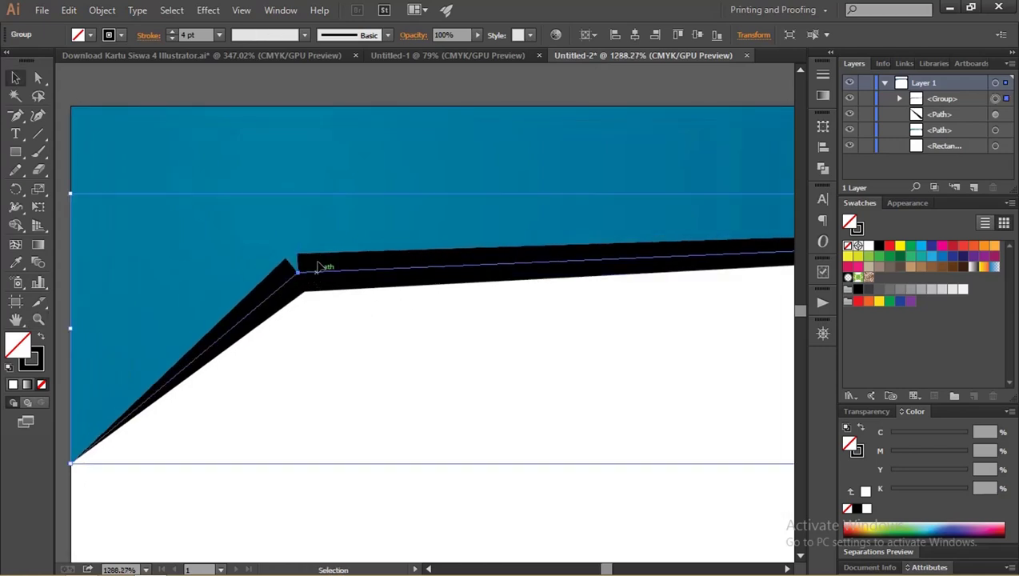
Expand the tapered stroke's appearance into a filled black shape.
click(104, 13)
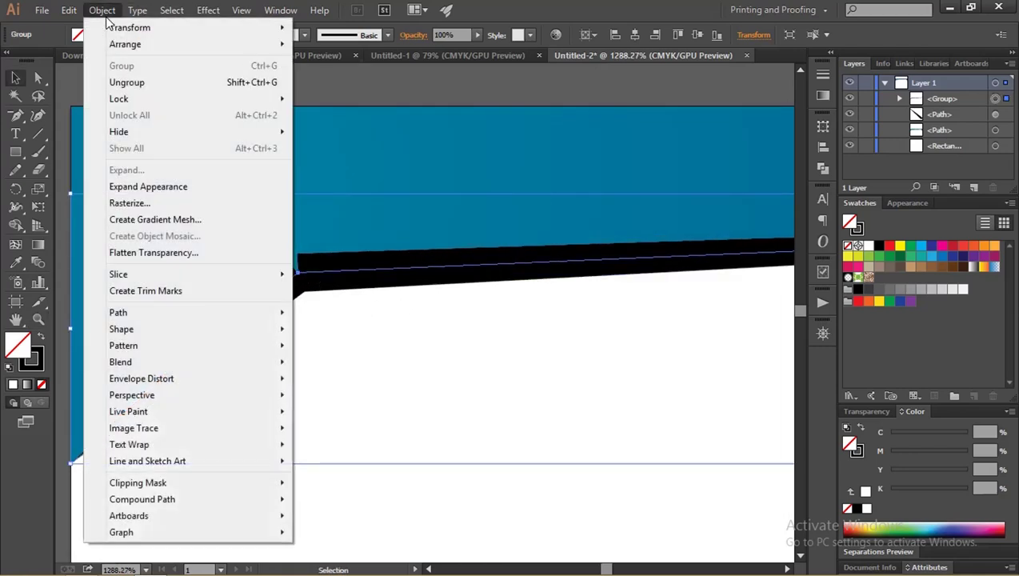
click(166, 187)
key(z)
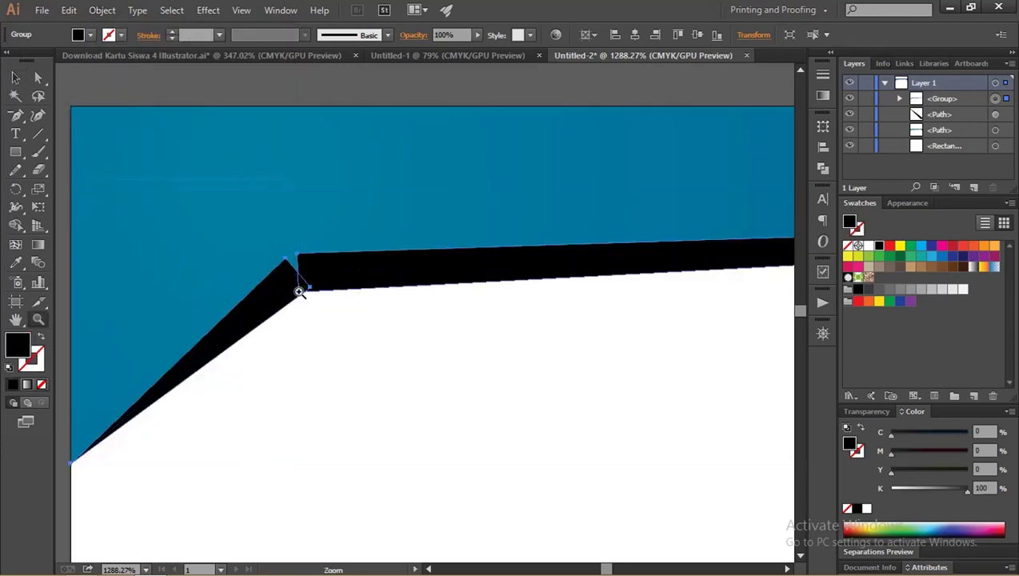
drag(299, 292, 416, 325)
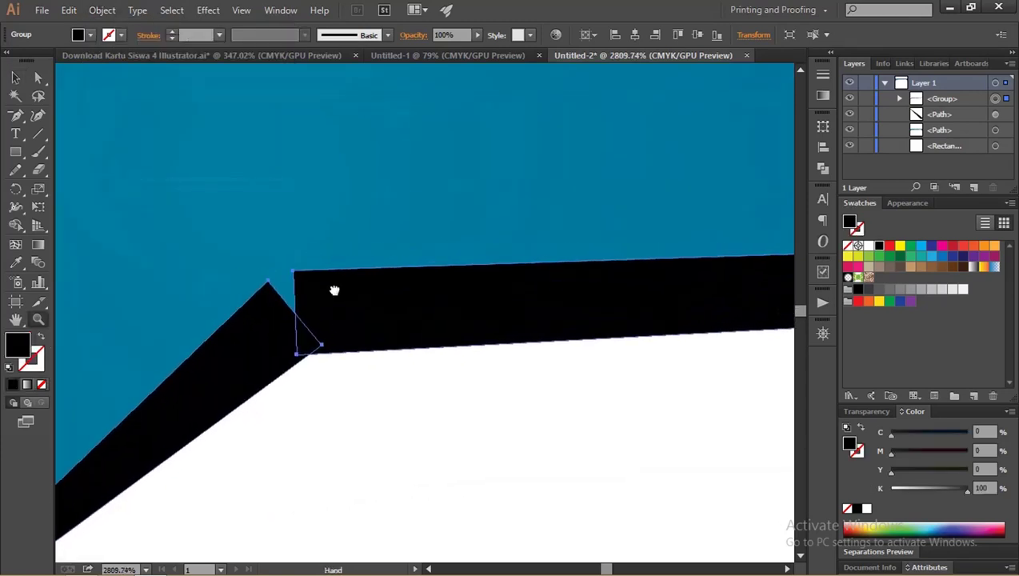
key(a)
click(268, 286)
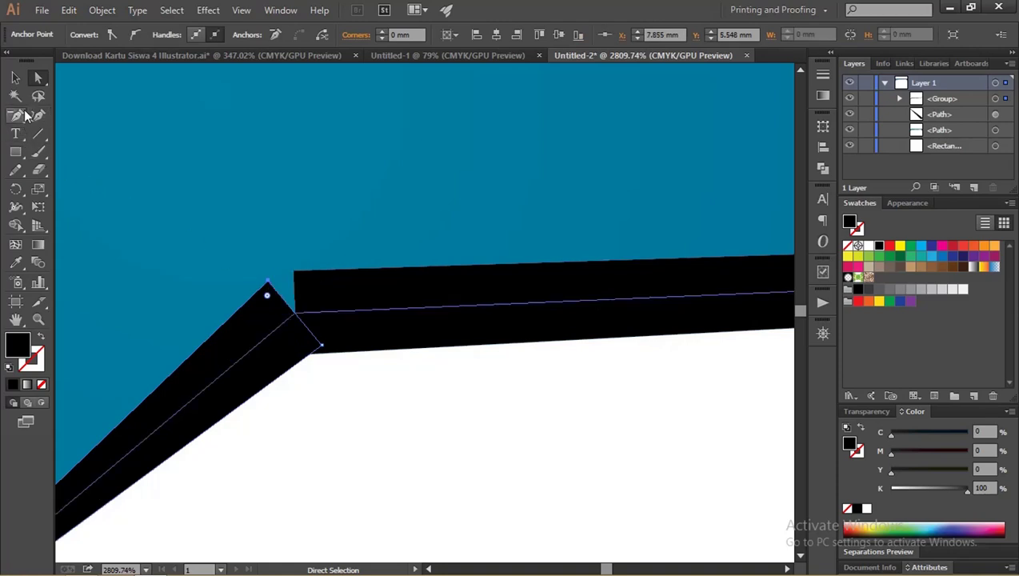
drag(25, 116, 48, 115)
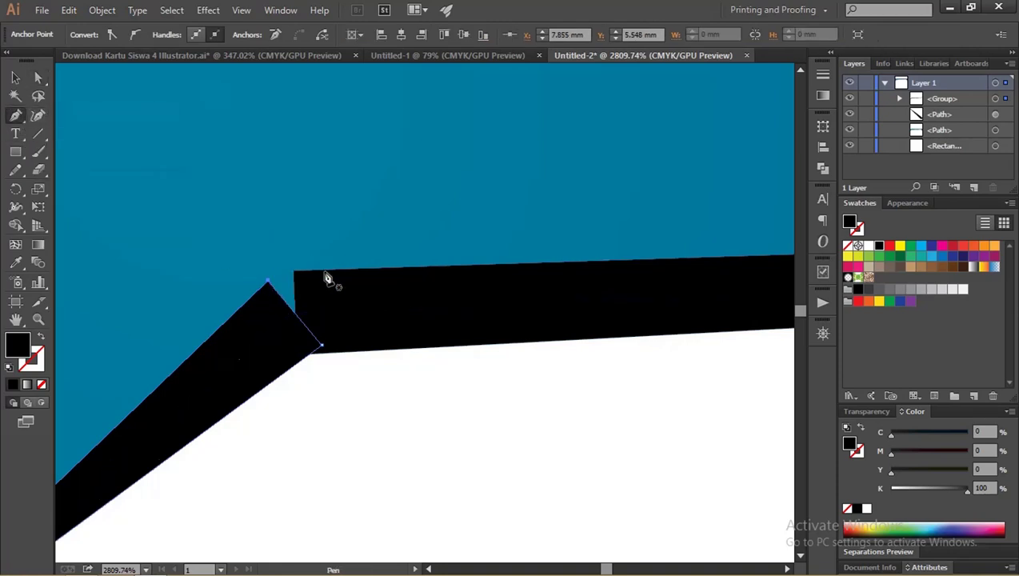
click(268, 282)
key(ctrl+z)
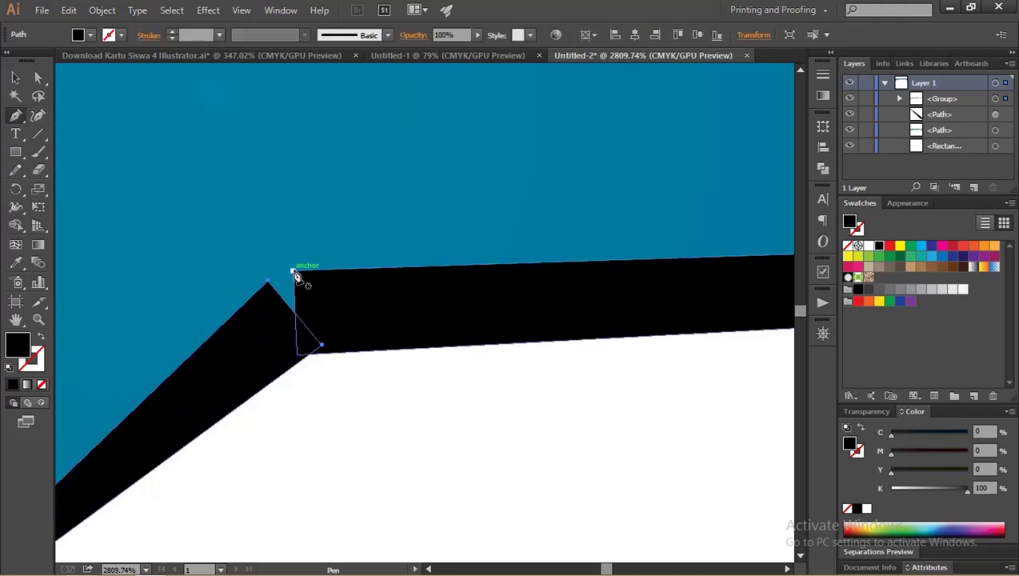
Draw a closed four-point Pen patch covering the corner notch.
click(295, 273)
click(269, 284)
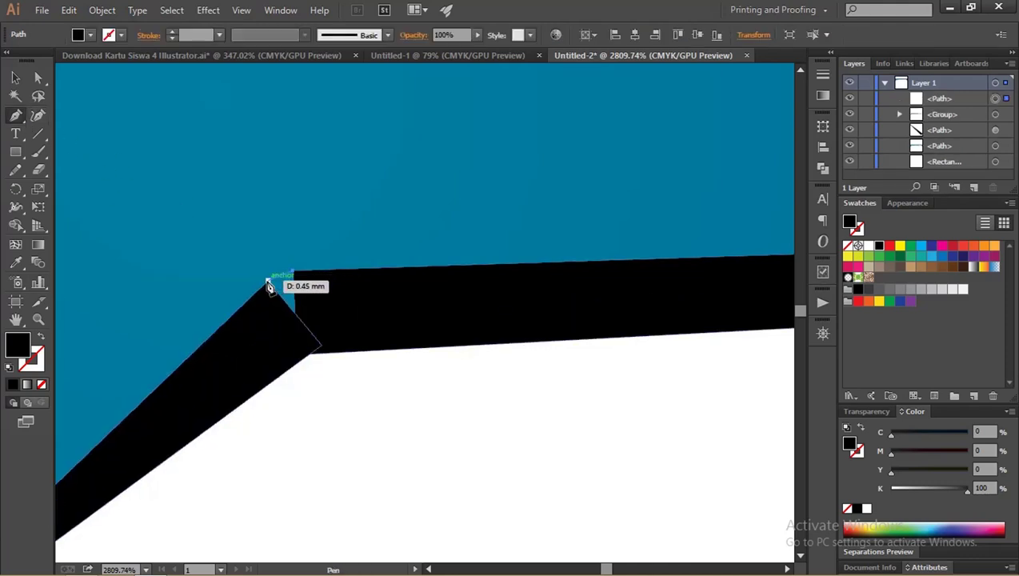
click(306, 324)
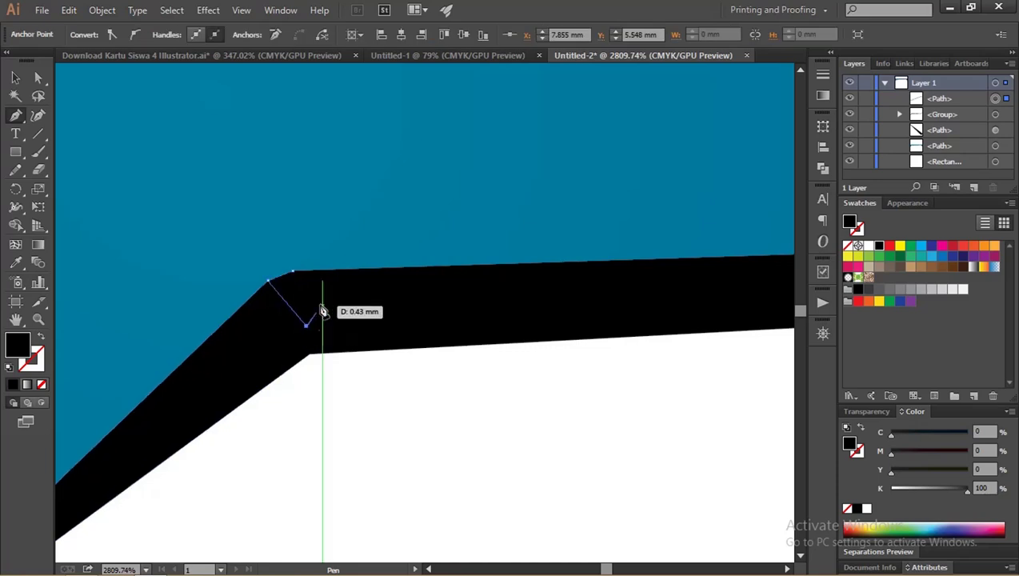
click(322, 303)
click(294, 273)
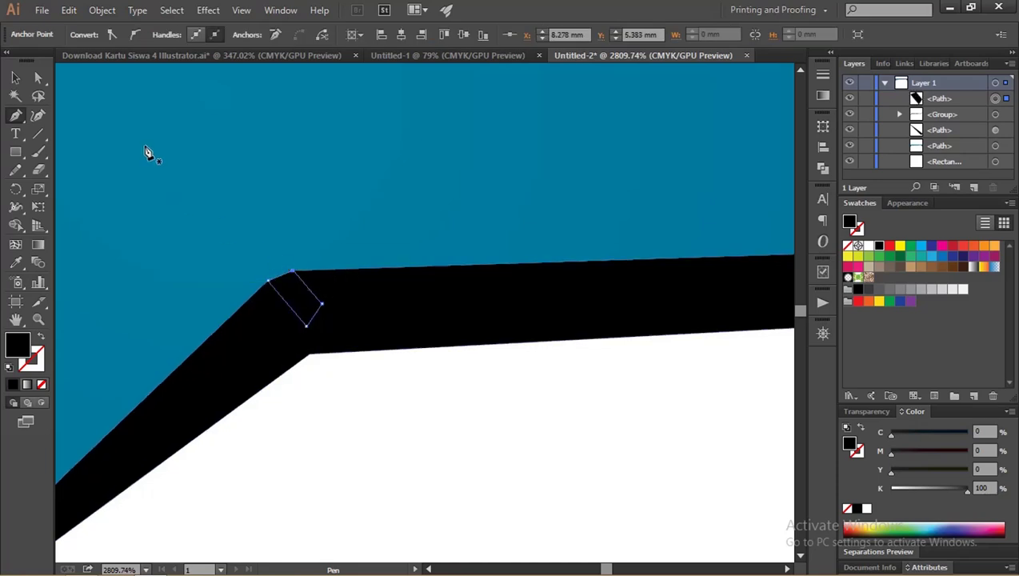
Unite the patch and the black strip in Pathfinder.
click(16, 77)
shift+click(421, 304)
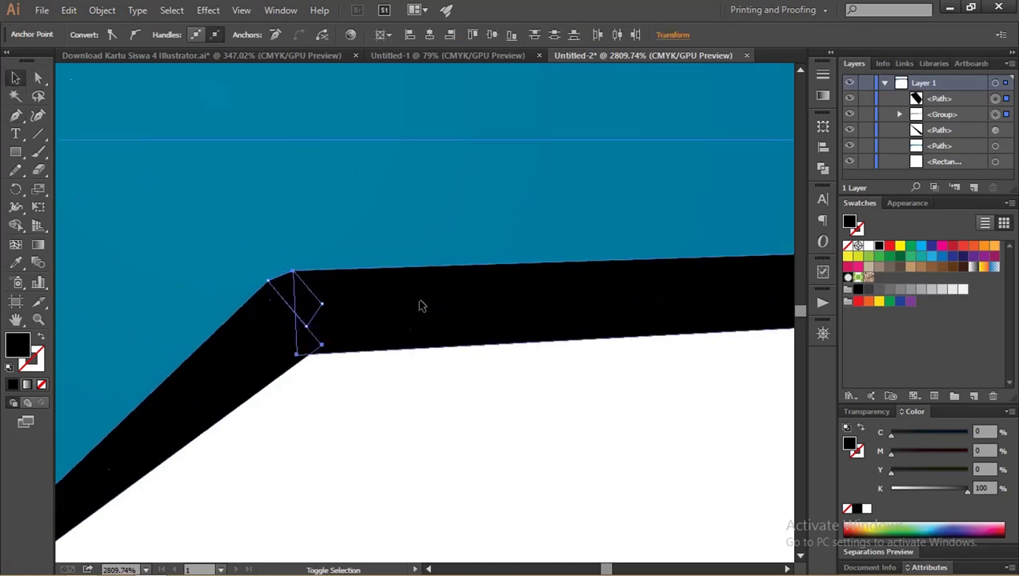
click(823, 168)
click(648, 148)
Remove the extra anchor on the merged shape's inner diagonal edge.
shift+click(308, 290)
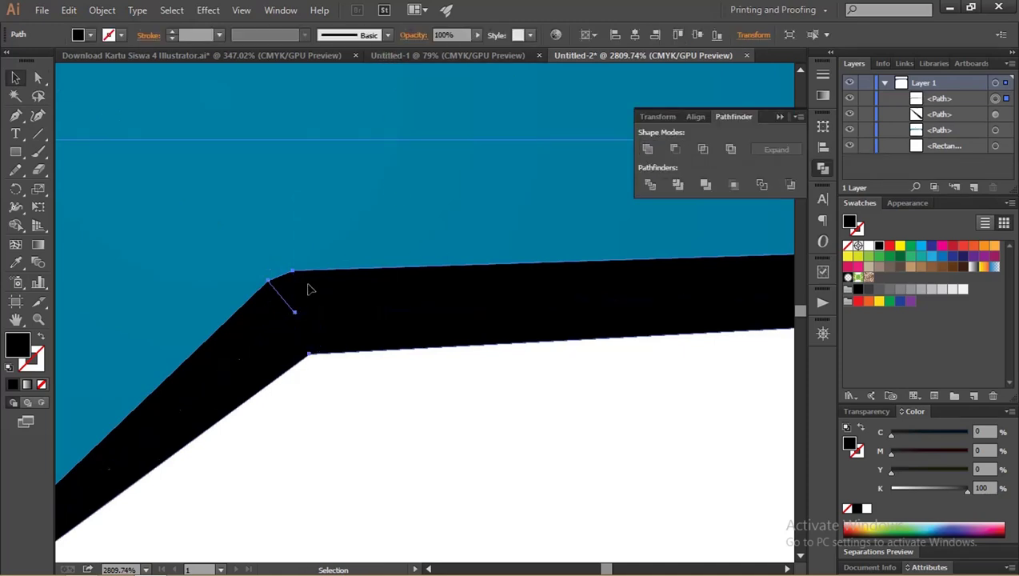
click(337, 306)
drag(297, 319, 297, 318)
key(minus)
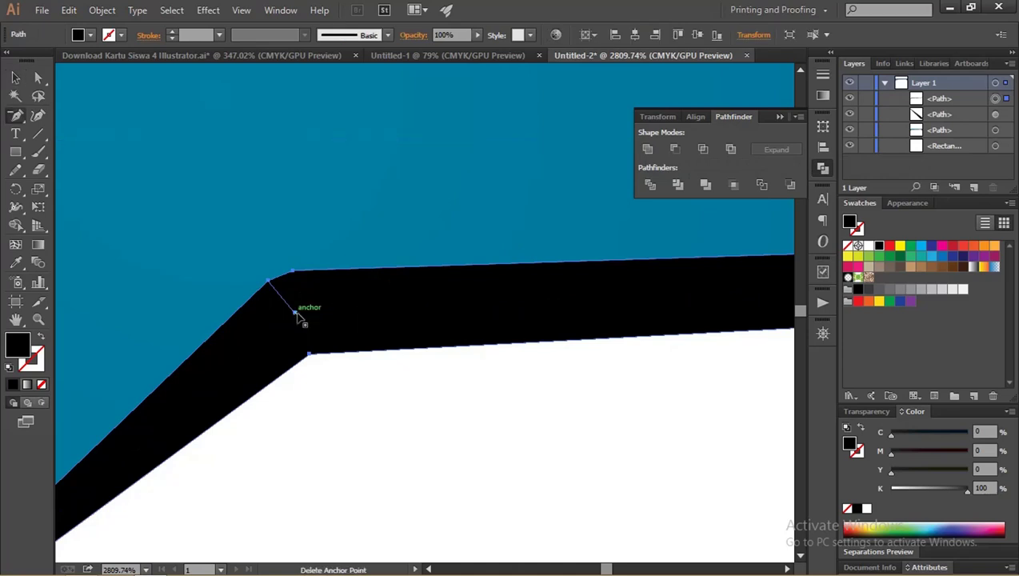
click(297, 319)
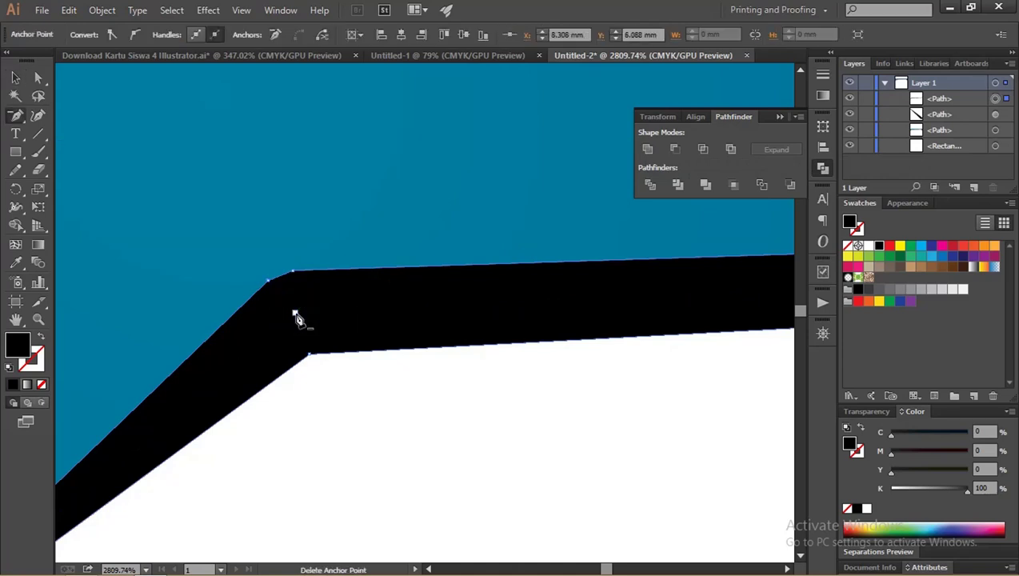
Drag the strip's right end anchor past the card edge, 1.21 mm right and 0.78 mm down.
key(z)
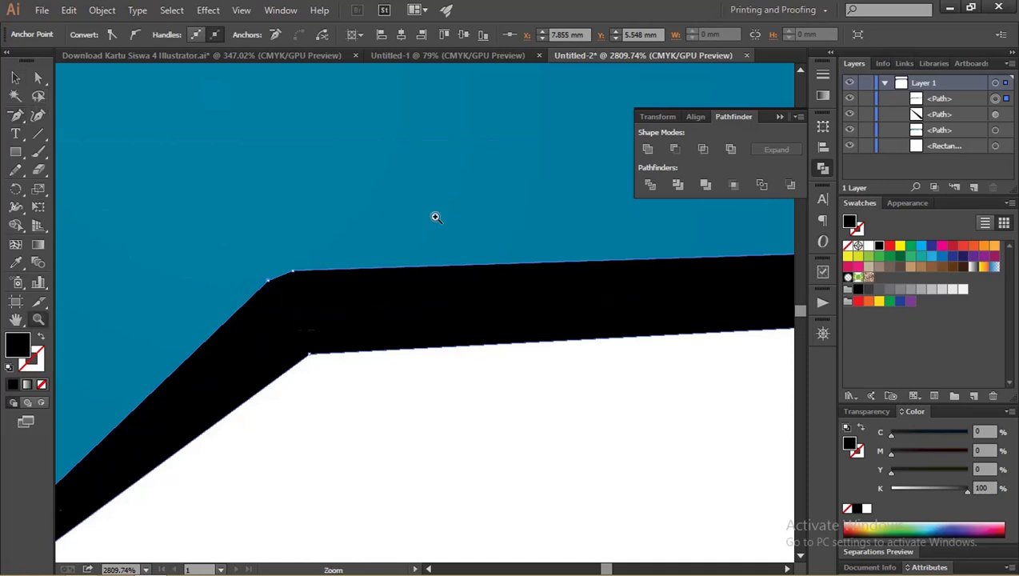
drag(434, 216, 239, 239)
drag(491, 267, 272, 267)
scroll(630, 278, down, 2)
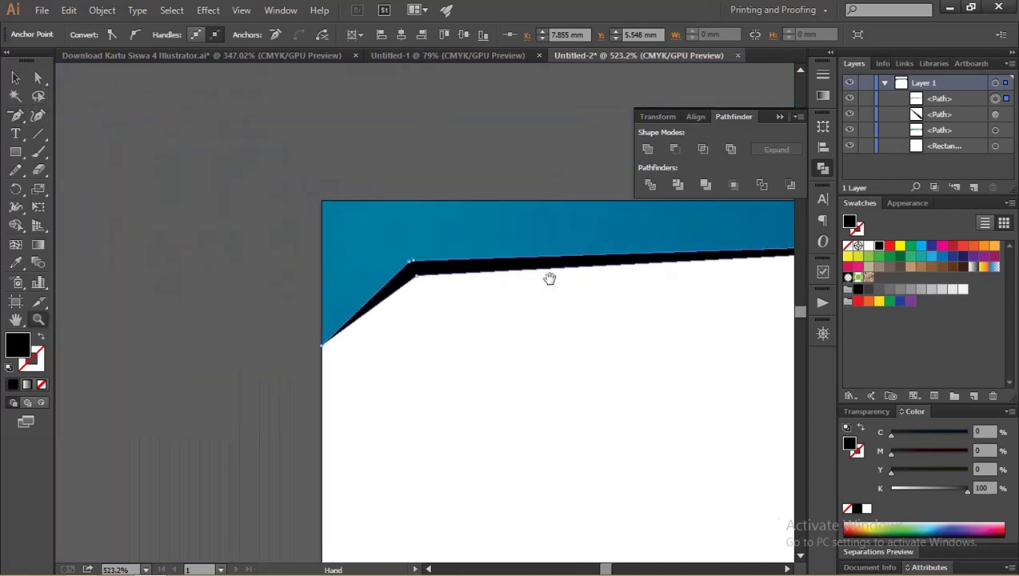
drag(548, 278, 277, 278)
mouse_move(715, 275)
mouse_down()
mouse_move(489, 259)
mouse_move(534, 262)
mouse_up()
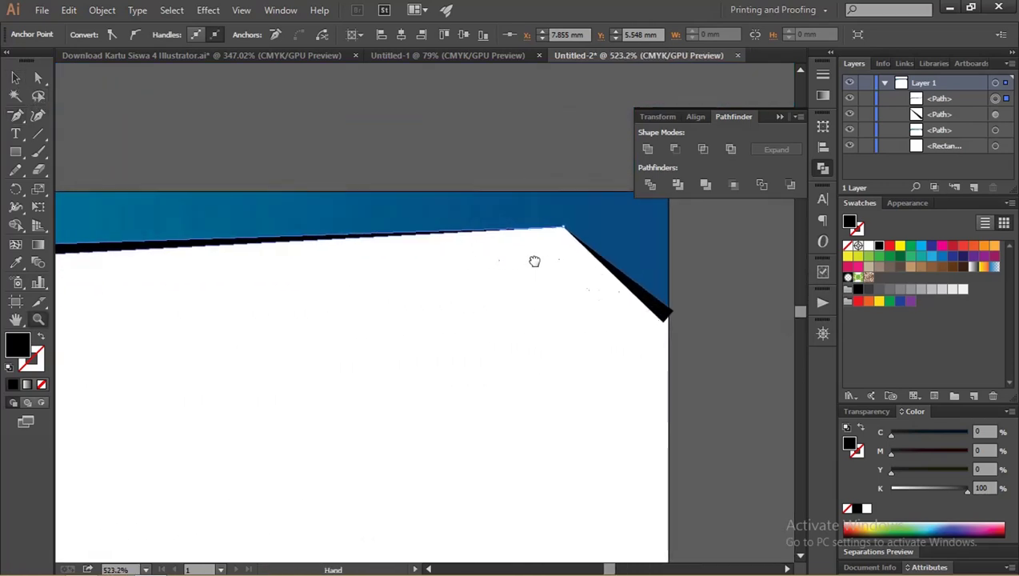
key(a)
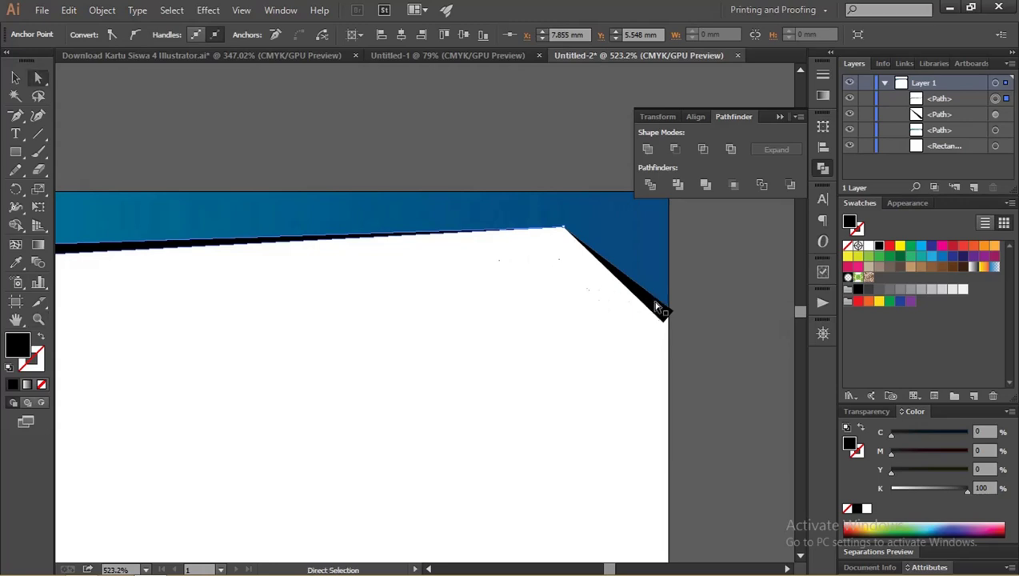
drag(667, 318, 682, 327)
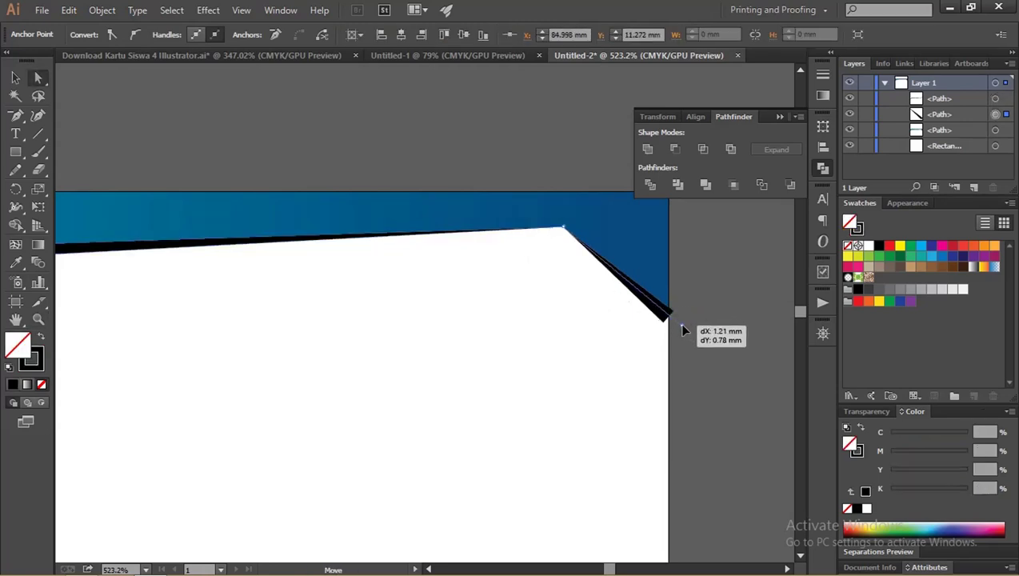
Zoom in on the black strip's left bend.
key(z)
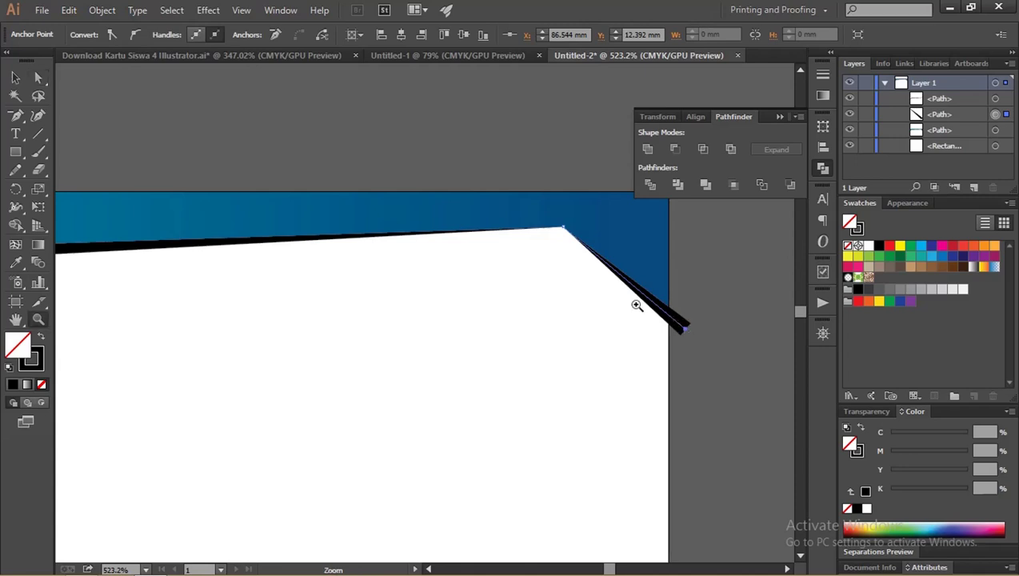
drag(635, 302, 433, 307)
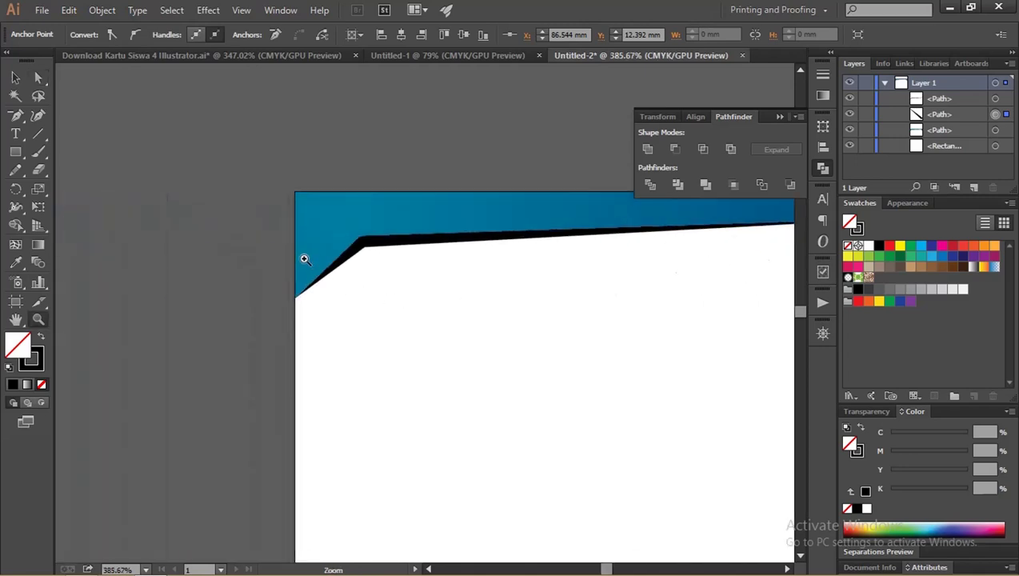
mouse_move(304, 258)
mouse_down()
mouse_move(358, 317)
mouse_move(353, 299)
mouse_up()
mouse_move(272, 238)
mouse_down()
mouse_move(329, 270)
mouse_move(318, 237)
mouse_move(358, 227)
mouse_move(331, 249)
mouse_up()
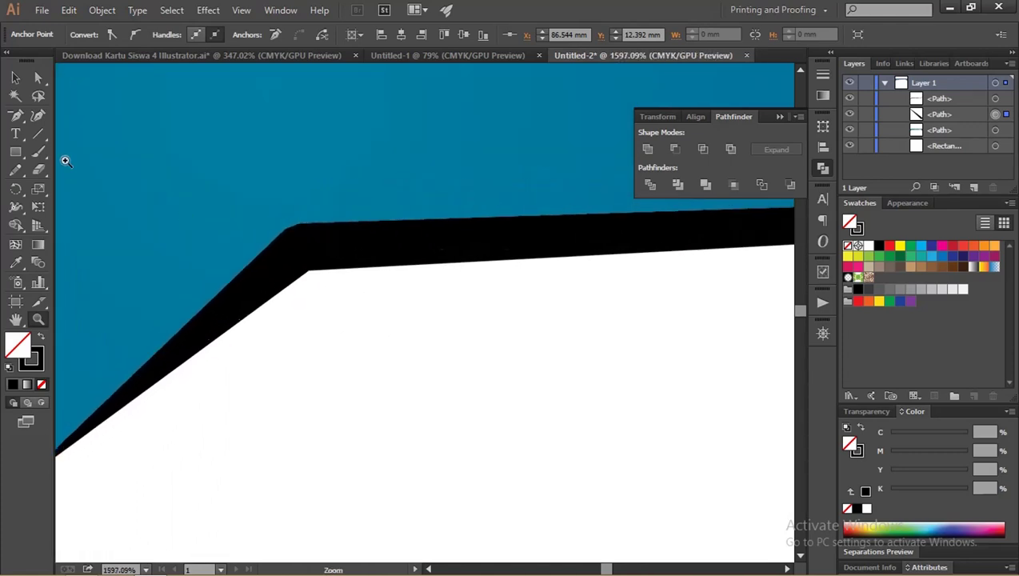
Draw a white 0.25 pt line across the strip's left bend.
click(40, 137)
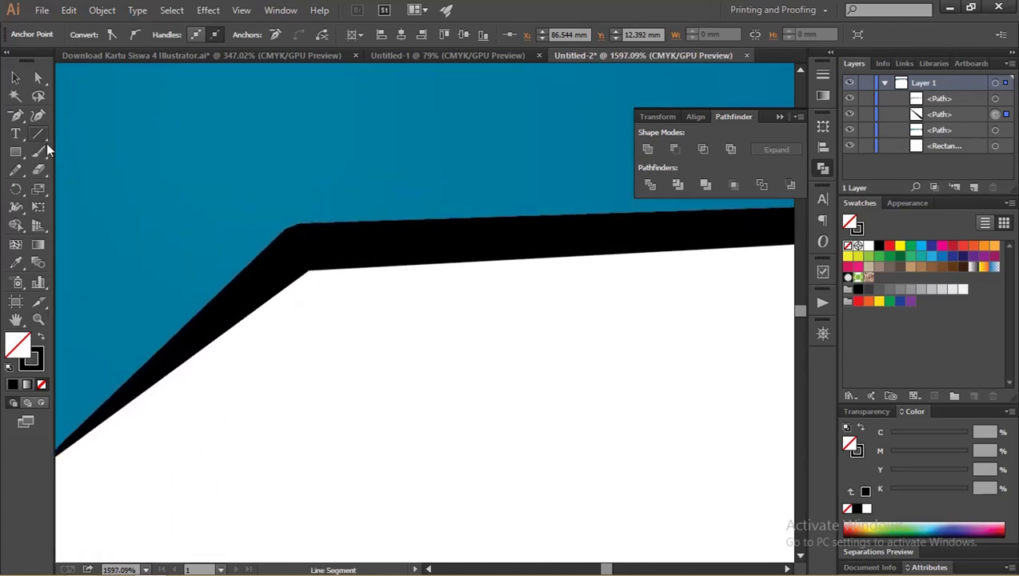
drag(285, 216, 322, 293)
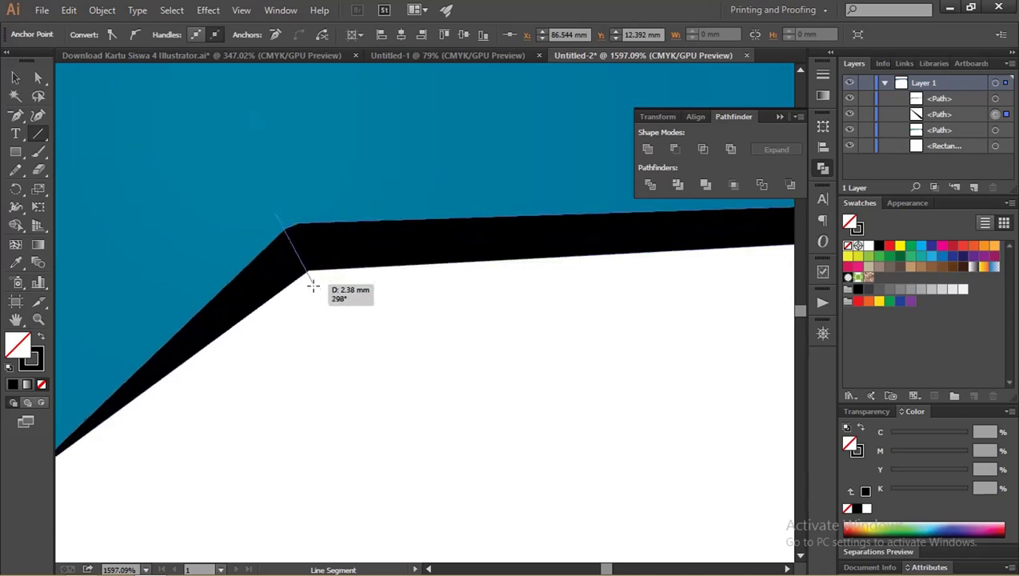
drag(280, 212, 437, 216)
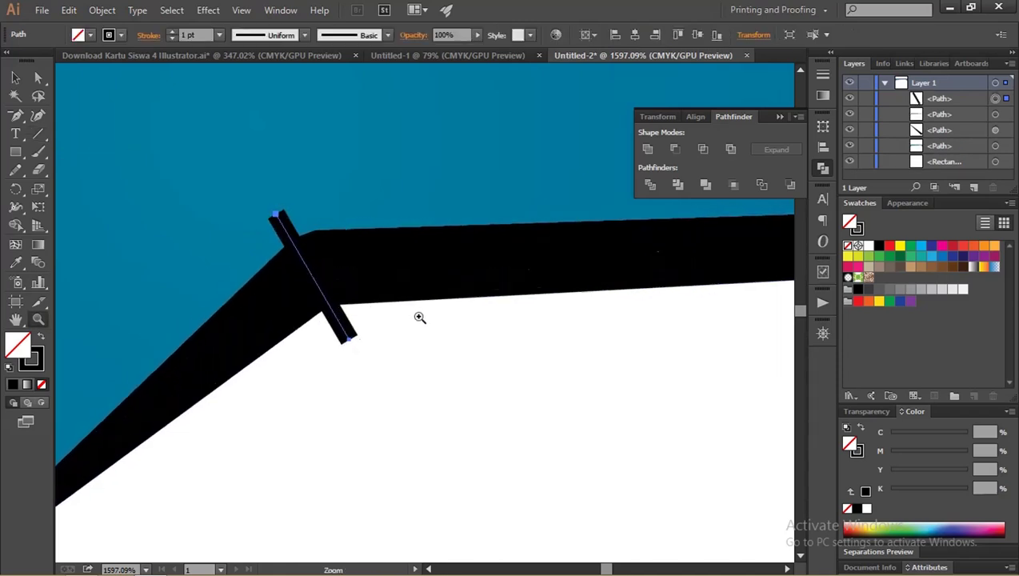
key(d)
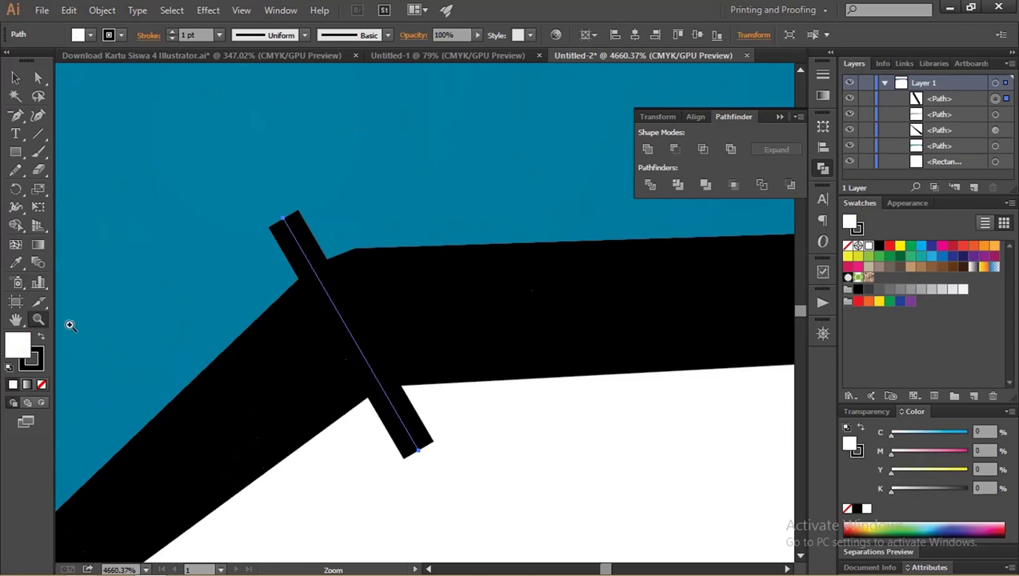
click(41, 337)
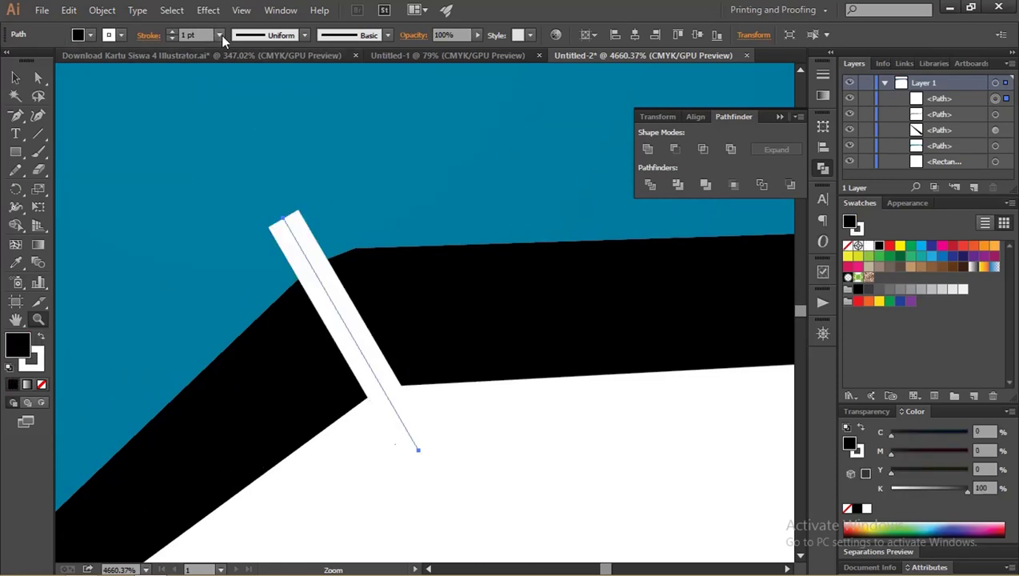
click(222, 36)
click(224, 50)
Move the white line's top end onto the black strip's outer corner.
click(37, 78)
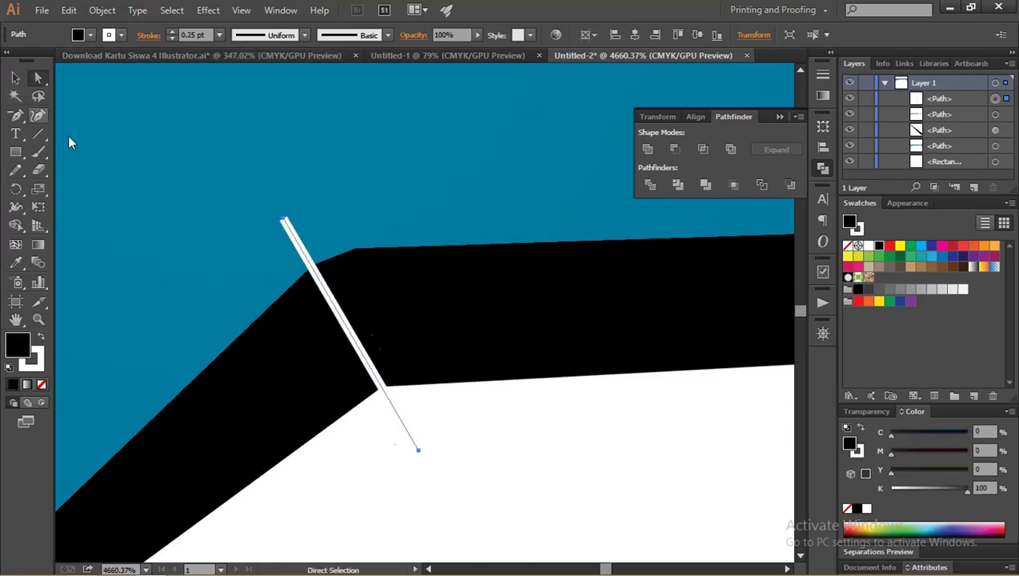
click(285, 221)
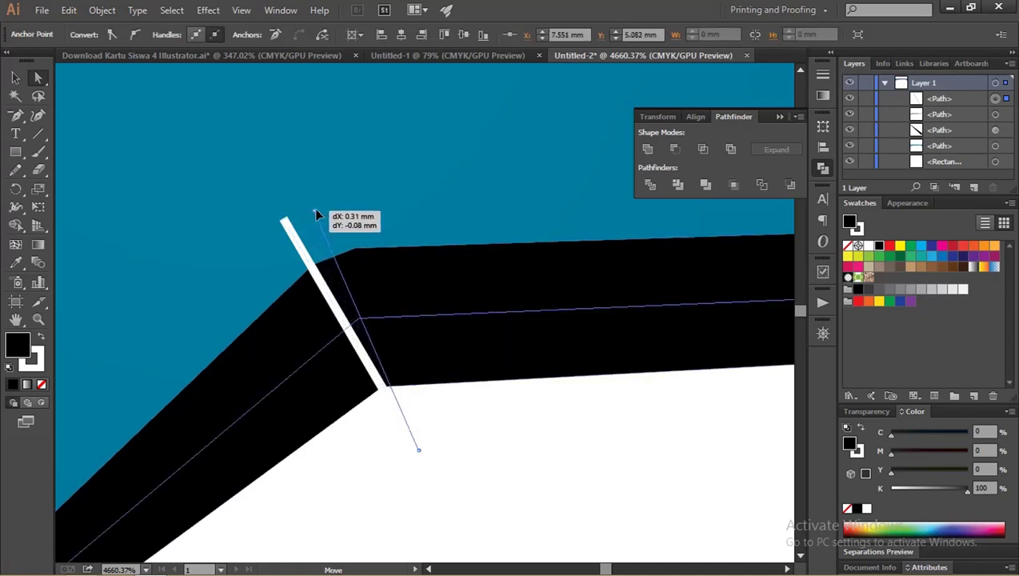
drag(285, 221, 316, 212)
click(353, 268)
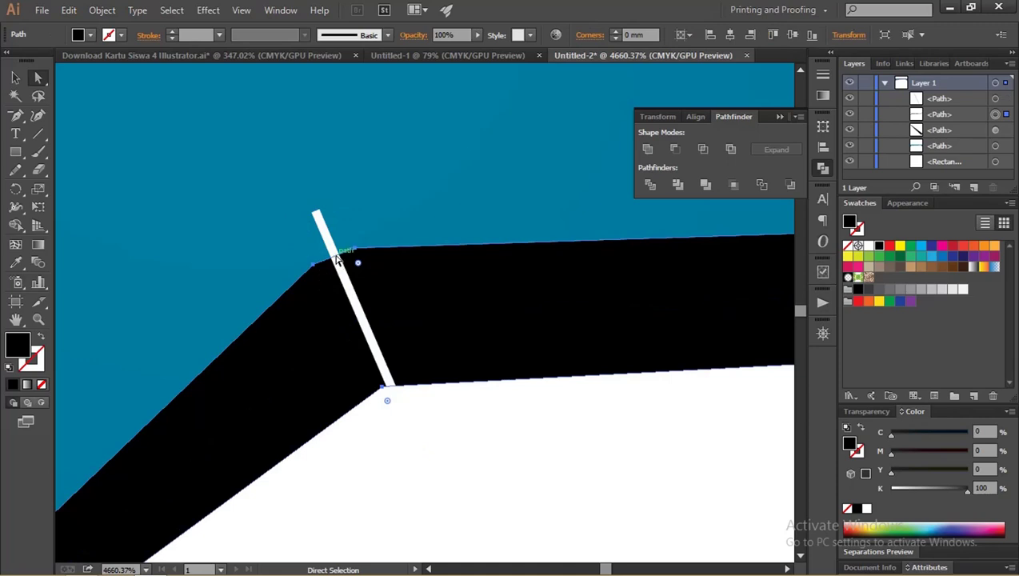
key(plus)
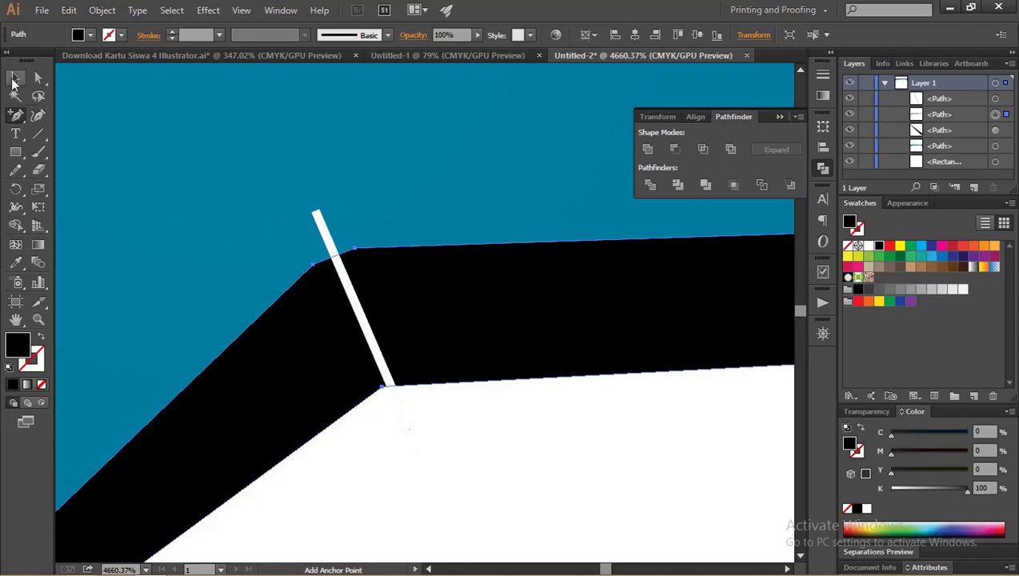
click(14, 79)
Isolate the black strip and add an anchor point at its outer left corner.
right_click(416, 282)
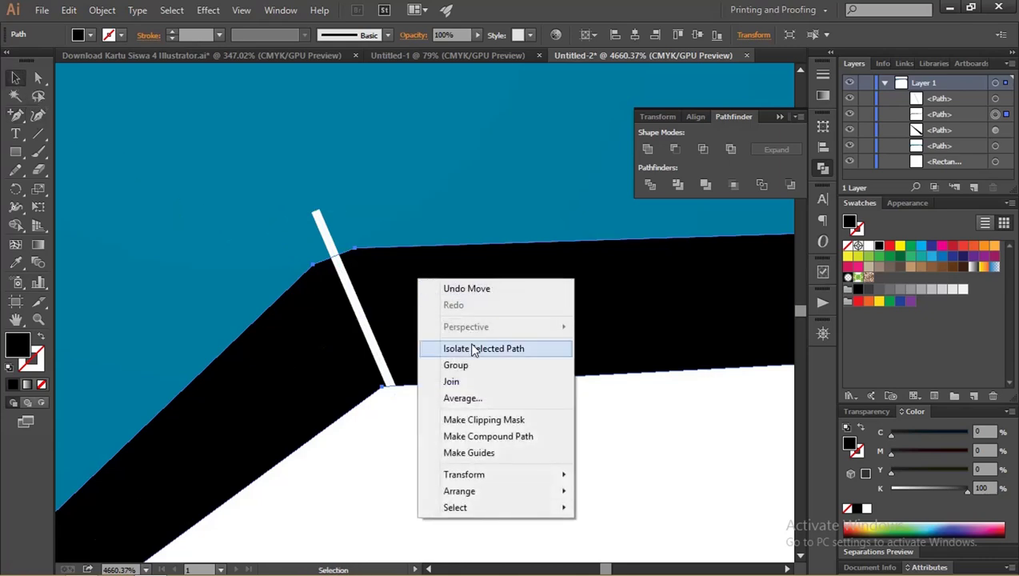
click(472, 349)
key(plus)
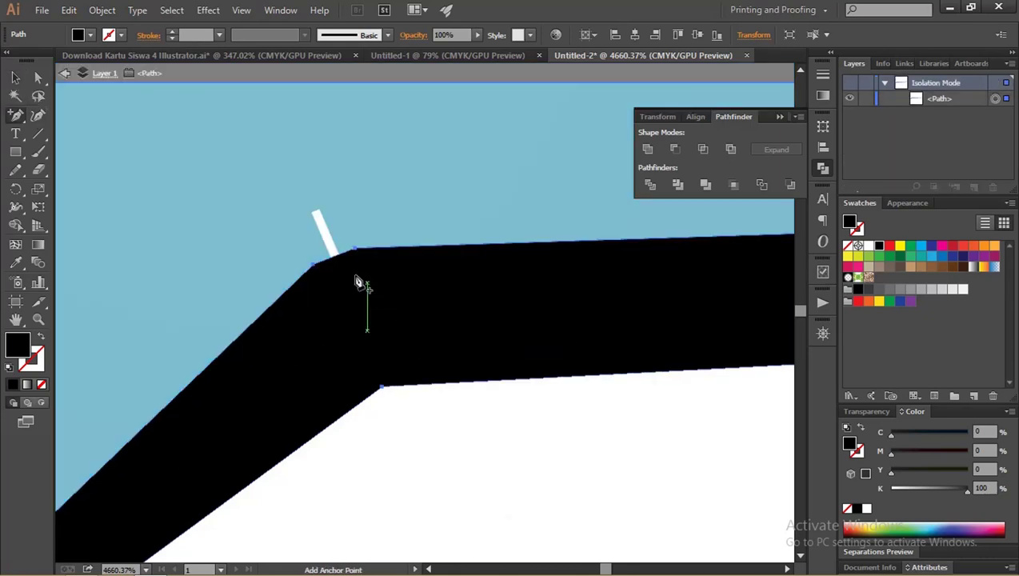
click(339, 264)
key(a)
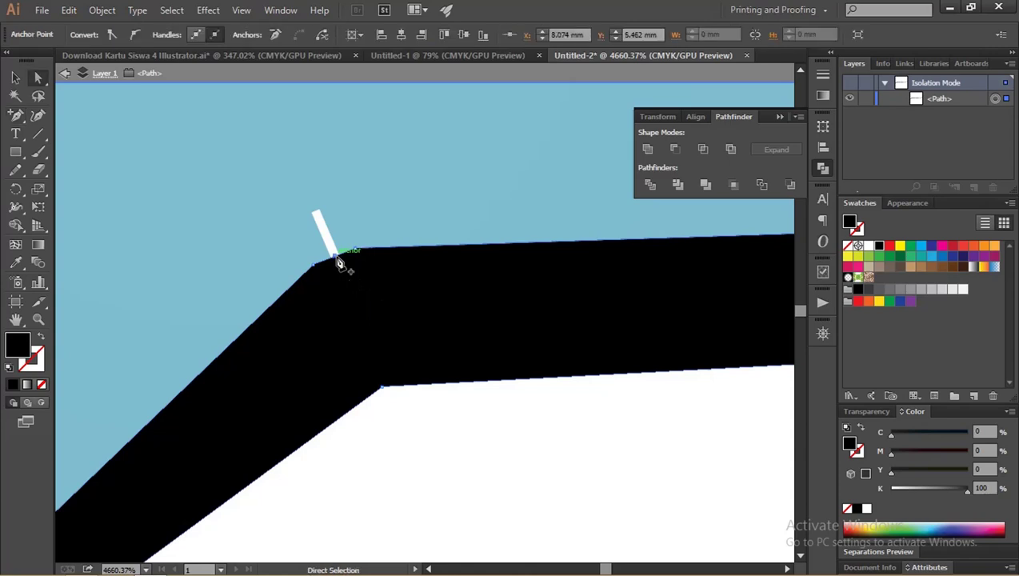
drag(339, 264, 336, 249)
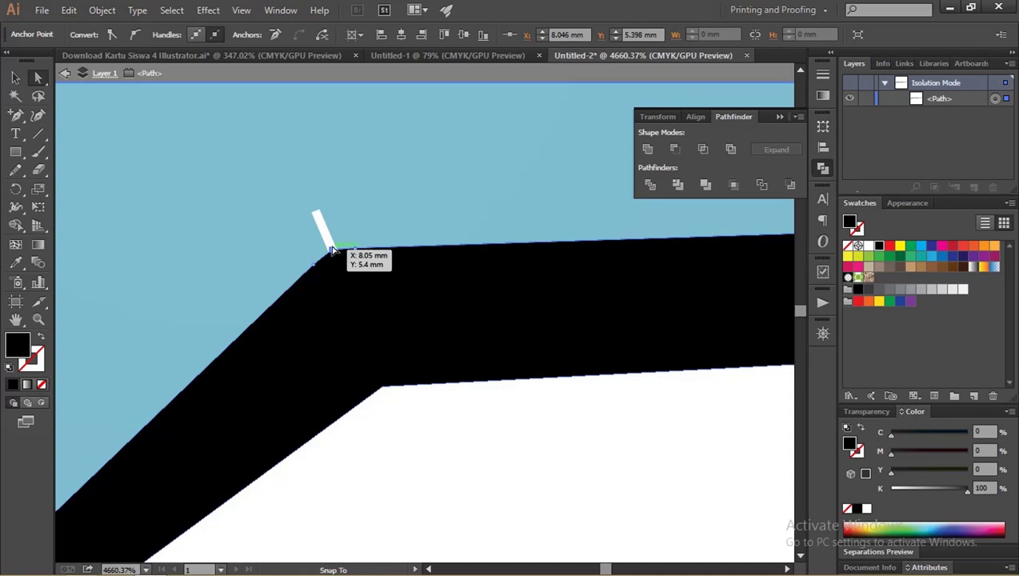
Exit isolation and divide the black strip along the white line with Pathfinder Divide.
click(15, 78)
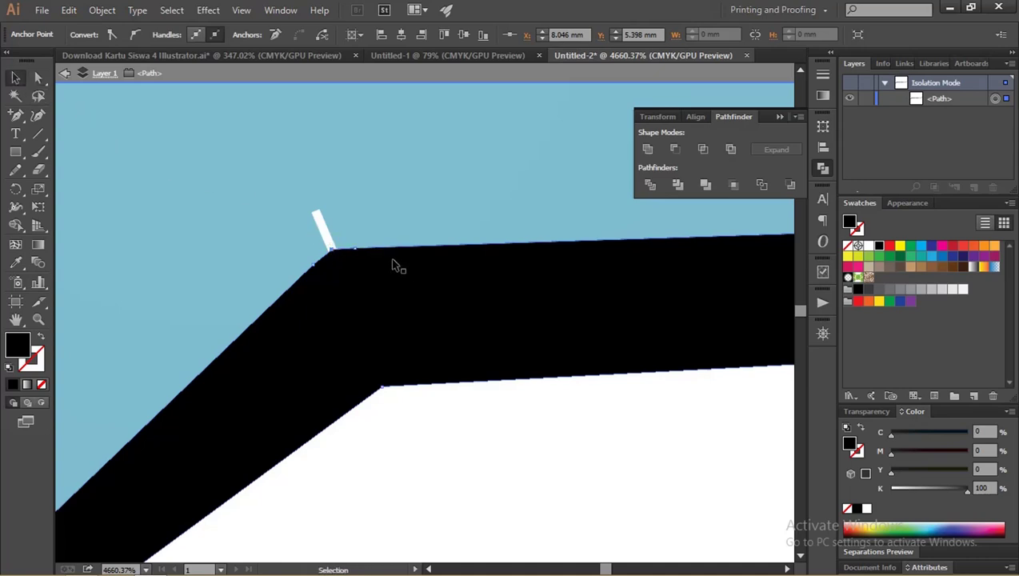
double_click(363, 242)
click(327, 230)
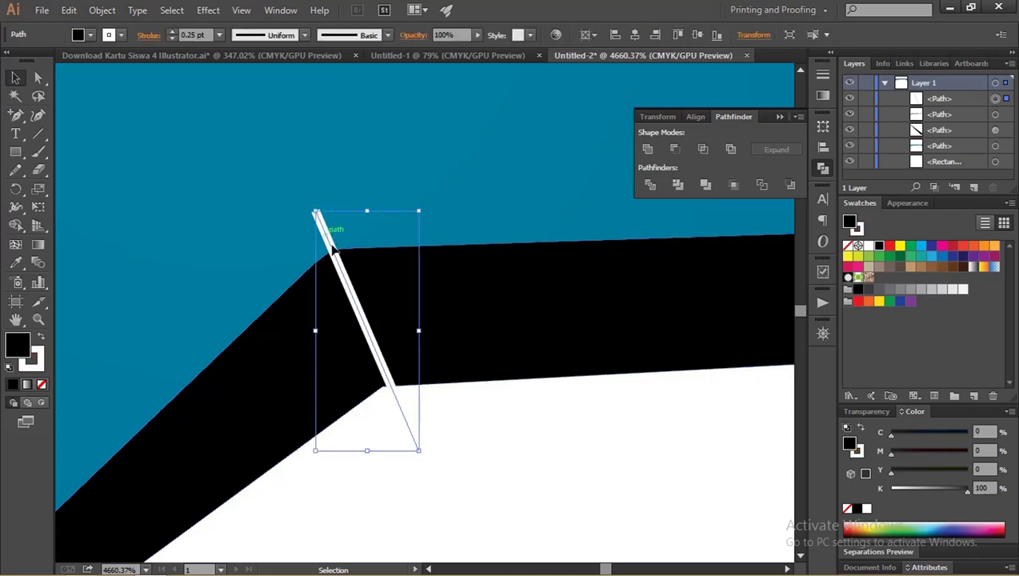
shift+click(512, 310)
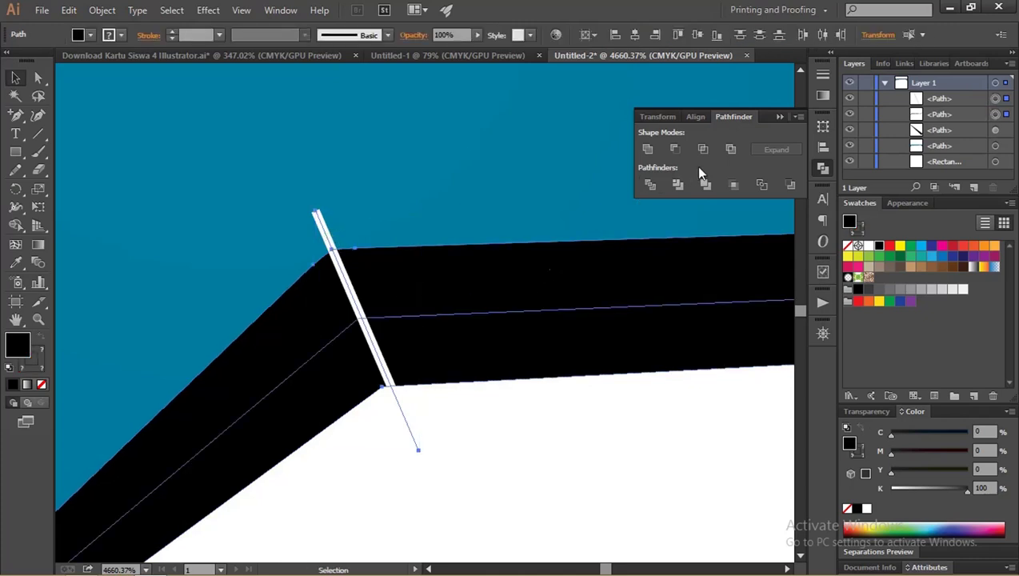
click(650, 185)
key(z)
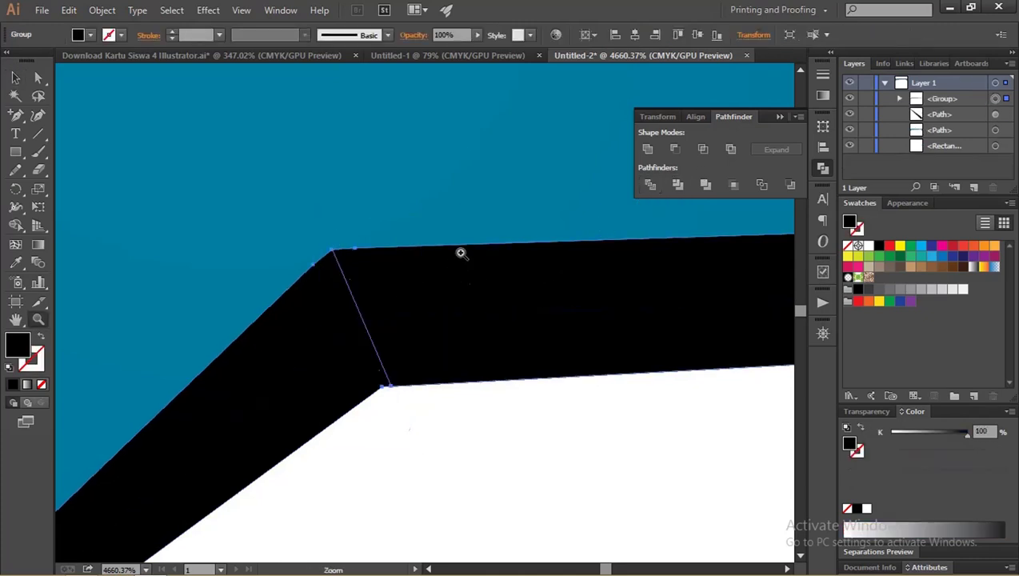
mouse_move(459, 250)
mouse_down()
mouse_move(348, 260)
mouse_move(590, 241)
mouse_move(452, 275)
mouse_up()
scroll(493, 267, down, 1)
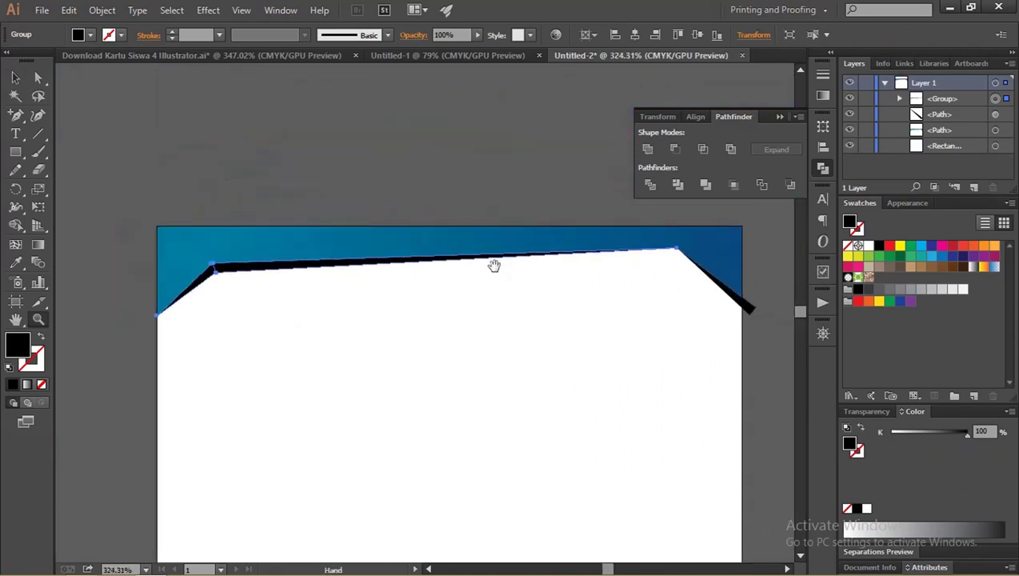
Ungroup the divided strip pieces and fill the long top piece with yellow.
click(477, 139)
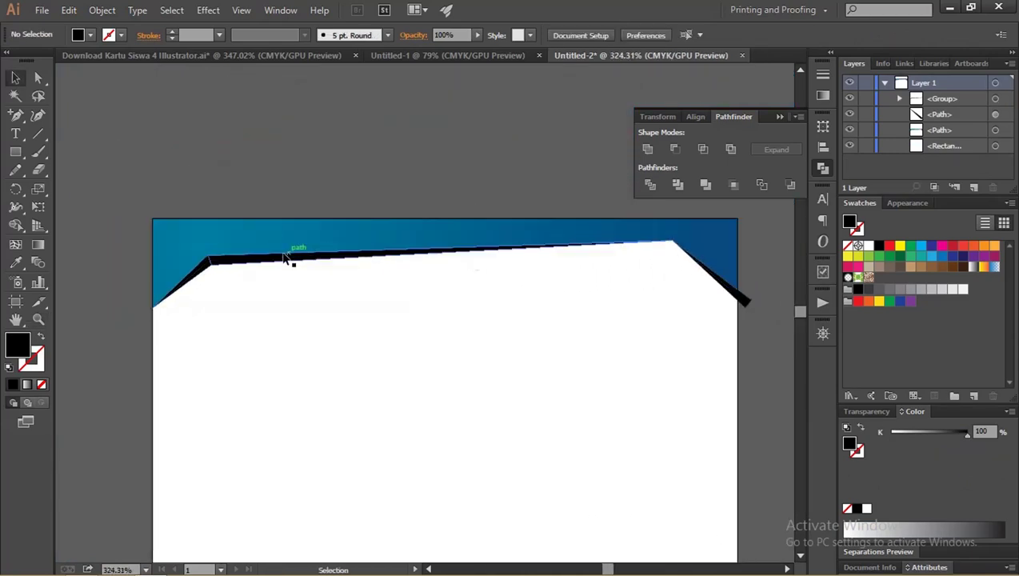
click(270, 262)
right_click(272, 267)
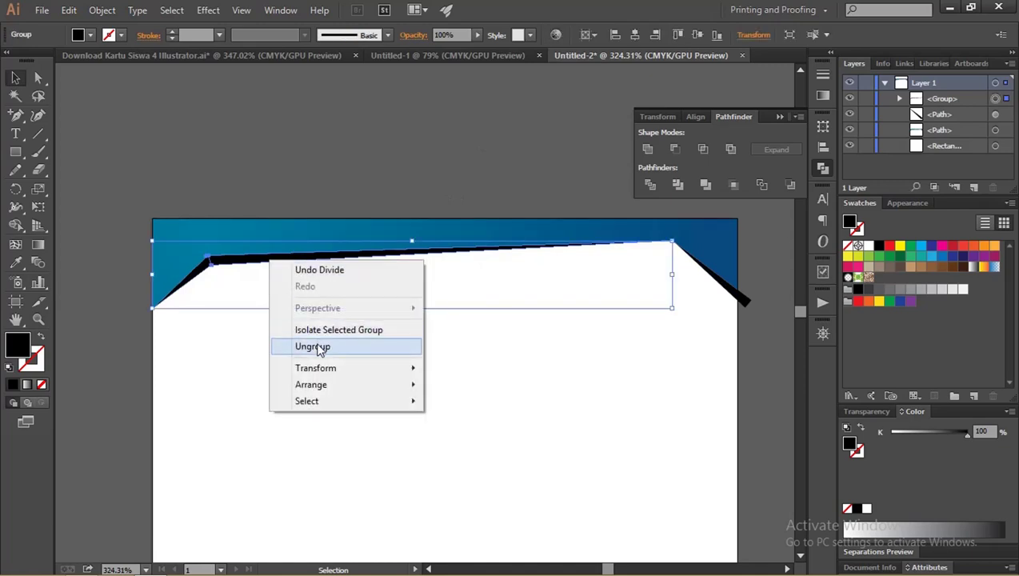
click(320, 346)
click(345, 178)
click(337, 258)
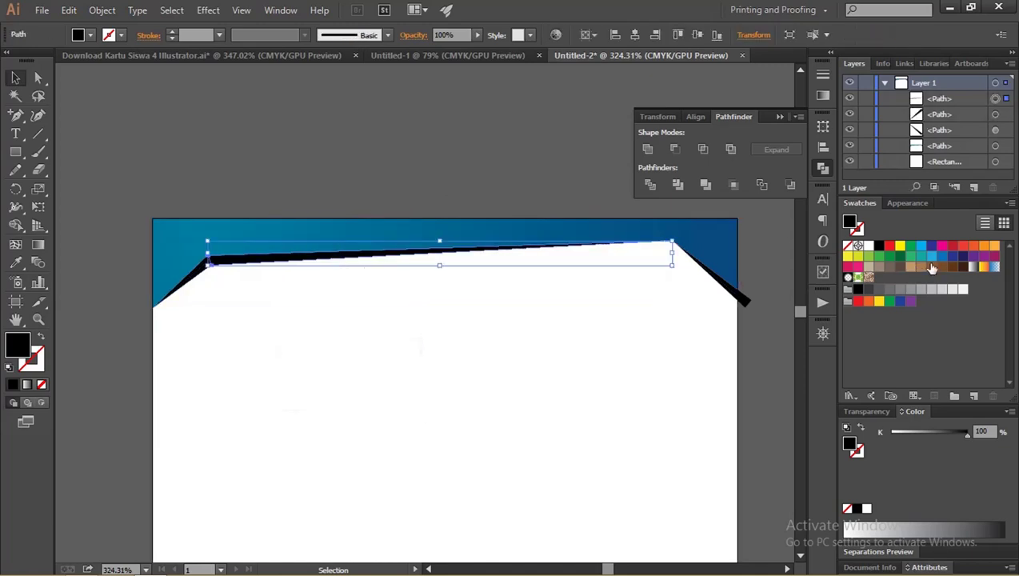
click(901, 248)
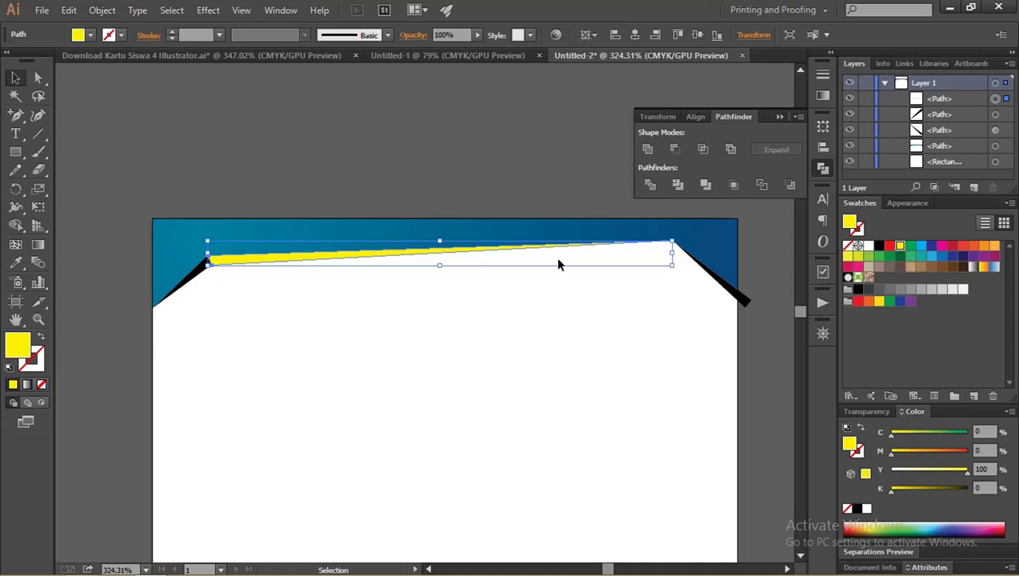
Apply a linear gradient to the top strip and make its stops yellow.
click(823, 97)
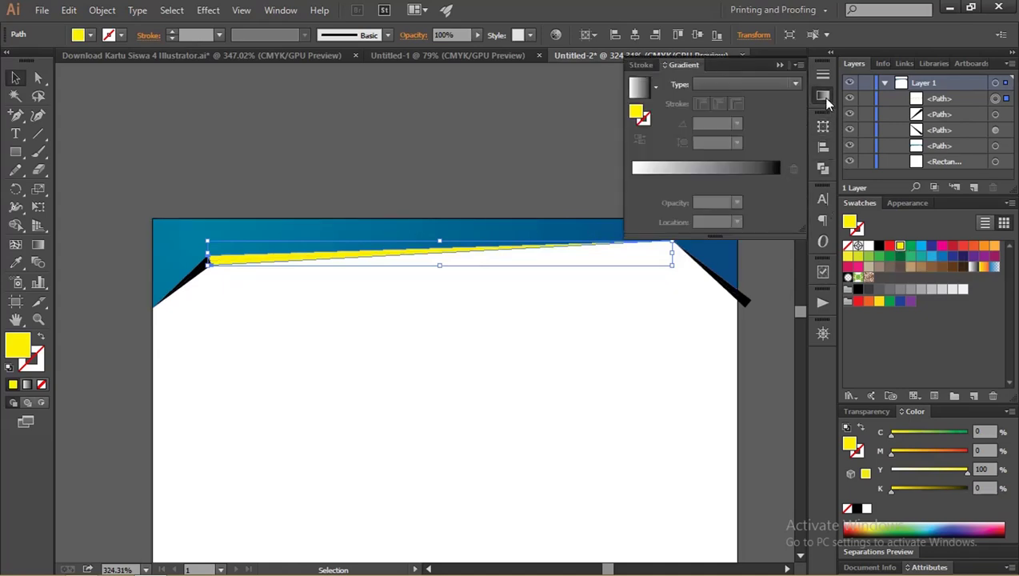
click(653, 168)
click(633, 182)
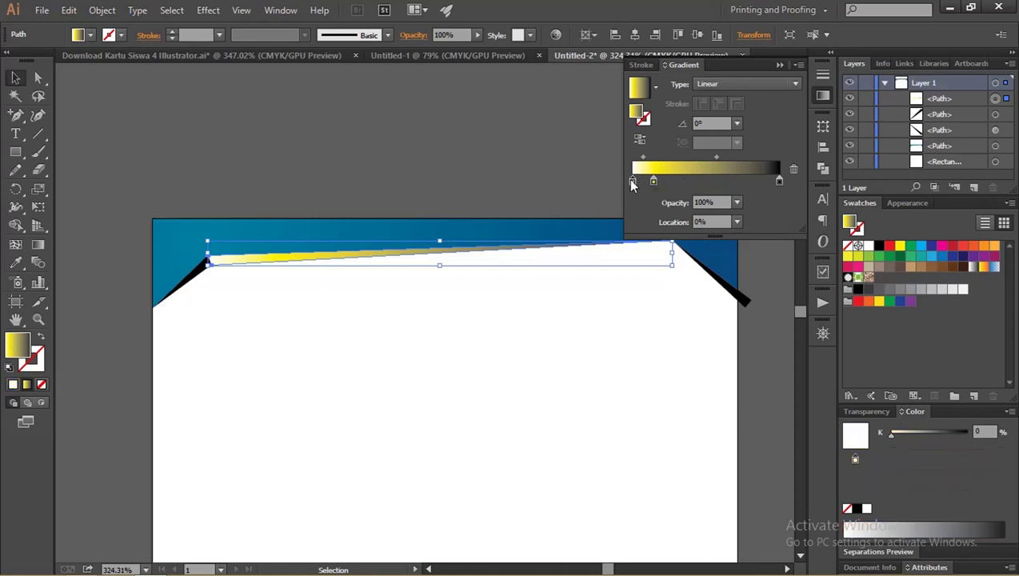
click(795, 171)
drag(653, 181, 780, 181)
click(779, 182)
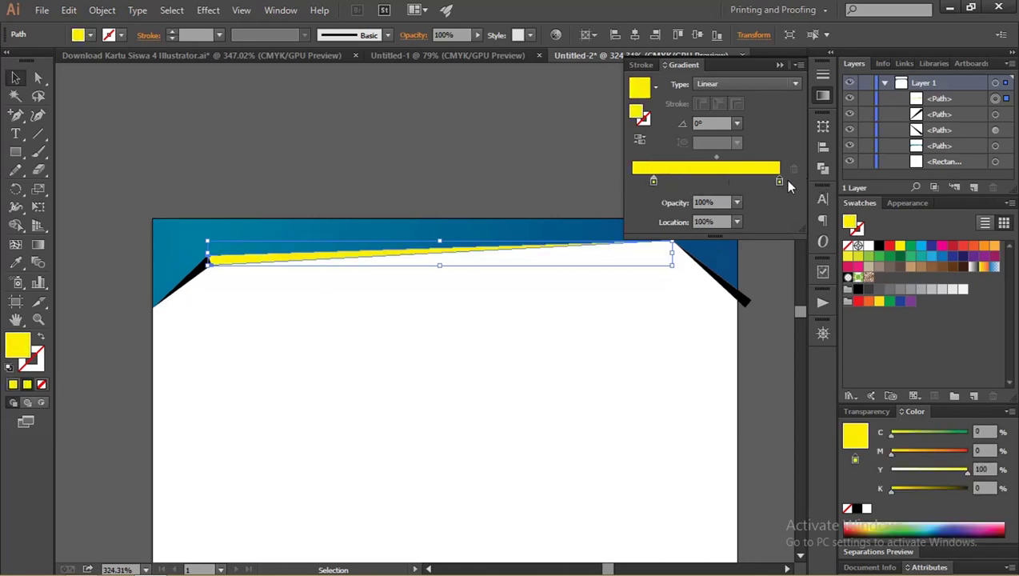
click(985, 247)
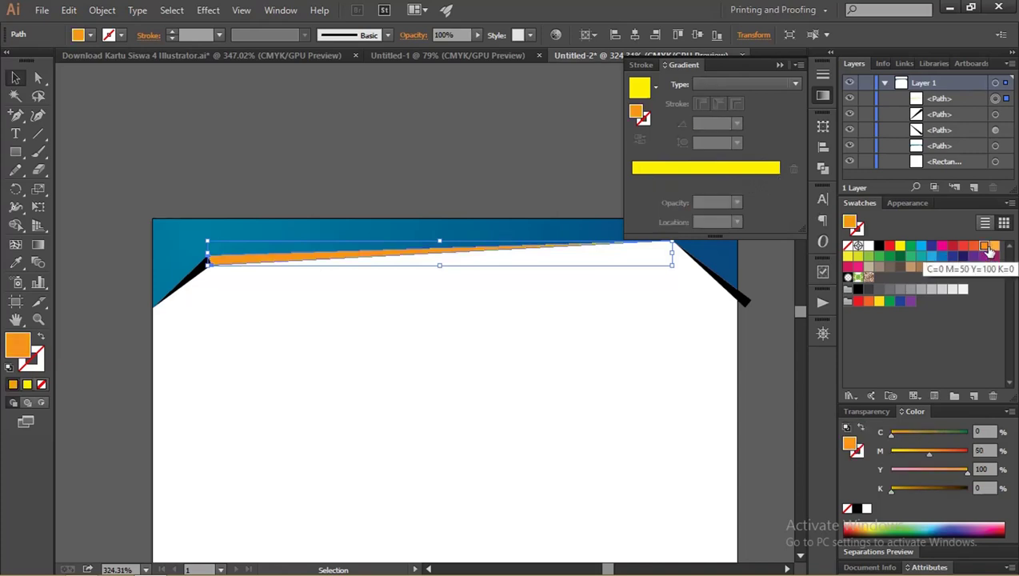
click(719, 187)
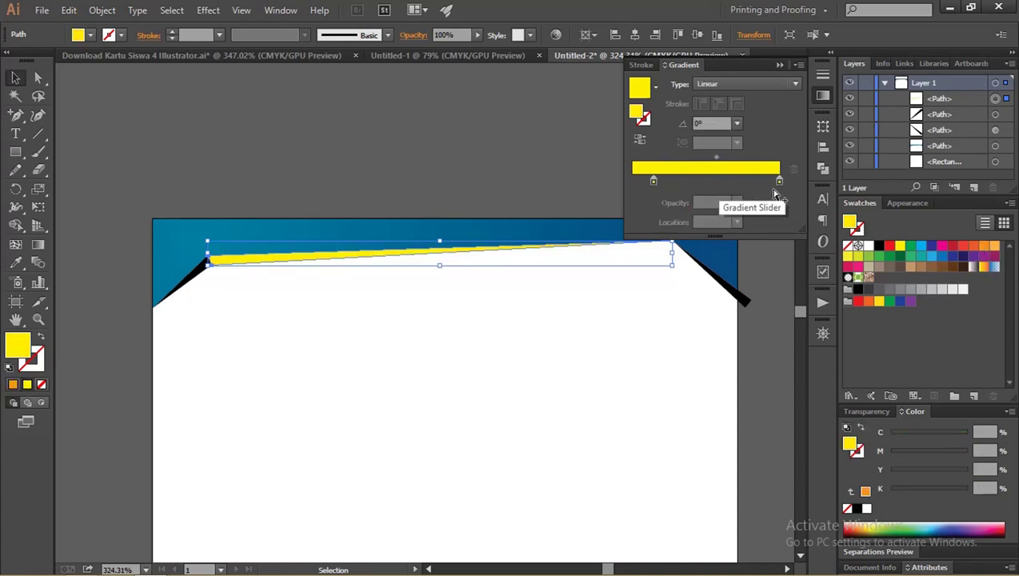
Set the gradient to run yellow at left to orange at right and adjust the midpoint.
drag(780, 181, 764, 181)
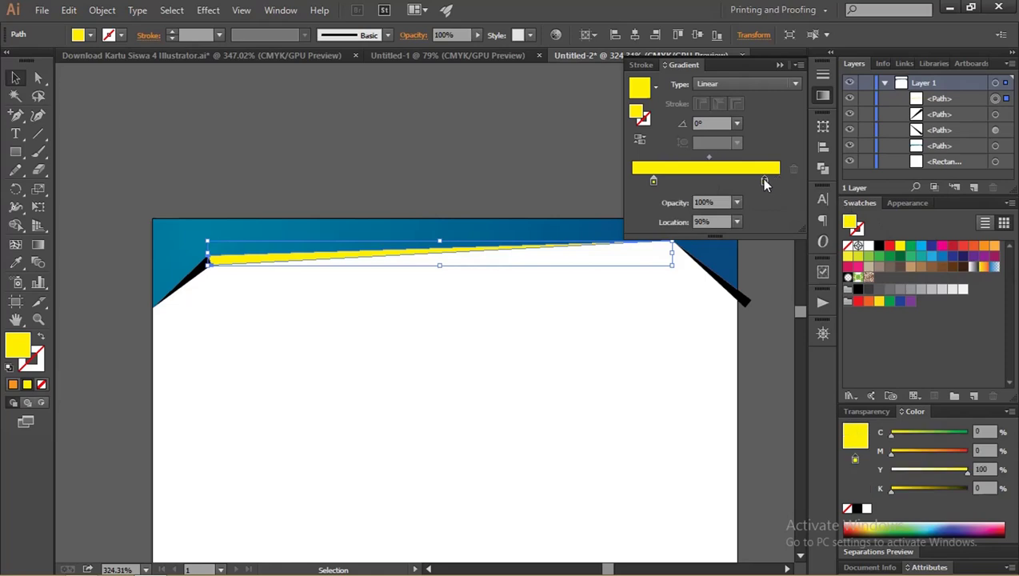
mouse_move(985, 251)
mouse_down()
mouse_move(818, 180)
mouse_move(670, 181)
mouse_up()
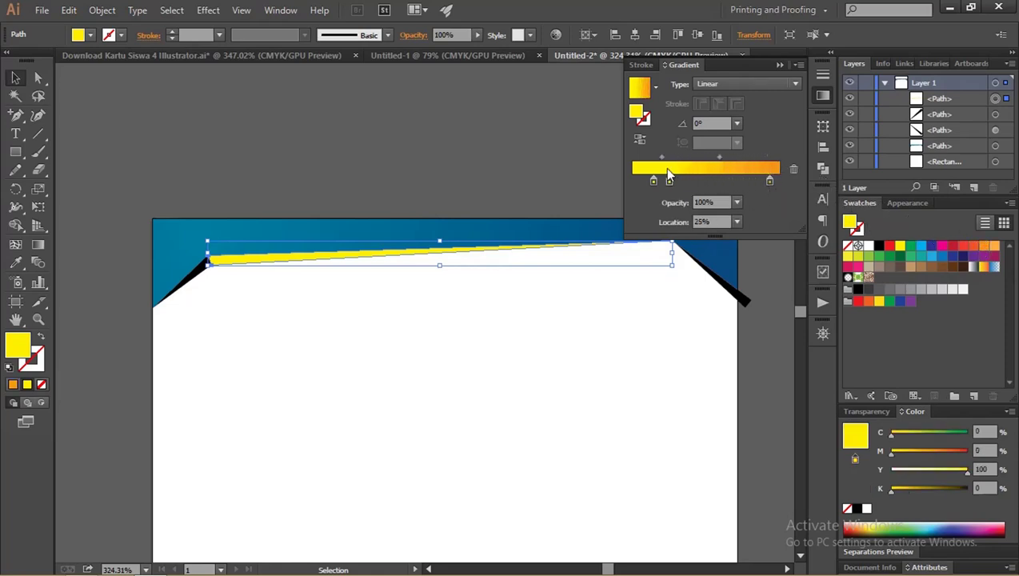
click(794, 170)
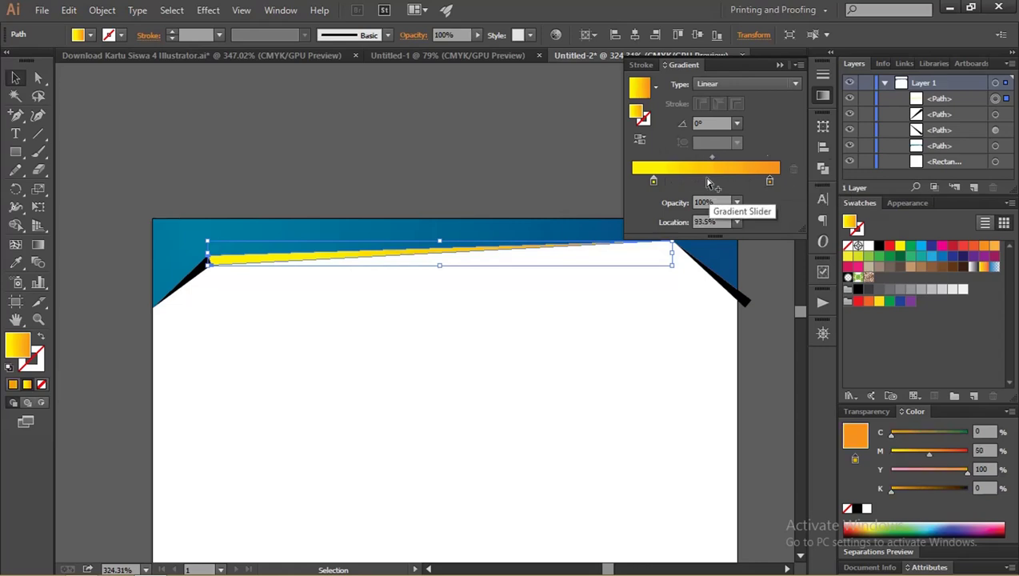
drag(656, 181, 608, 180)
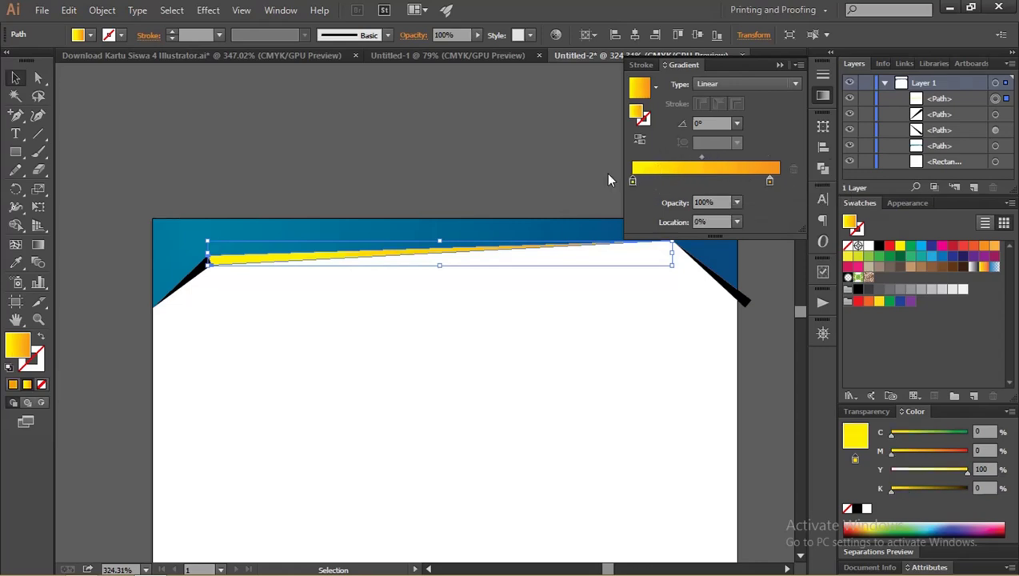
click(762, 193)
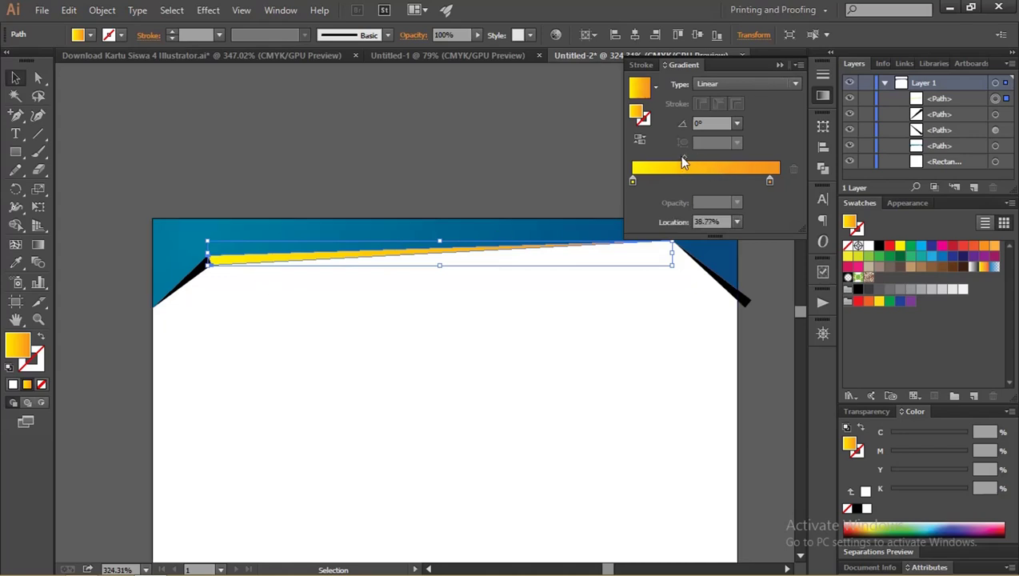
drag(702, 158, 664, 157)
click(779, 181)
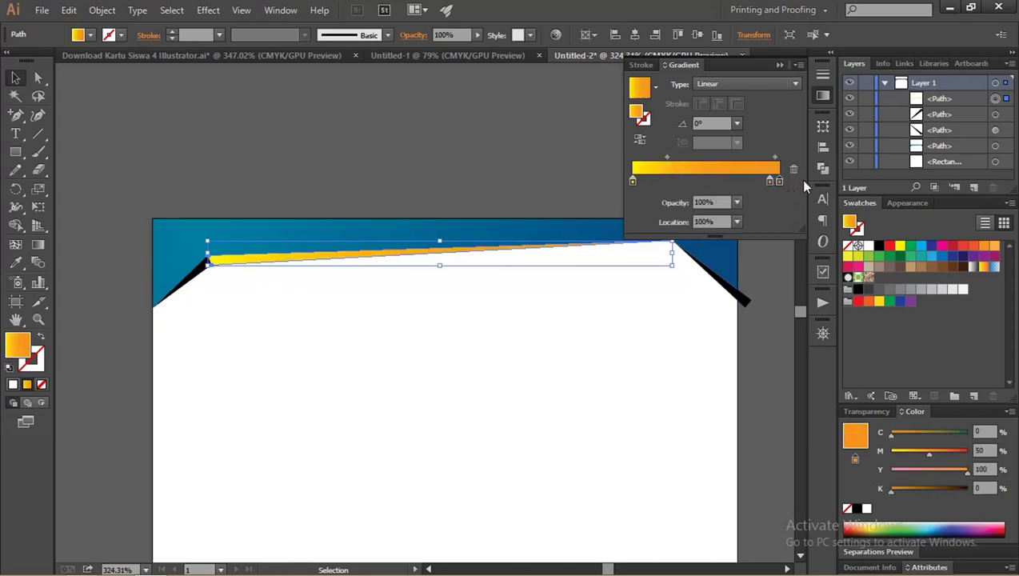
key(ctrl+z)
drag(770, 183, 795, 187)
click(244, 166)
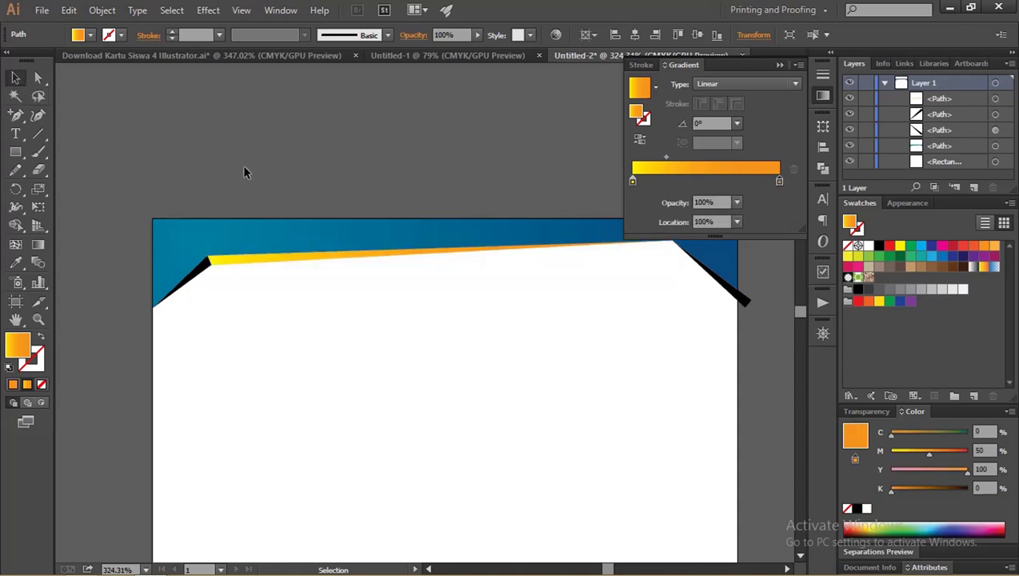
Copy the strip's yellow-to-orange gradient onto the left corner triangle with the Eyedropper.
click(200, 272)
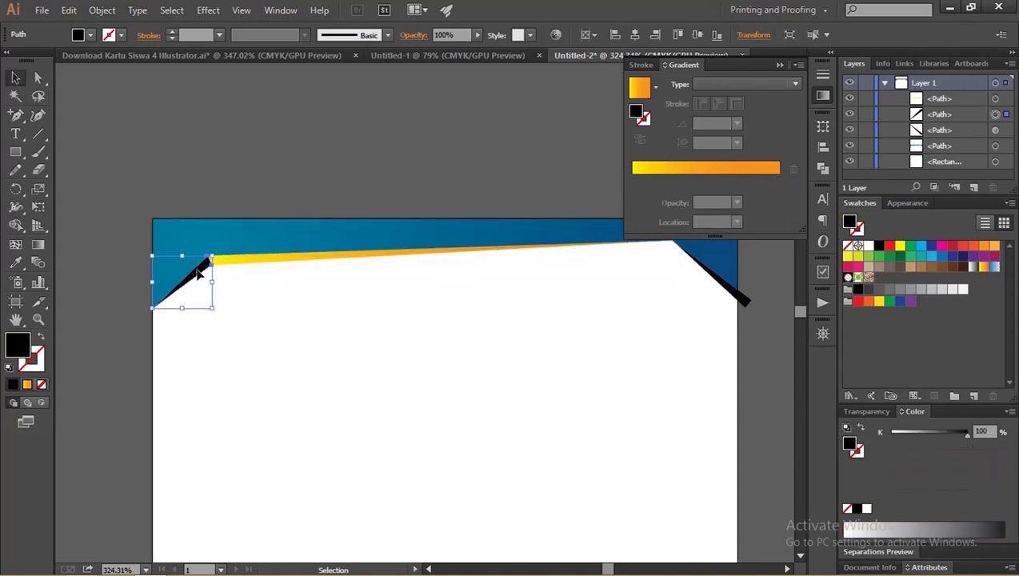
click(16, 262)
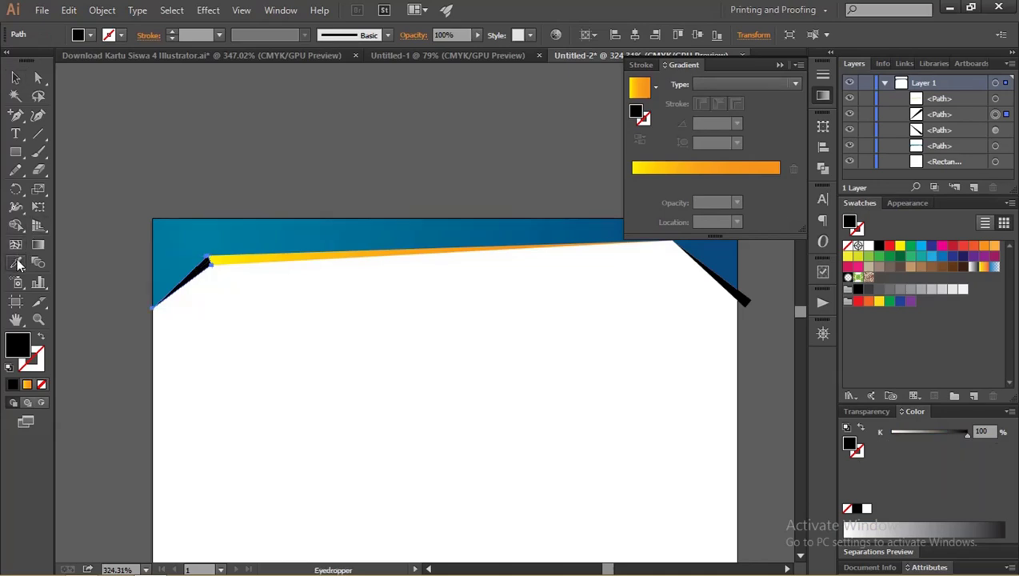
click(230, 254)
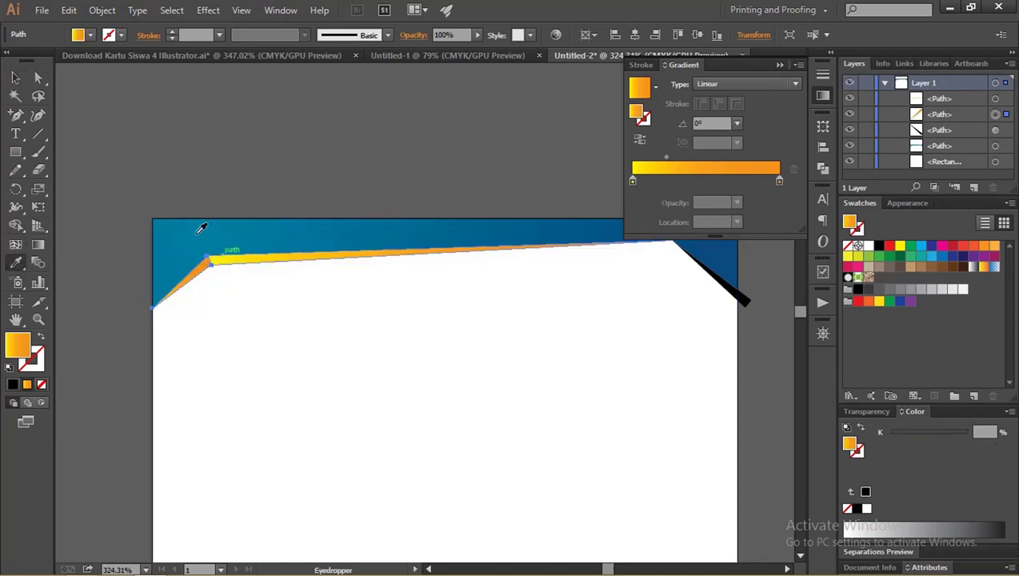
key(v)
Angle the corner triangle's gradient to 29.4° with the Gradient tool.
click(145, 128)
key(z)
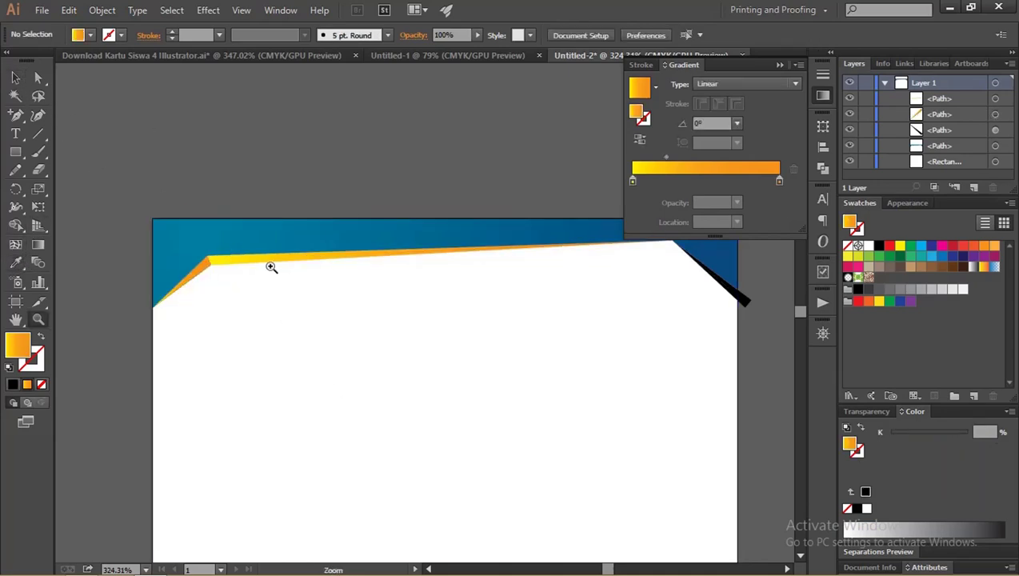
click(269, 266)
alt+click(335, 297)
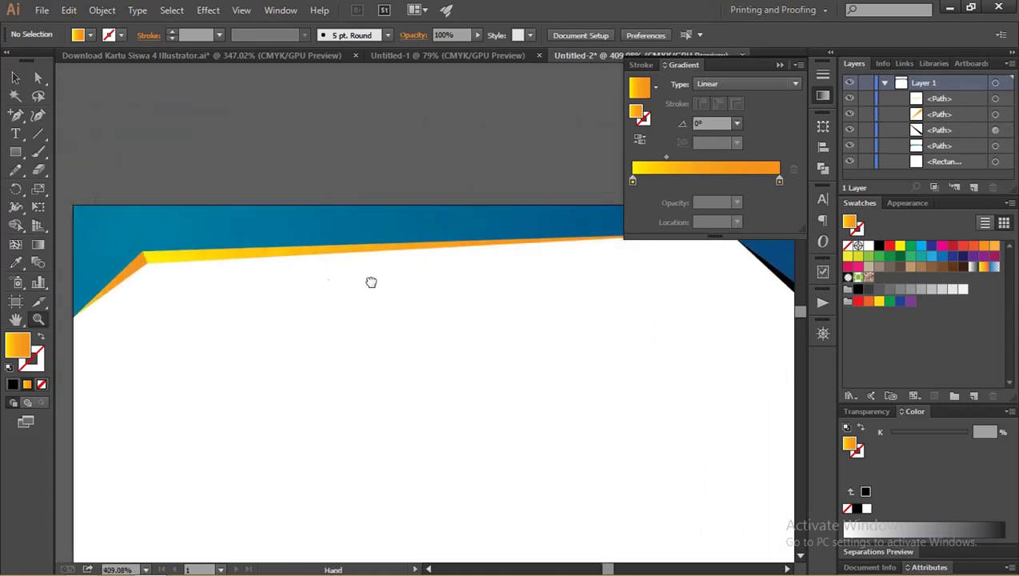
key(v)
click(137, 257)
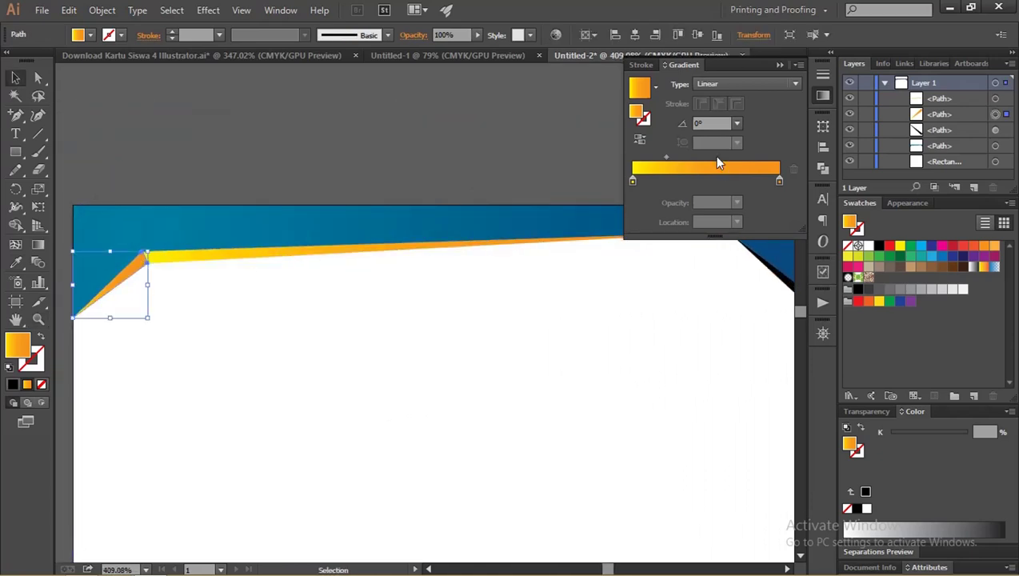
click(38, 244)
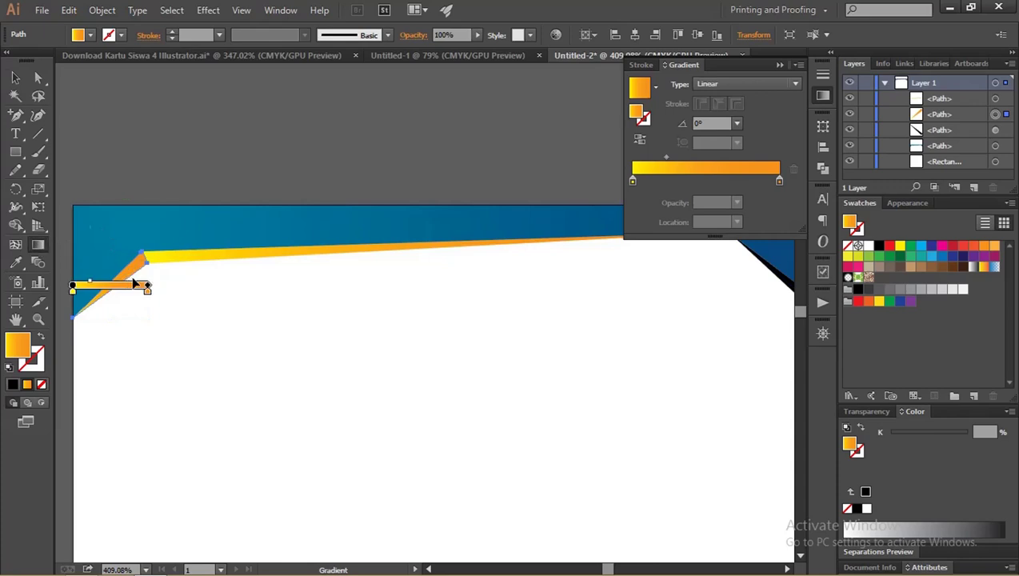
drag(153, 245, 132, 391)
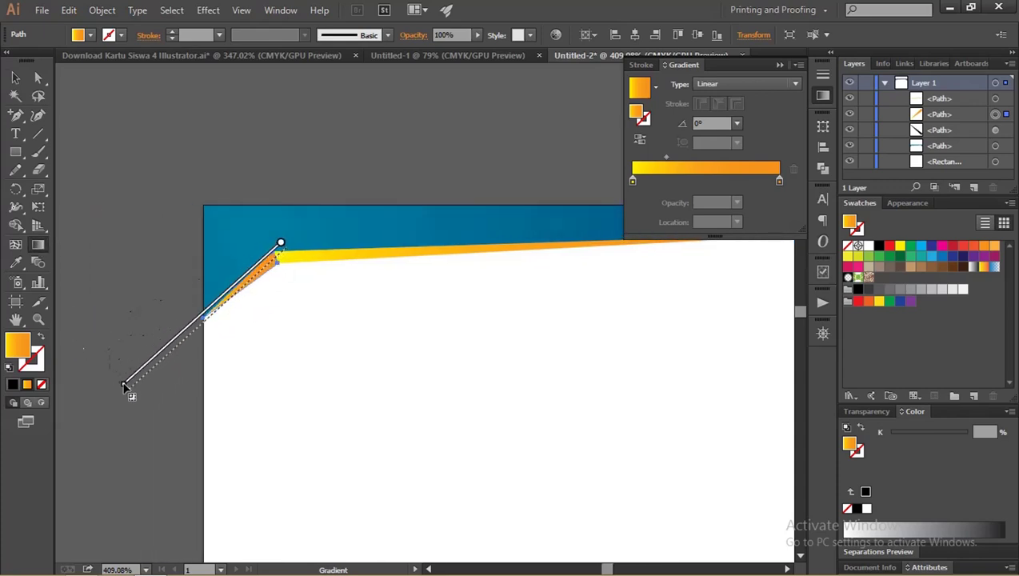
drag(150, 335, 328, 239)
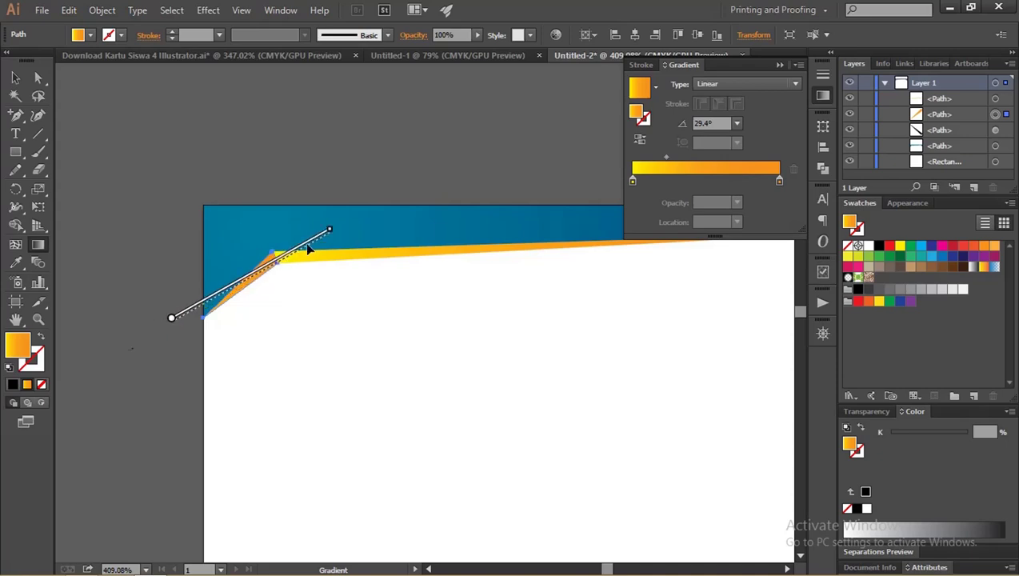
Deselect the triangle, zoom to the right corner, and select the black diagonal stroke.
click(20, 80)
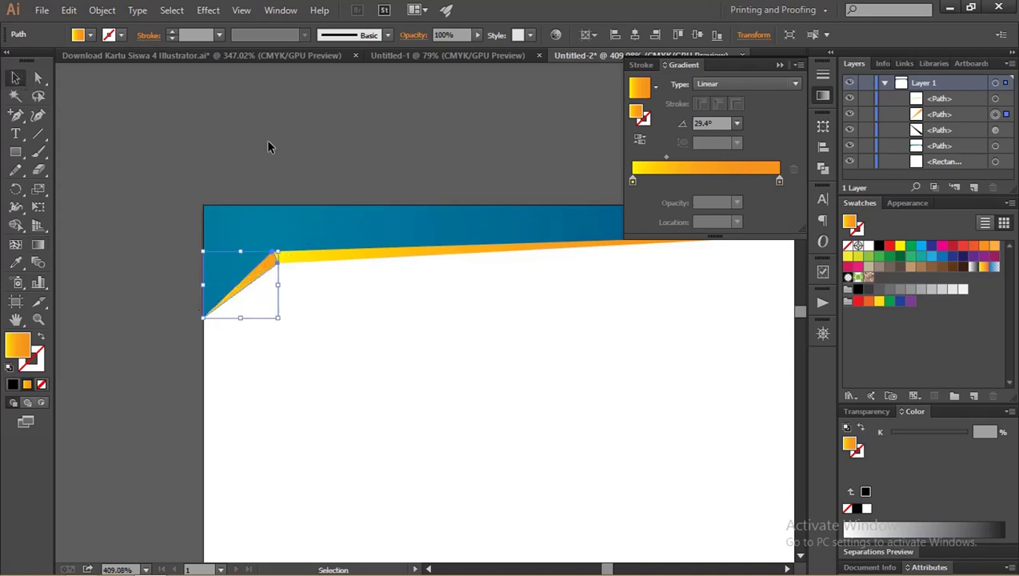
click(265, 139)
key(z)
mouse_move(430, 173)
mouse_down()
mouse_move(306, 222)
mouse_move(243, 299)
mouse_up()
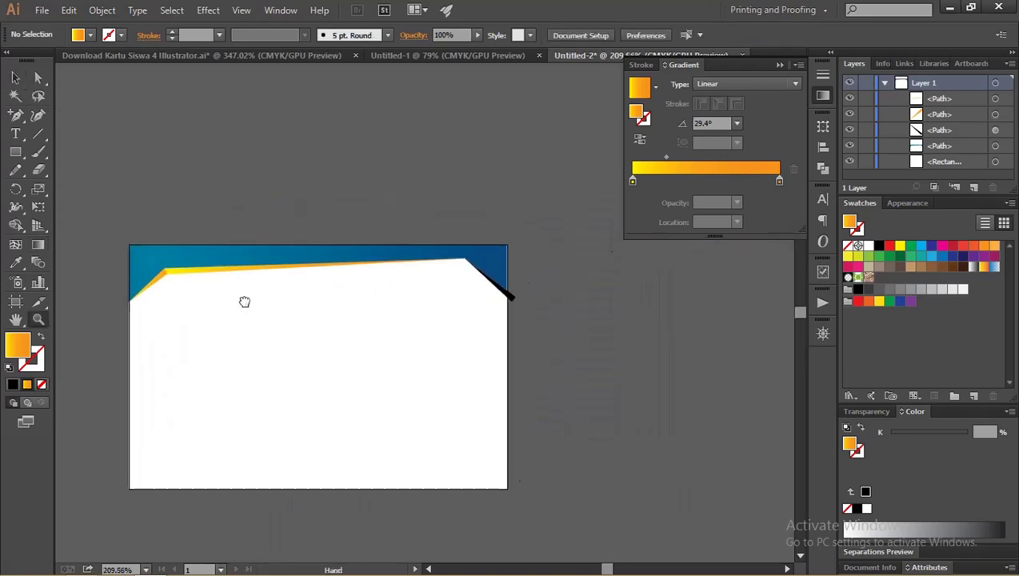
mouse_move(418, 260)
mouse_down()
mouse_move(542, 312)
mouse_move(470, 321)
mouse_up()
key(v)
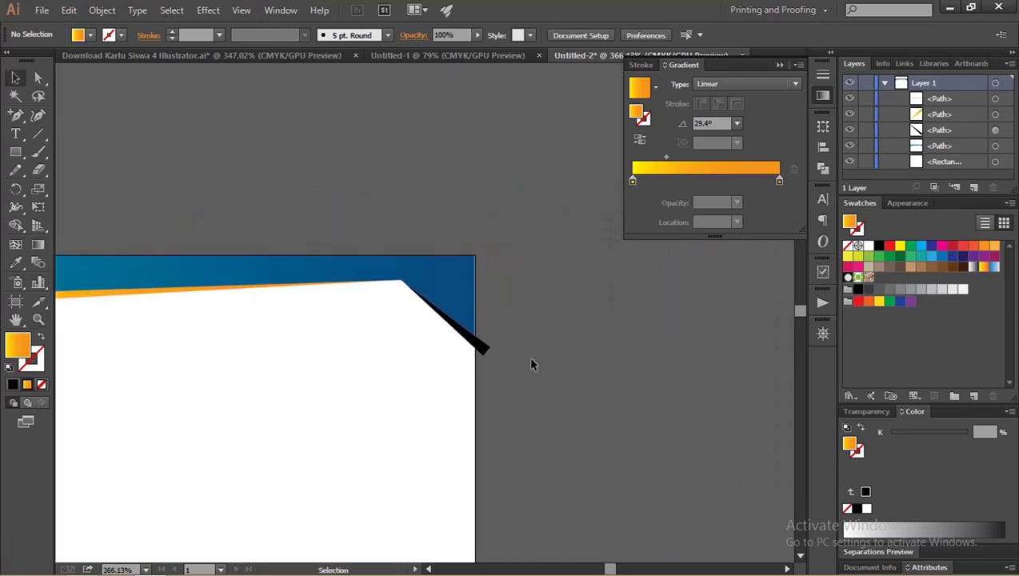
click(485, 349)
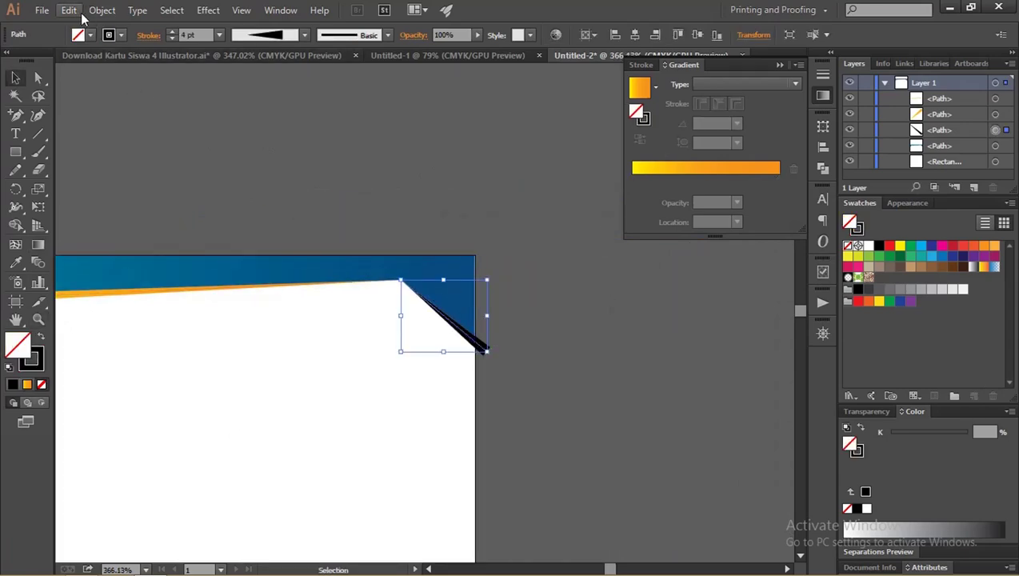
click(101, 9)
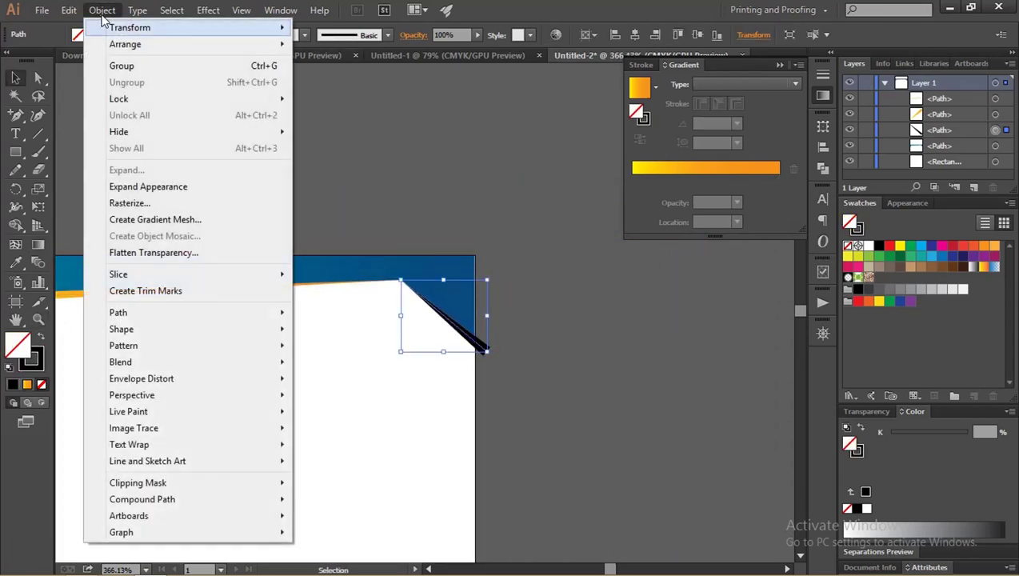
click(163, 191)
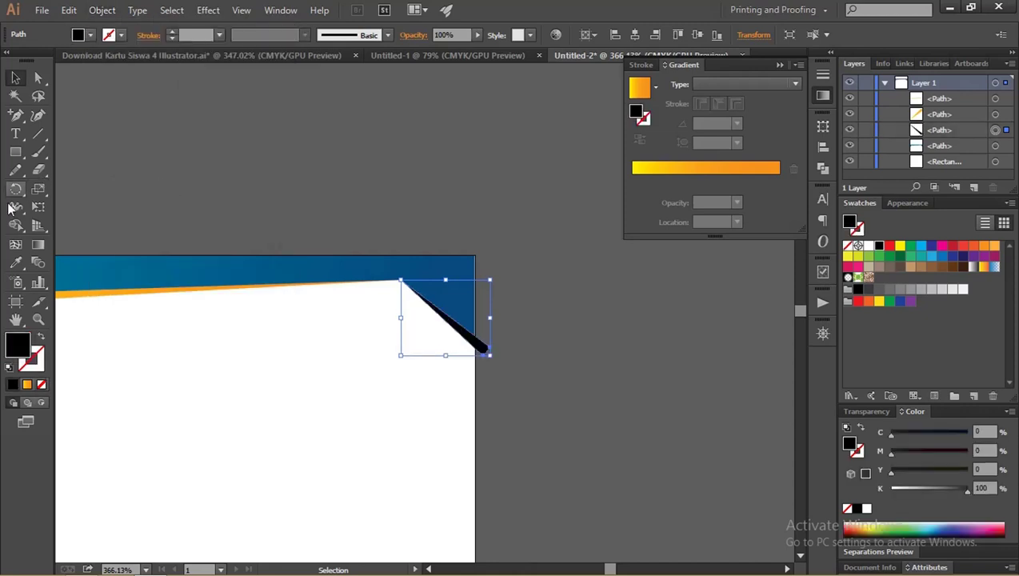
click(16, 264)
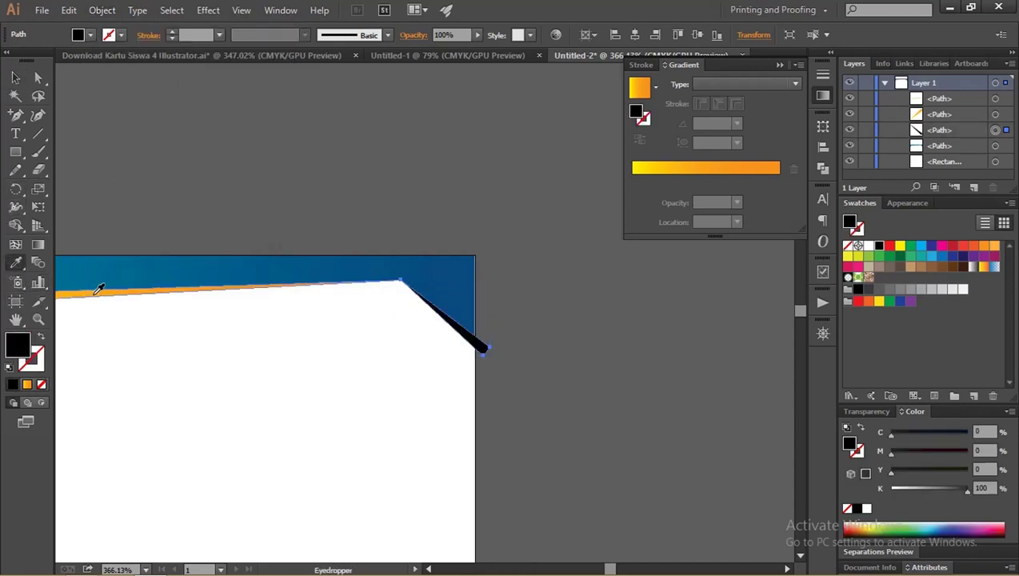
click(97, 290)
click(15, 78)
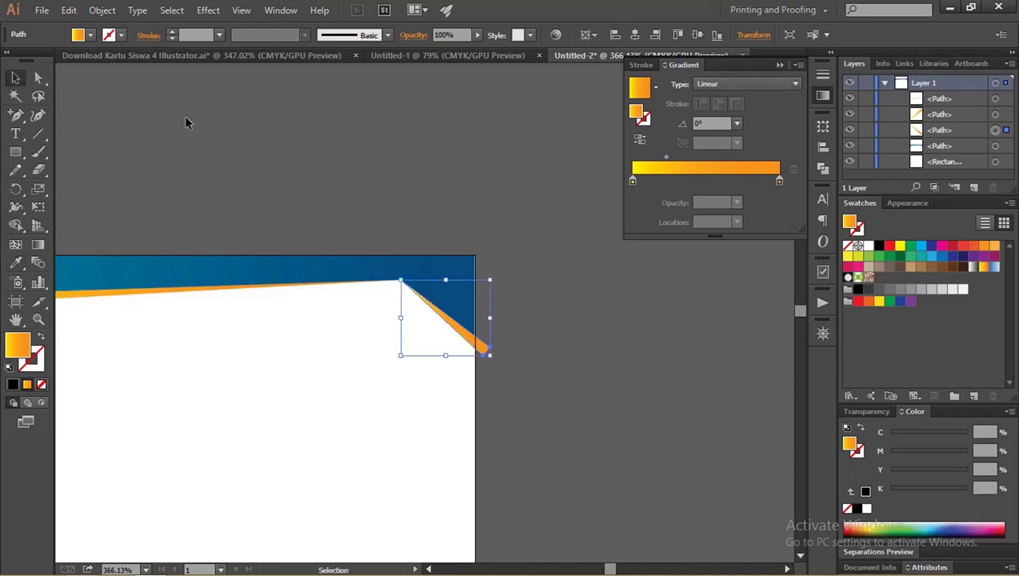
click(196, 130)
key(z)
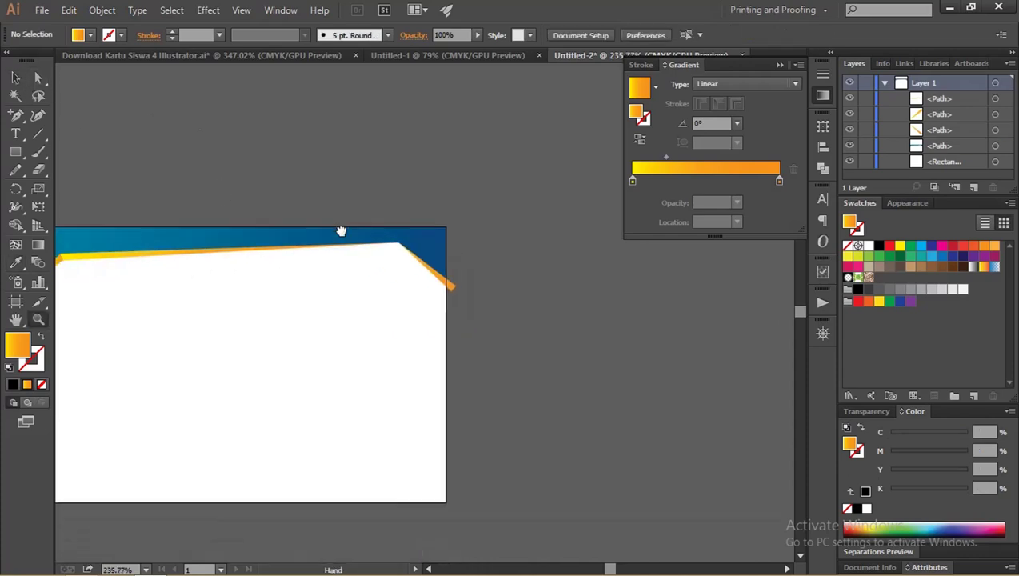
alt+click(341, 230)
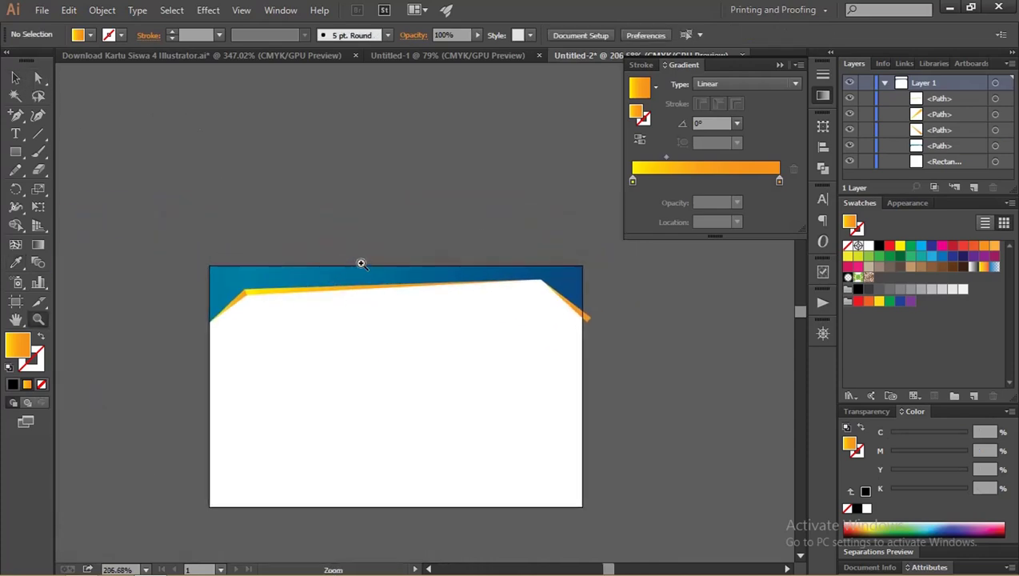
mouse_move(244, 275)
mouse_down()
mouse_move(418, 365)
mouse_move(334, 268)
mouse_up()
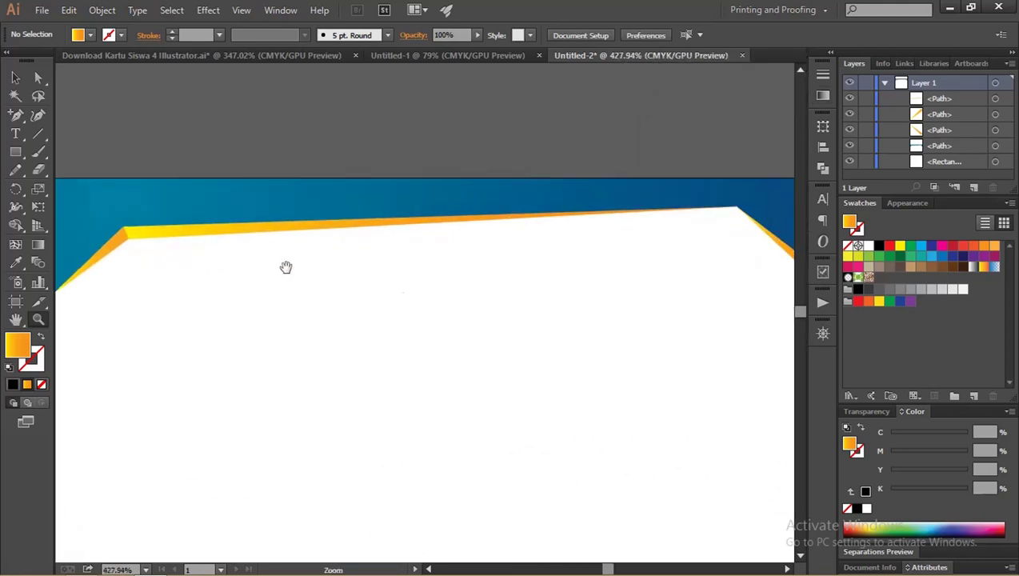
key(v)
Select the yellow top strip and both orange strips, and start a previewed Drop Shadow effect.
click(267, 235)
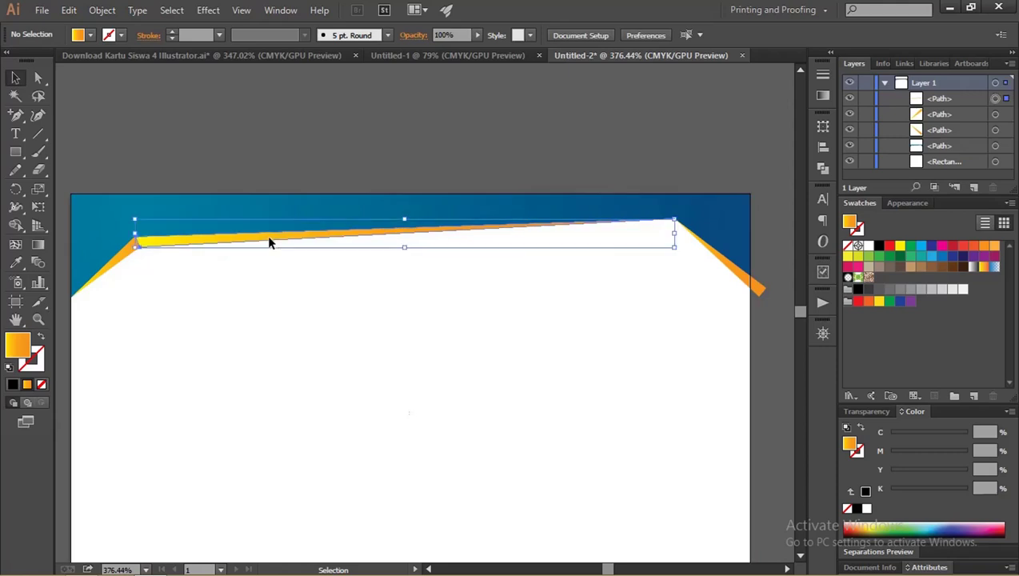
shift+click(128, 263)
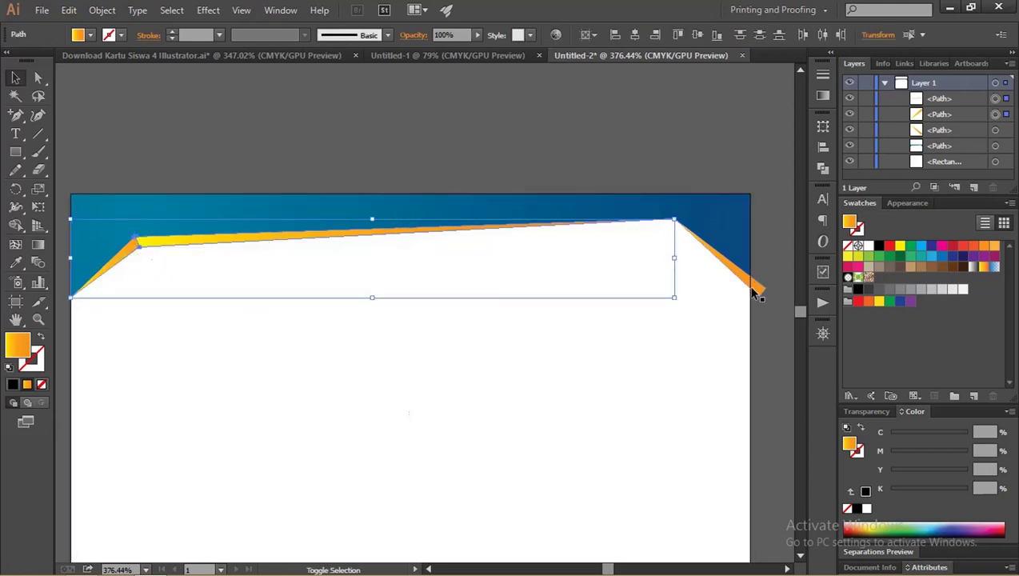
shift+click(758, 290)
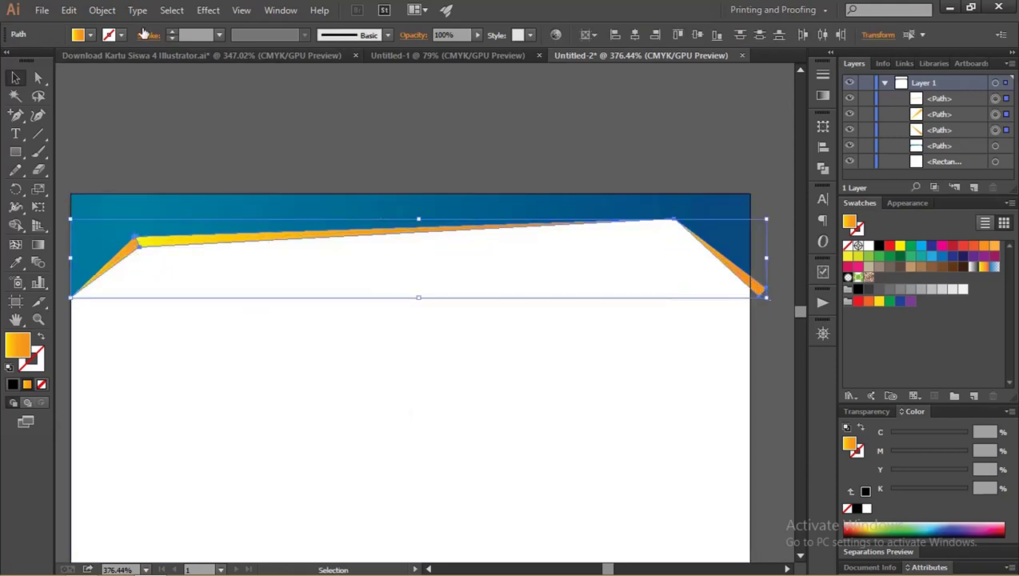
click(204, 10)
mouse_move(224, 144)
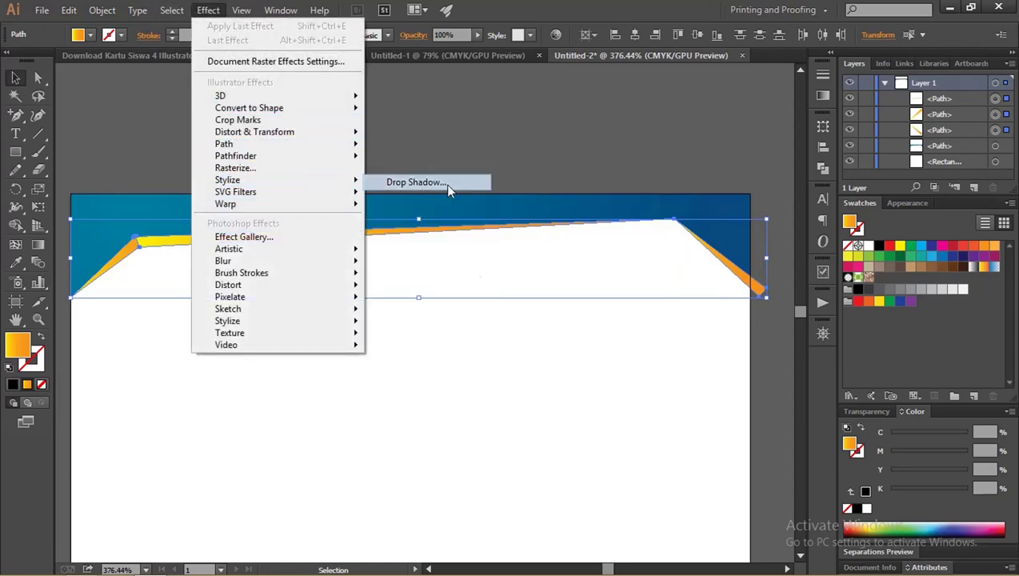
click(445, 184)
click(508, 335)
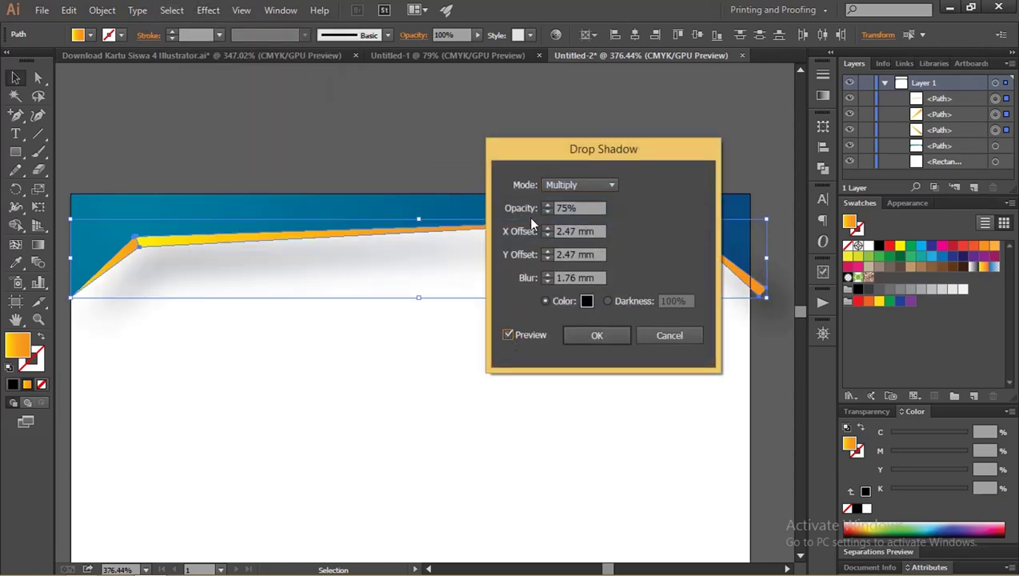
drag(531, 152, 653, 226)
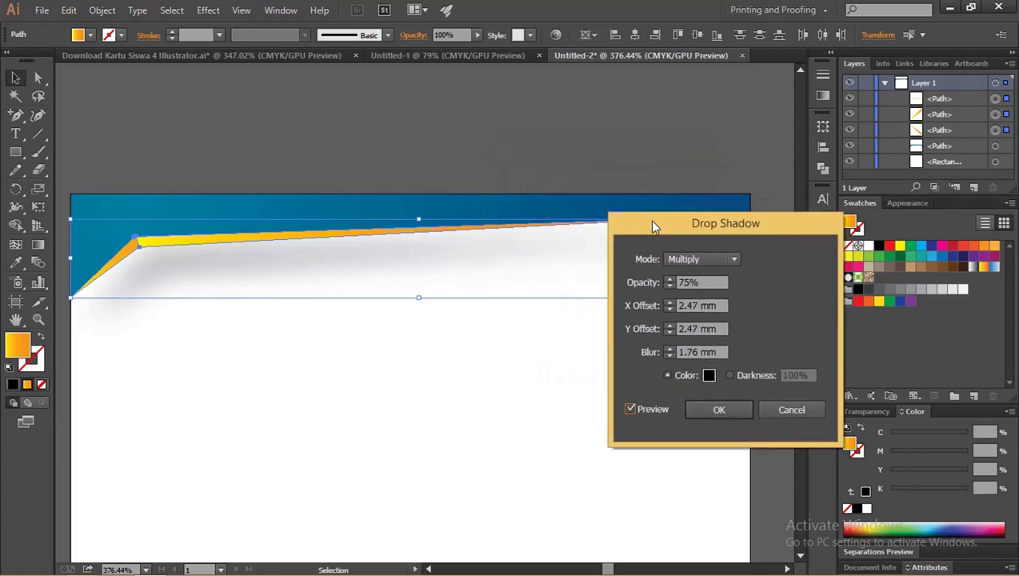
Set the drop shadow opacity to 74% and blur to 0.3 mm.
click(669, 286)
key(Tab)
text(-6)
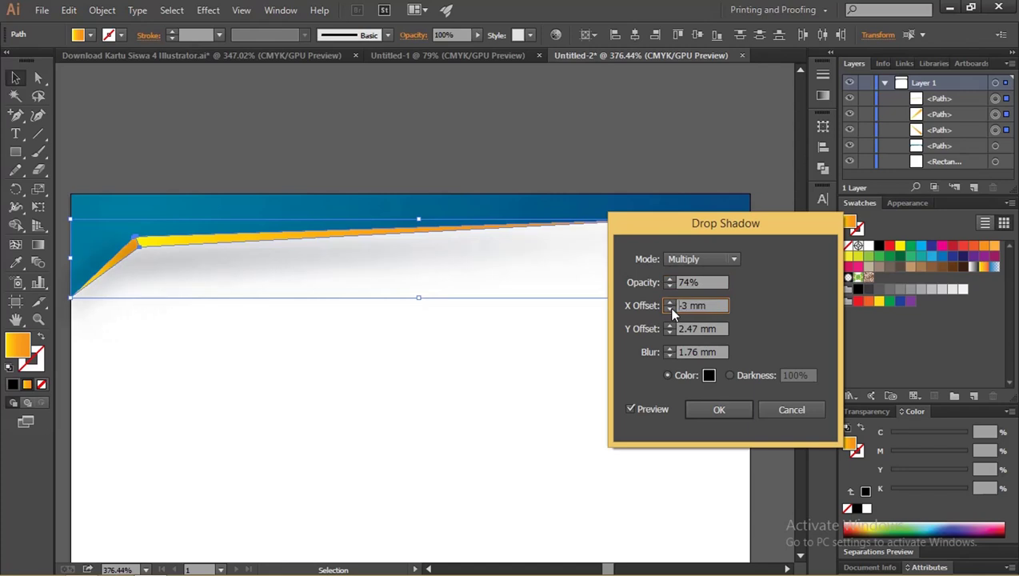
click(670, 303)
click(670, 354)
click(670, 354)
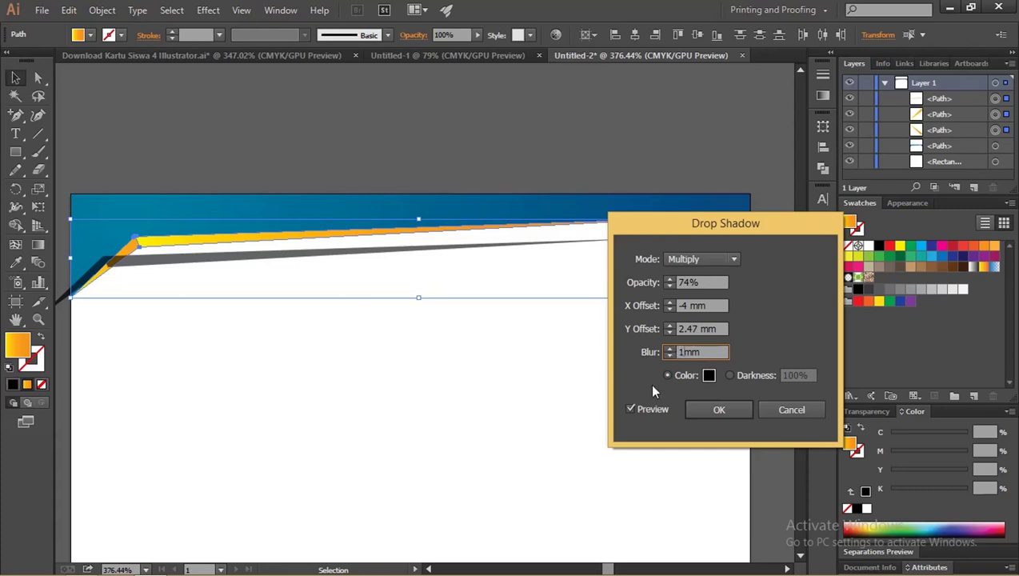
click(634, 408)
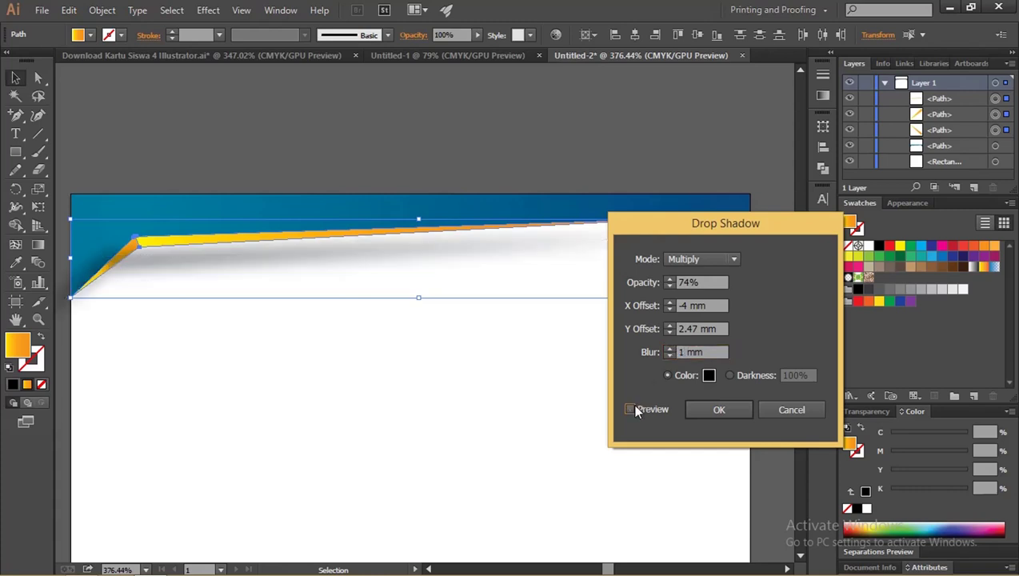
click(678, 354)
text(0.1)
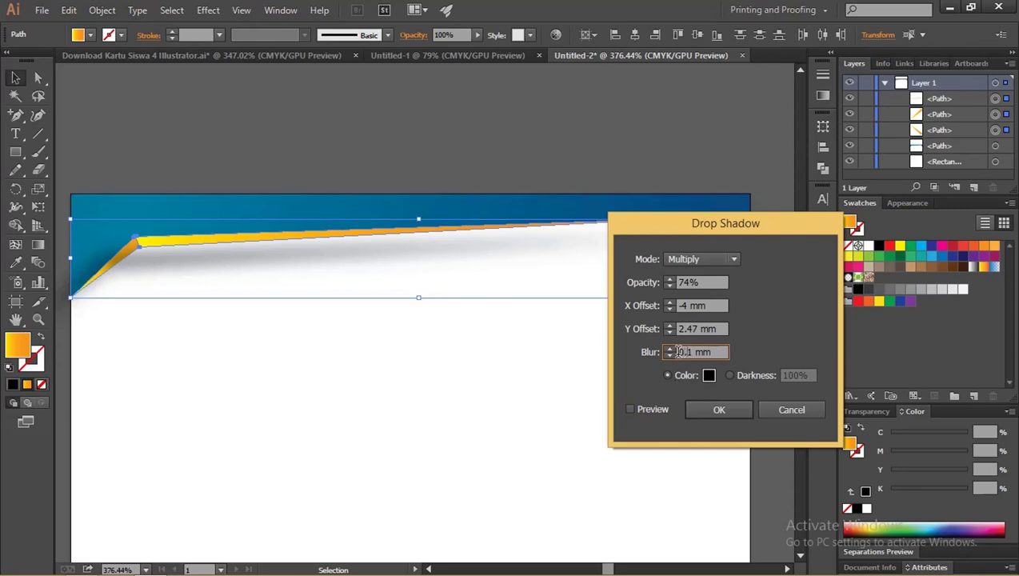
click(698, 328)
click(630, 409)
click(691, 351)
text(0.3)
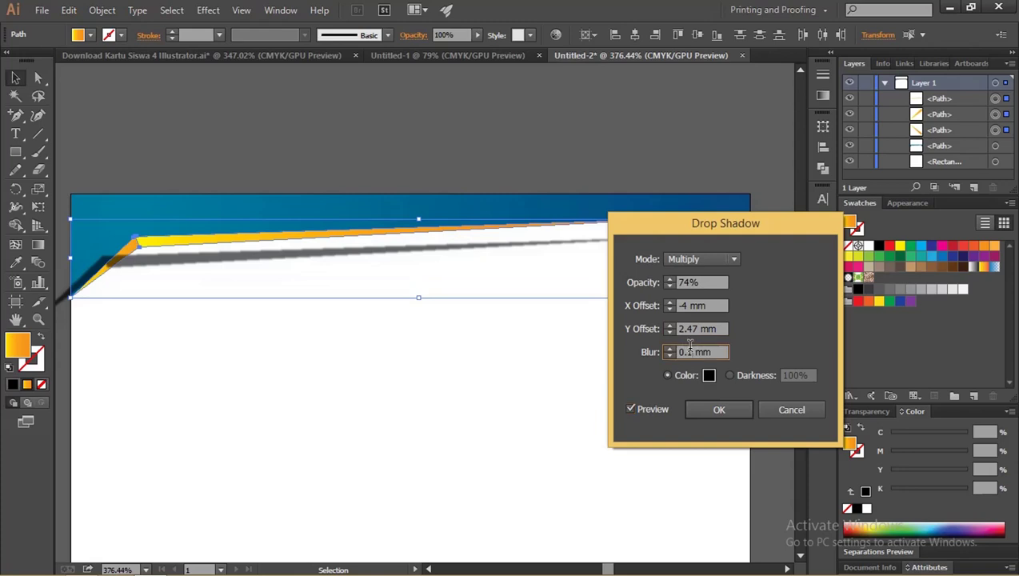
click(631, 406)
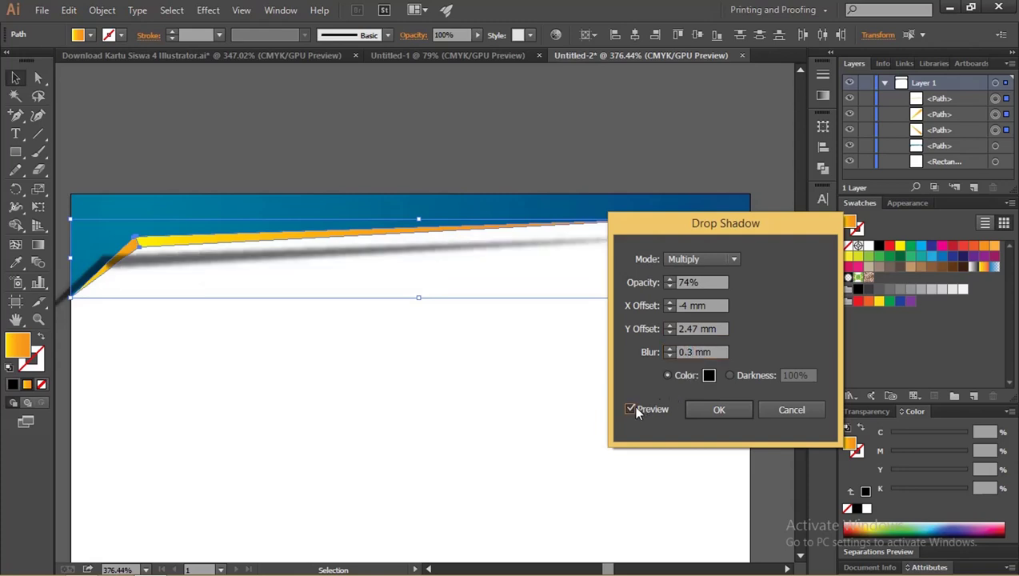
Set both X and Y shadow offsets to 0 mm and apply the drop shadow.
drag(692, 224, 795, 228)
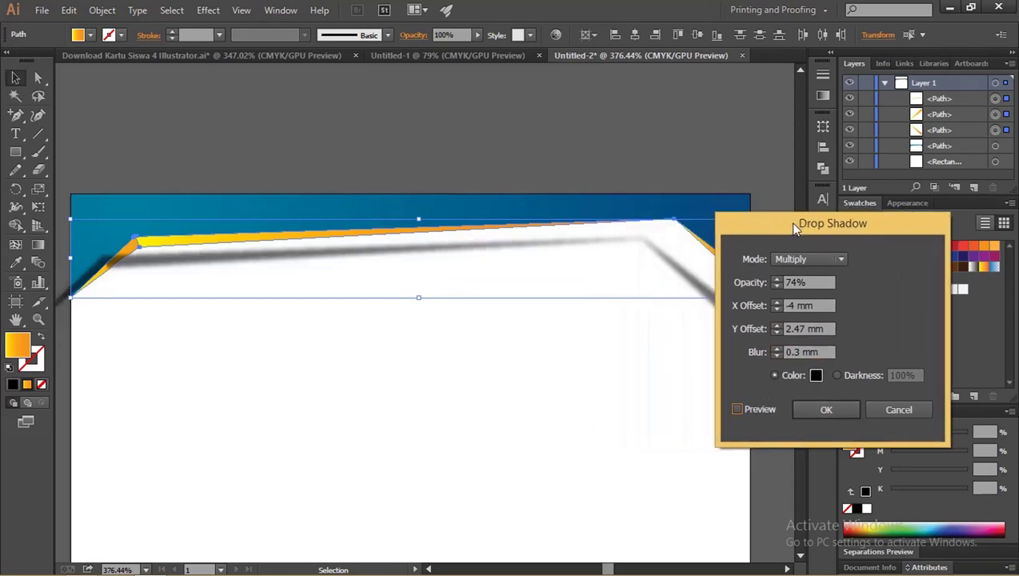
click(776, 301)
click(776, 301)
click(776, 302)
click(737, 409)
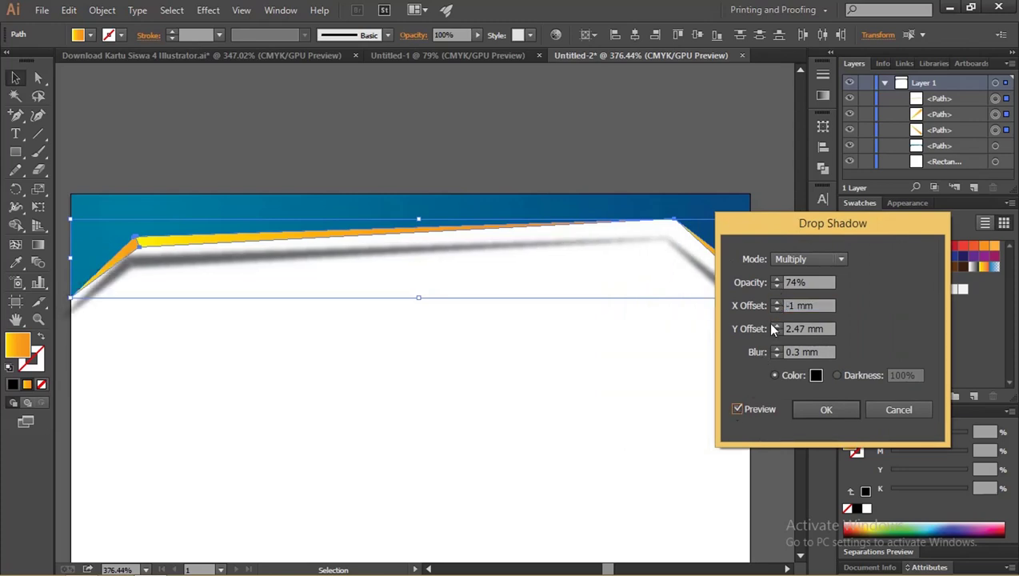
click(775, 305)
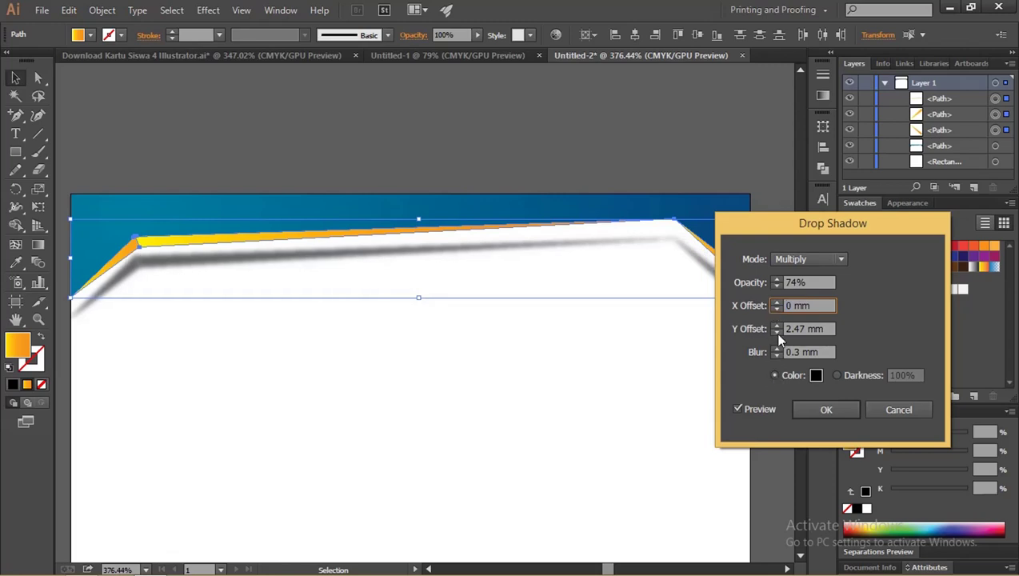
click(776, 332)
click(776, 332)
click(776, 332)
text(0)
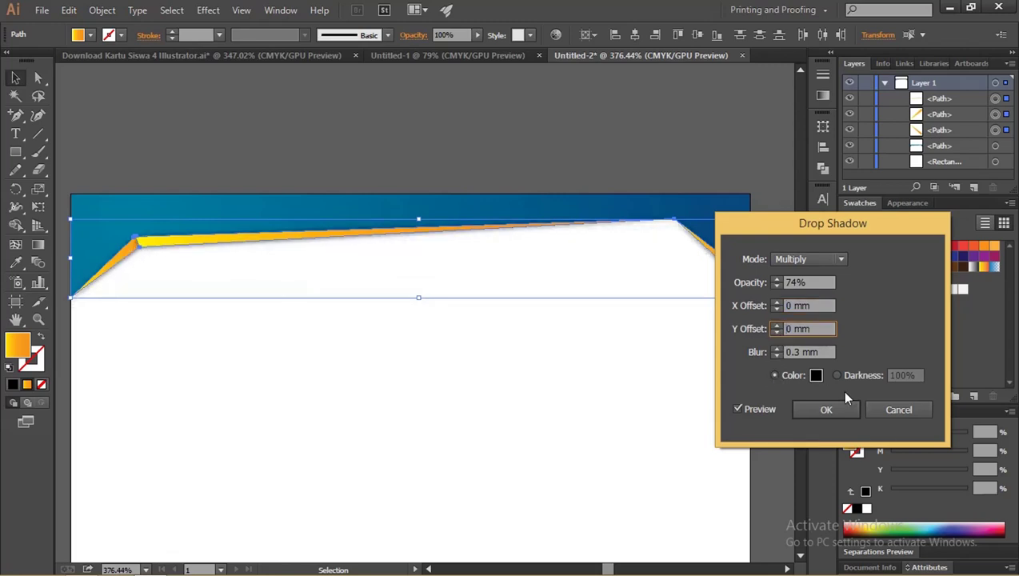
click(844, 410)
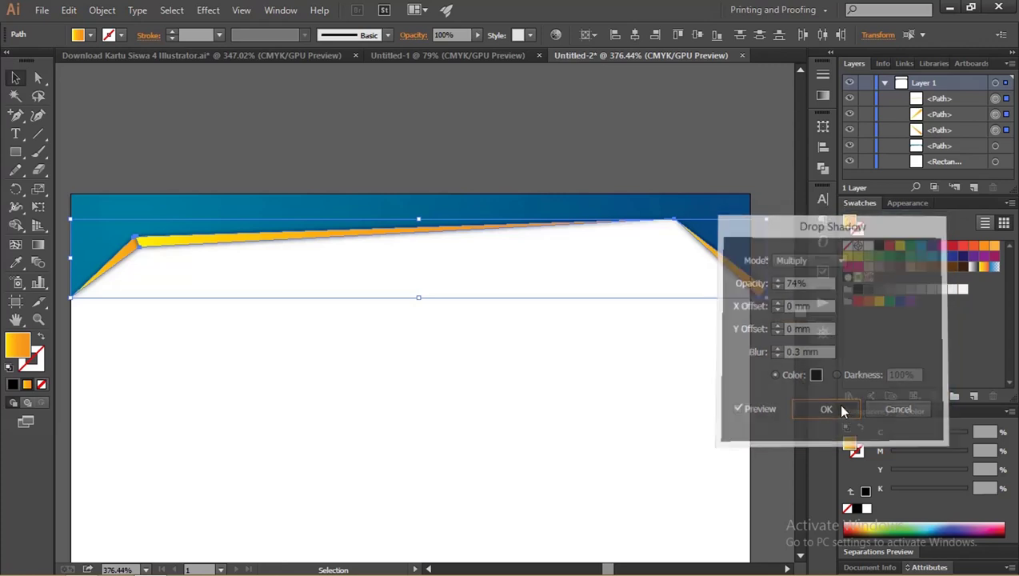
Select the blue header path and open the Appearance panel's fx Add New Effect list.
click(267, 208)
drag(210, 218, 241, 178)
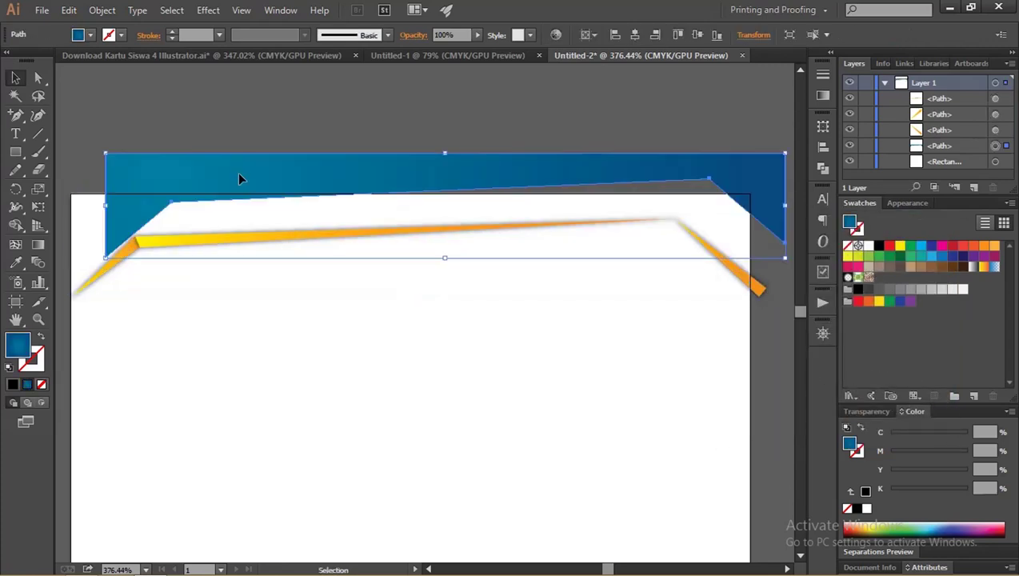
key(ctrl+z)
key(v)
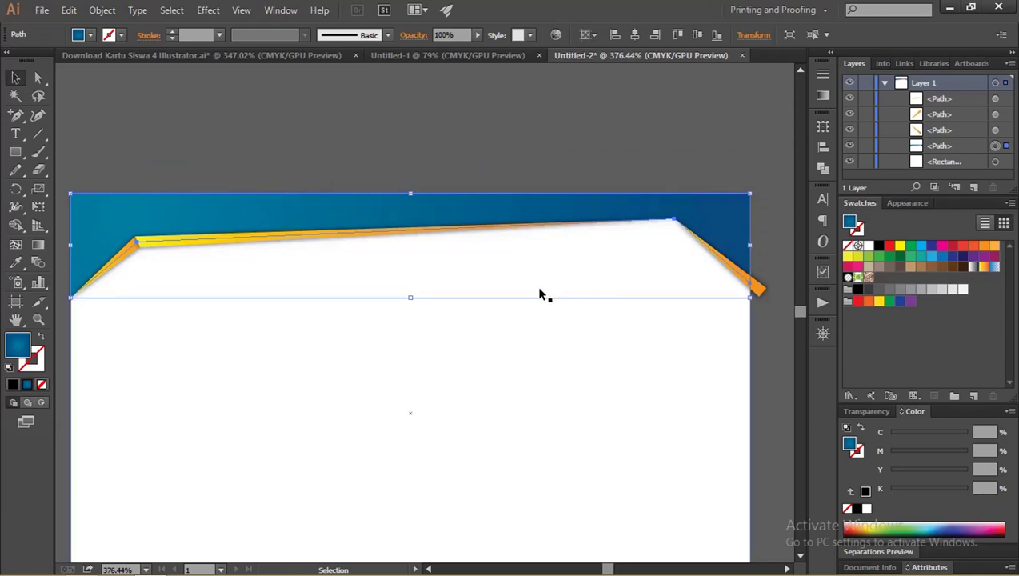
key(a)
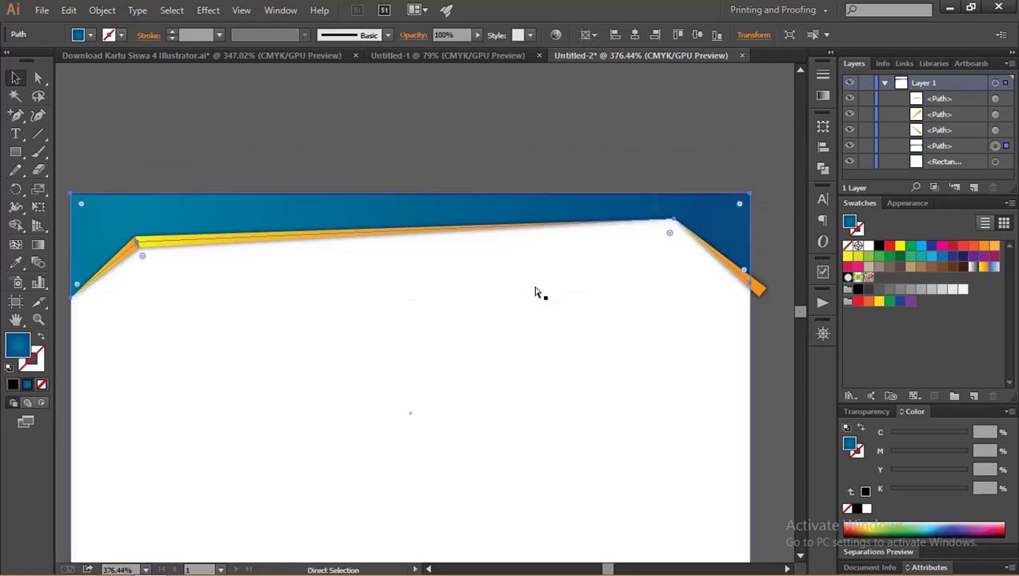
key(v)
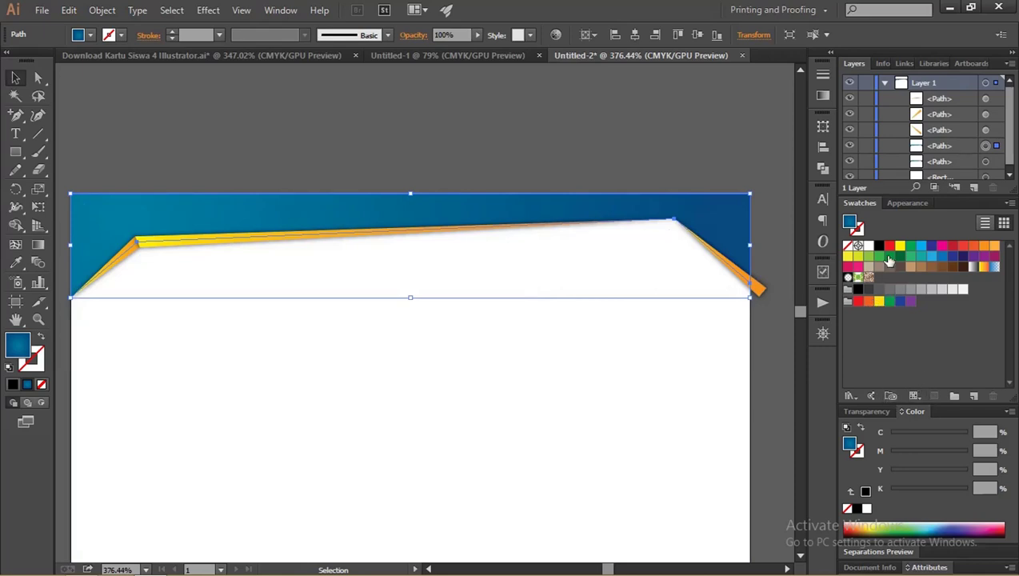
click(910, 203)
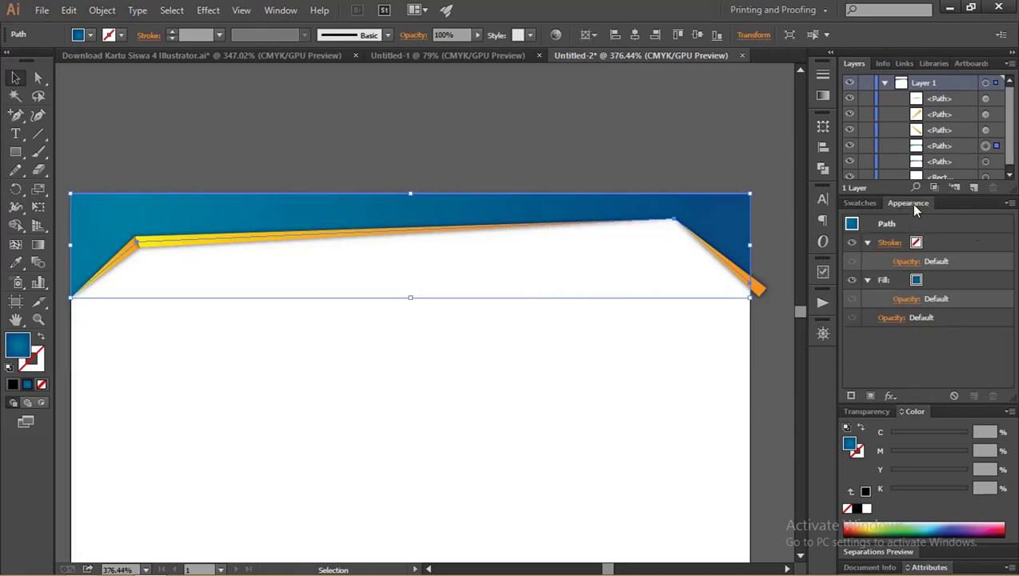
click(889, 396)
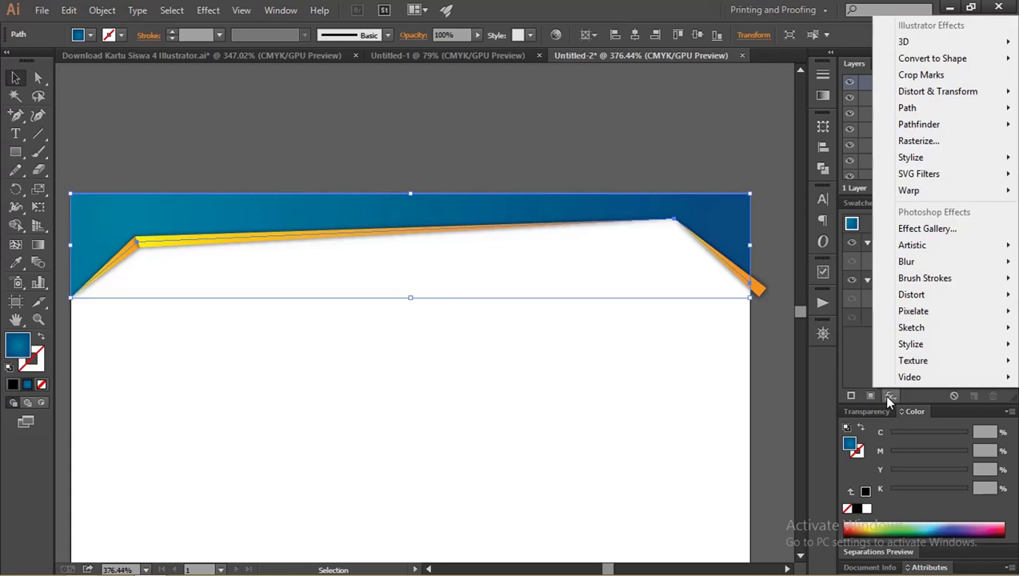
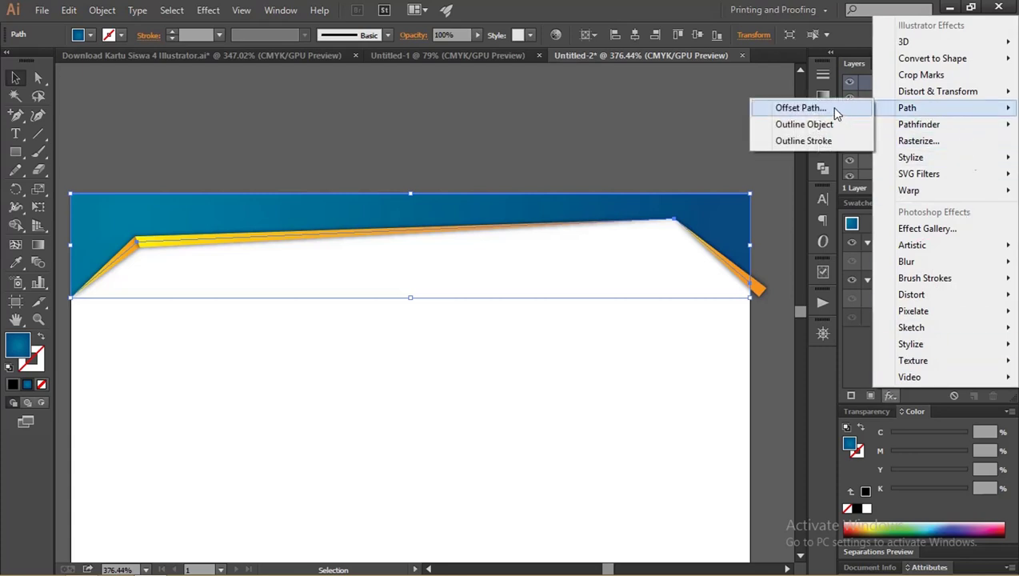
Apply a 3 mm Offset Path effect with miter joins to the blue header band.
click(202, 8)
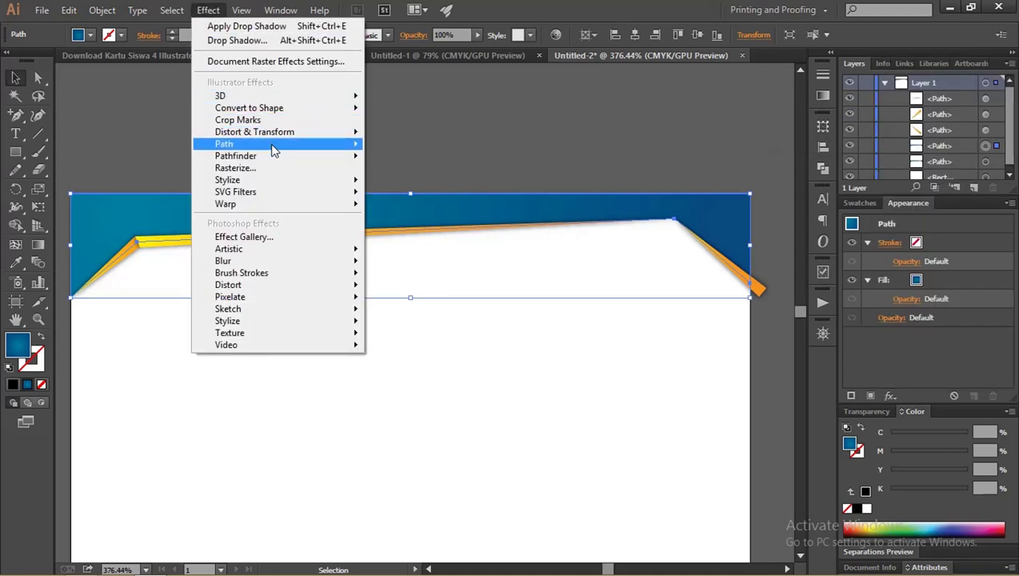
mouse_move(240, 144)
click(421, 149)
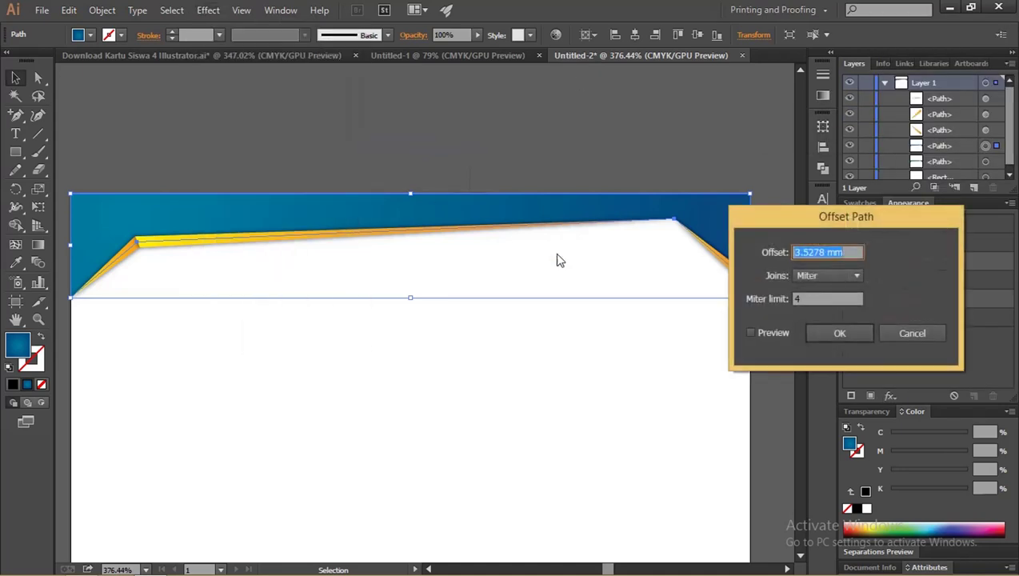
click(751, 335)
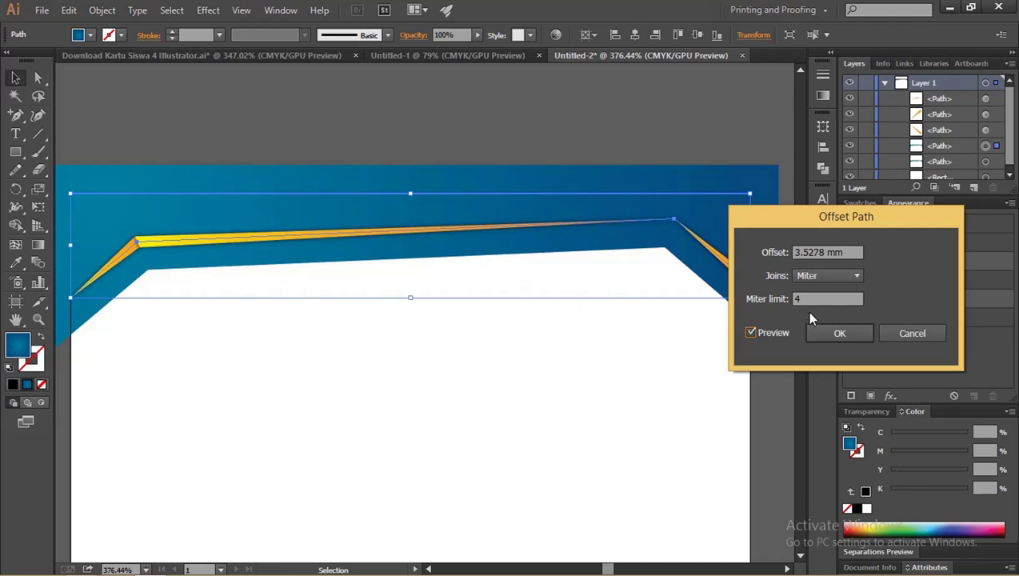
drag(796, 252, 817, 252)
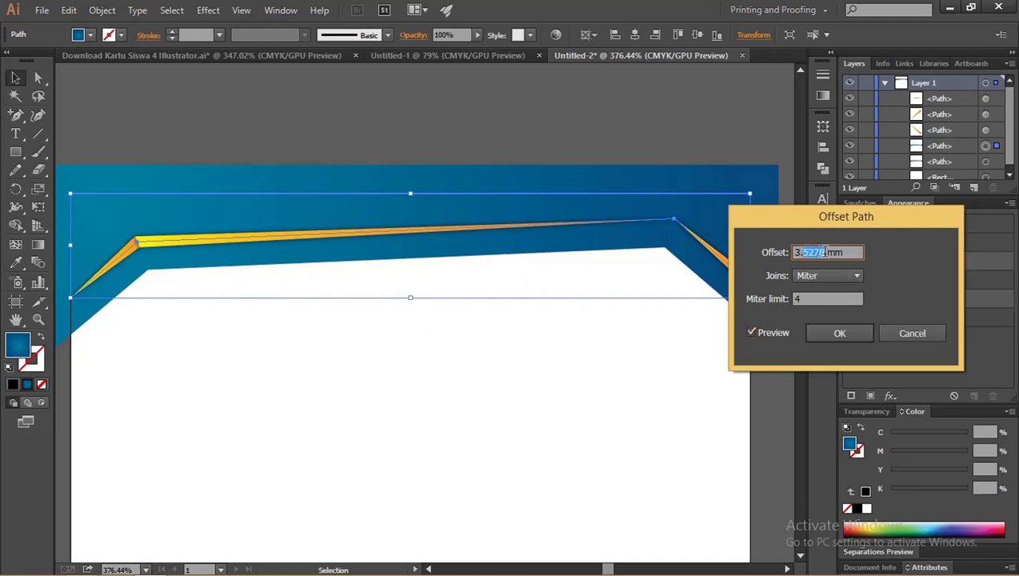
key(BackSpace)
click(756, 332)
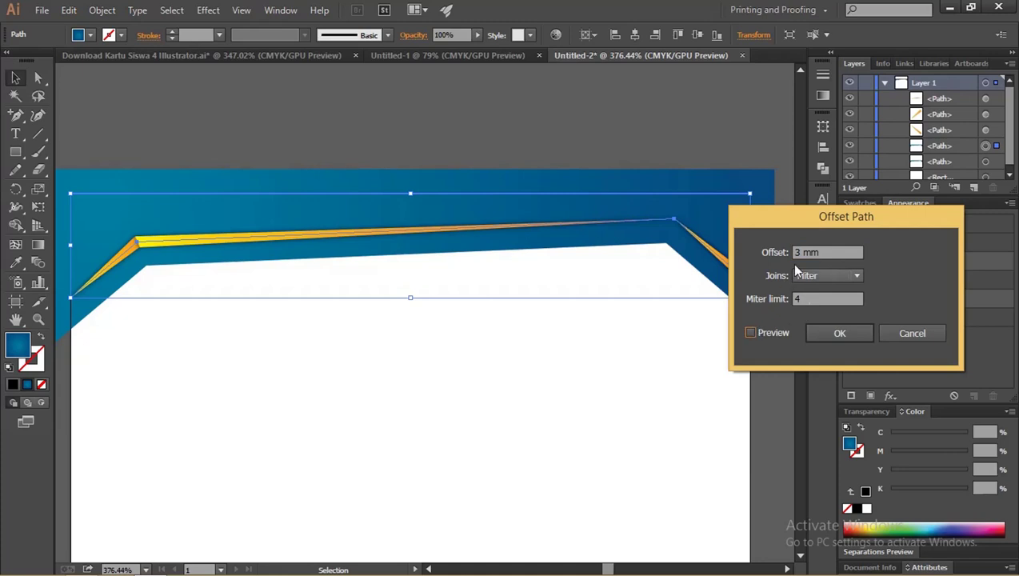
click(839, 335)
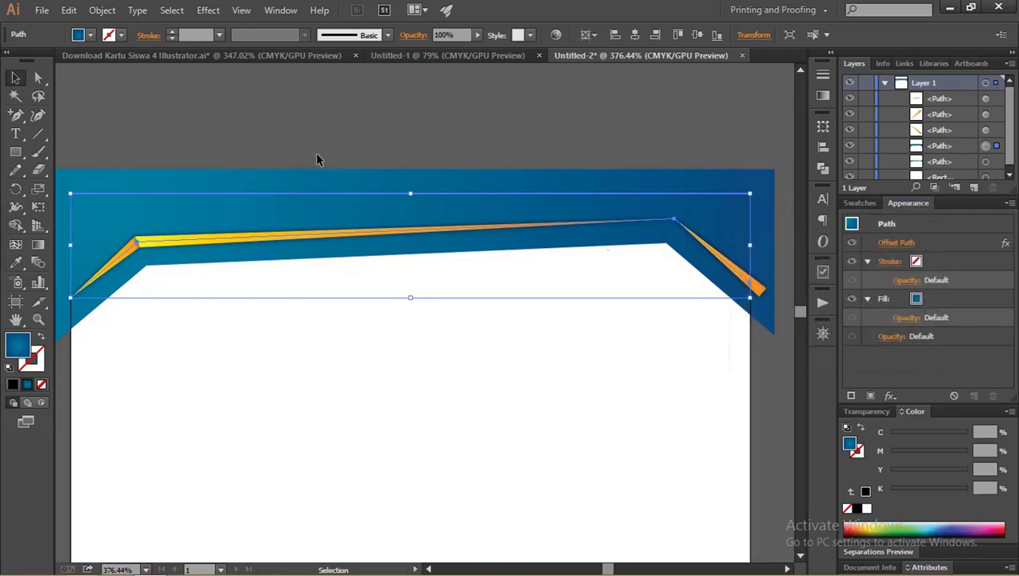
Expand the offset band's appearance into a shape with a black 1 pt outline and no fill.
click(102, 9)
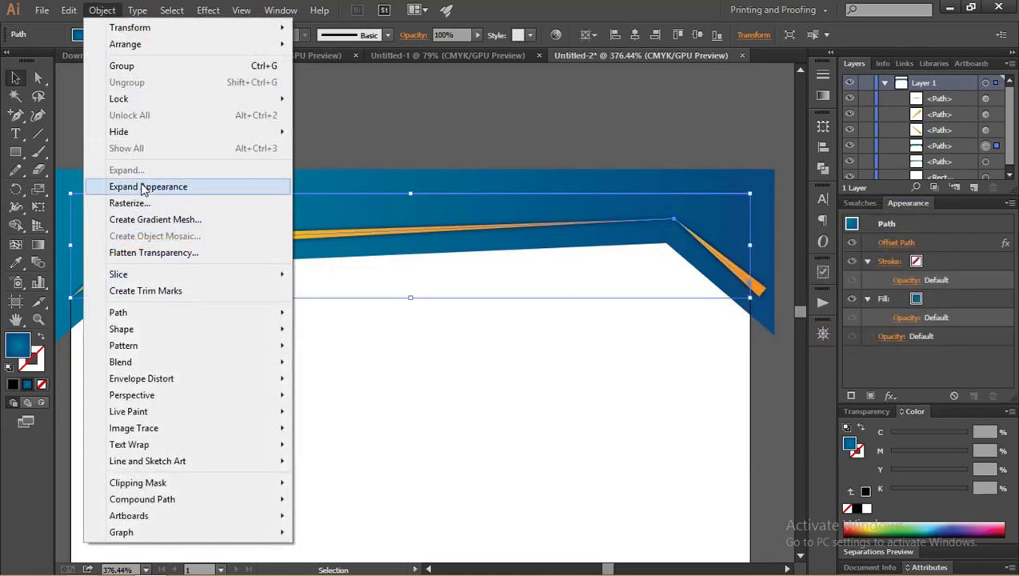
click(141, 187)
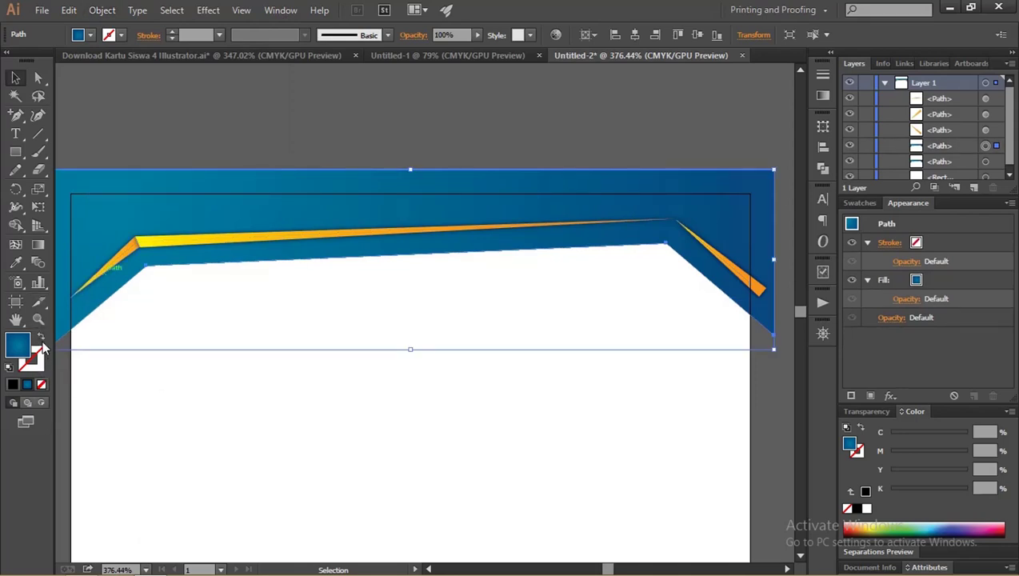
key(d)
click(42, 384)
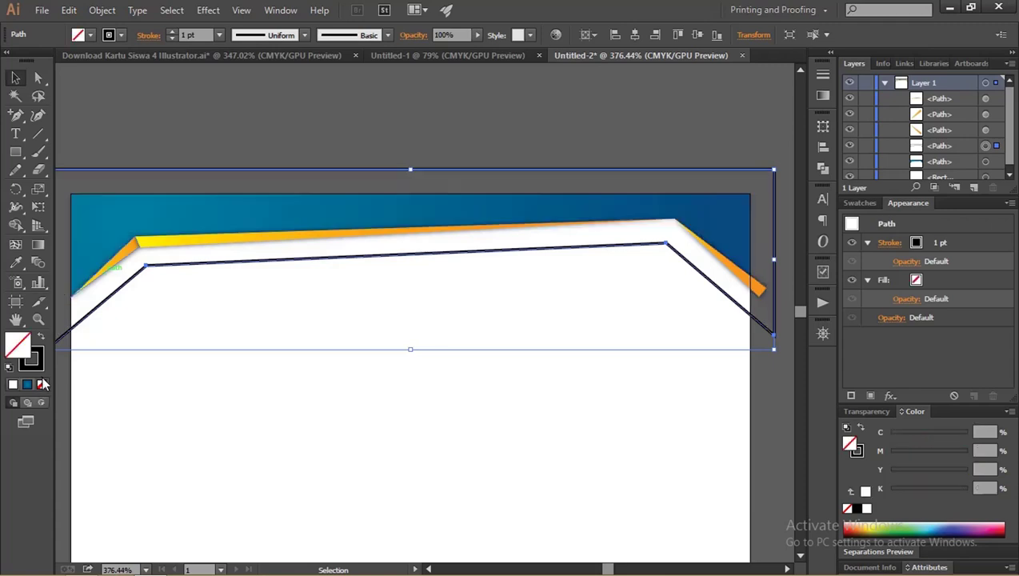
click(298, 123)
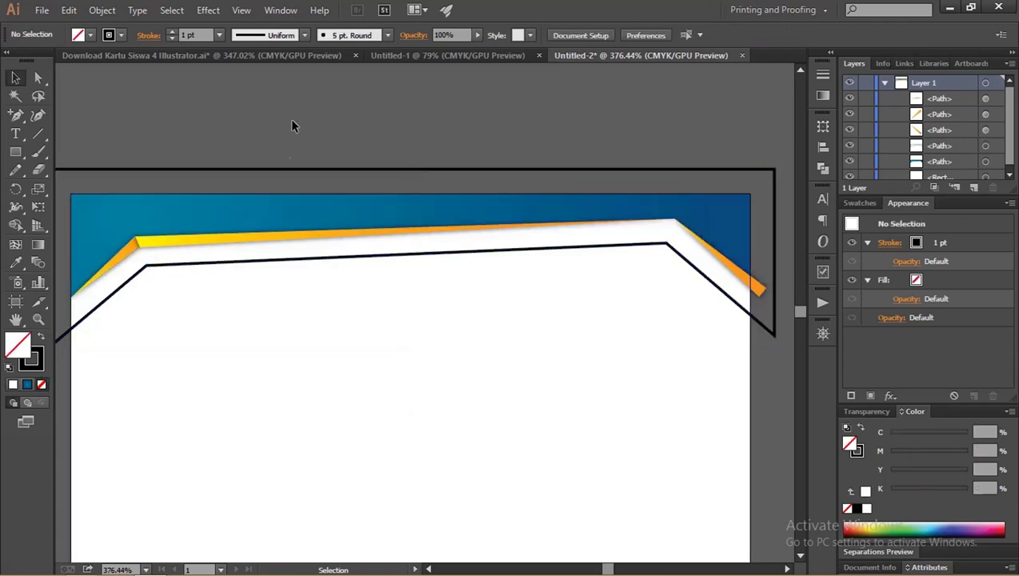
key(z)
mouse_move(143, 256)
mouse_down()
mouse_move(207, 265)
mouse_move(229, 281)
mouse_up()
alt+click(231, 281)
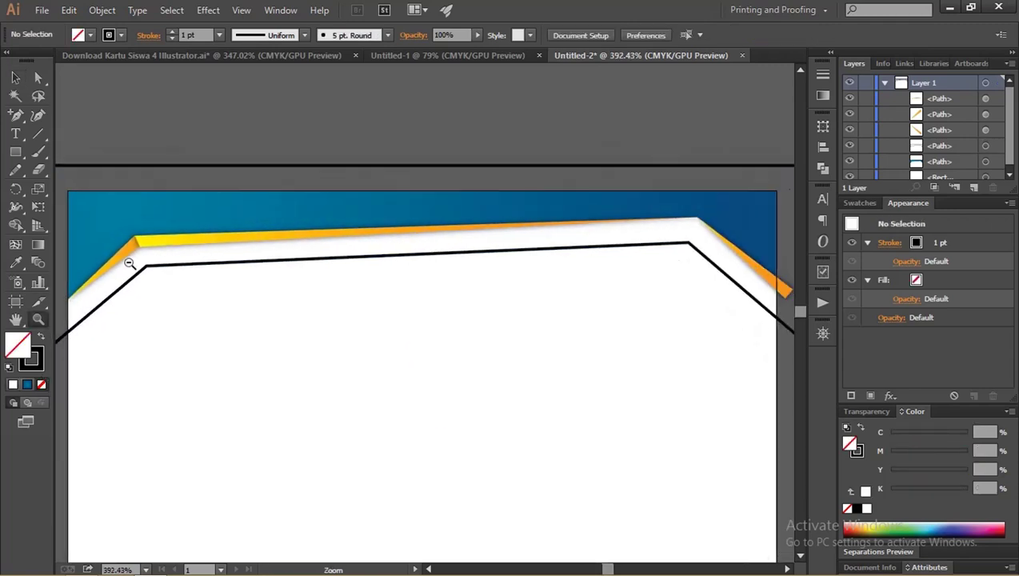
drag(108, 290, 154, 270)
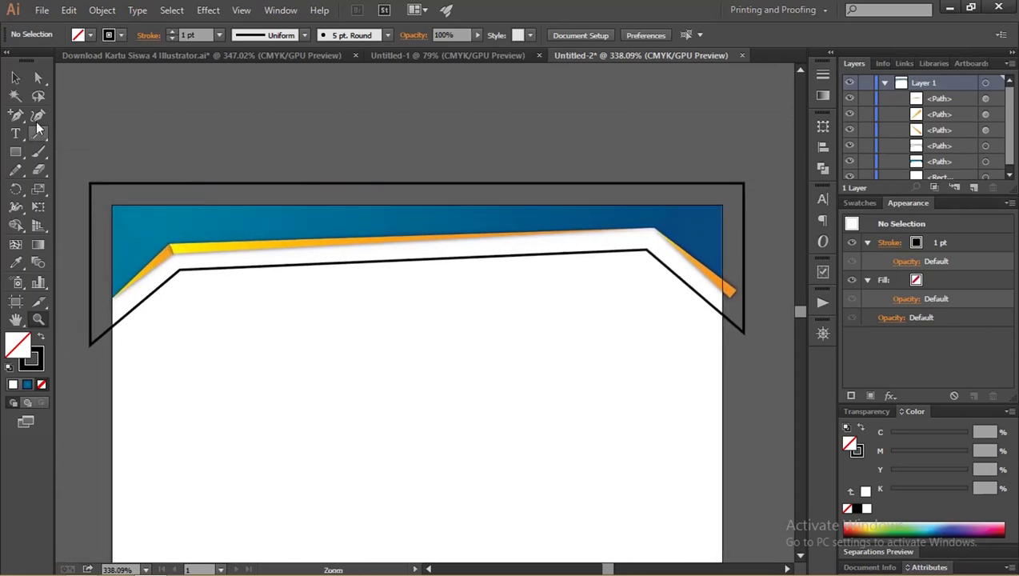
click(15, 78)
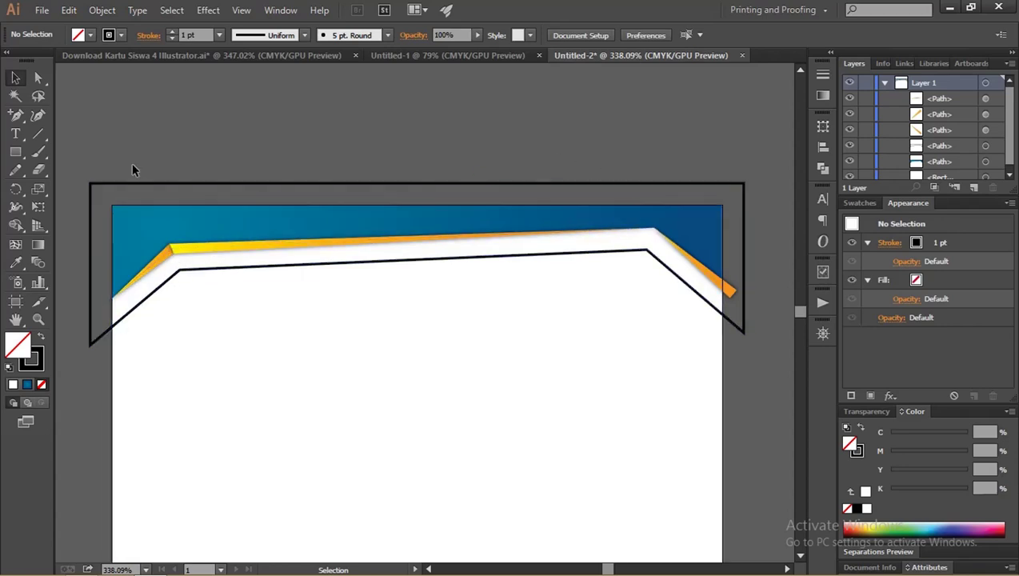
Delete the outline's top-left, top-right and bottom-right anchors, leaving an open angled line.
click(35, 77)
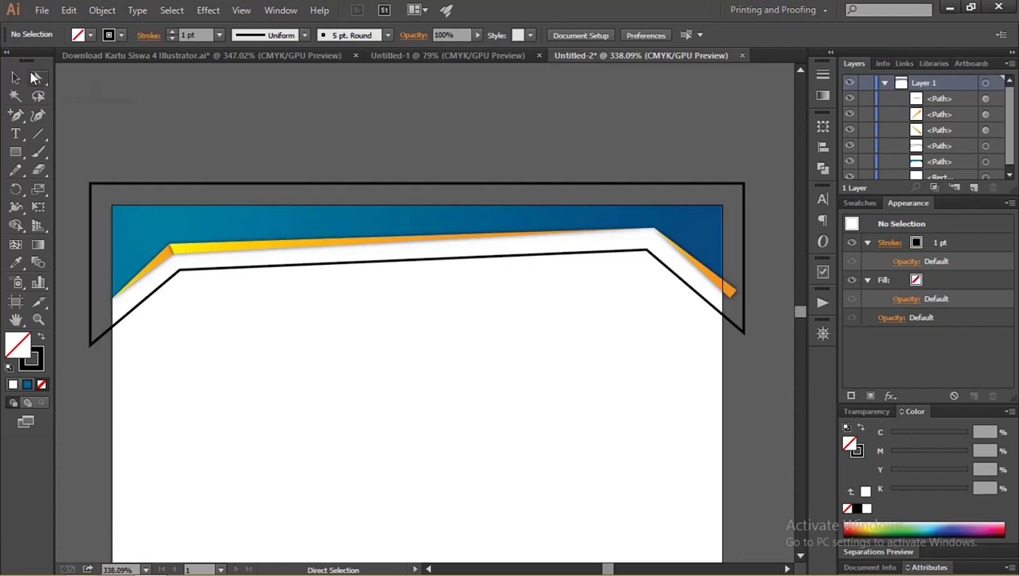
click(91, 187)
click(91, 187)
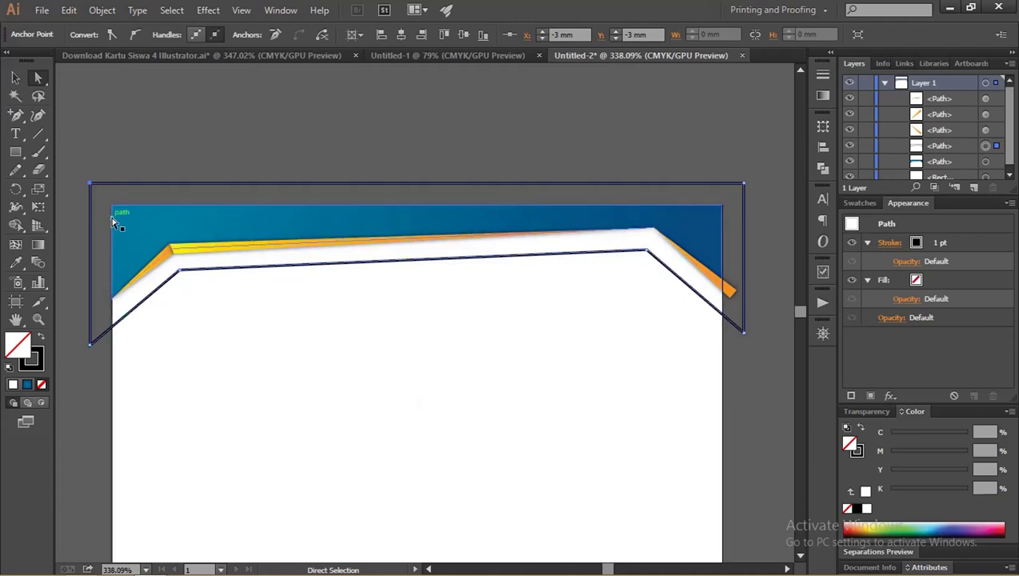
key(minus)
click(91, 182)
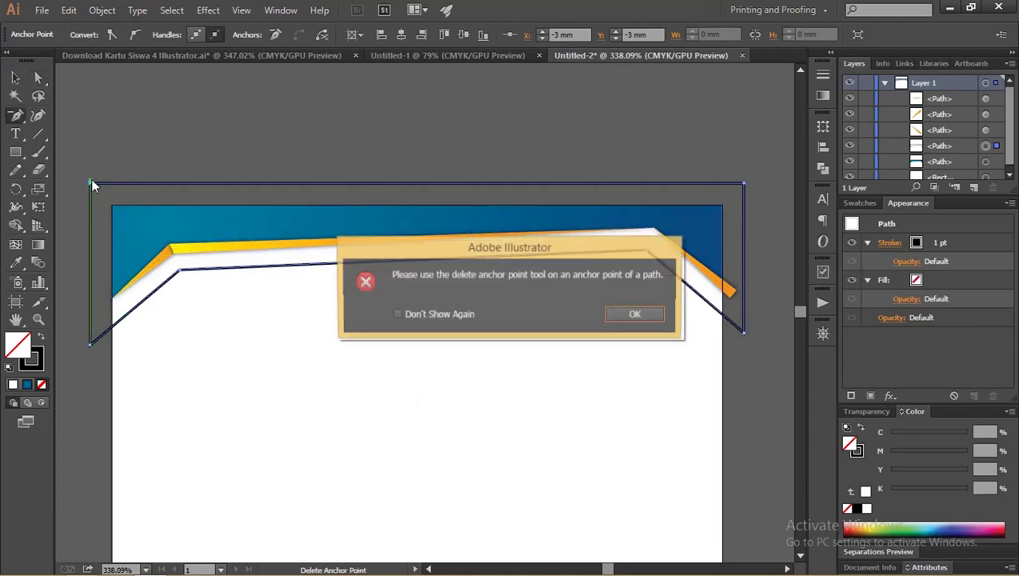
click(636, 314)
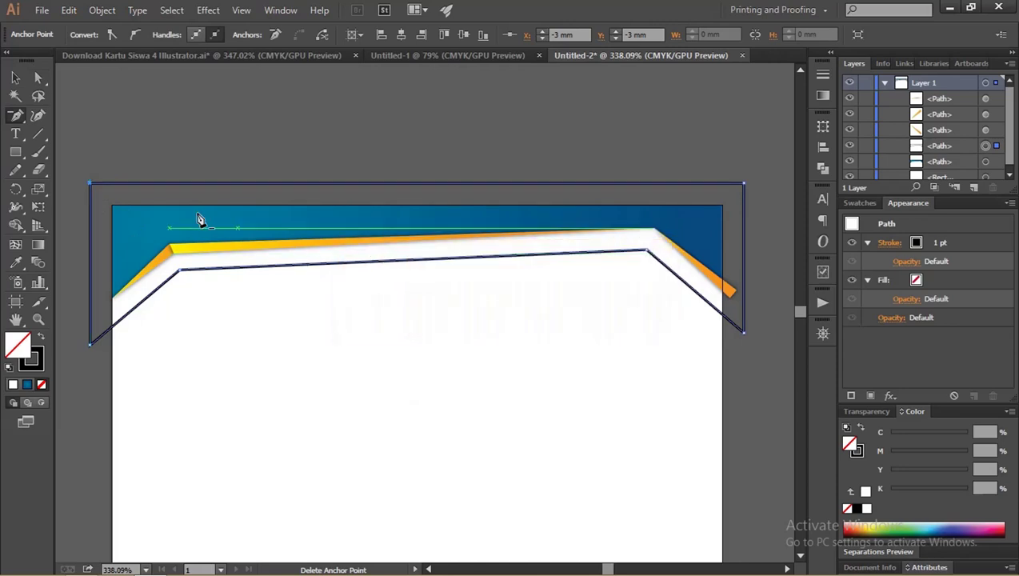
click(91, 184)
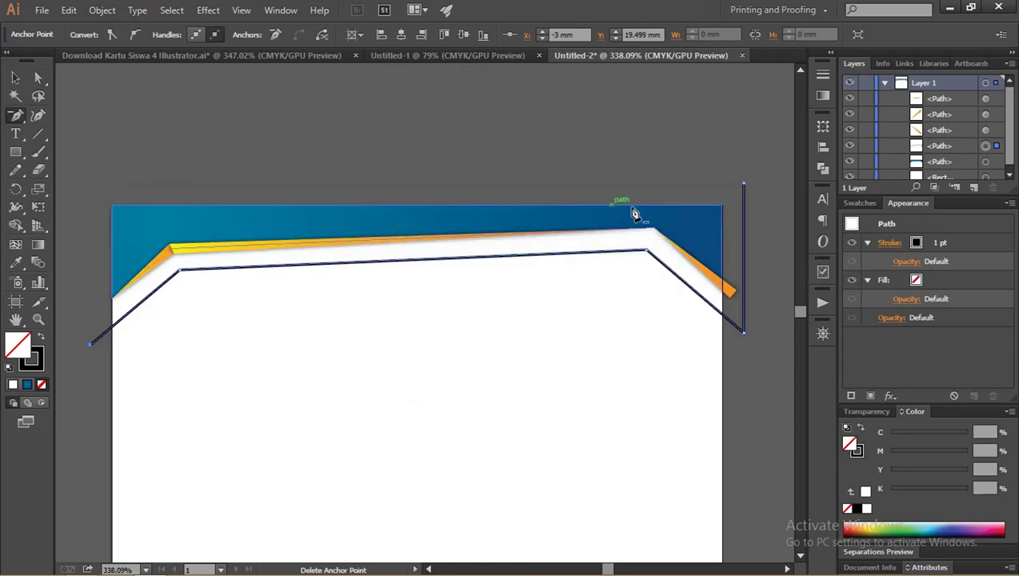
click(743, 184)
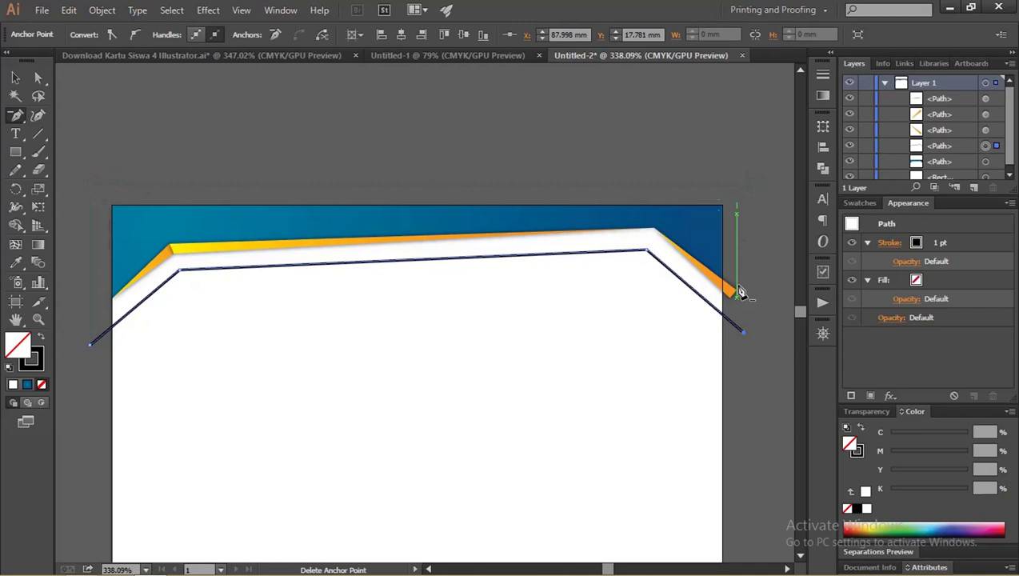
click(744, 332)
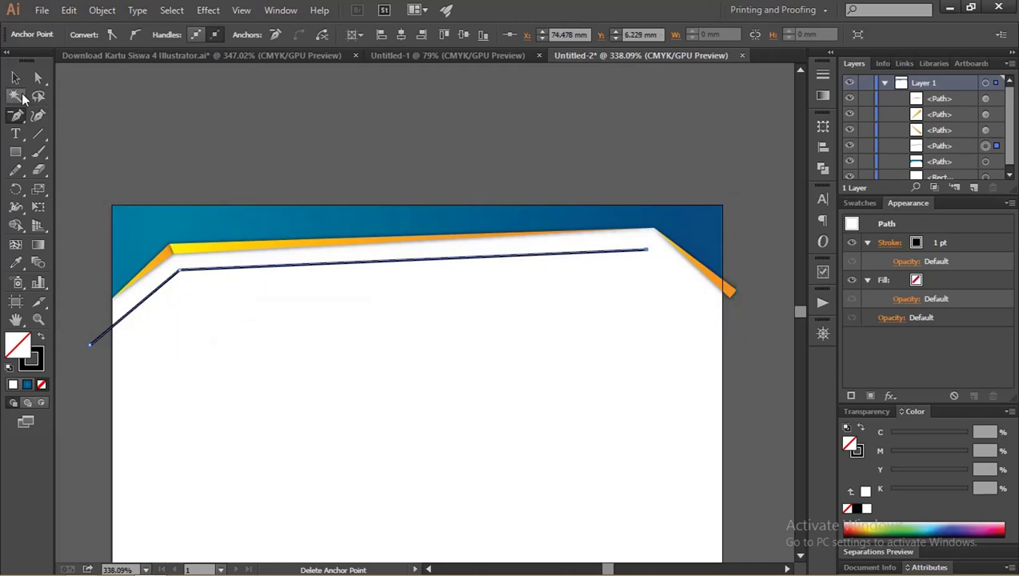
click(15, 78)
click(280, 271)
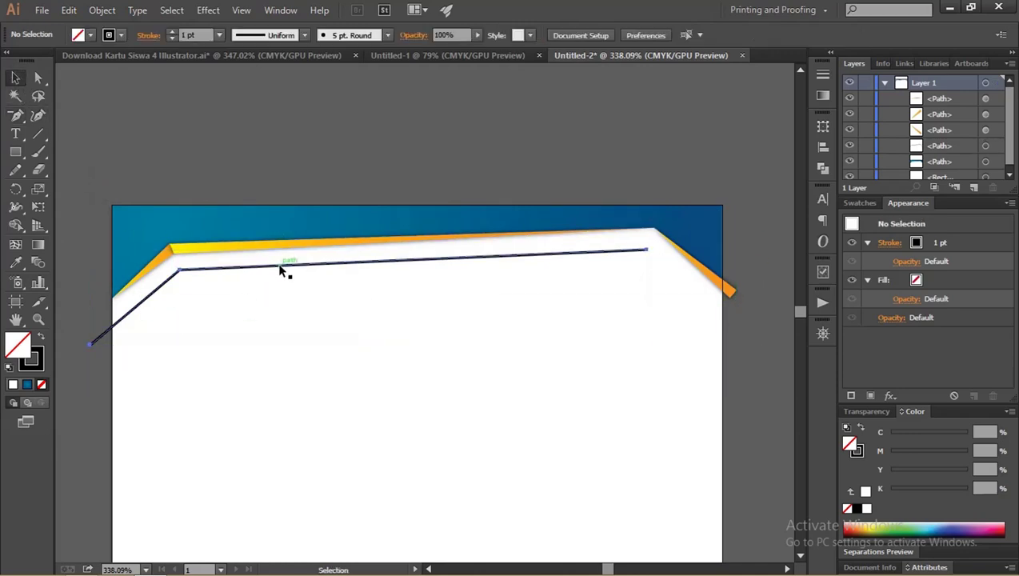
click(281, 267)
Give the black line a tapered profile, thick on the left, at 6 pt, and nudge its right end up.
click(173, 32)
click(173, 32)
click(174, 32)
click(173, 32)
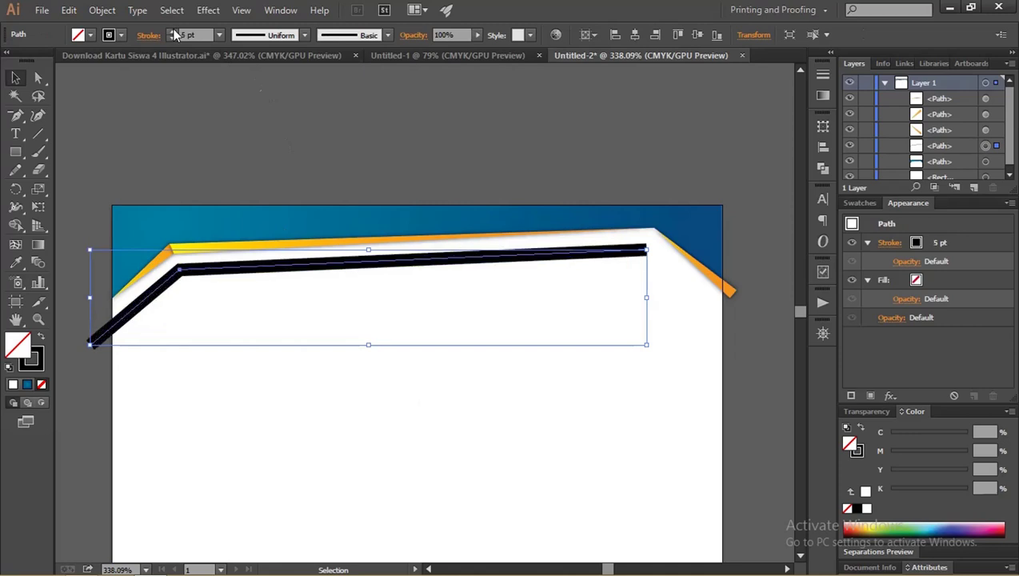
click(273, 38)
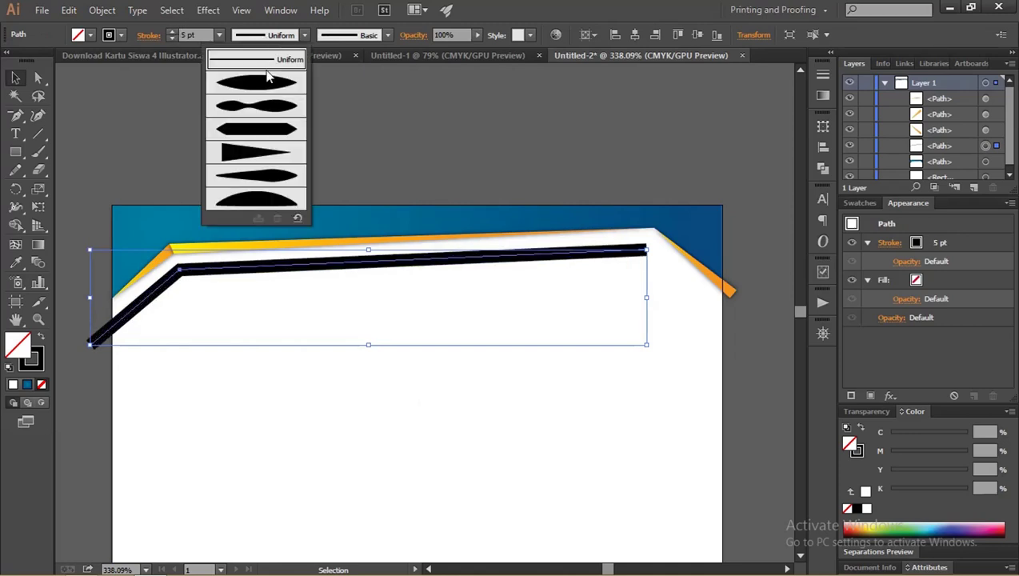
click(268, 152)
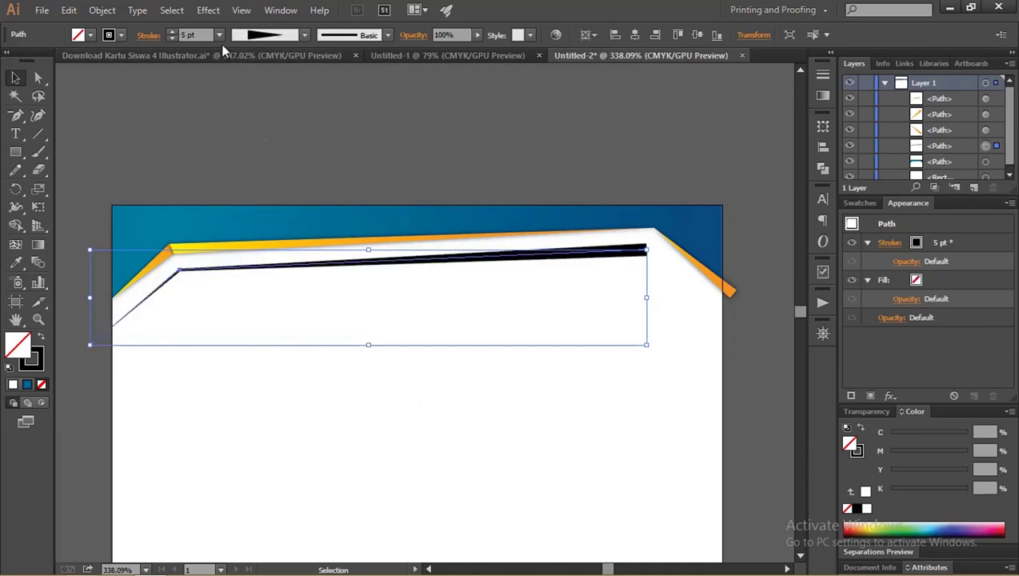
click(148, 36)
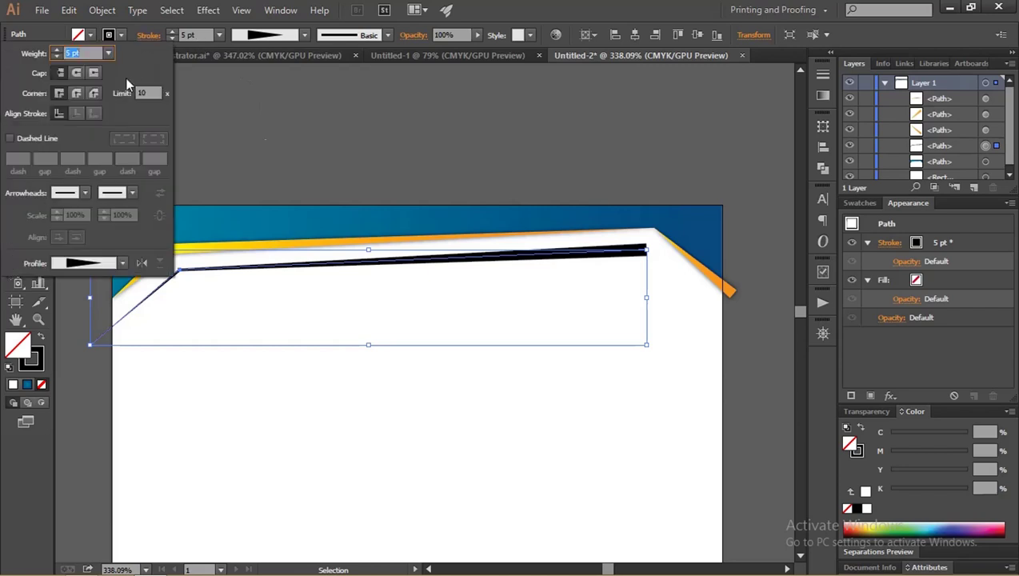
click(141, 261)
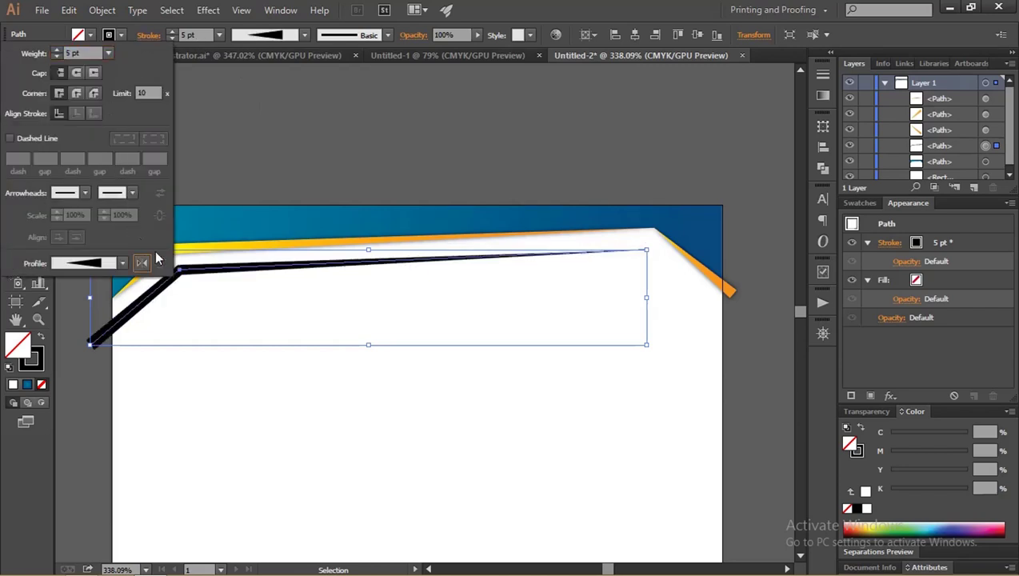
click(288, 141)
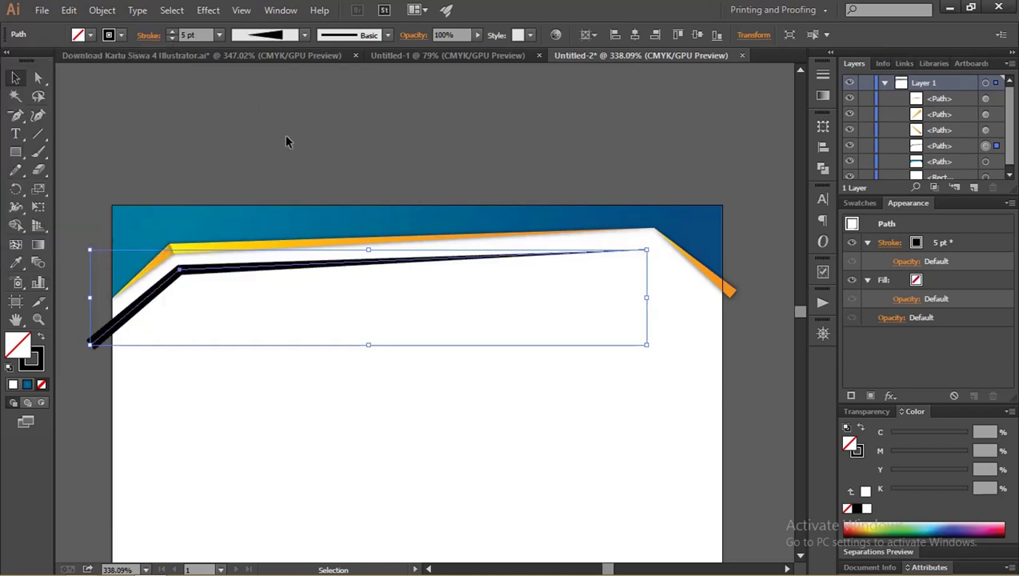
click(173, 33)
key(a)
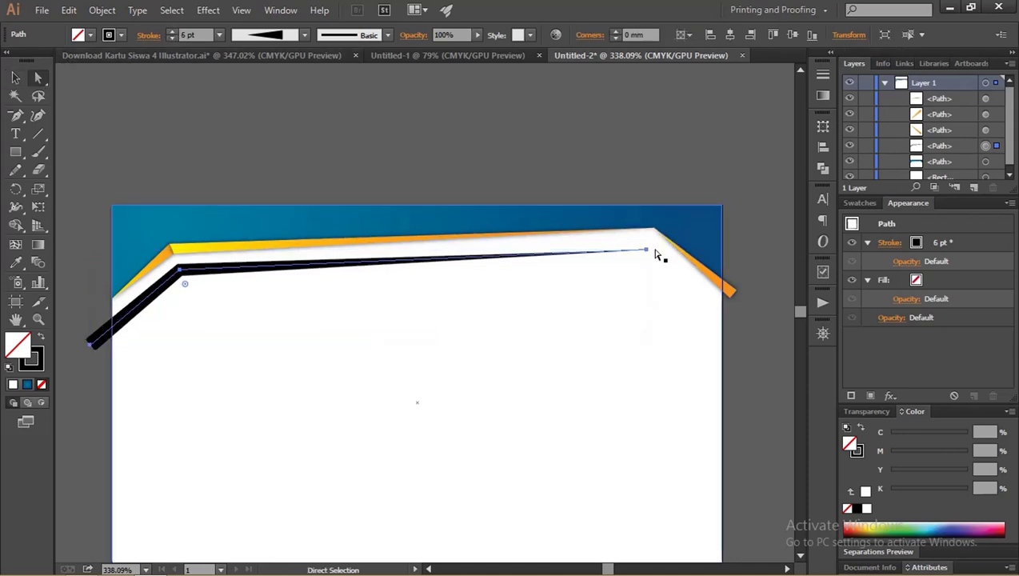
drag(648, 250, 645, 244)
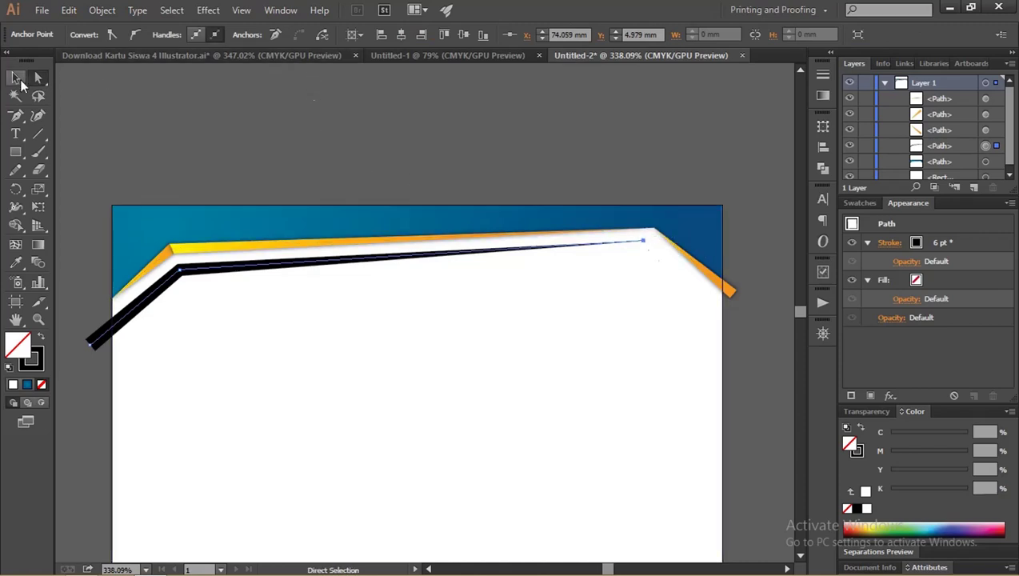
click(15, 78)
Increase the black stripe's stroke weight to 8 pt.
click(229, 100)
click(222, 268)
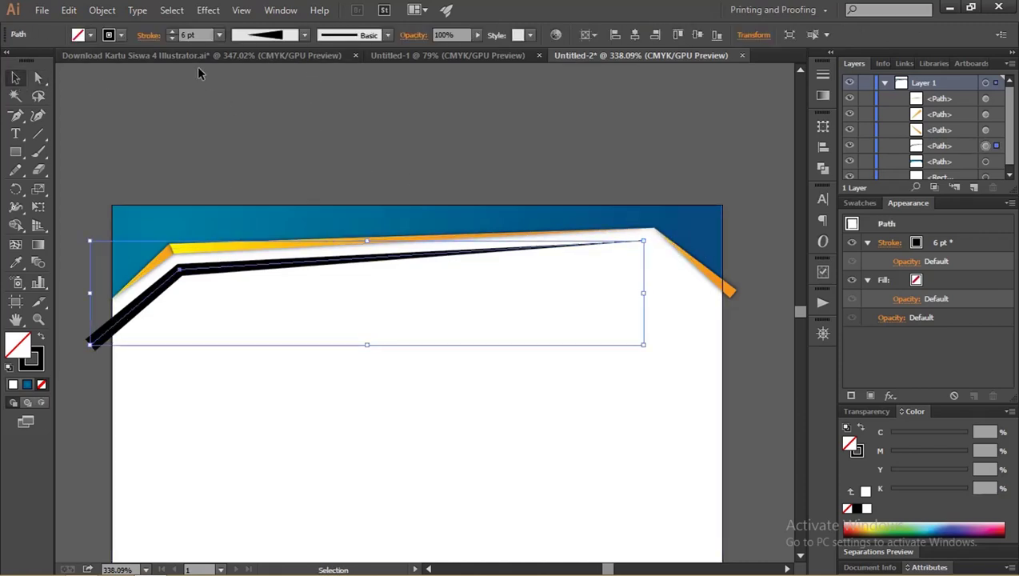
click(171, 32)
click(171, 32)
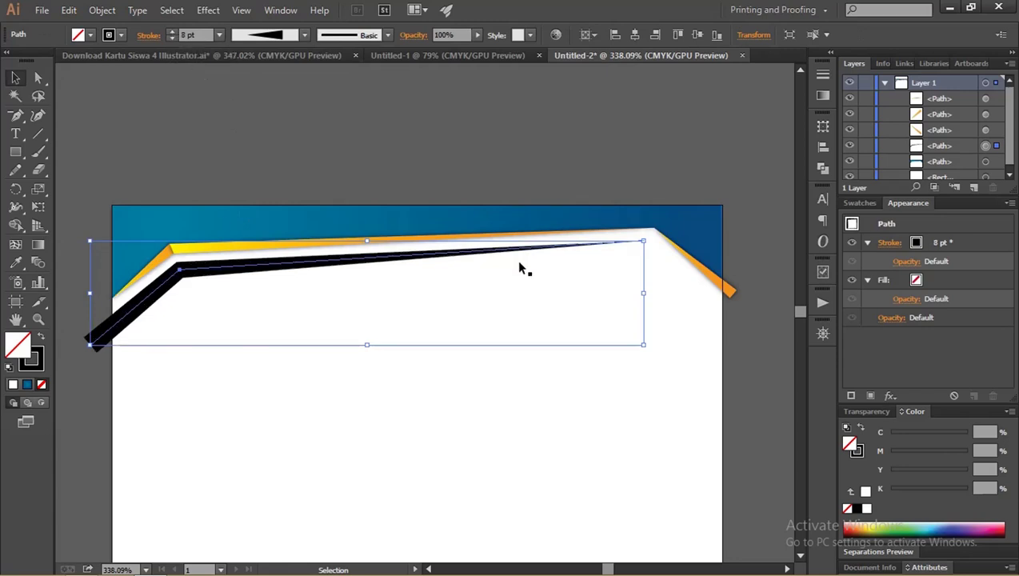
Raise the stripe's right end anchor slightly, to Y 4.357 mm.
click(38, 78)
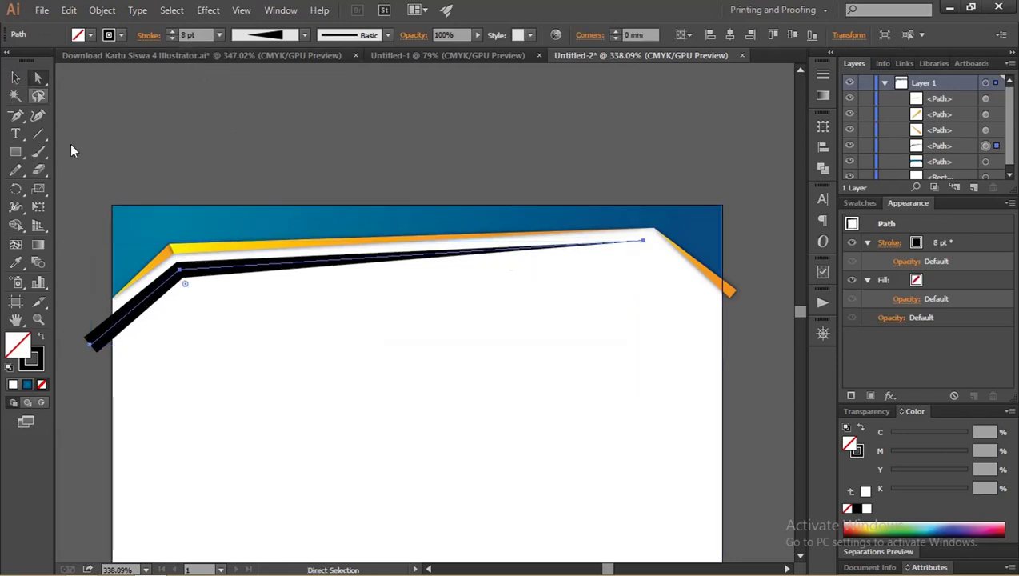
click(528, 194)
drag(639, 242, 645, 242)
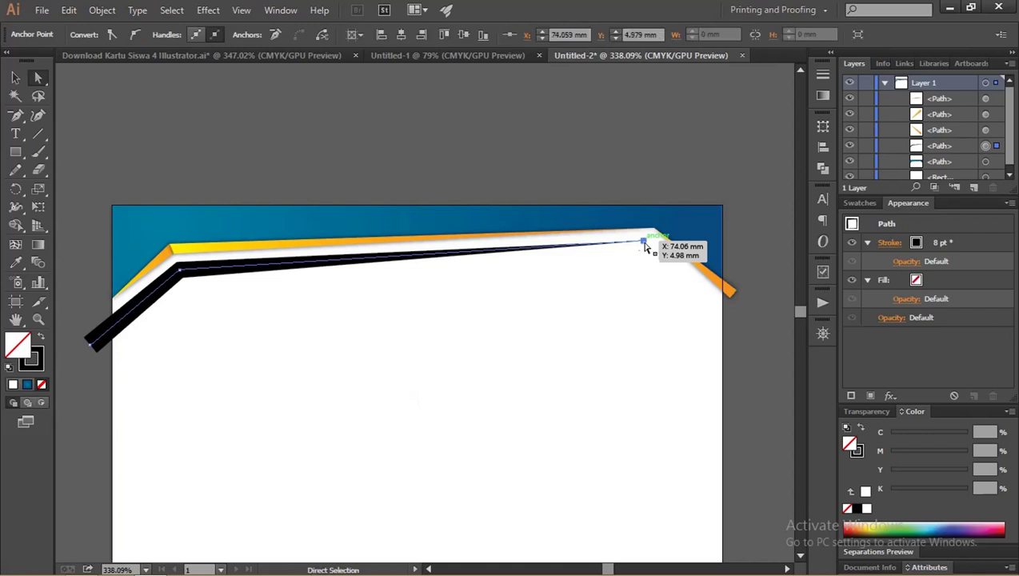
drag(646, 242, 644, 236)
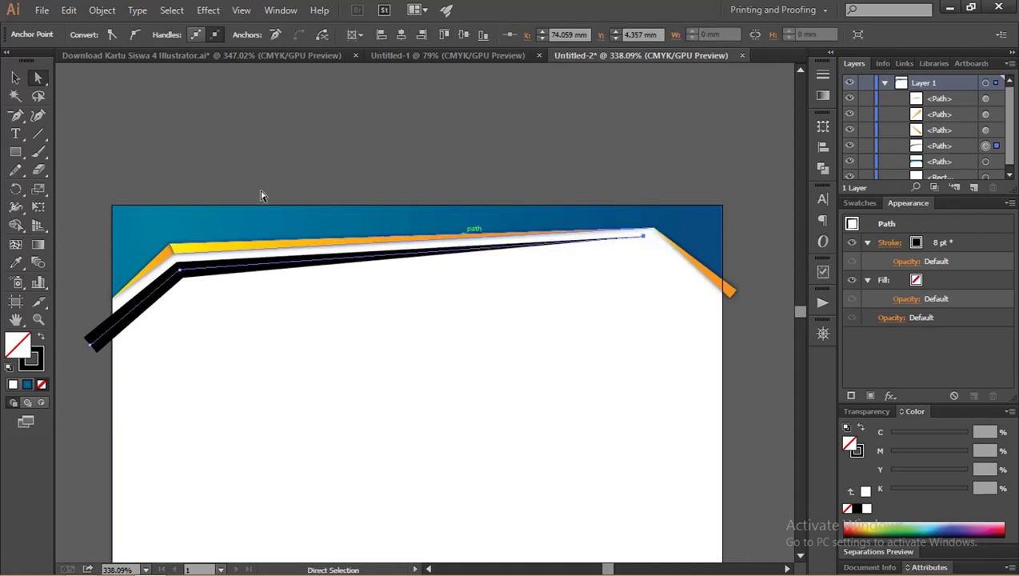
key(v)
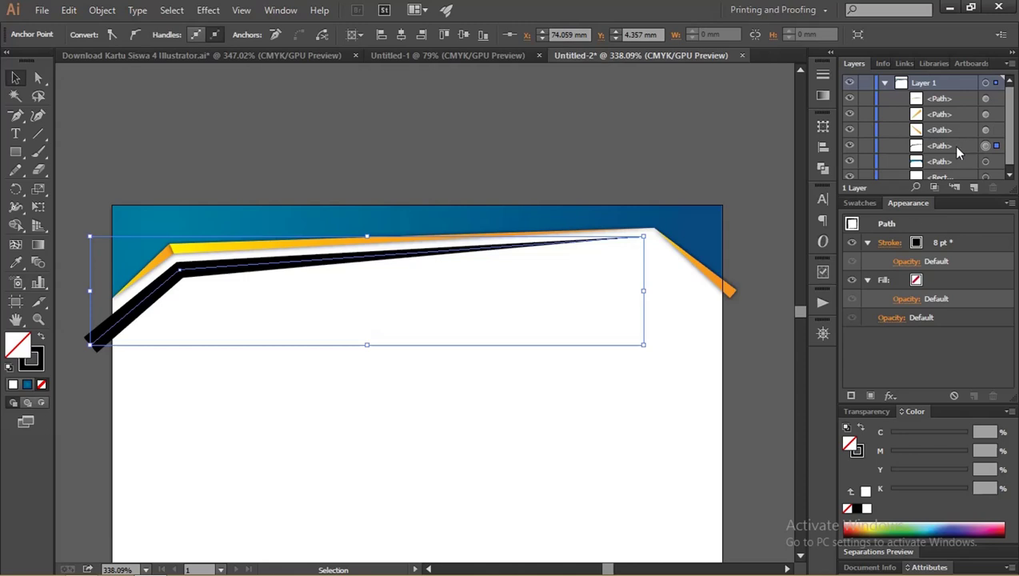
Duplicate the black stripe path and expand one copy into a filled shape.
mouse_move(951, 146)
mouse_down()
mouse_move(973, 188)
mouse_move(941, 161)
mouse_up()
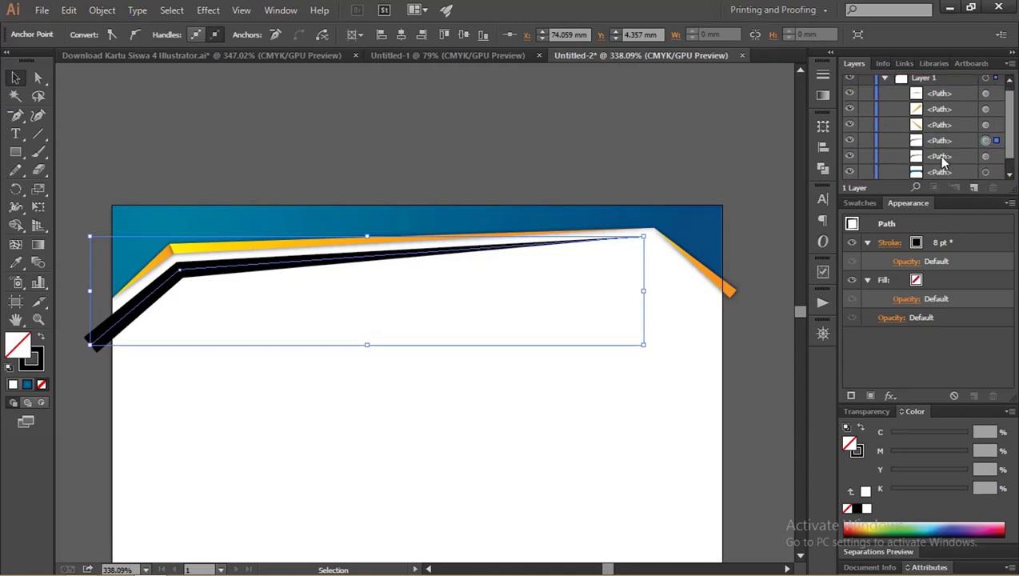
click(986, 156)
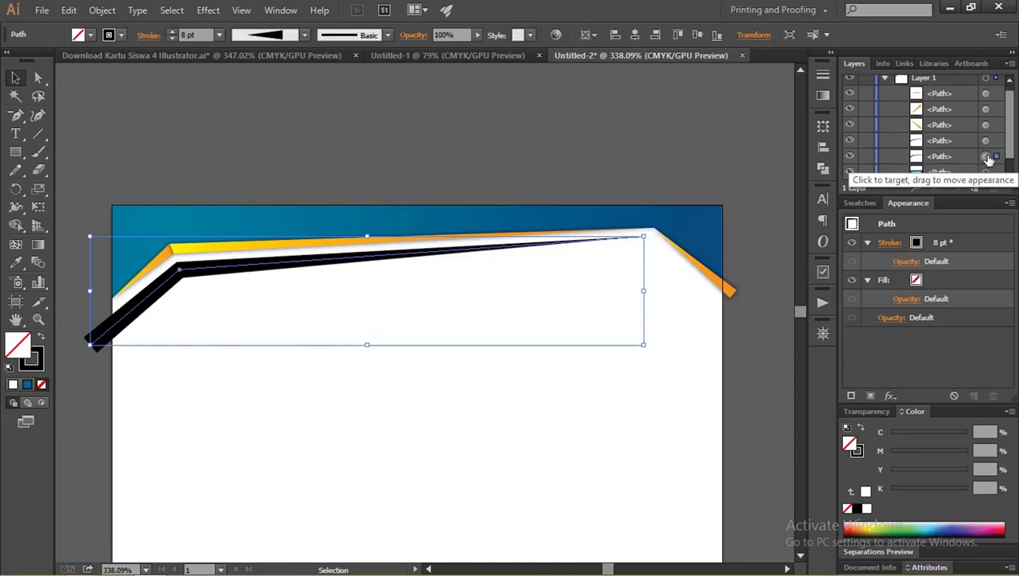
click(102, 9)
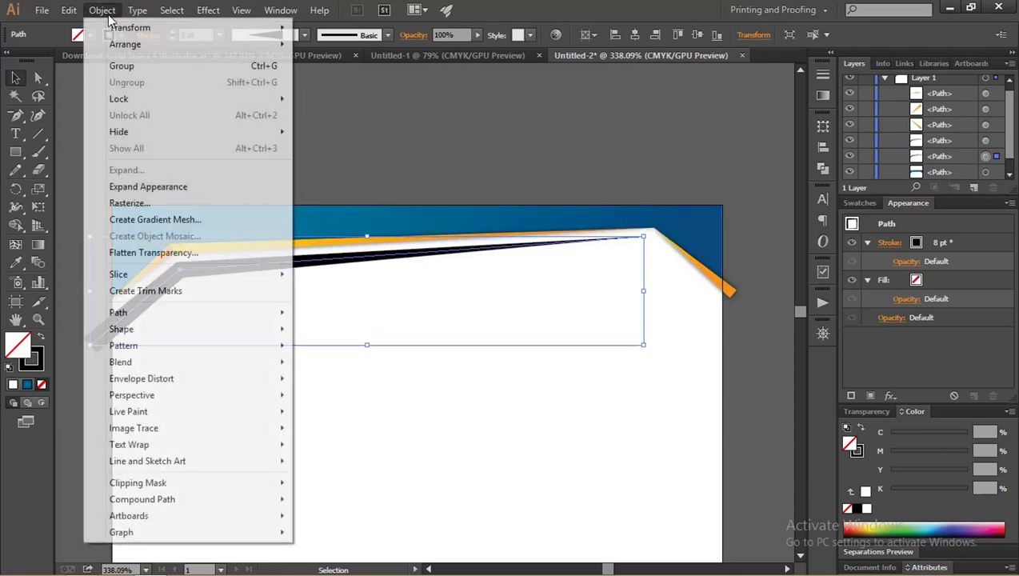
click(143, 187)
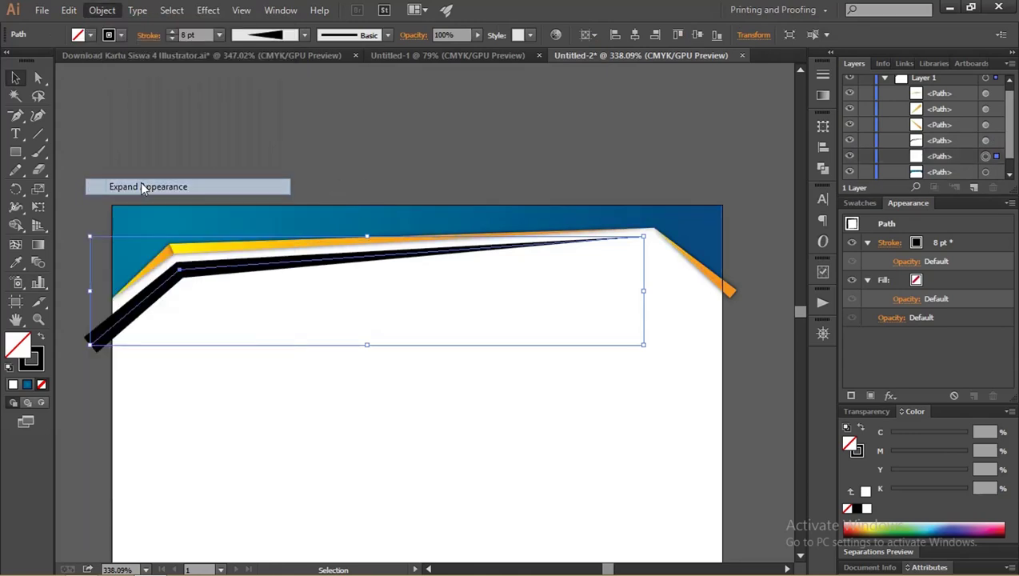
Make the other copy a thin, uniform white stroke with no fill.
click(986, 140)
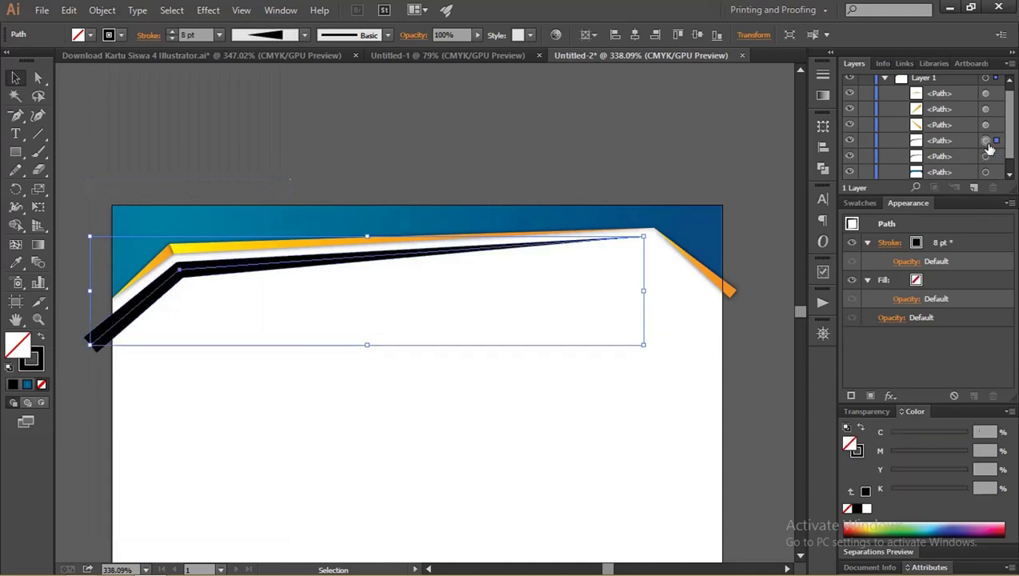
click(220, 35)
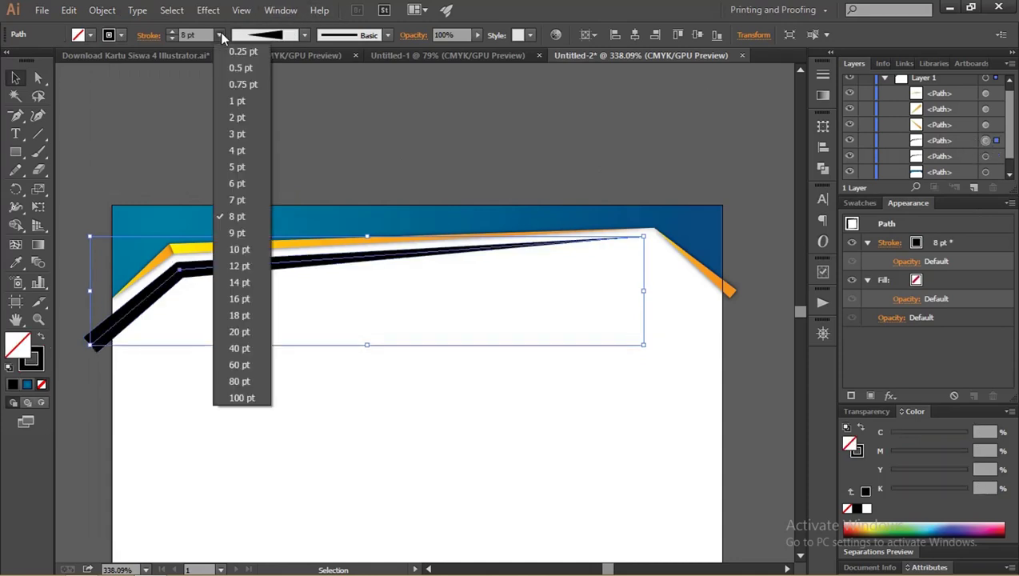
click(248, 35)
click(249, 34)
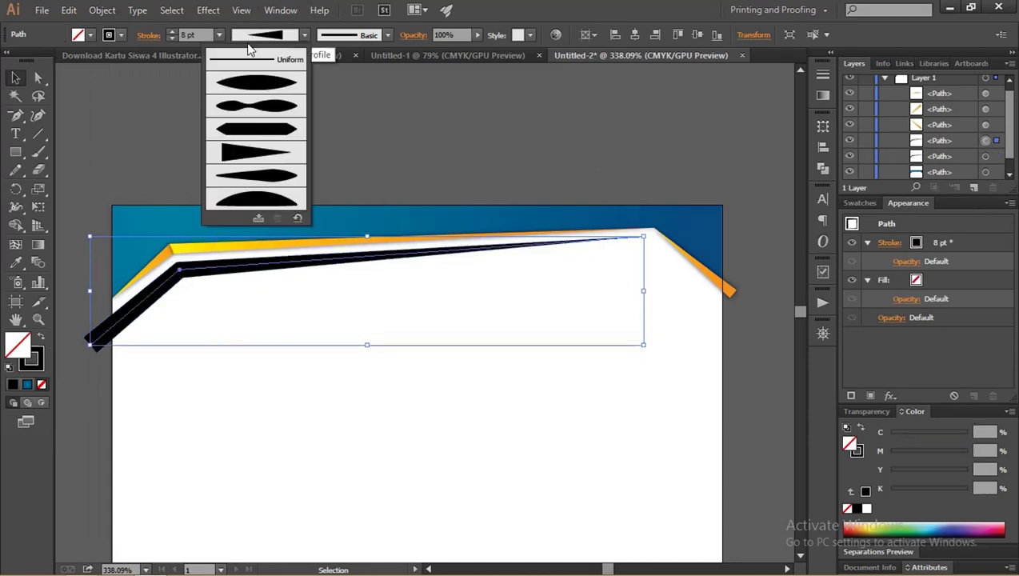
click(248, 60)
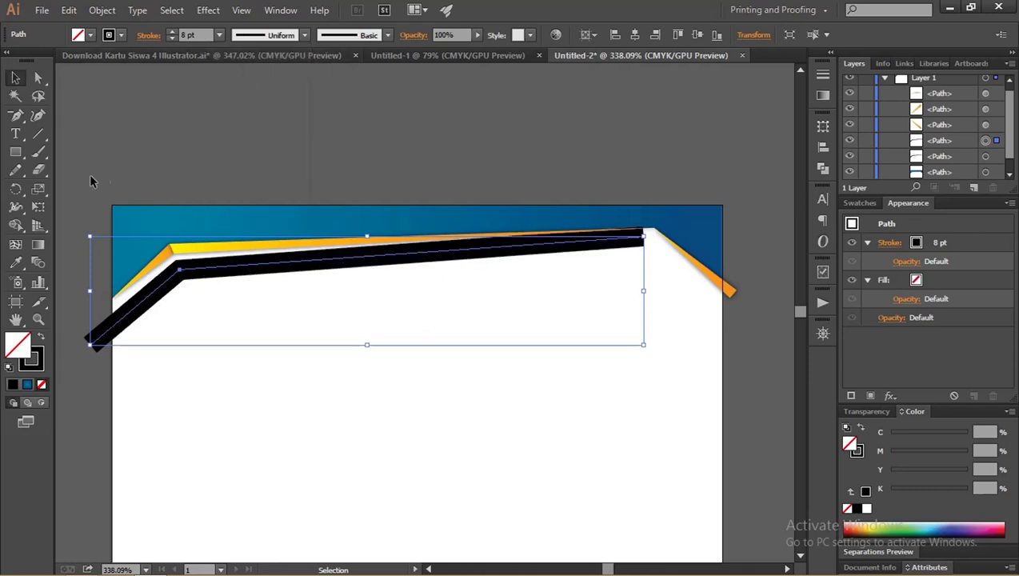
click(220, 34)
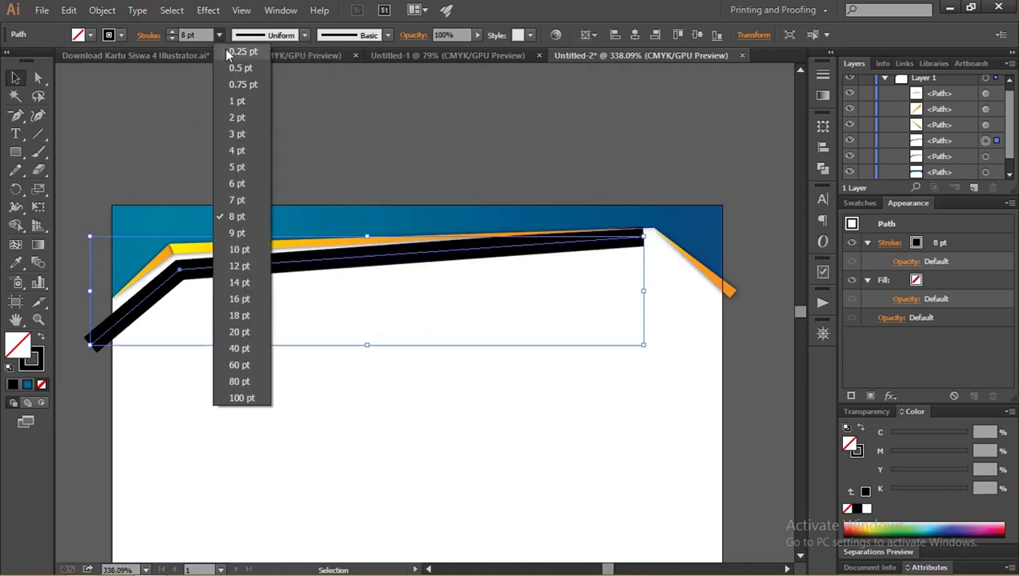
click(227, 51)
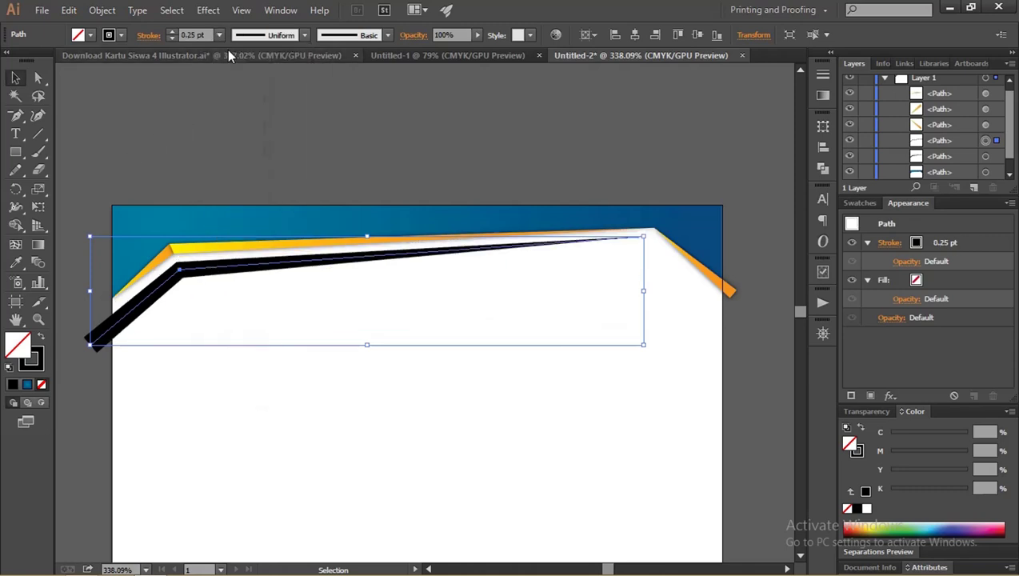
key(d)
click(39, 338)
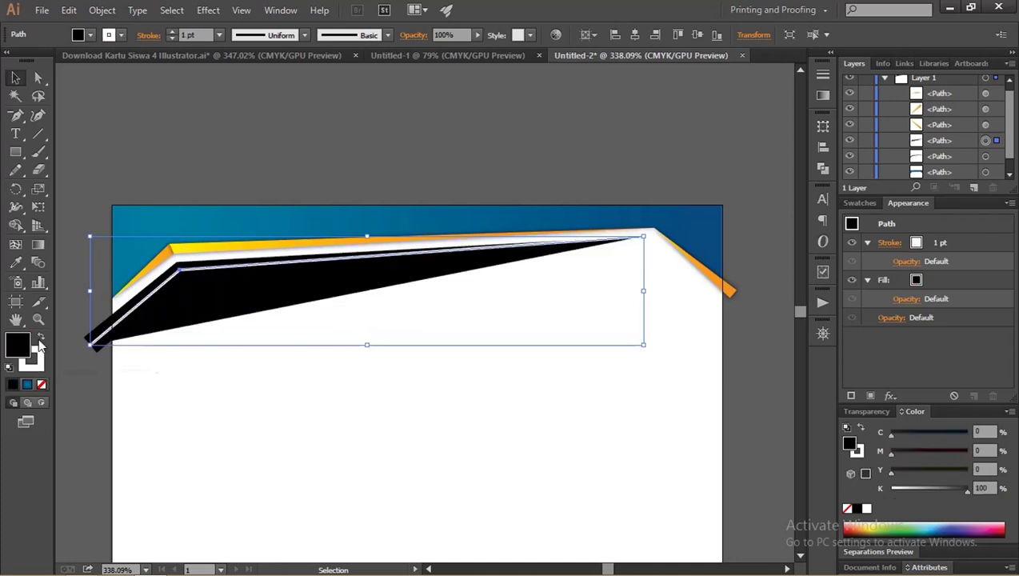
click(45, 382)
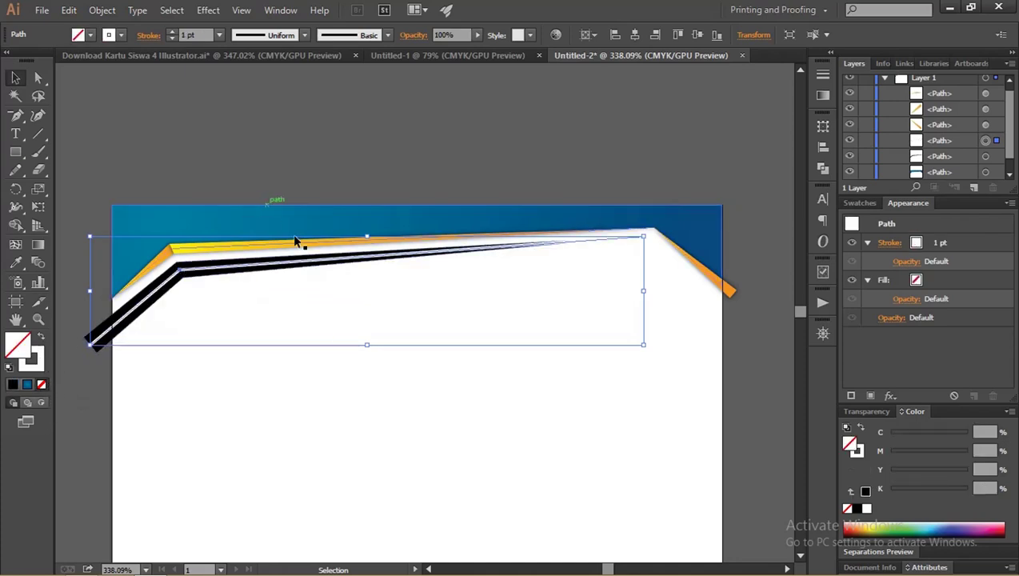
key(ctrl+shift+a)
Set the thin white line along the stripe to 0.25 pt.
key(z)
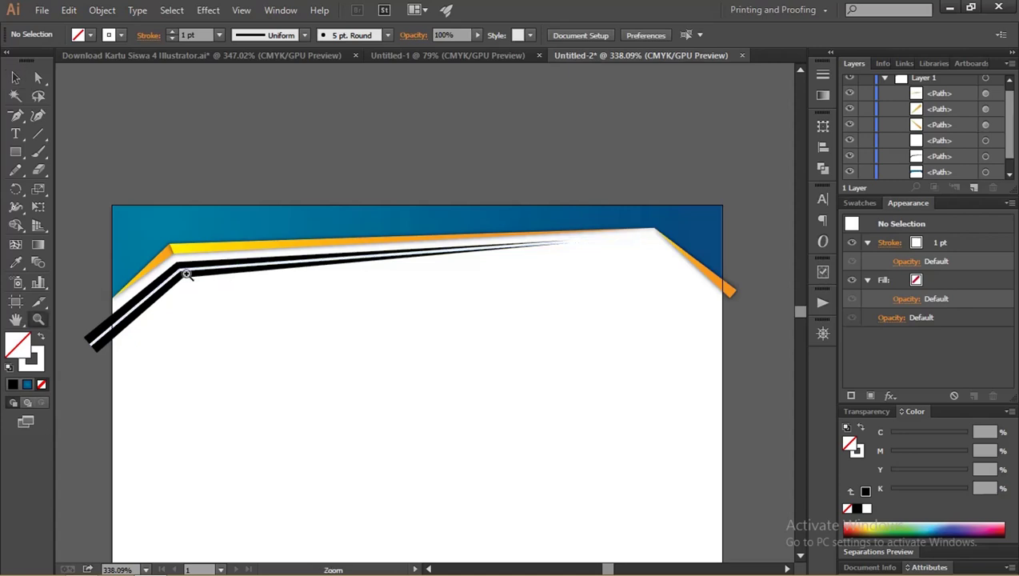
mouse_move(183, 283)
mouse_down()
mouse_move(238, 282)
mouse_move(220, 290)
mouse_up()
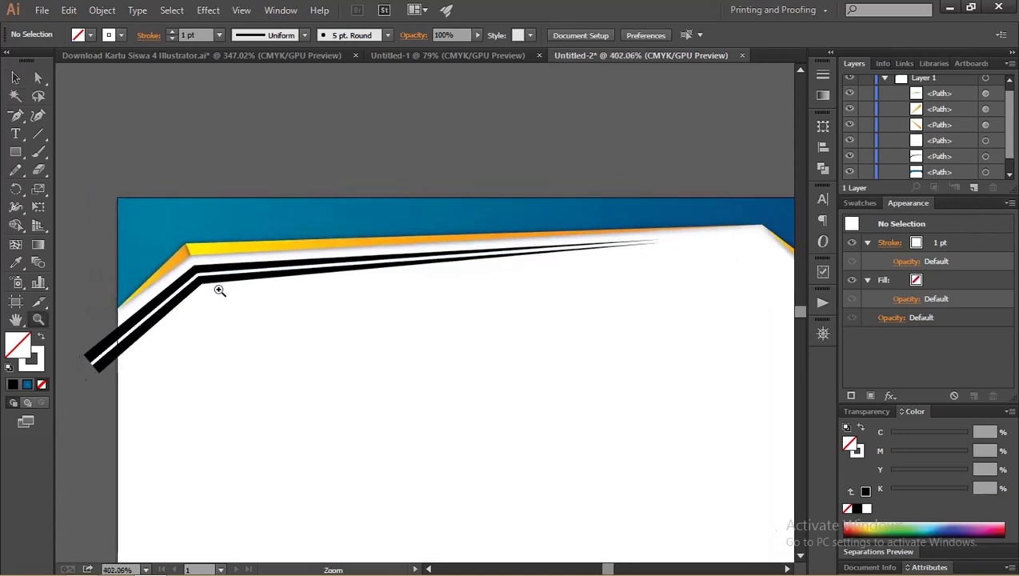
key(v)
click(211, 276)
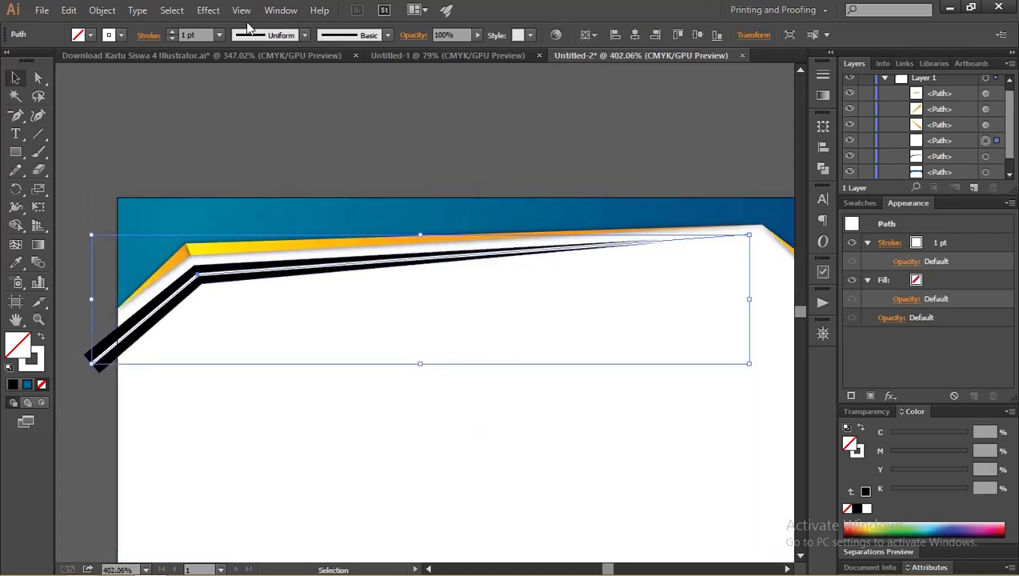
click(219, 34)
click(222, 54)
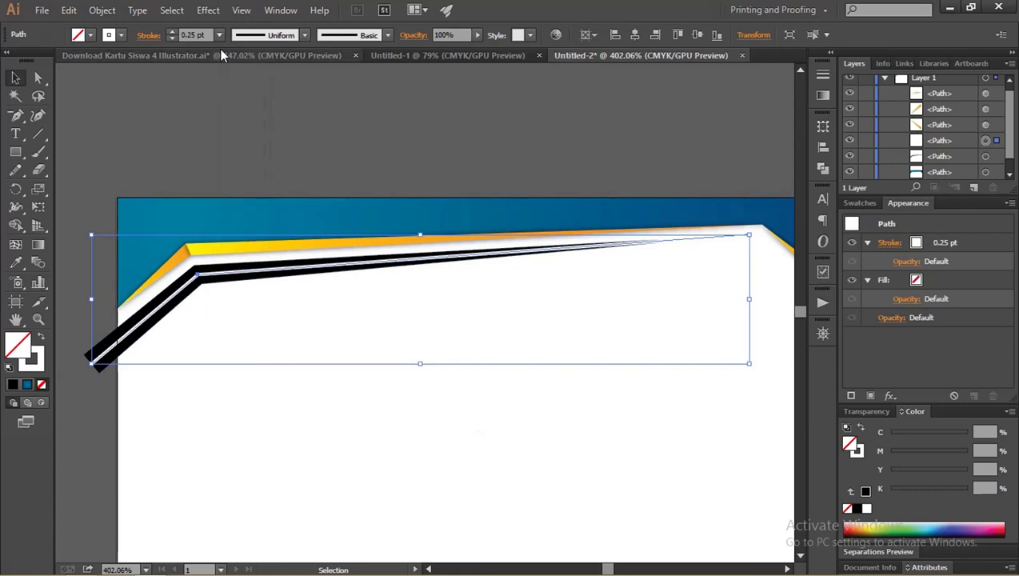
Divide the black stripe along the white line with Pathfinder.
click(223, 155)
key(z)
drag(205, 280, 294, 298)
alt+click(294, 297)
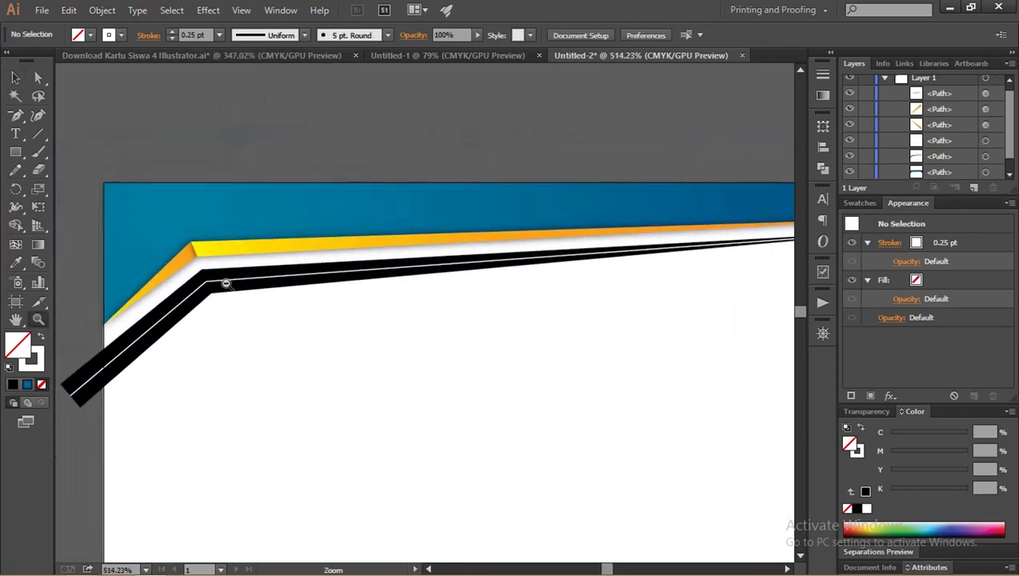
key(v)
click(203, 291)
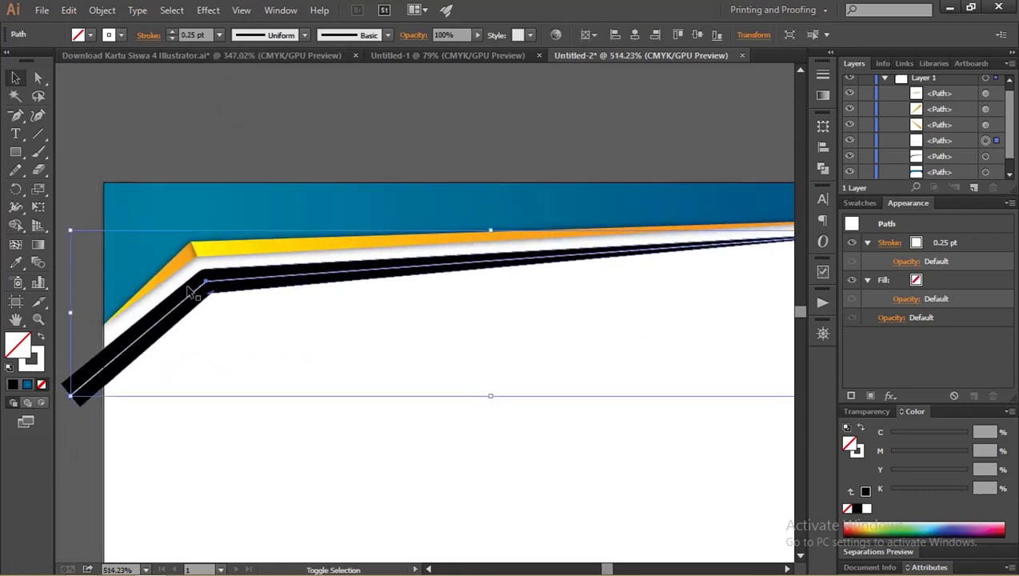
shift+click(205, 289)
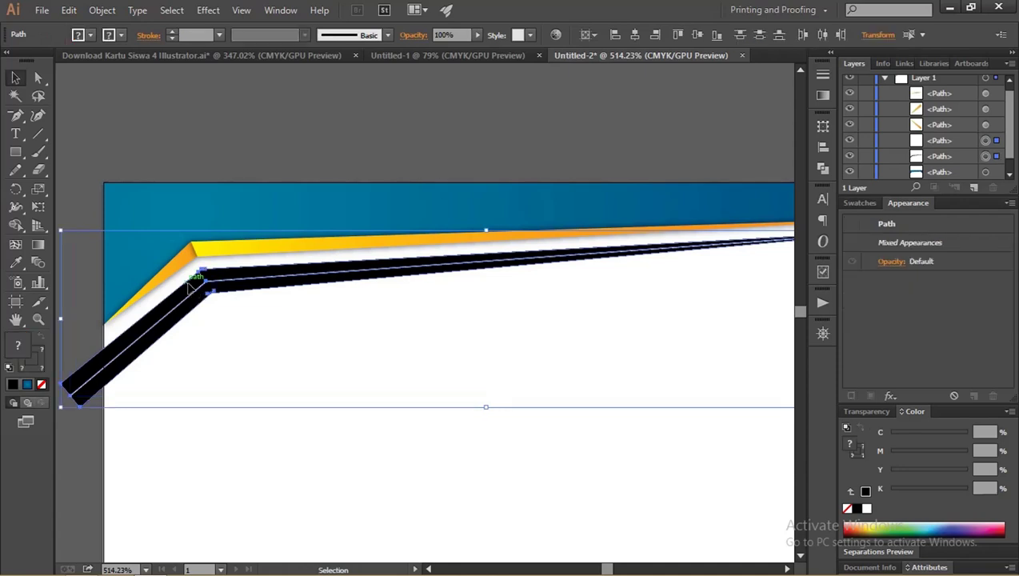
click(821, 169)
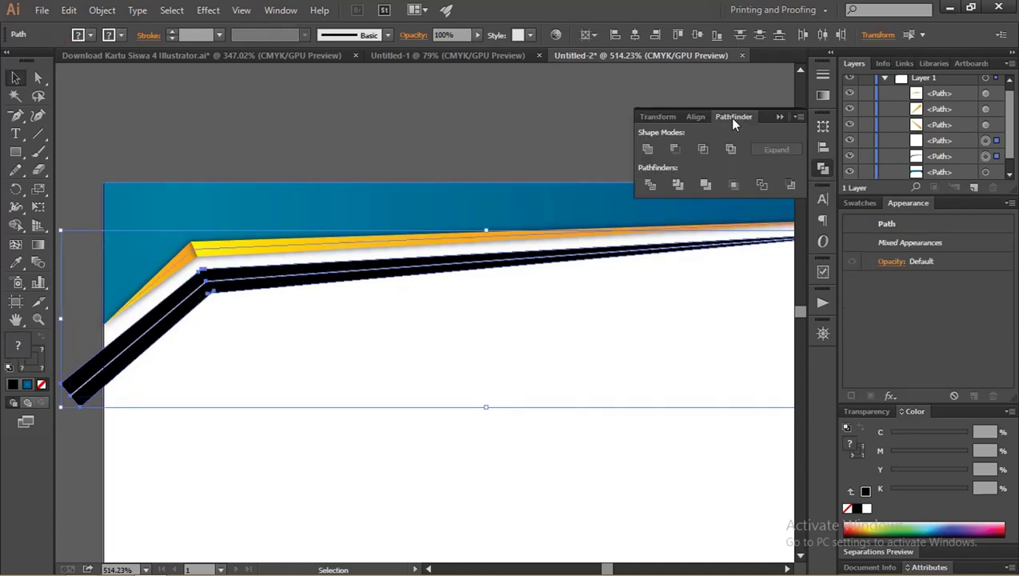
click(650, 185)
Ungroup the divided stripe pieces and nudge the upper piece slightly upward.
scroll(353, 184, down, 2)
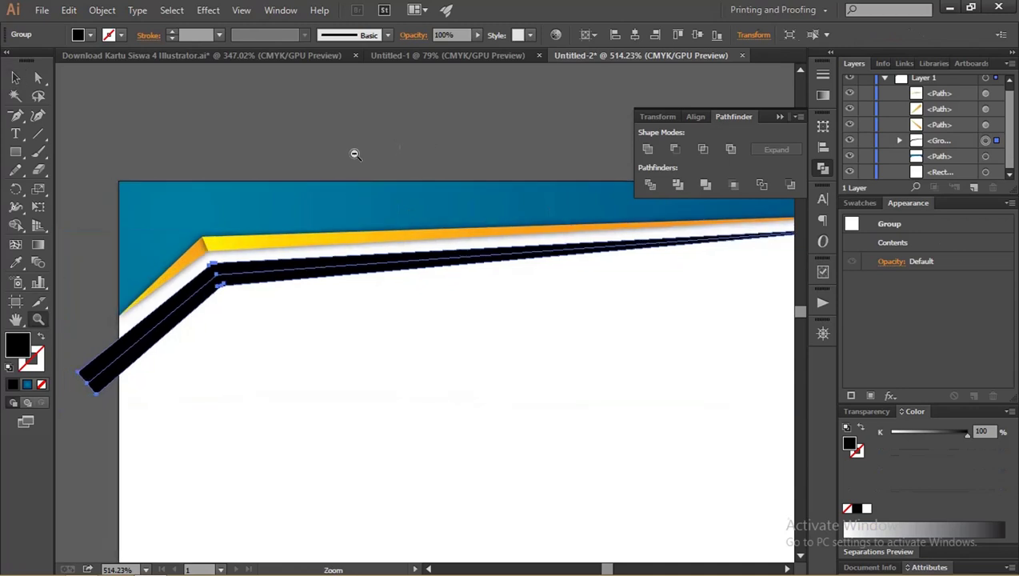
mouse_move(353, 152)
mouse_down()
mouse_move(444, 193)
mouse_move(316, 185)
mouse_up()
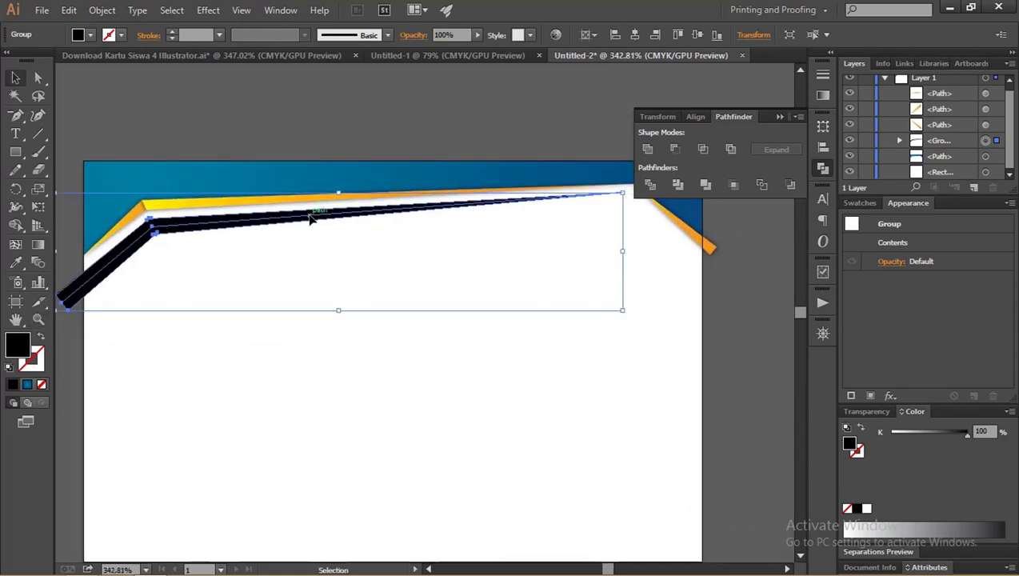
right_click(311, 215)
click(364, 303)
click(369, 137)
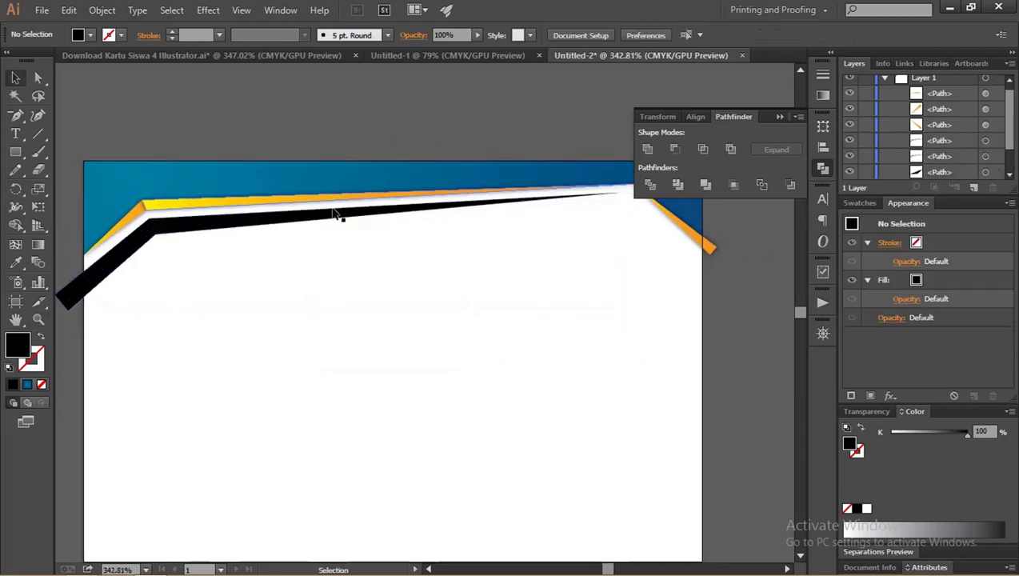
drag(337, 212, 336, 206)
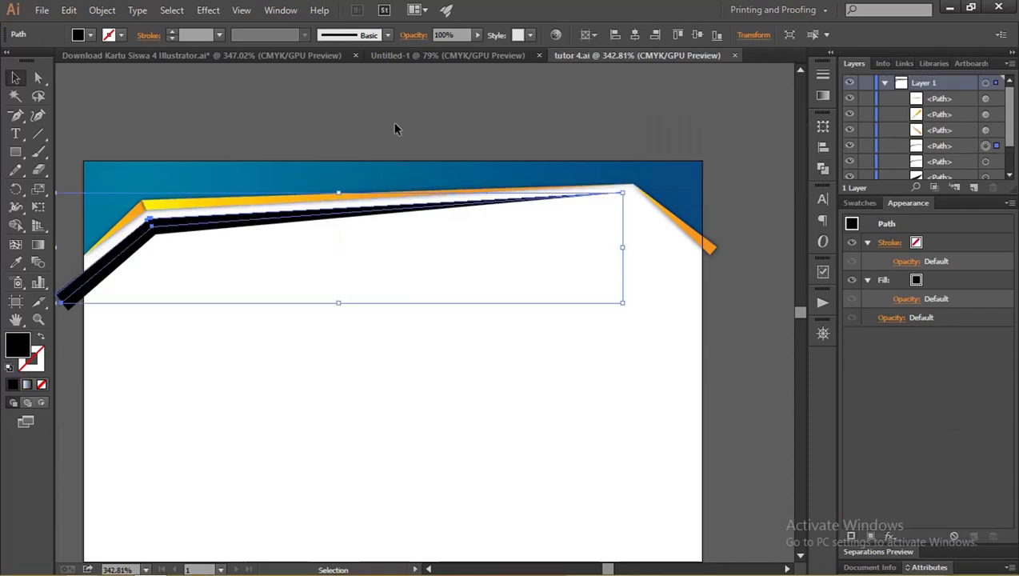
Move the lower black stripe up tight against the upper one.
click(393, 122)
click(256, 221)
right_click(255, 221)
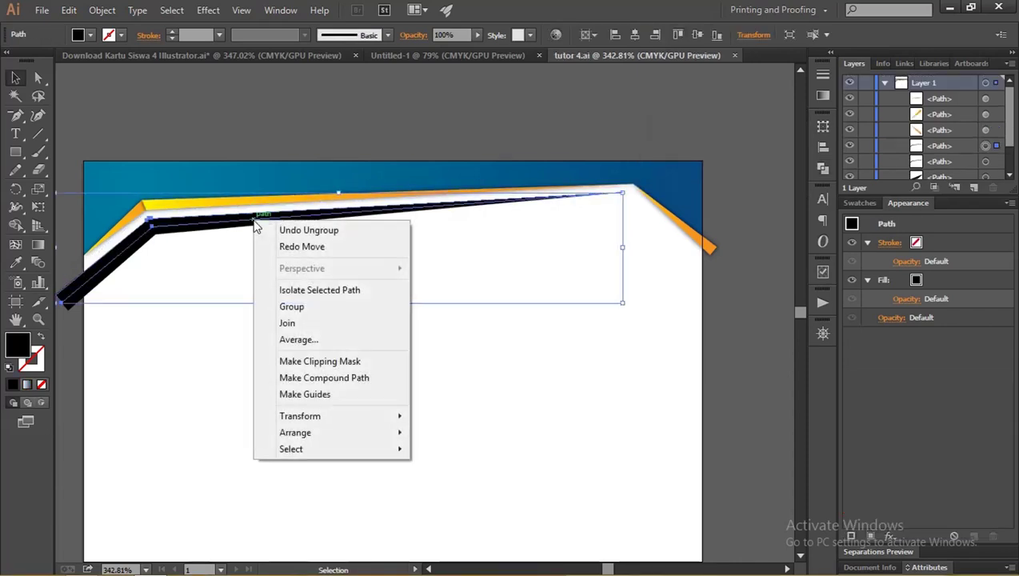
click(284, 177)
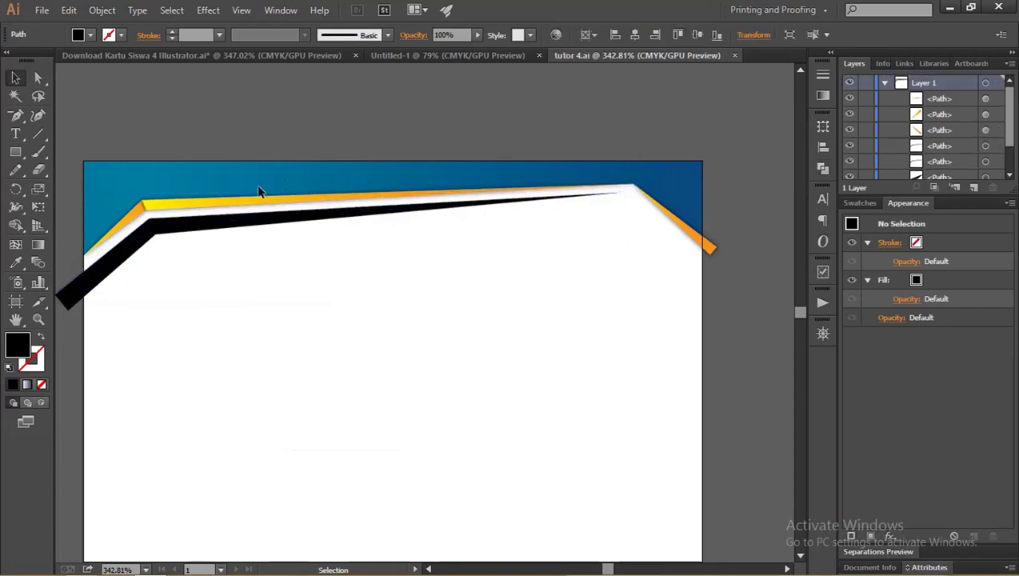
click(239, 236)
drag(240, 238, 239, 231)
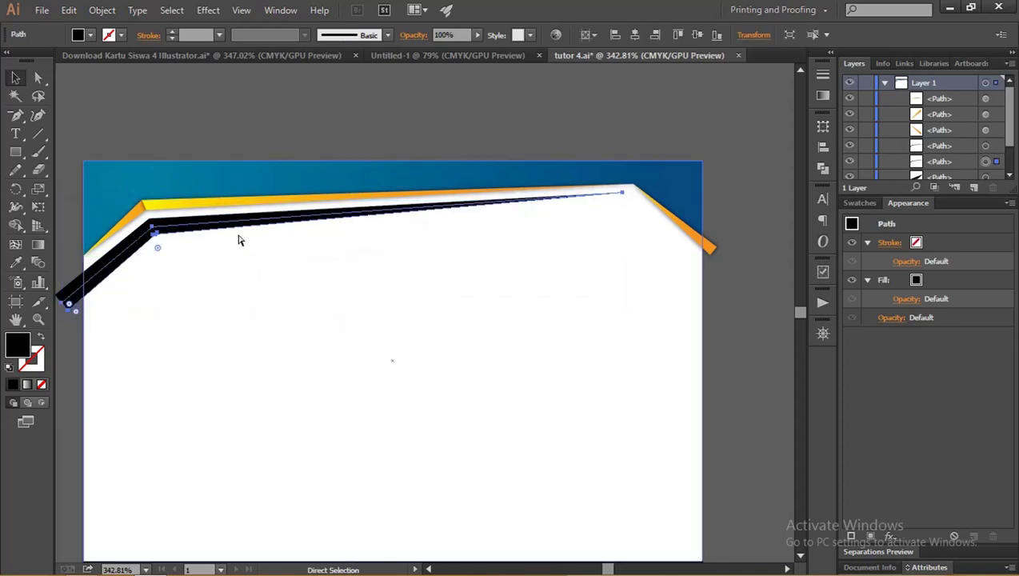
Fill the first stripe with a red-to-orange linear gradient.
click(824, 95)
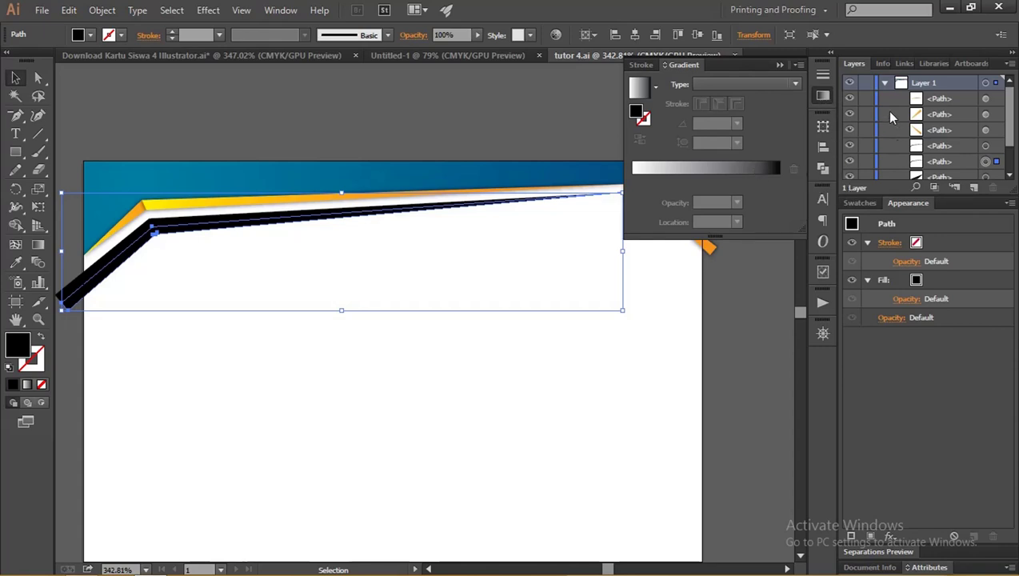
click(861, 203)
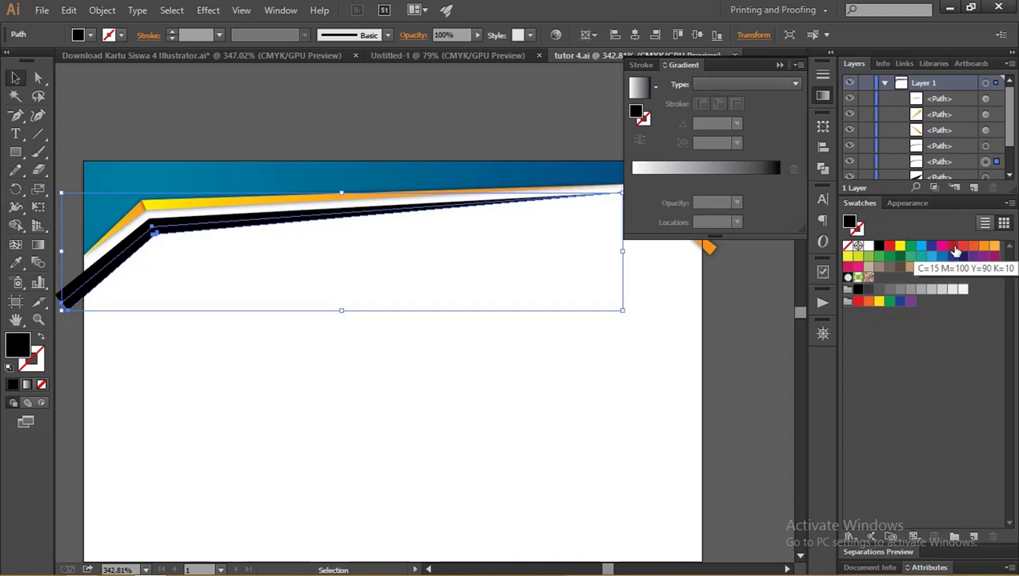
drag(953, 247, 674, 182)
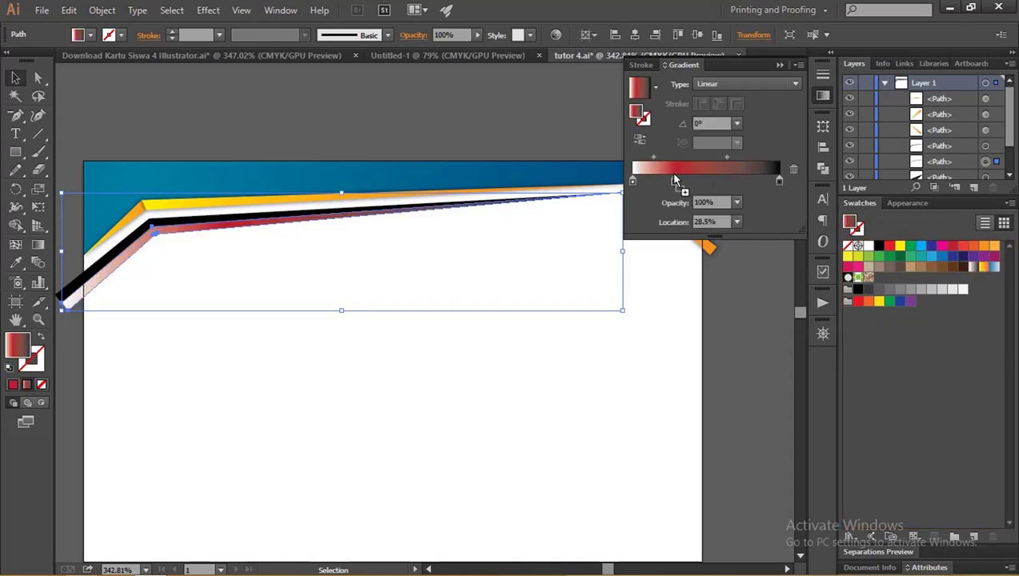
click(632, 180)
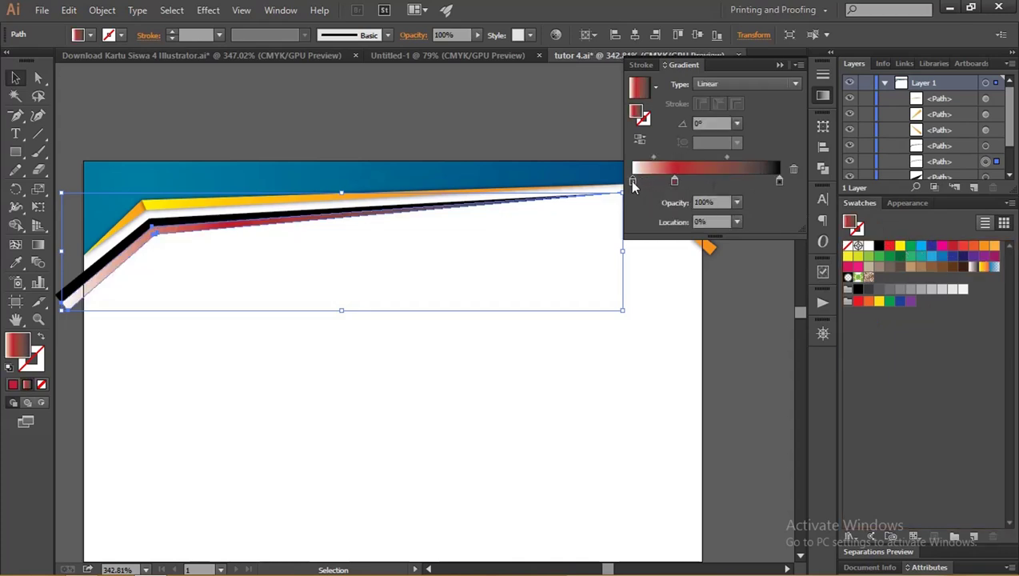
click(794, 173)
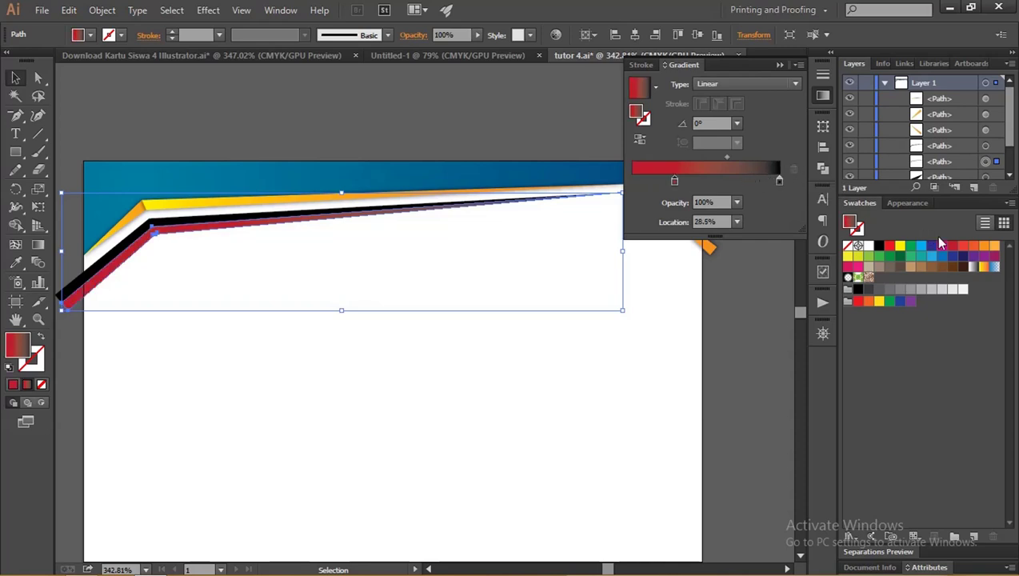
drag(989, 253, 743, 182)
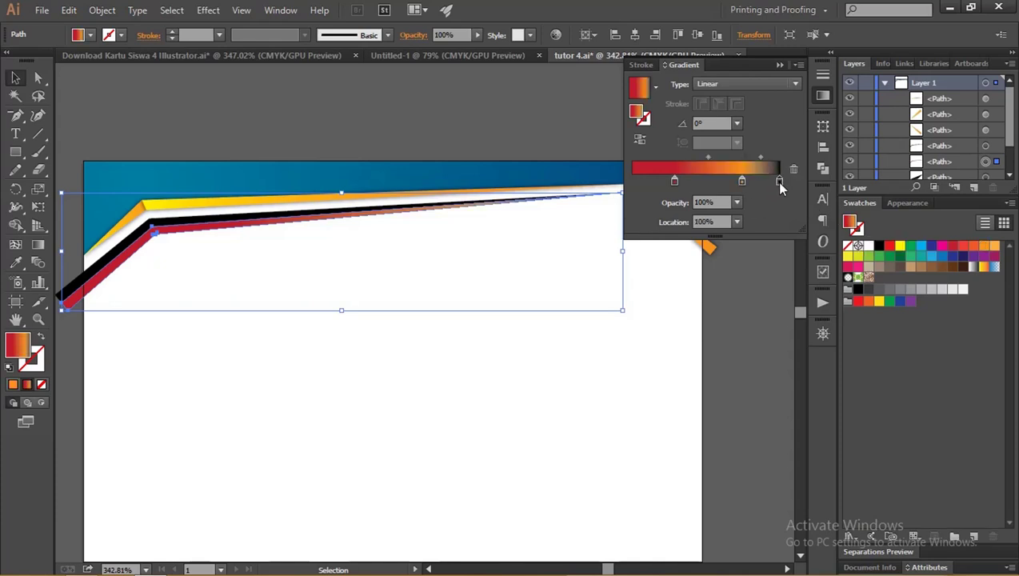
click(796, 169)
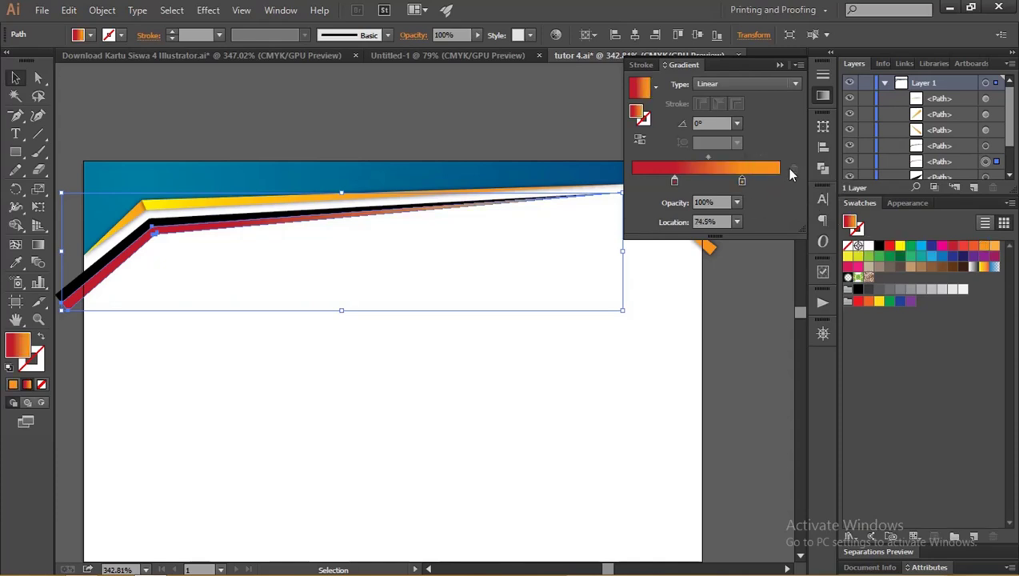
drag(741, 180, 788, 182)
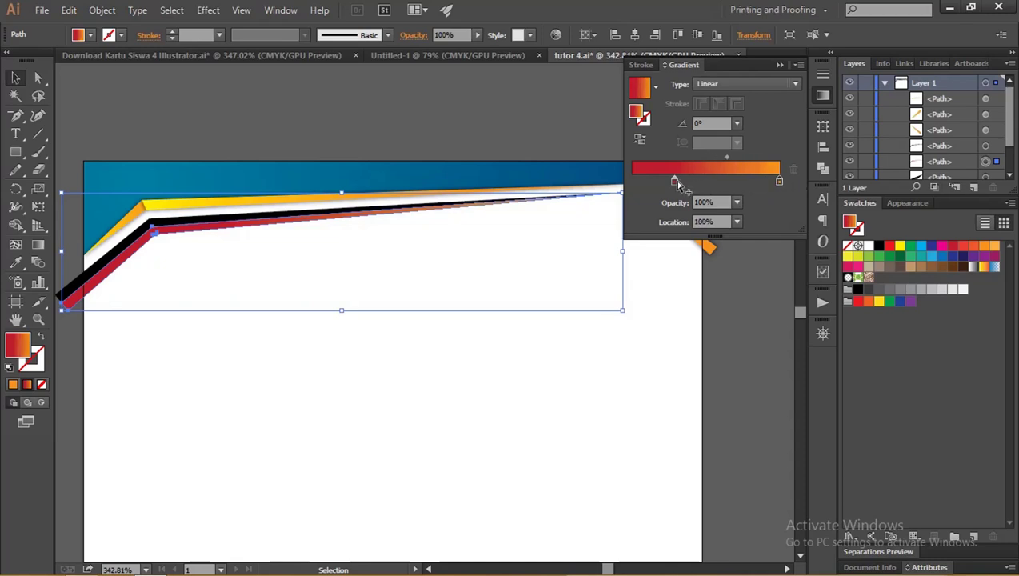
drag(674, 181, 614, 181)
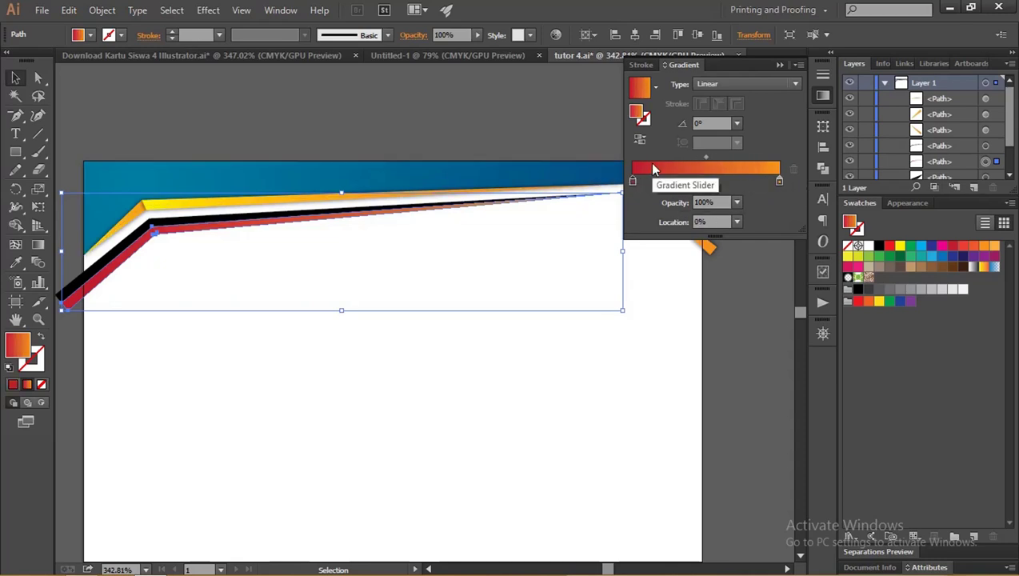
Apply the same red-to-orange gradient to the other stripe and reverse its direction.
click(556, 148)
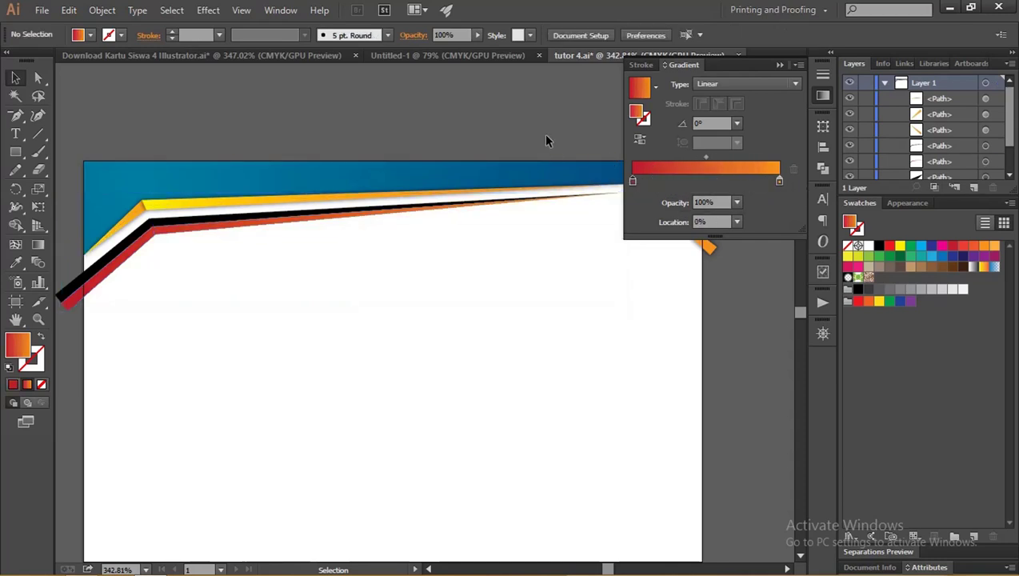
click(272, 216)
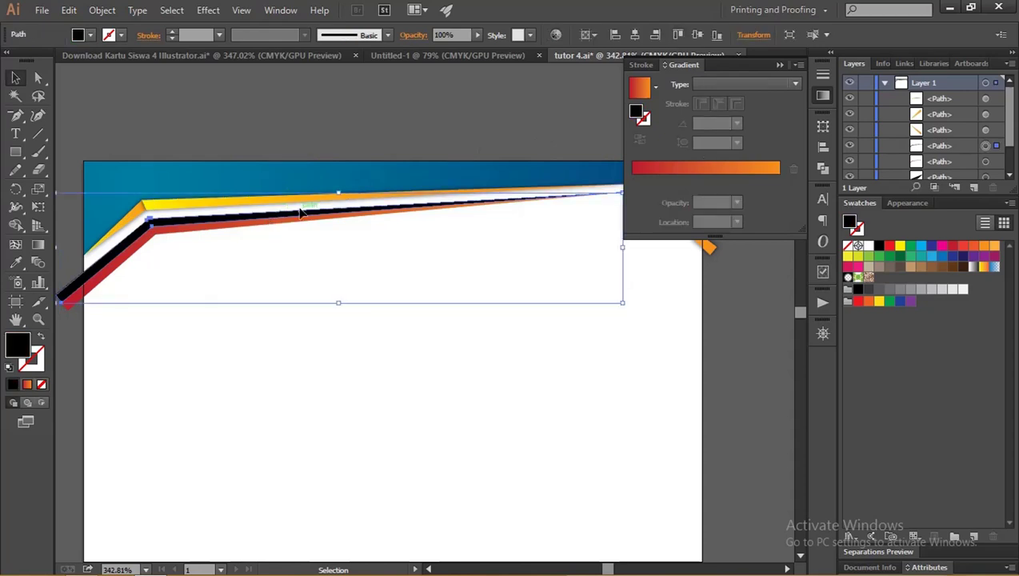
click(640, 89)
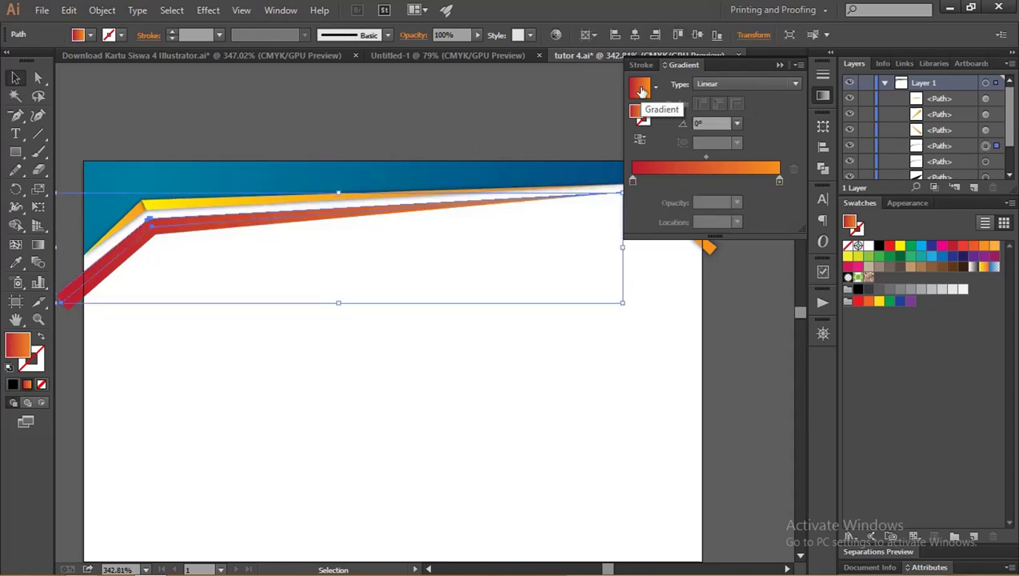
click(640, 140)
Reverse the second stripe's gradient again and shift its orange stop to 38.5%.
click(293, 138)
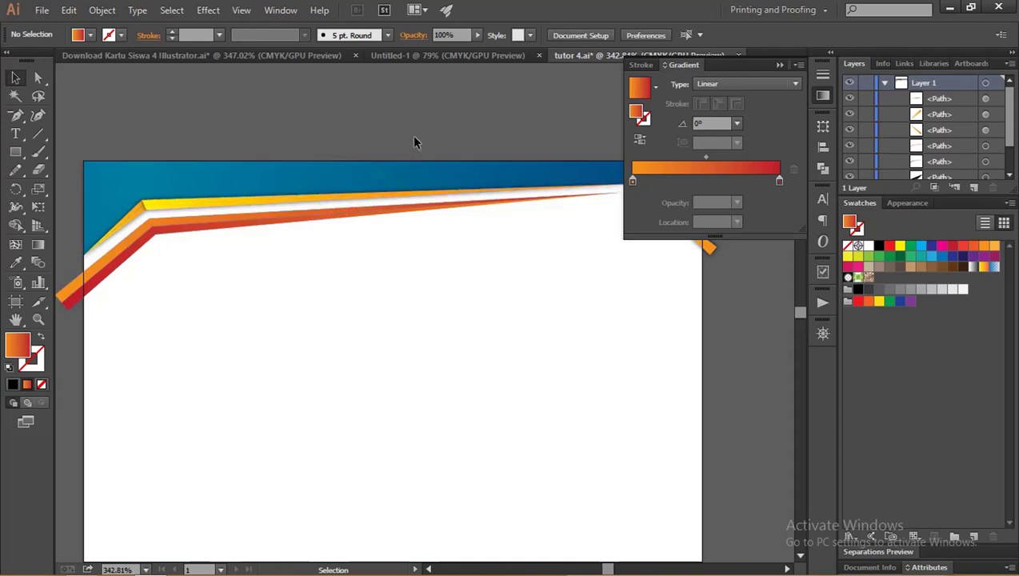
click(327, 209)
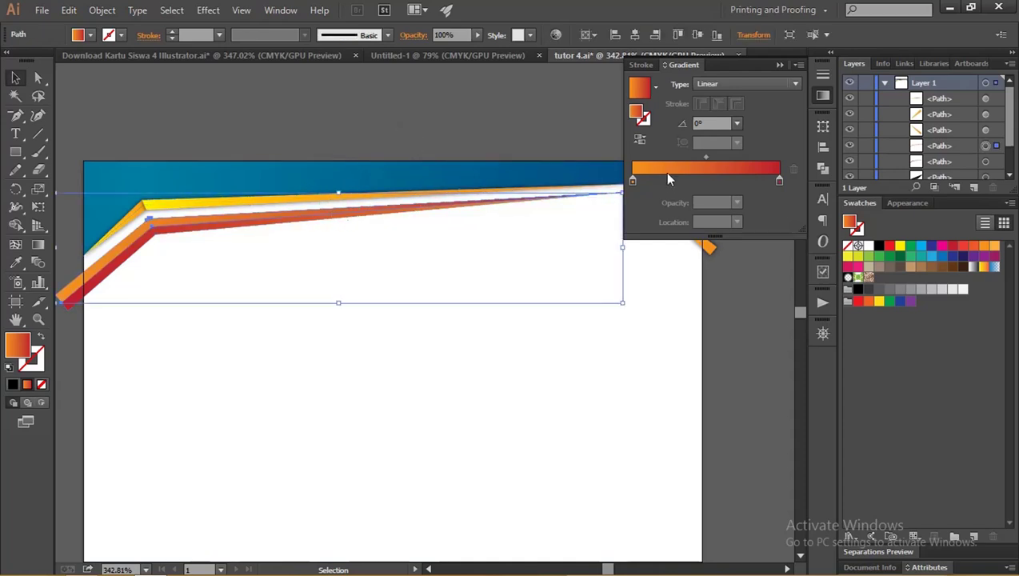
click(640, 139)
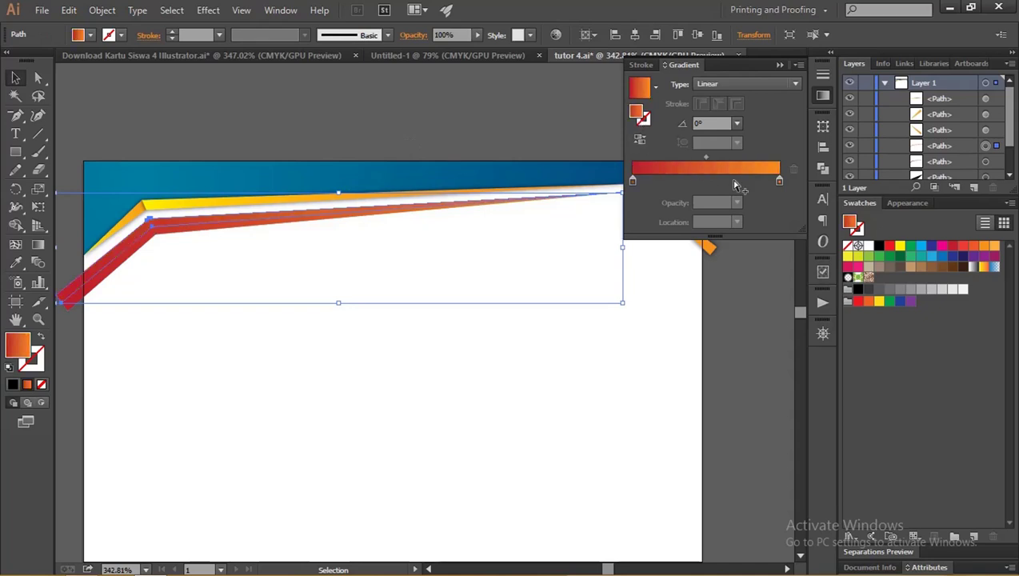
click(780, 183)
drag(732, 185, 693, 187)
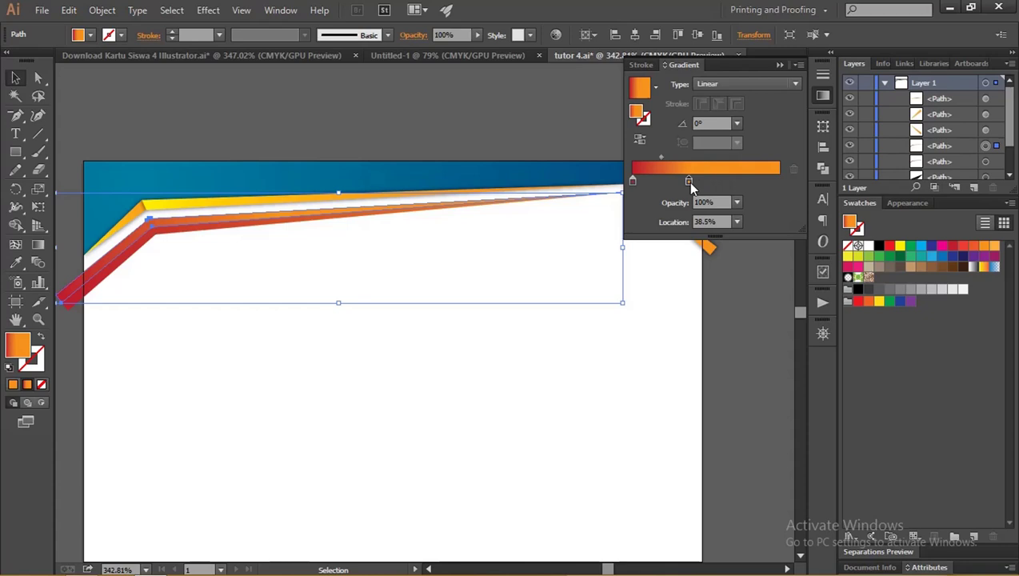
click(480, 114)
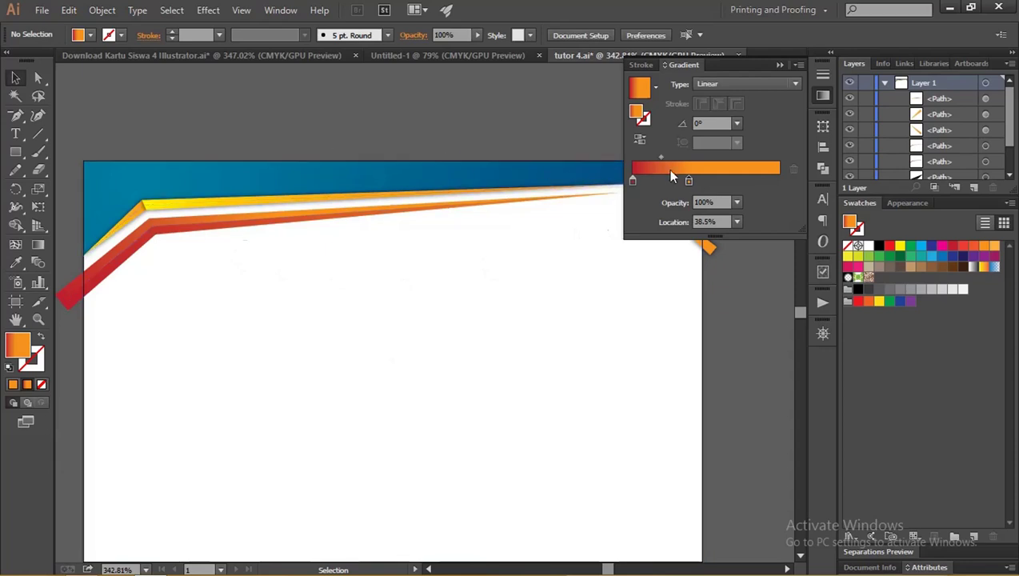
click(780, 65)
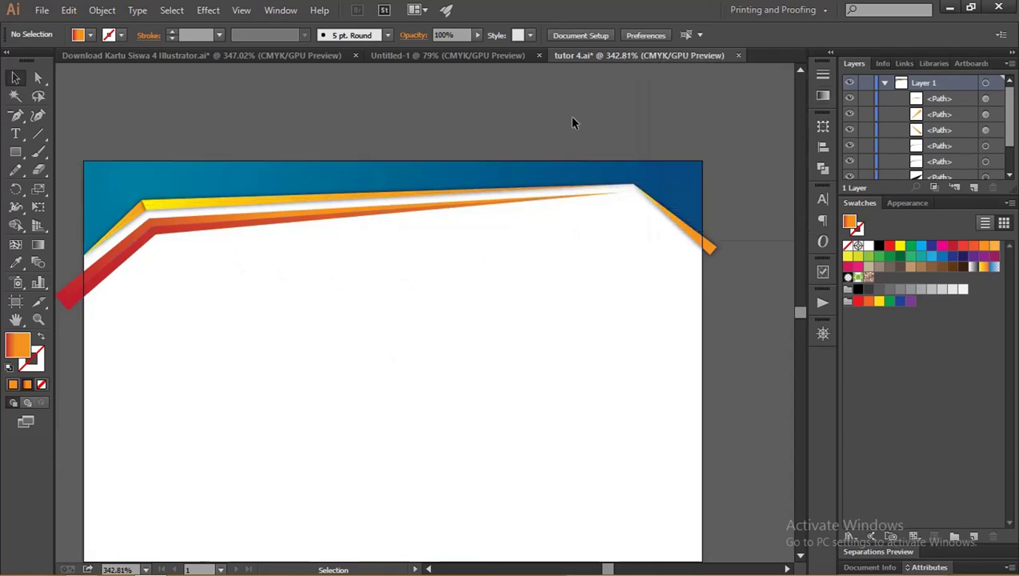
Start a Pen-tool backing shape from the card's left edge around past the right side.
drag(542, 124, 504, 125)
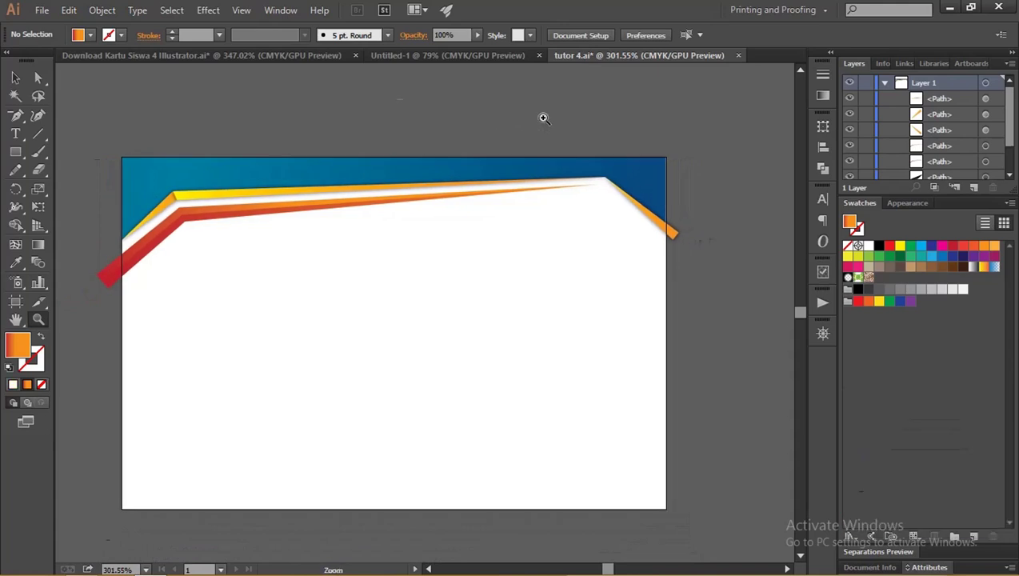
click(24, 119)
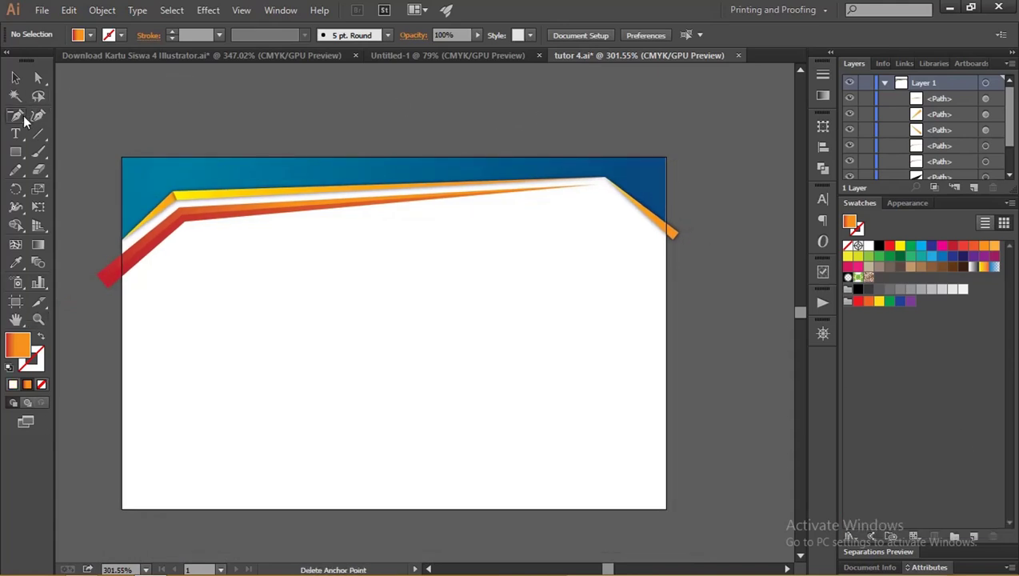
drag(24, 119, 72, 114)
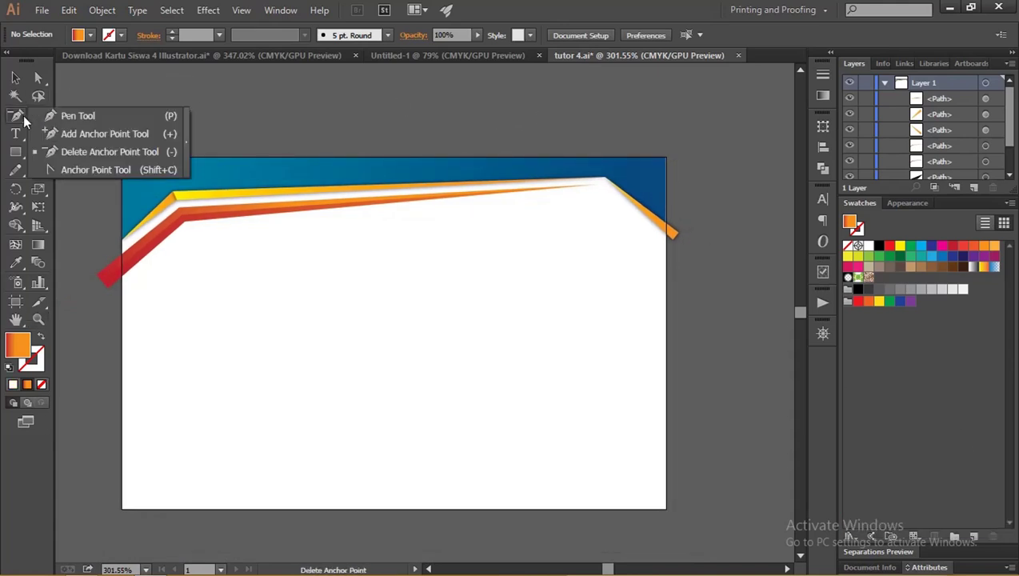
click(108, 304)
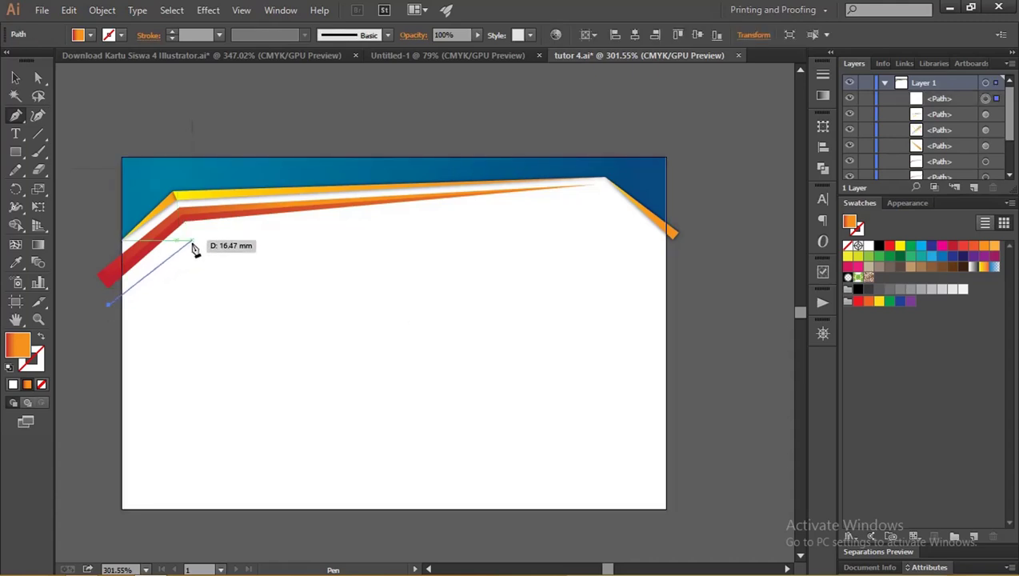
click(191, 240)
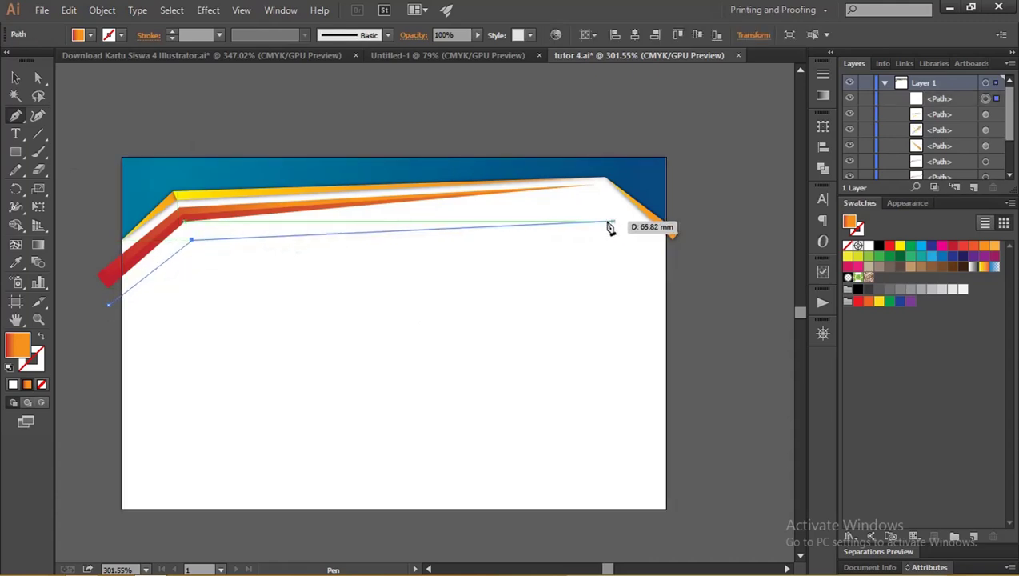
click(588, 217)
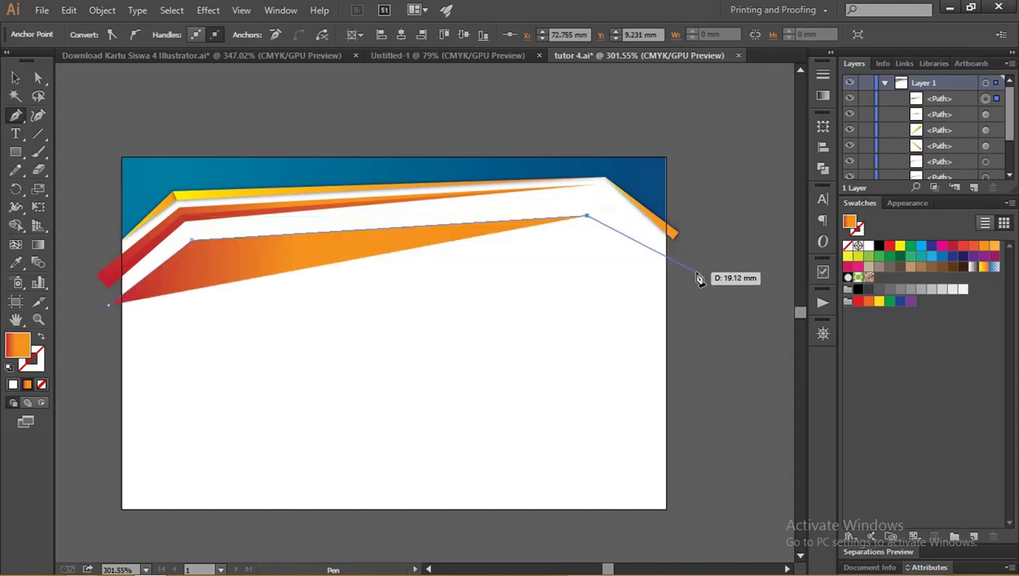
click(695, 272)
click(729, 190)
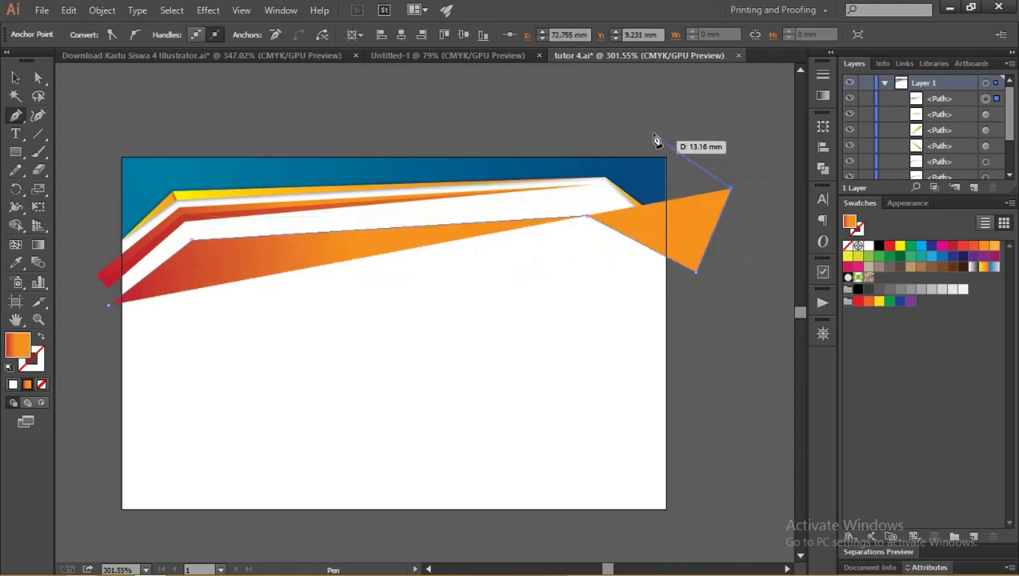
click(617, 110)
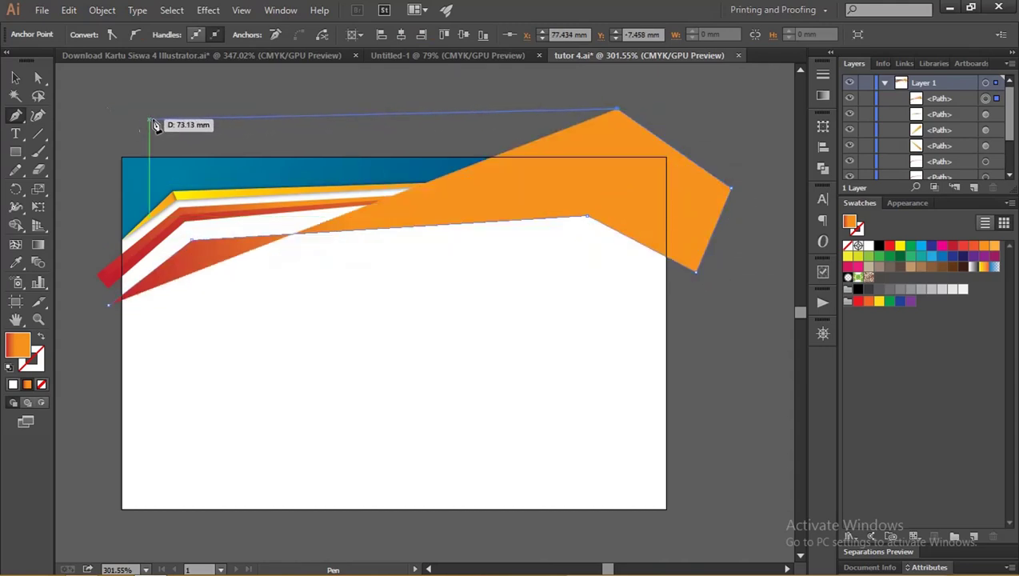
Add points along the top and close the jagged backing shape.
click(108, 304)
drag(510, 186, 604, 103)
click(605, 85)
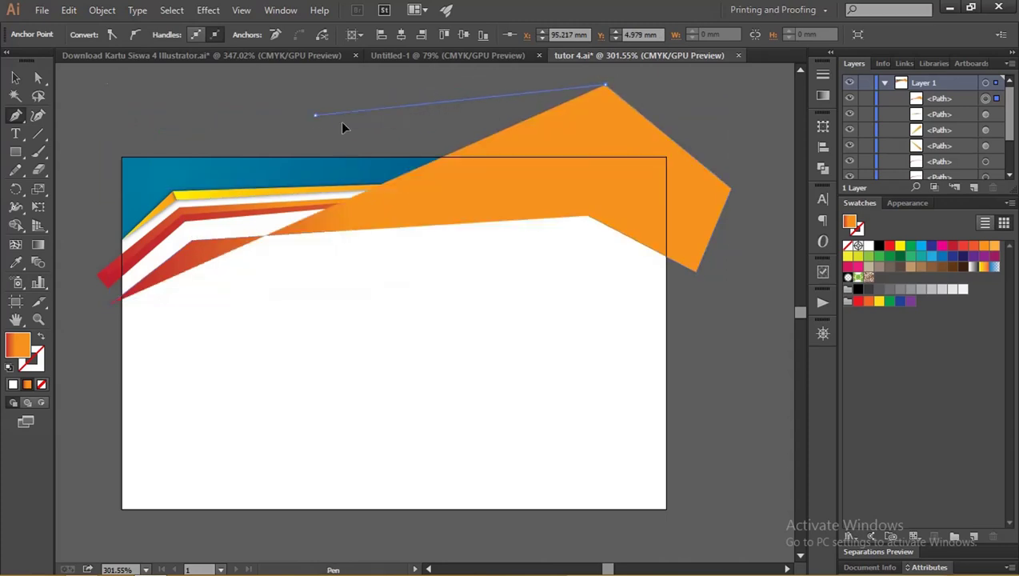
click(316, 116)
click(143, 100)
click(102, 144)
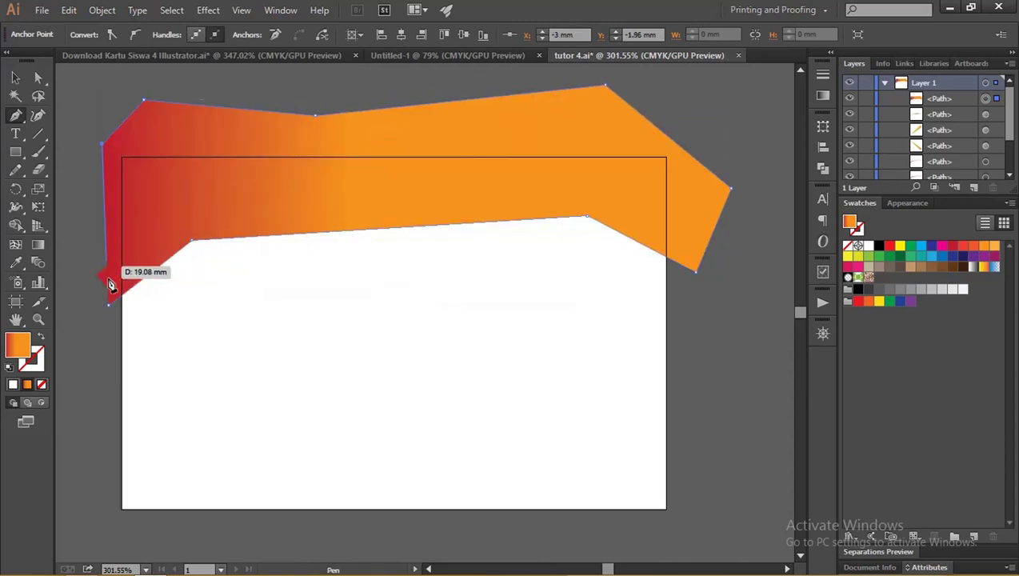
click(110, 306)
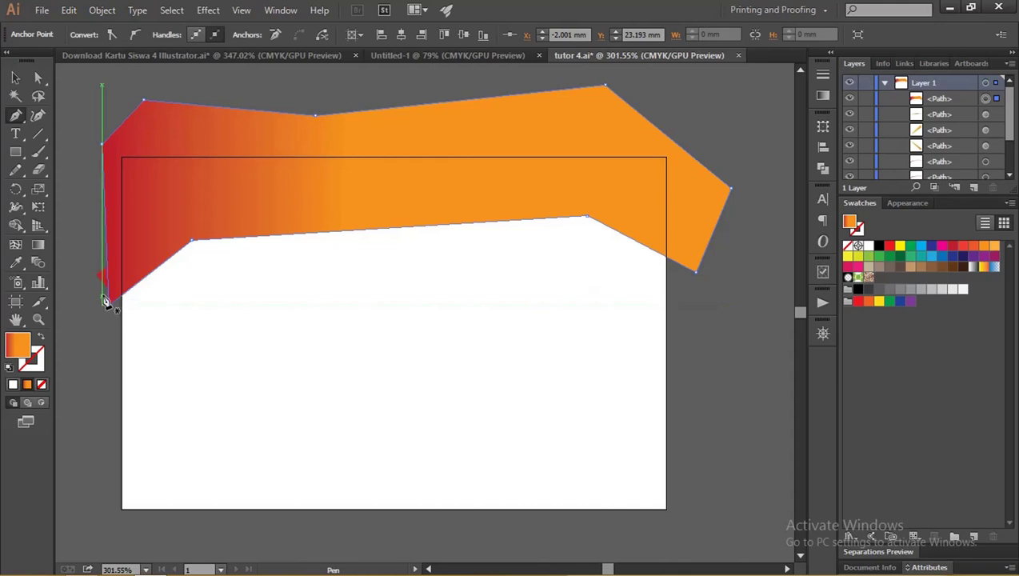
Fill the backing shape with light grey K=20 and send it to the back.
key(v)
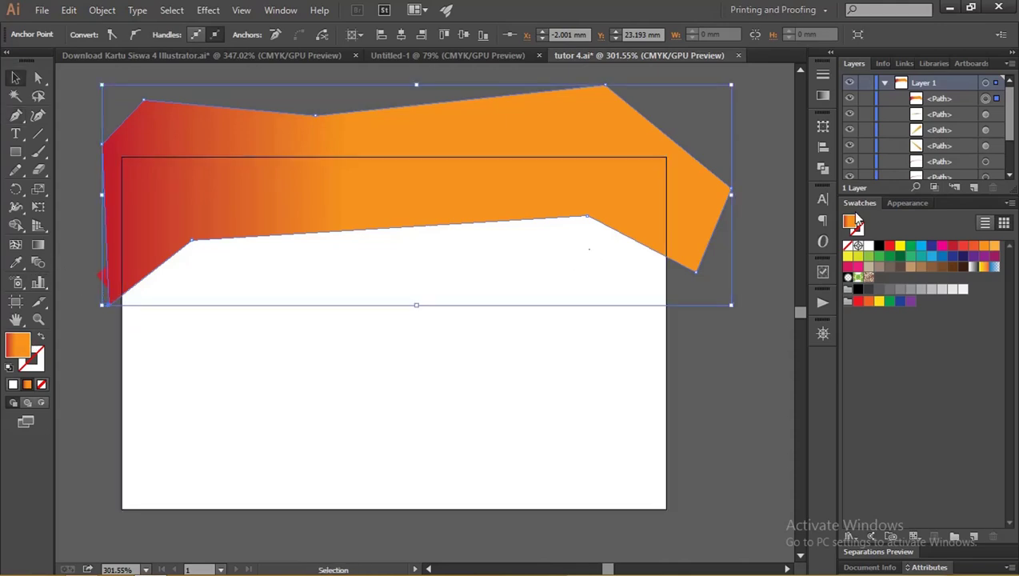
click(944, 289)
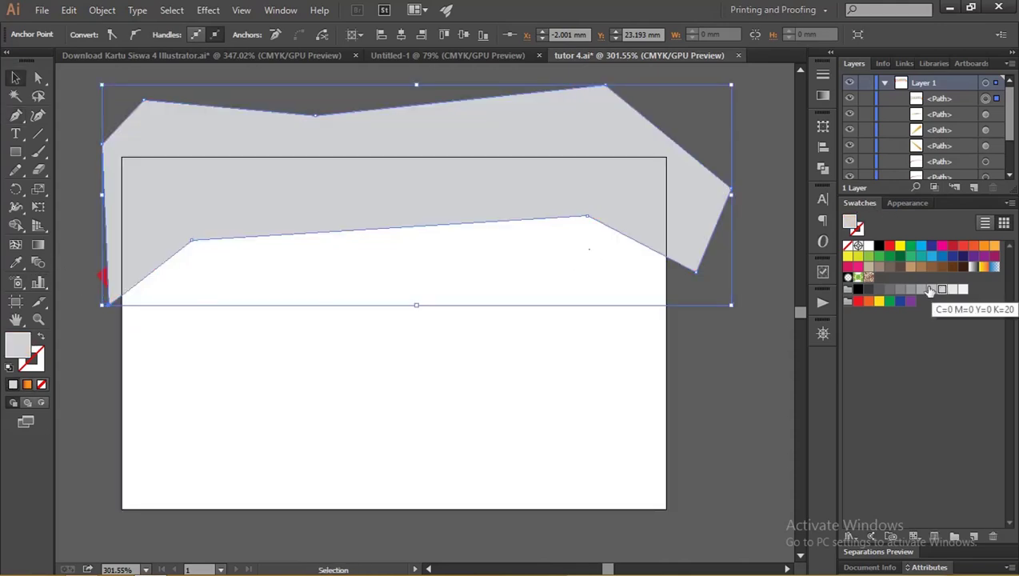
right_click(696, 184)
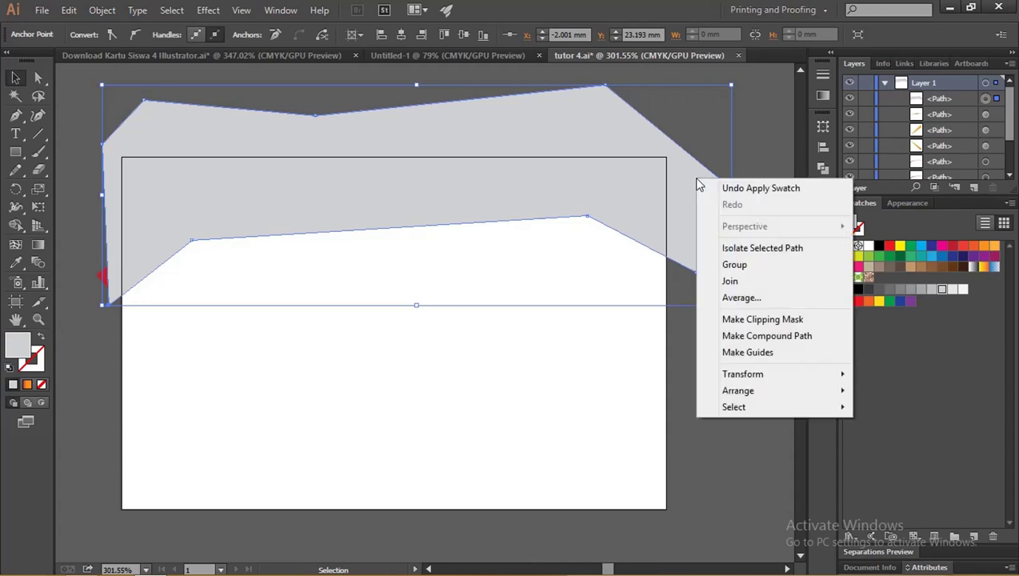
mouse_move(739, 391)
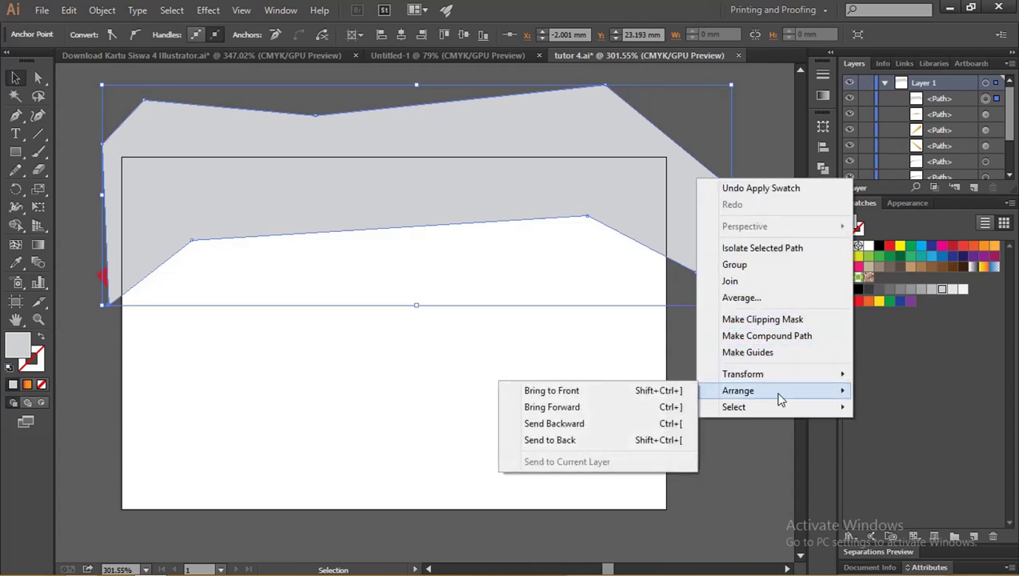
click(642, 440)
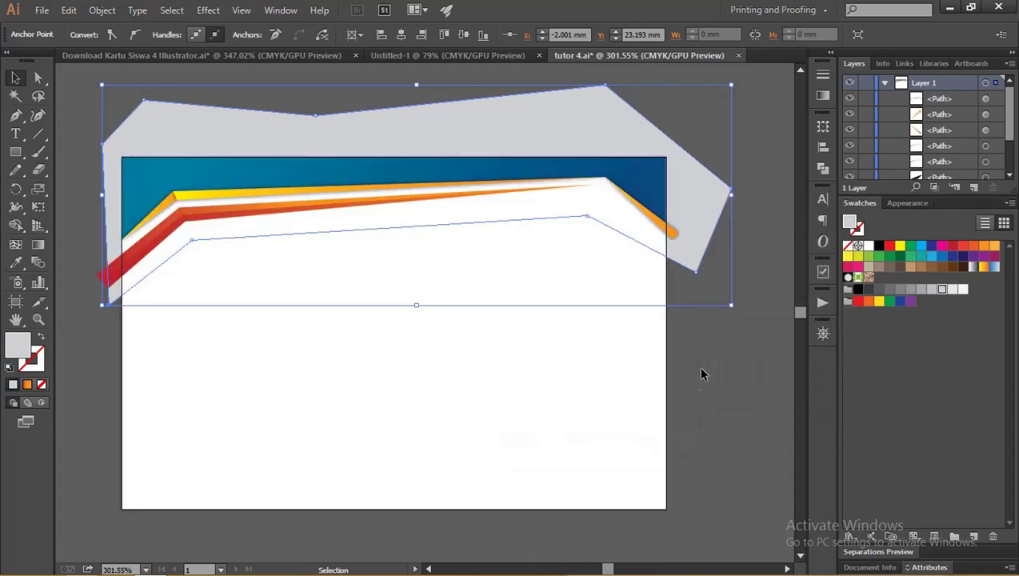
Send the white card rectangle behind the grey backing shape.
click(709, 258)
click(579, 344)
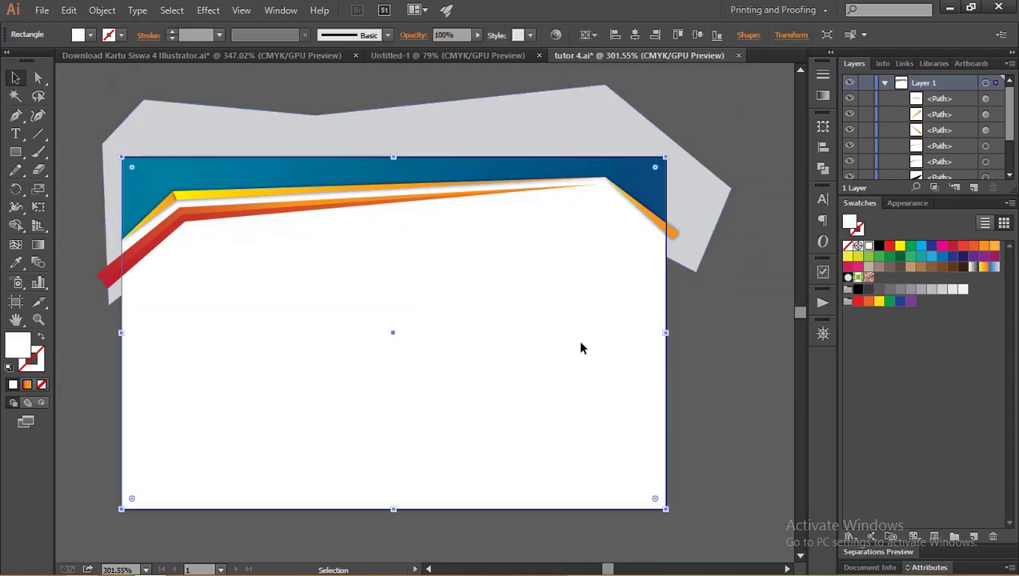
right_click(589, 345)
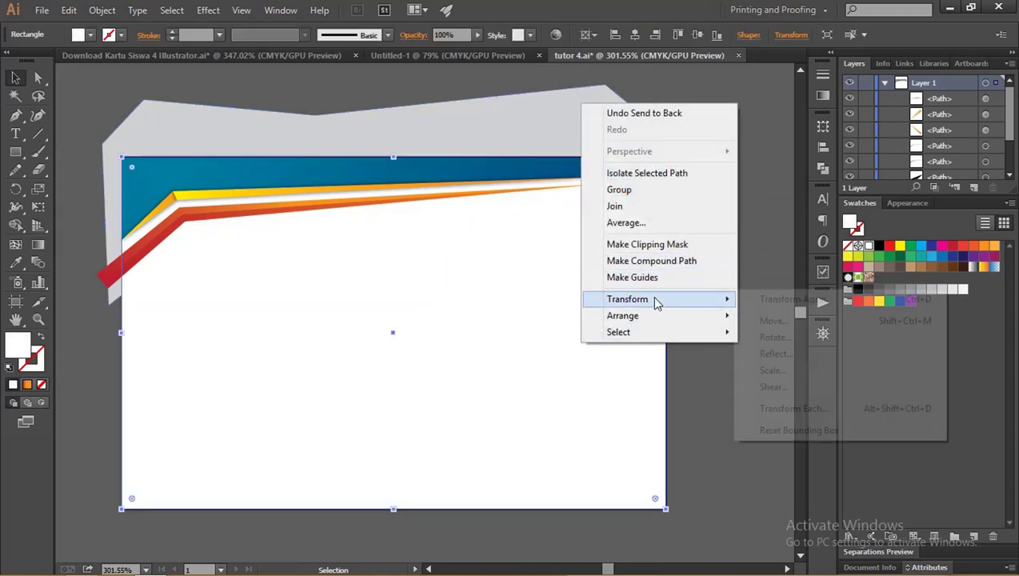
mouse_move(623, 316)
click(780, 365)
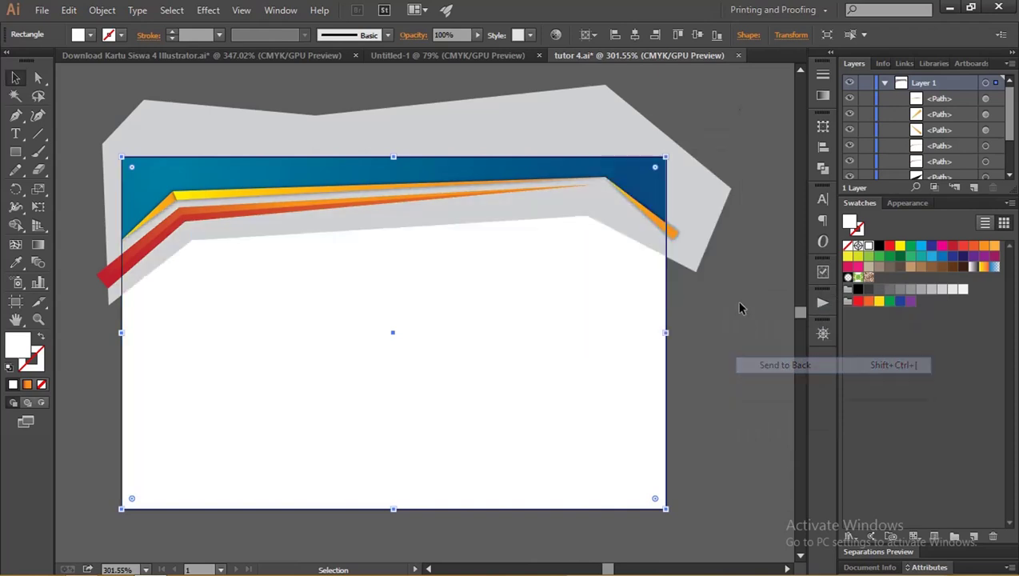
click(697, 177)
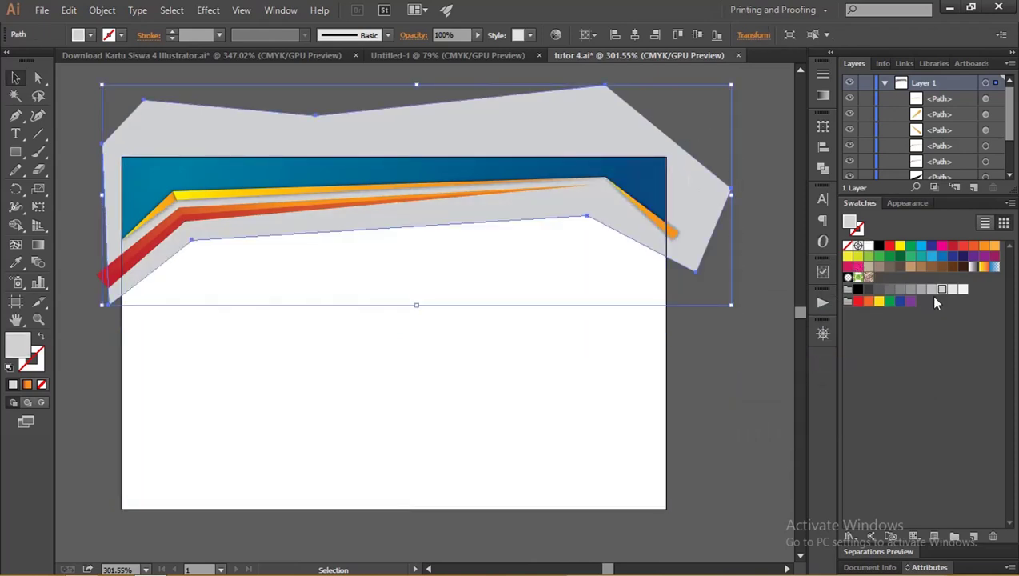
Lighten the jagged backing shape's grey fill to about 8% black (K 8%) in the Color panel.
click(953, 290)
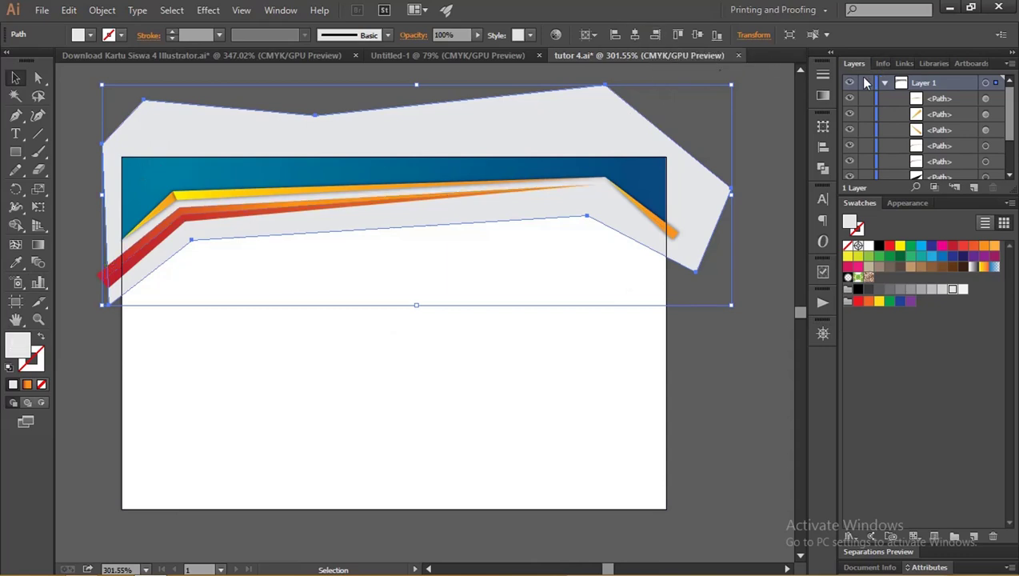
click(285, 10)
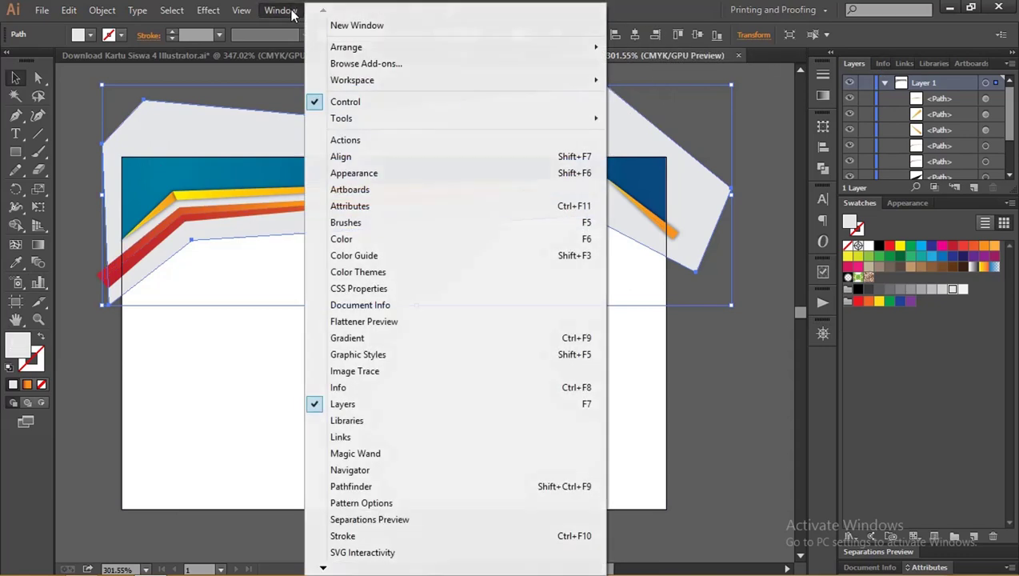
click(375, 242)
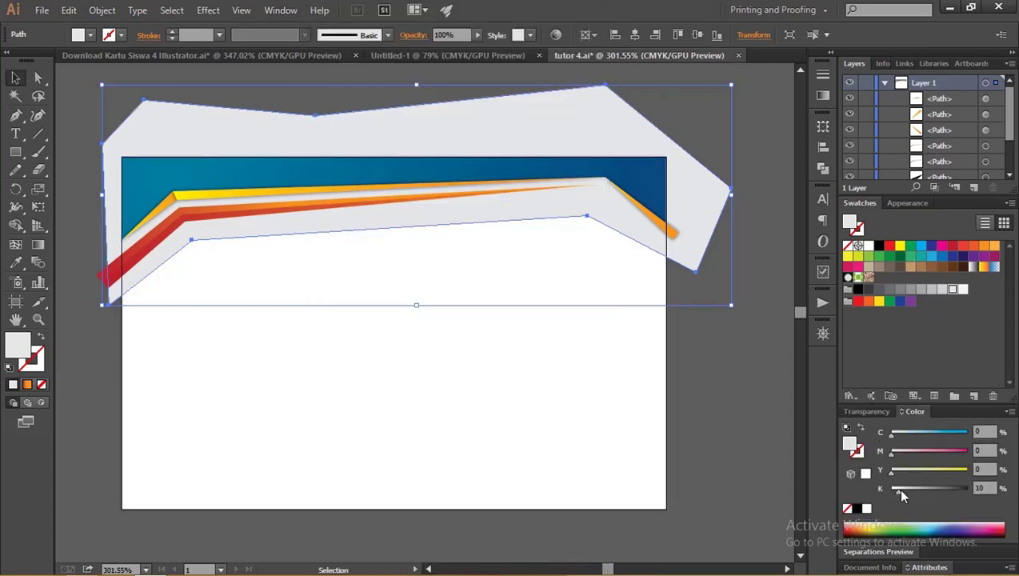
drag(901, 490, 896, 492)
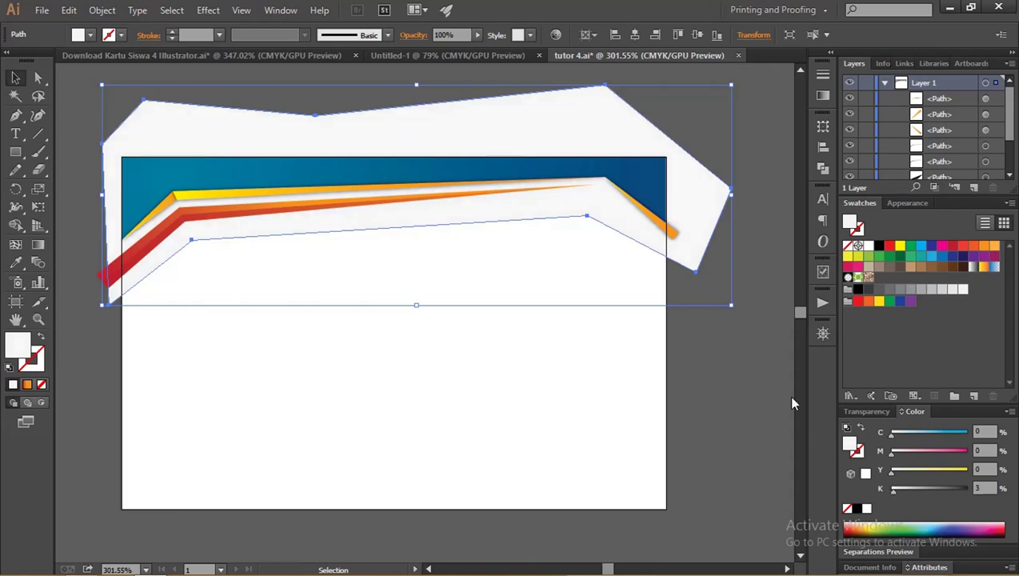
click(772, 374)
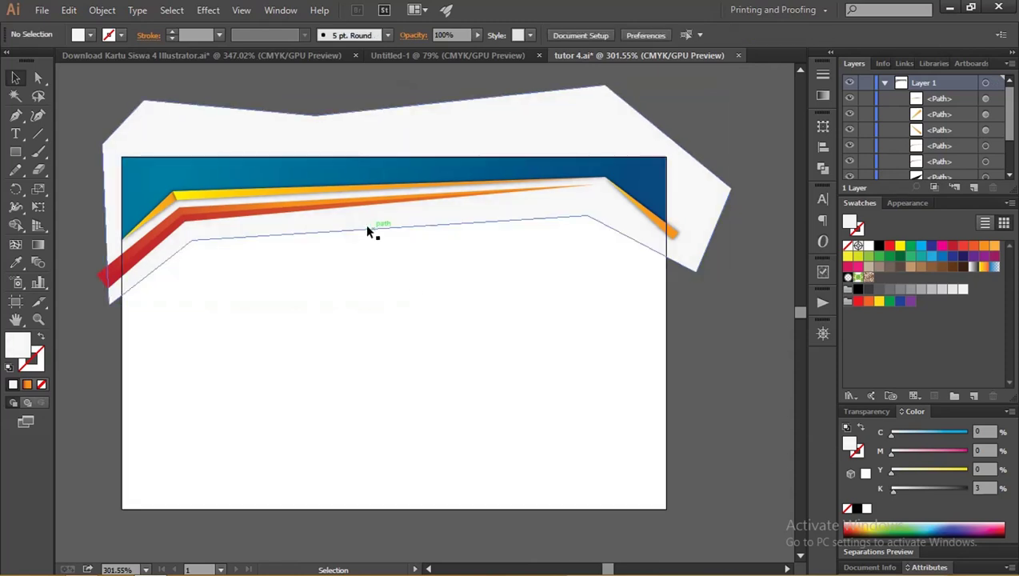
click(601, 238)
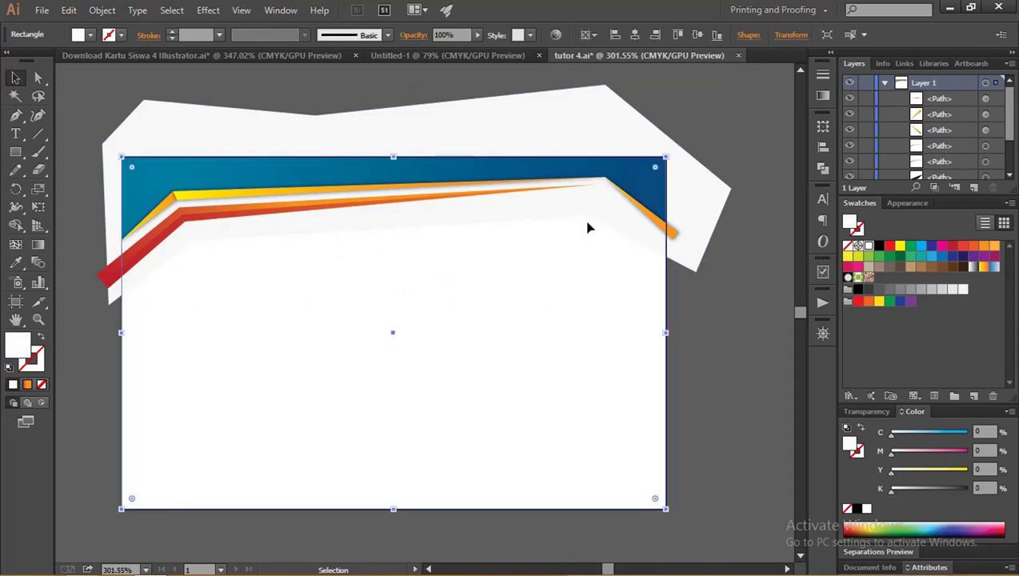
click(587, 216)
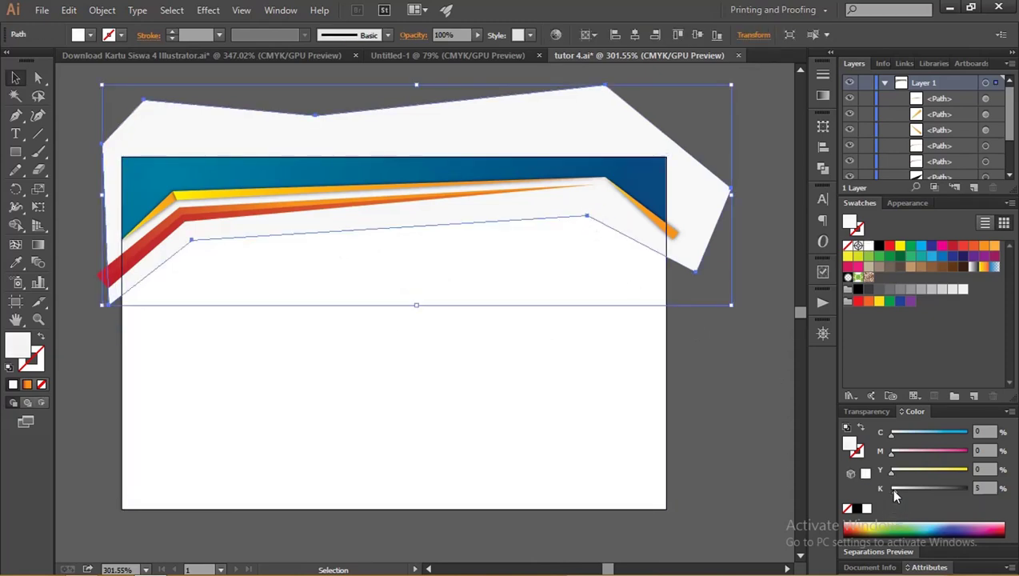
drag(893, 490, 897, 491)
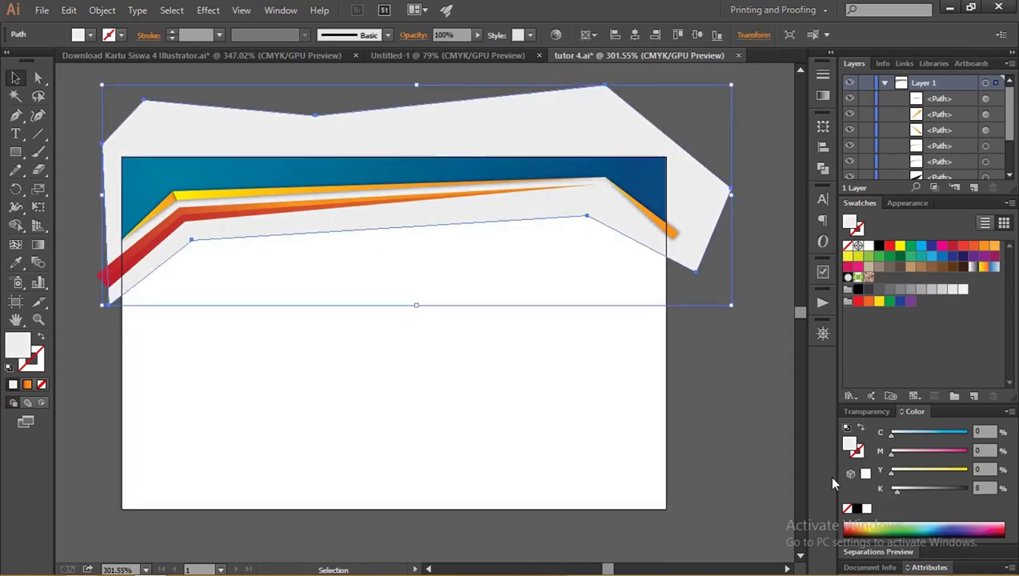
Round the backing shape's two lower inner corners into smooth curves of 21.1 mm.
click(36, 80)
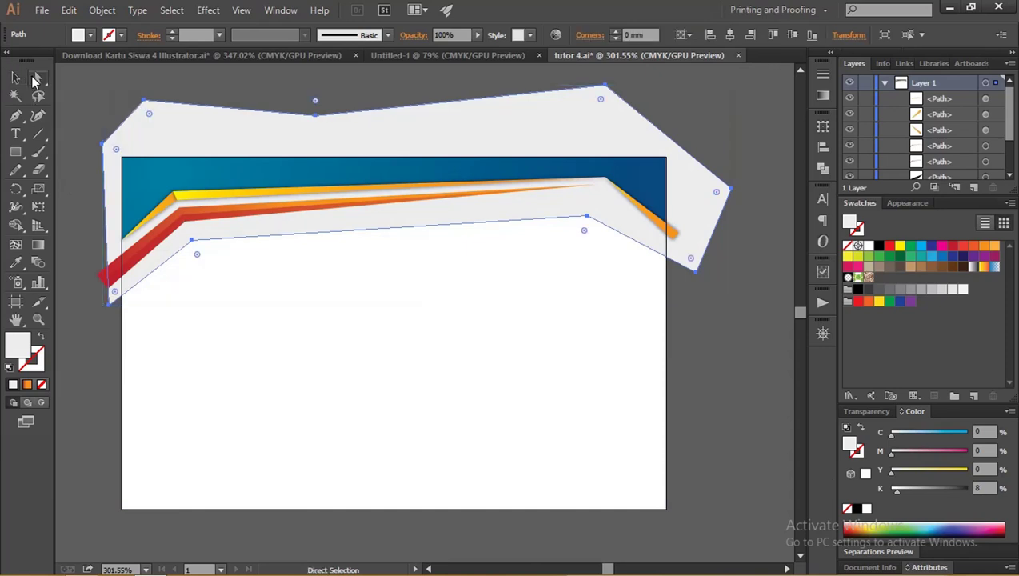
click(191, 241)
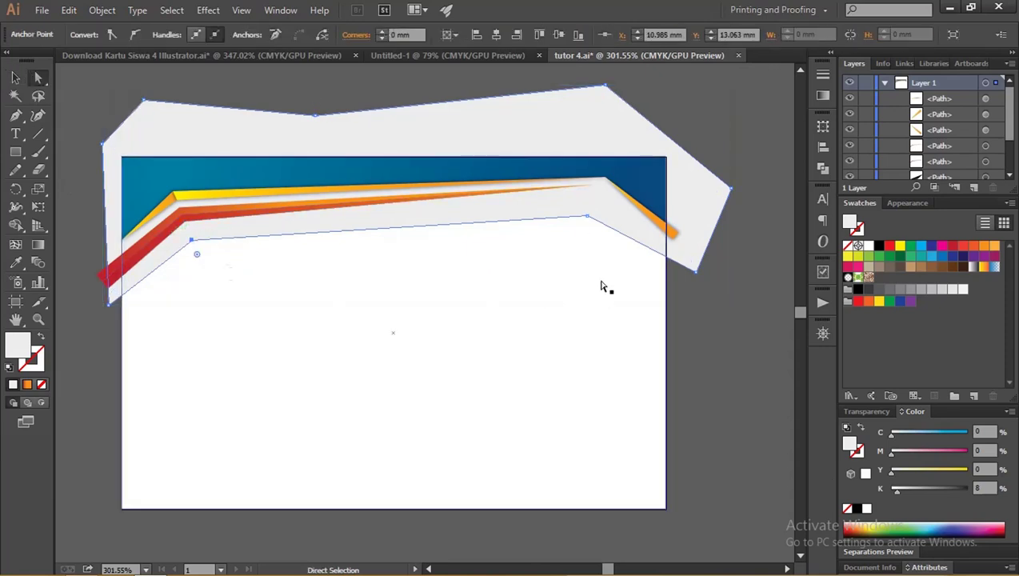
shift+click(586, 216)
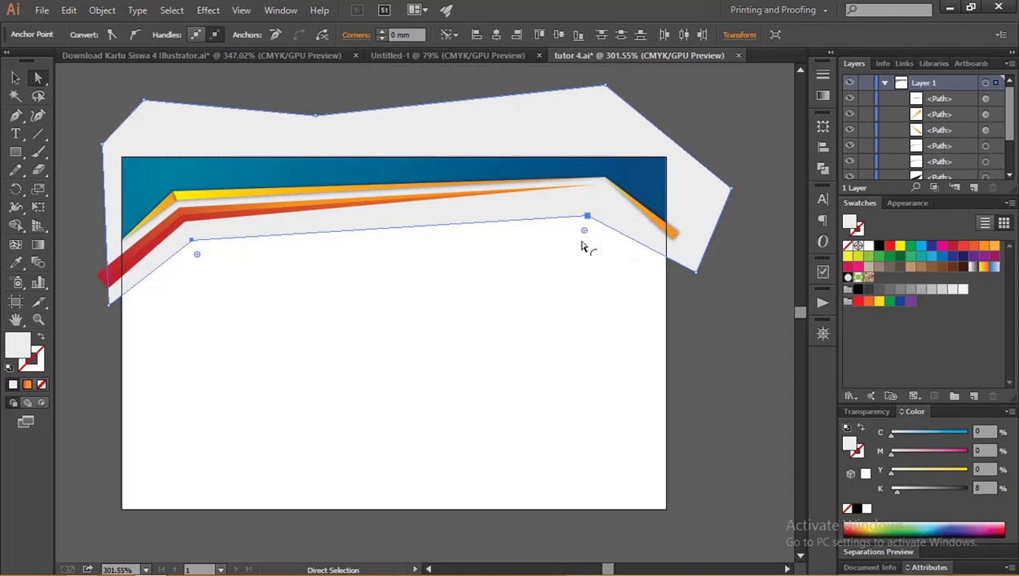
drag(587, 235, 549, 357)
Deselect, then marquee-select all of the top band artwork.
click(15, 78)
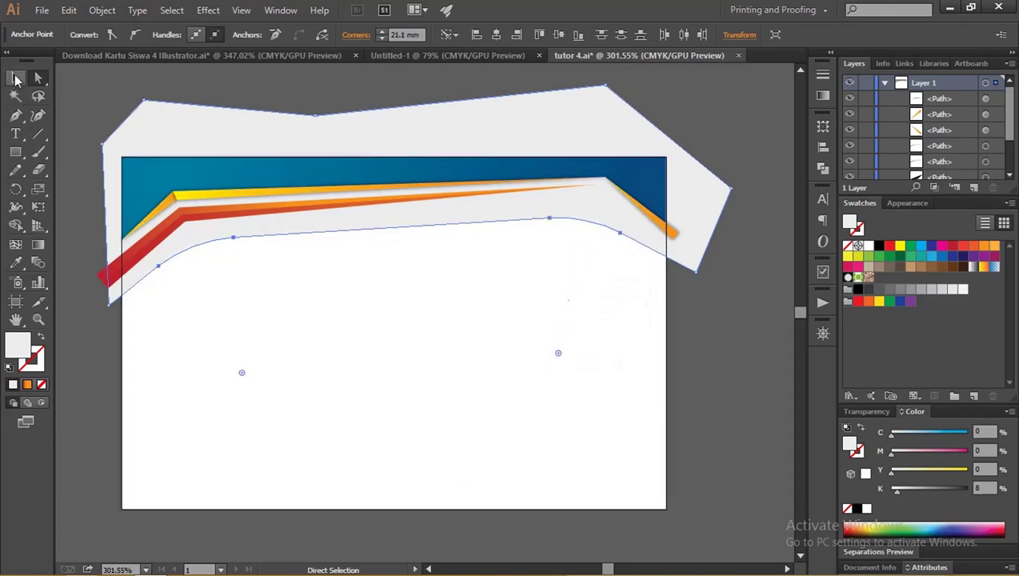
click(93, 79)
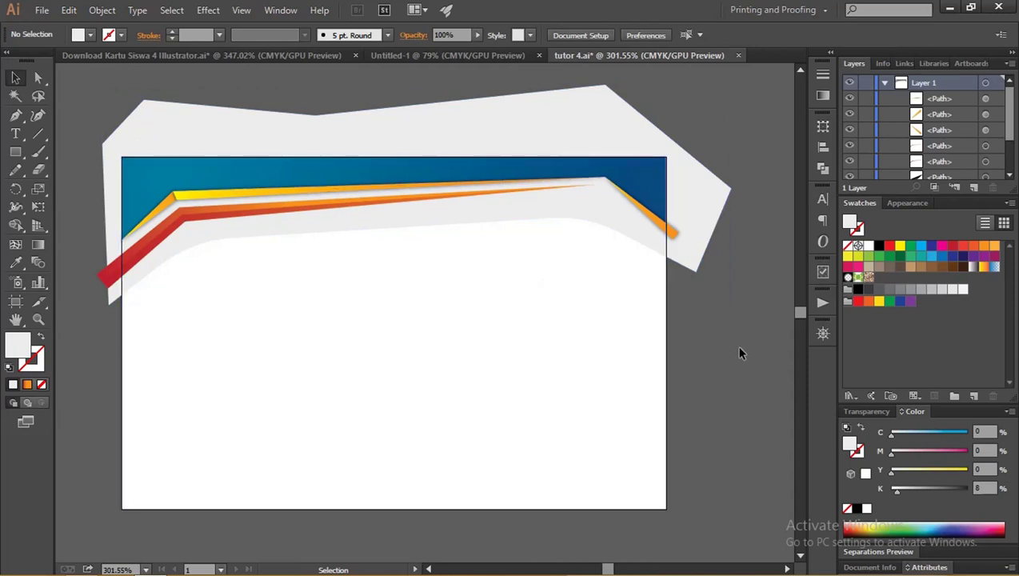
drag(740, 348, 266, 95)
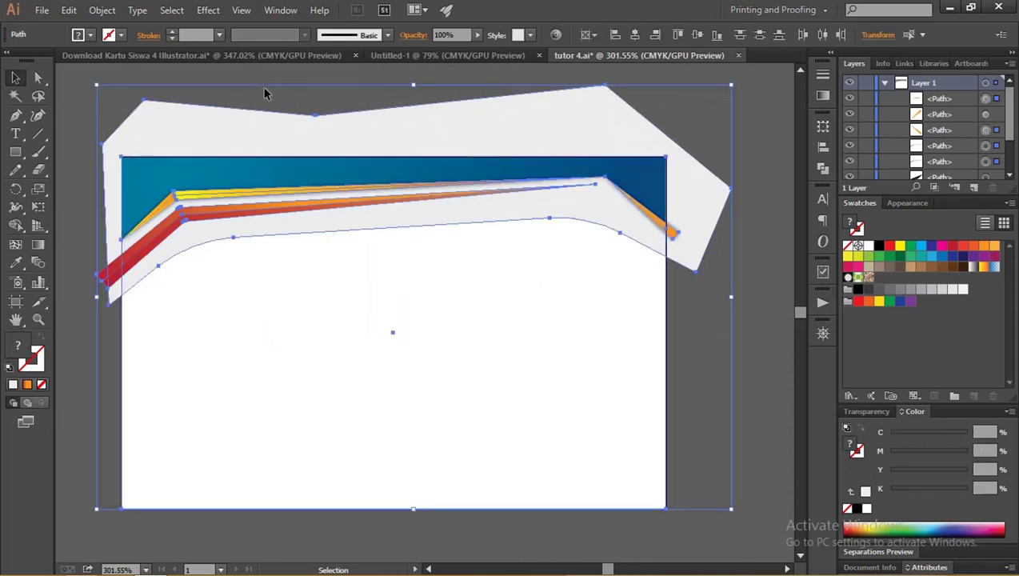
Duplicate the top band artwork, without the card rectangle, lower down and rotate it 180°.
shift+click(346, 307)
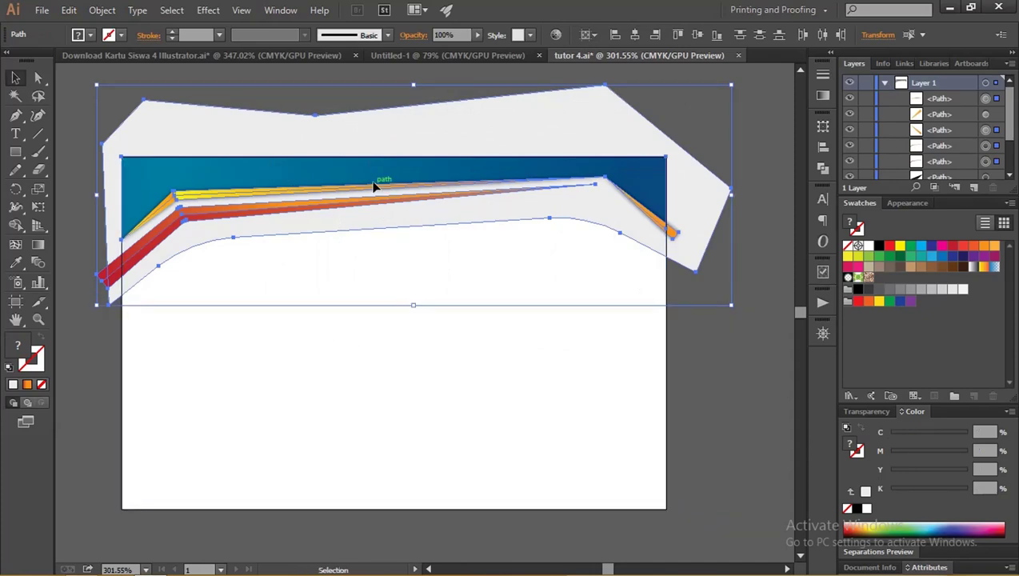
drag(372, 178, 367, 356)
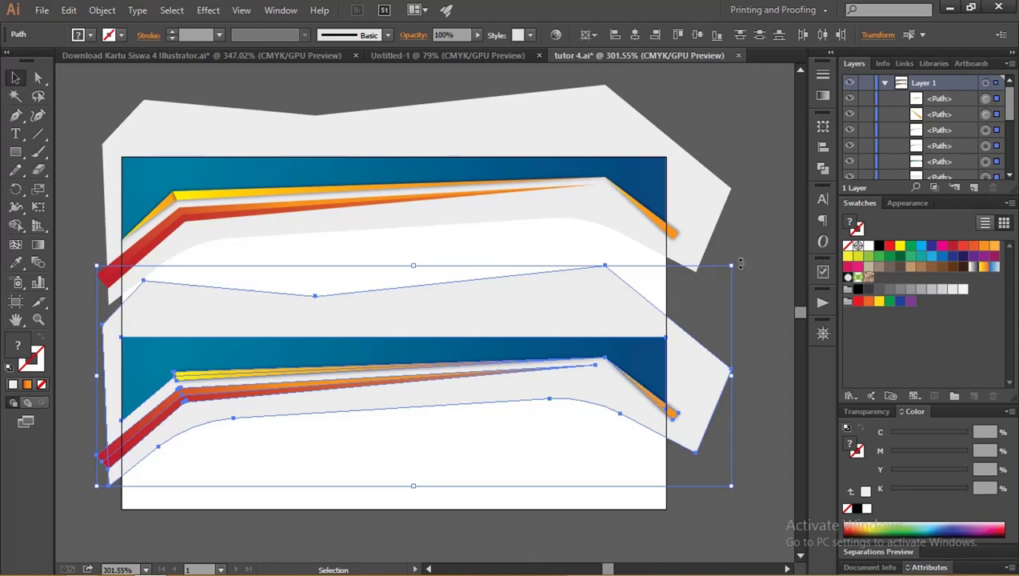
key(ctrl+shift+b)
mouse_move(650, 237)
mouse_down()
mouse_move(496, 216)
mouse_move(375, 216)
mouse_move(237, 256)
mouse_move(136, 385)
mouse_up()
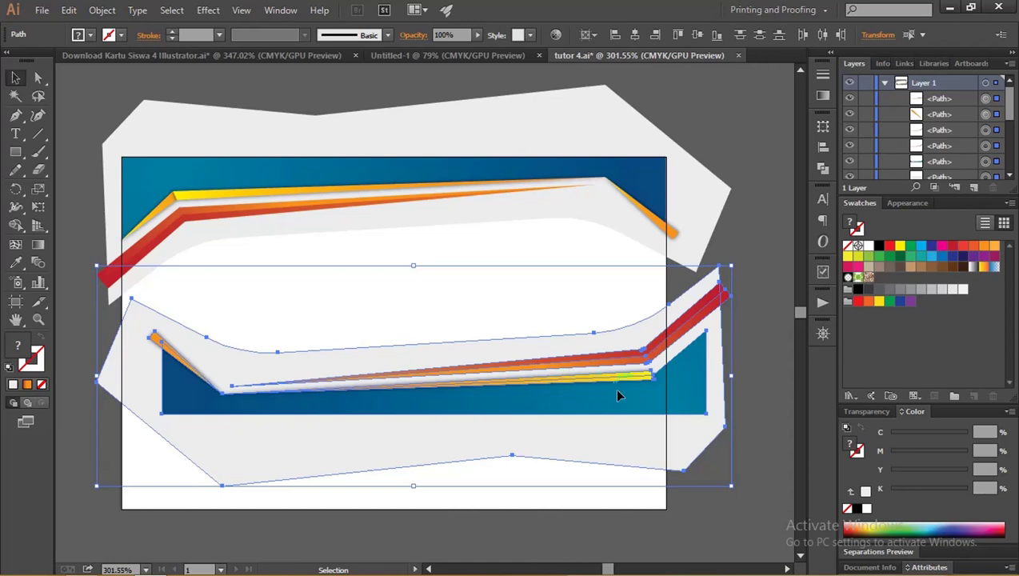
Move the flipped copy to the card's bottom edge and fine-tune its position.
mouse_move(625, 390)
mouse_down()
mouse_move(565, 476)
mouse_move(588, 499)
mouse_up()
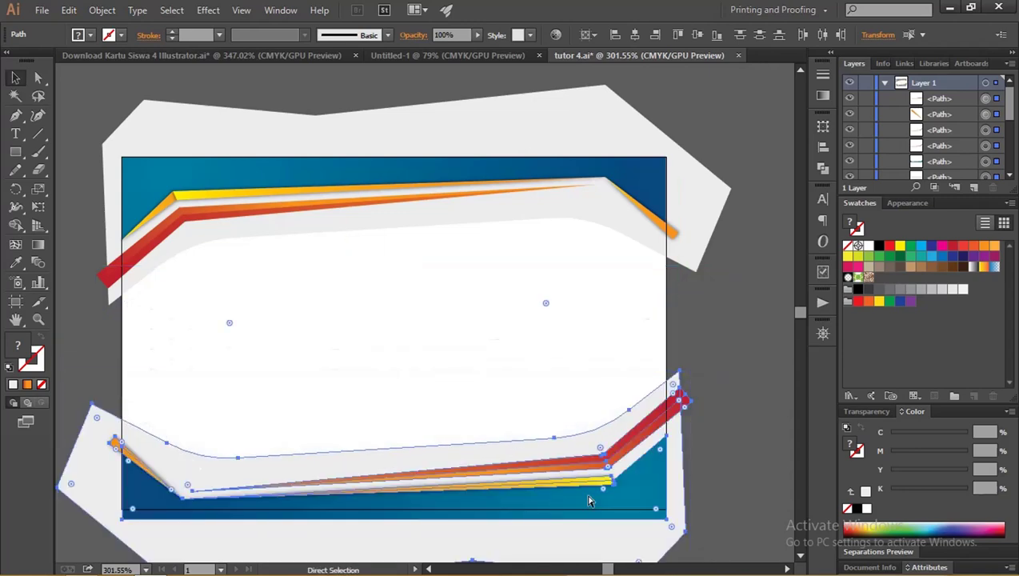
key(ctrl+z)
mouse_move(659, 408)
mouse_down()
mouse_move(610, 438)
mouse_move(614, 521)
mouse_up()
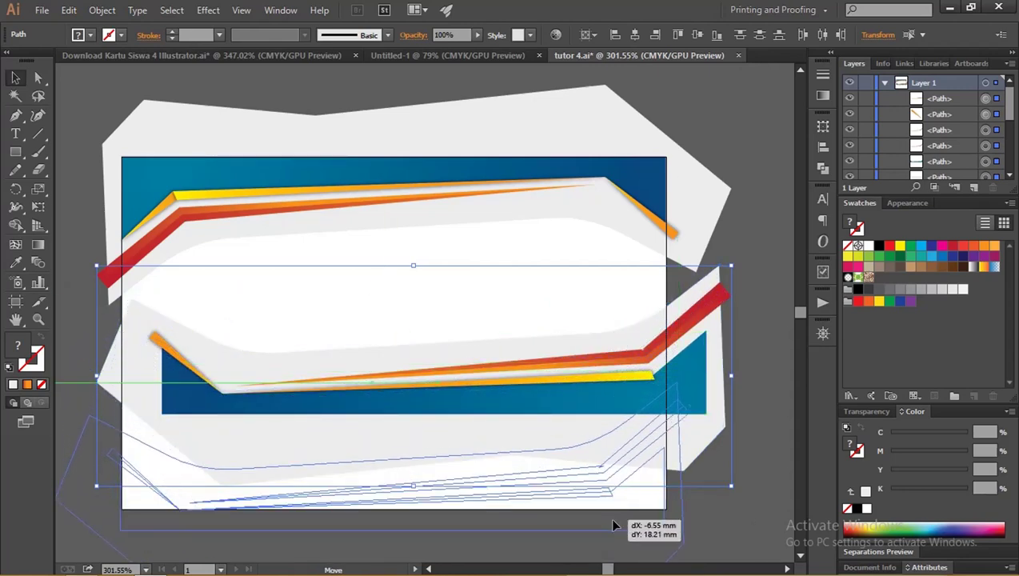
drag(614, 517, 649, 486)
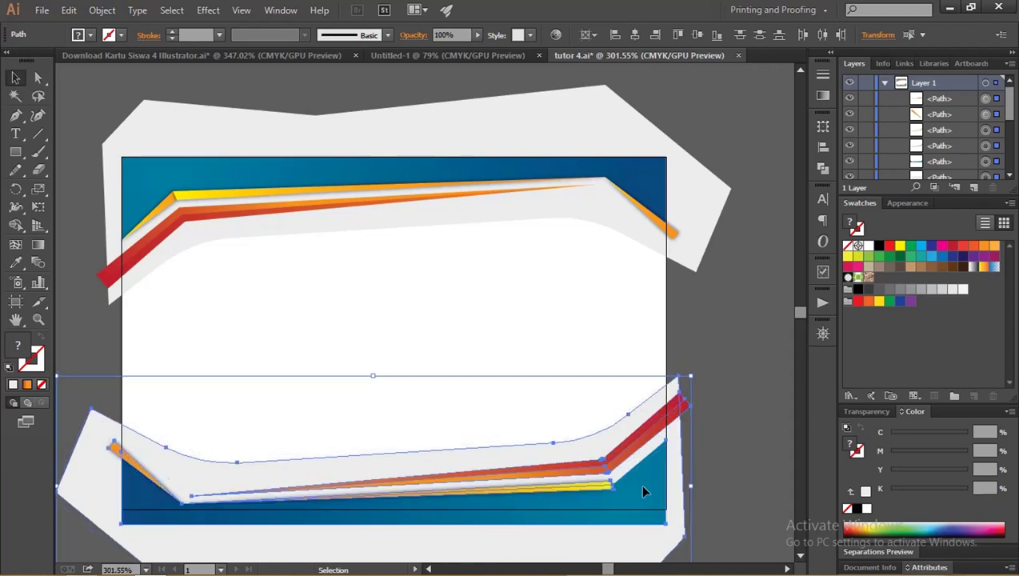
drag(645, 490, 647, 487)
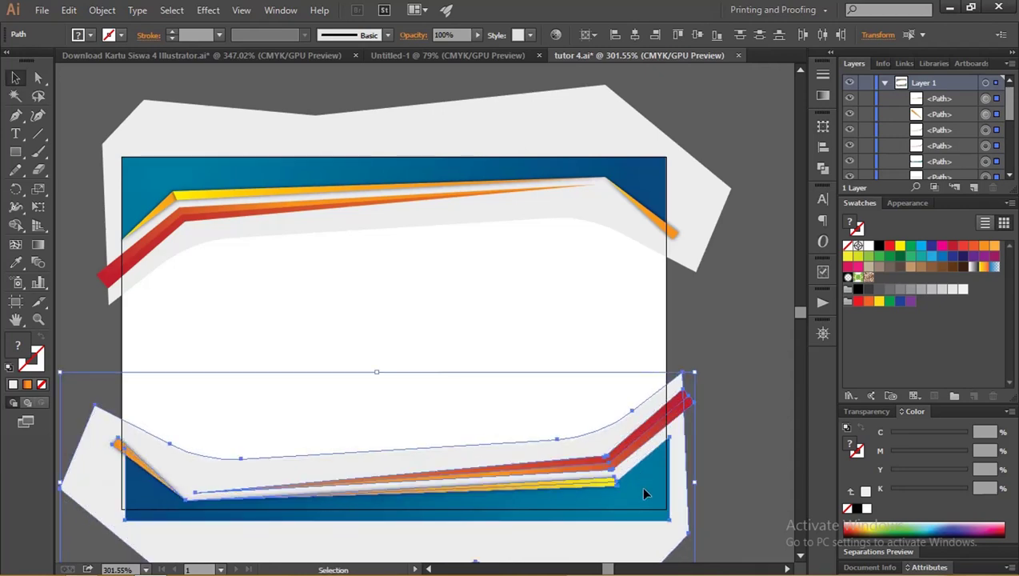
click(707, 420)
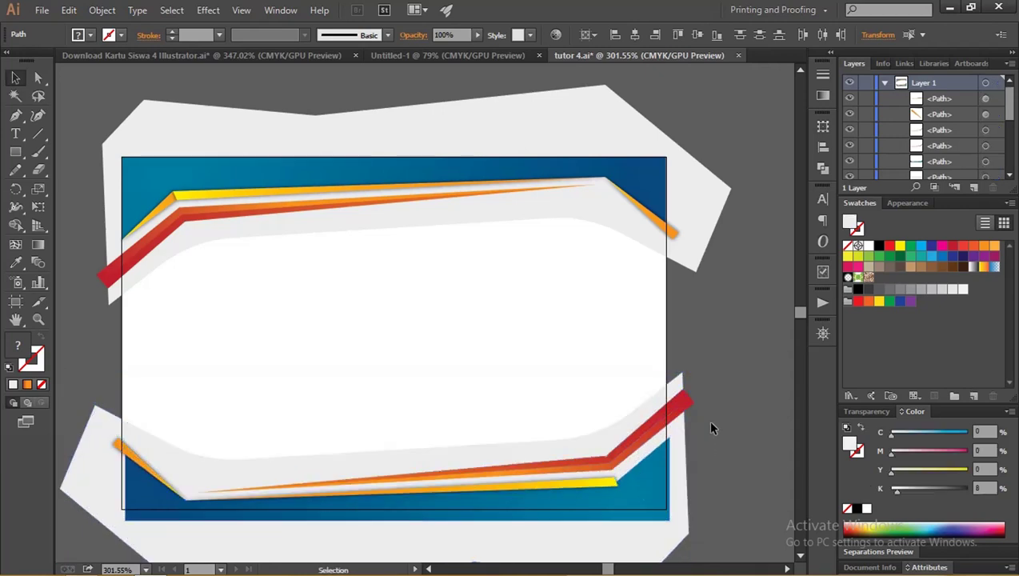
click(646, 428)
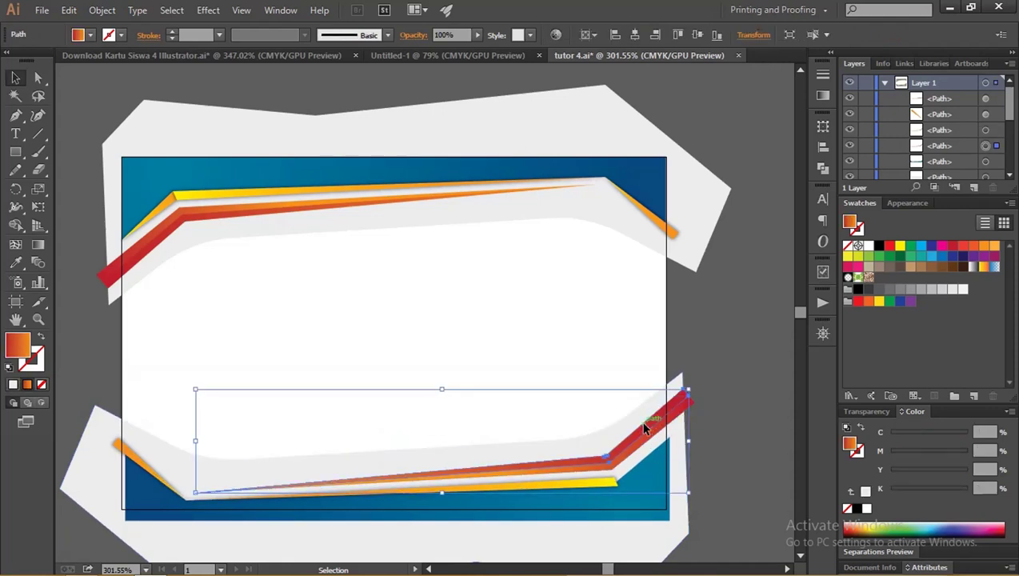
Undo the earlier bottom-copy edits and delete the old lower copy.
key(ctrl+shift+a)
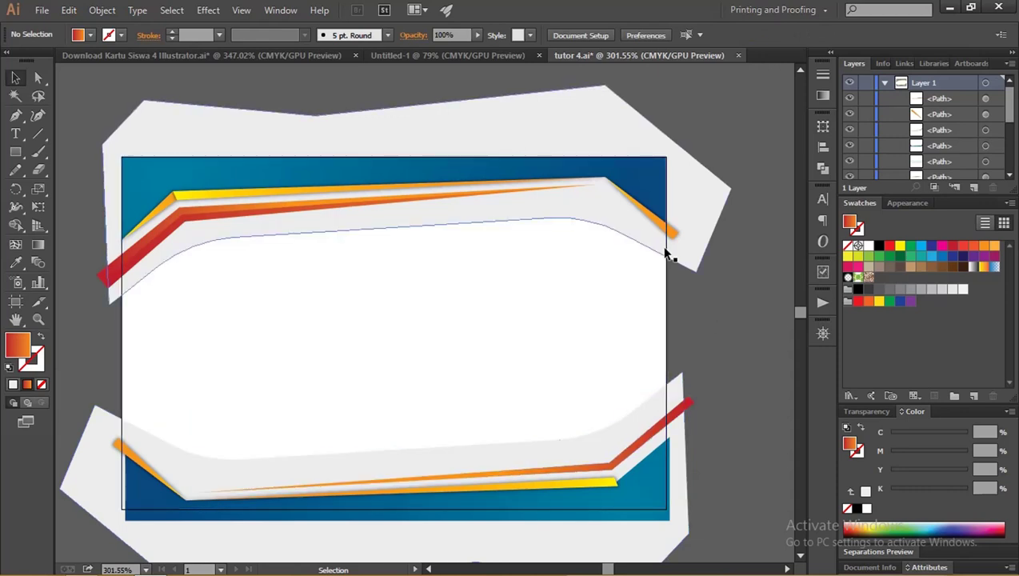
key(a)
key(ctrl+z)
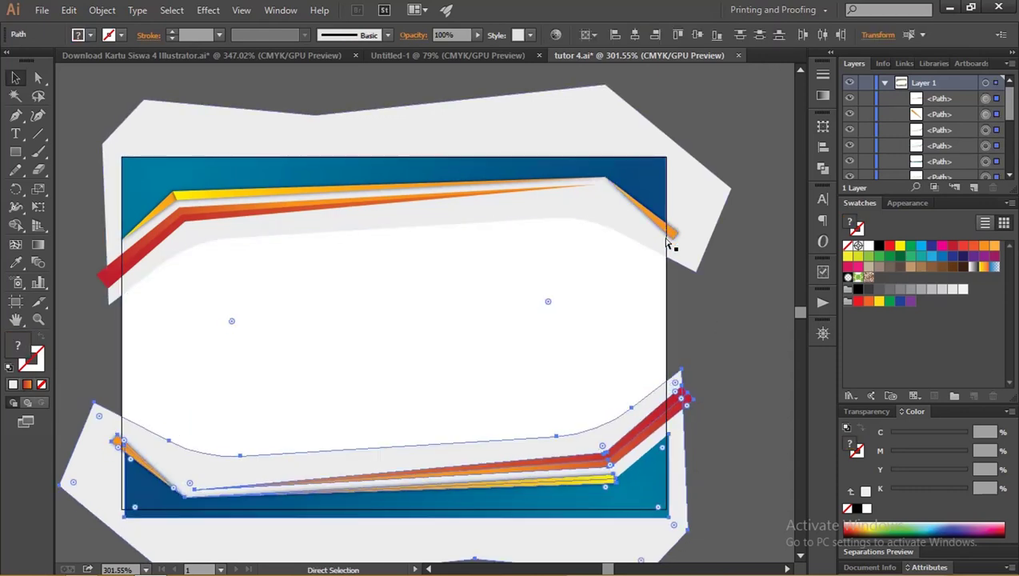
key(ctrl+z)
key(ctrl+z)
key(ctrl+z)
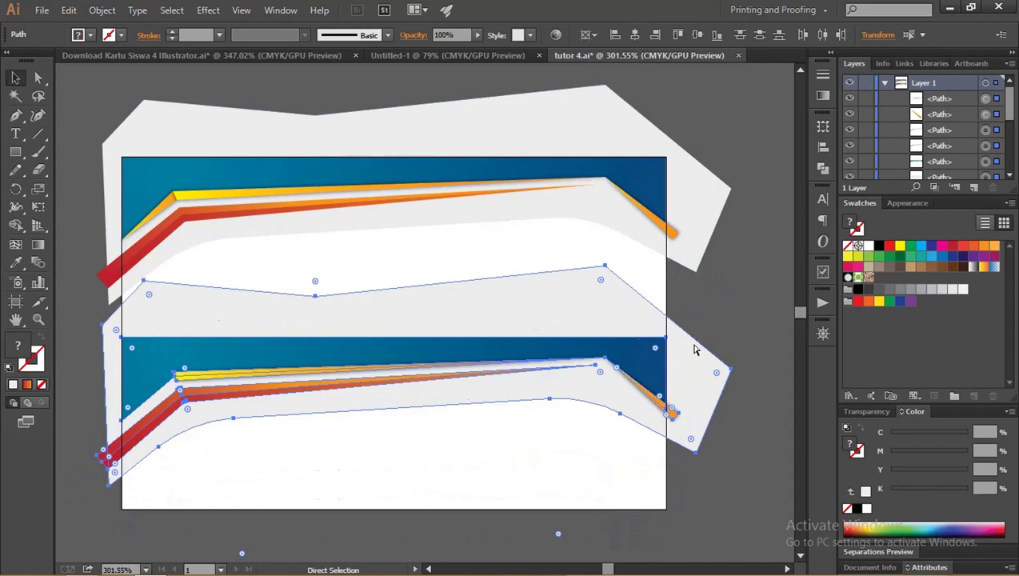
key(v)
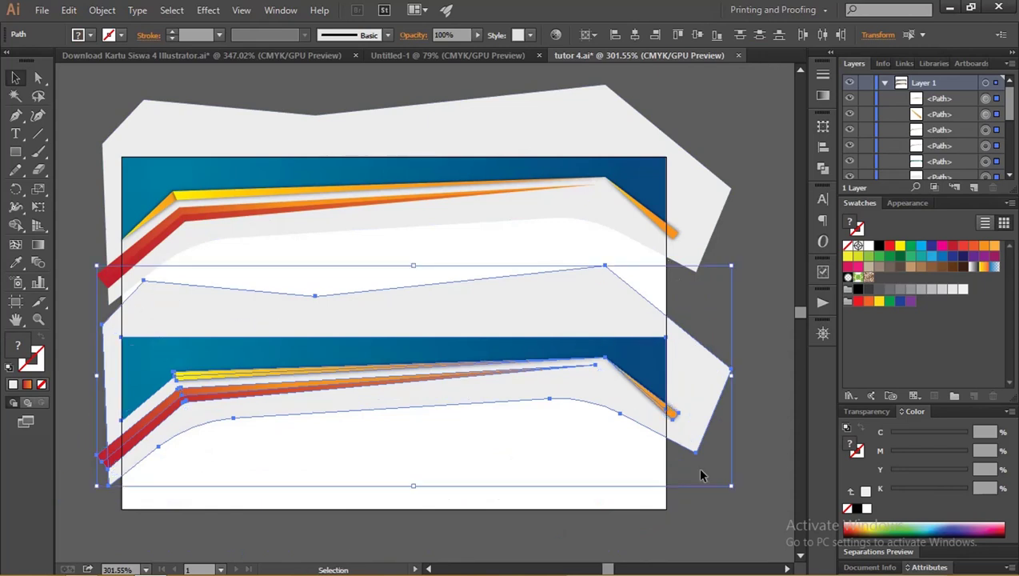
click(713, 495)
drag(733, 530, 90, 320)
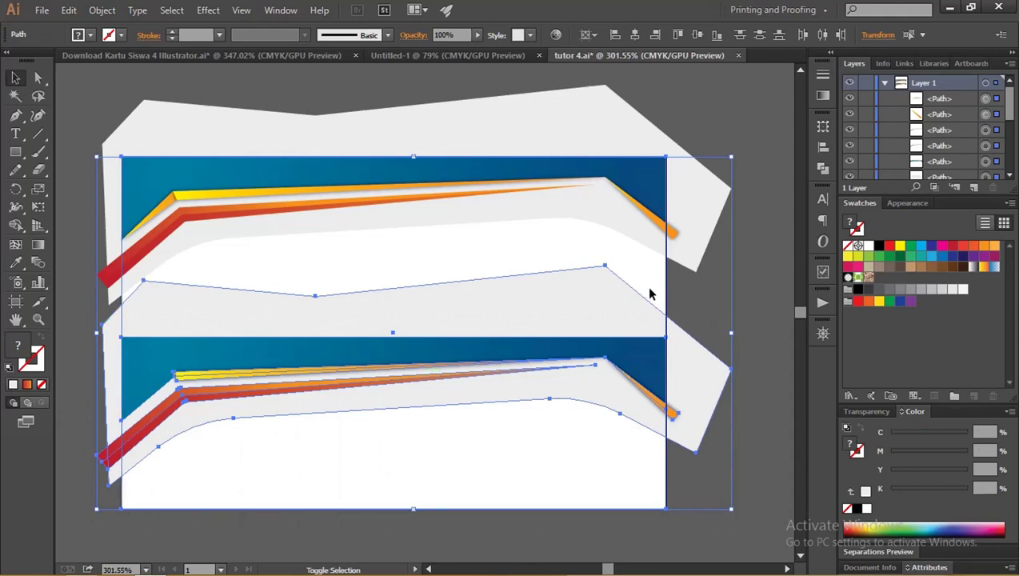
shift+click(612, 450)
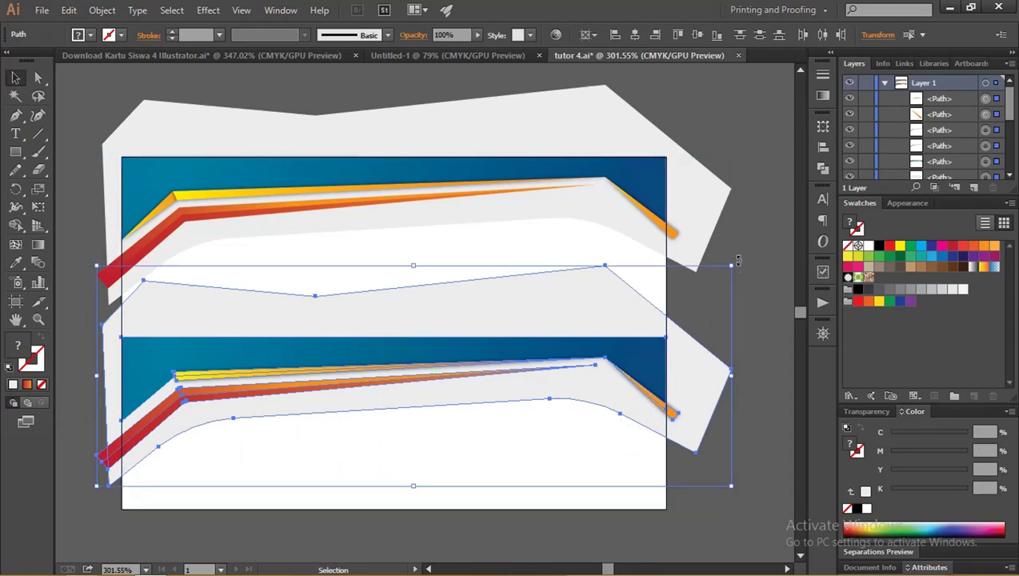
drag(737, 260, 237, 387)
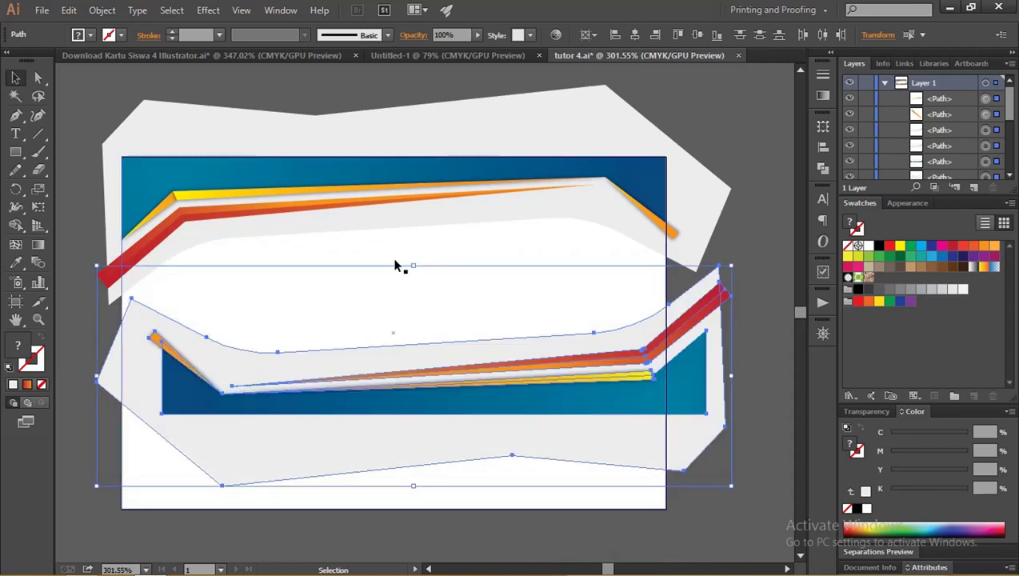
drag(413, 265, 413, 486)
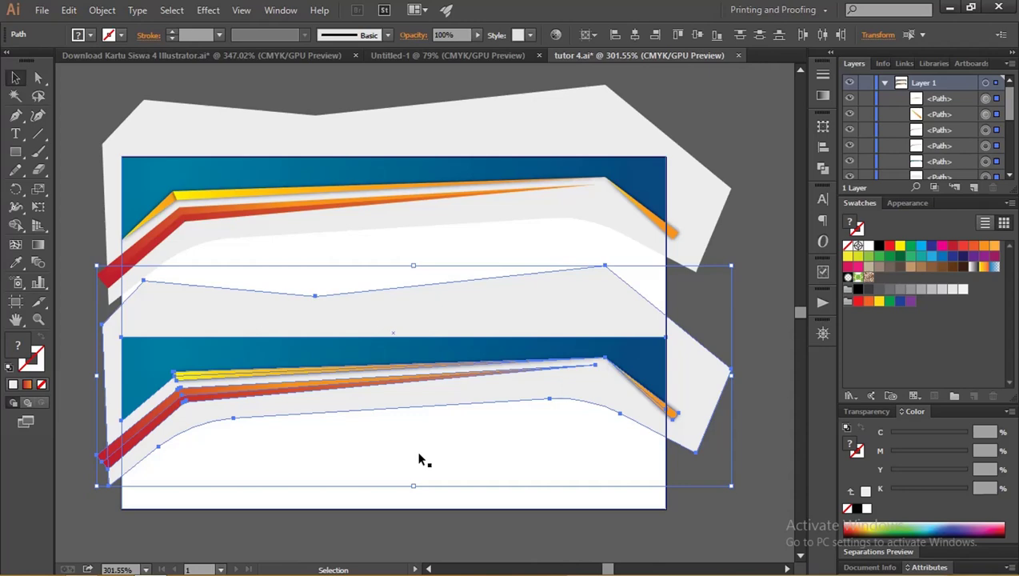
key(Delete)
Duplicate the top band, stripes and backing, flip the copy 180°, and fit it to the bottom edge.
drag(109, 112, 733, 313)
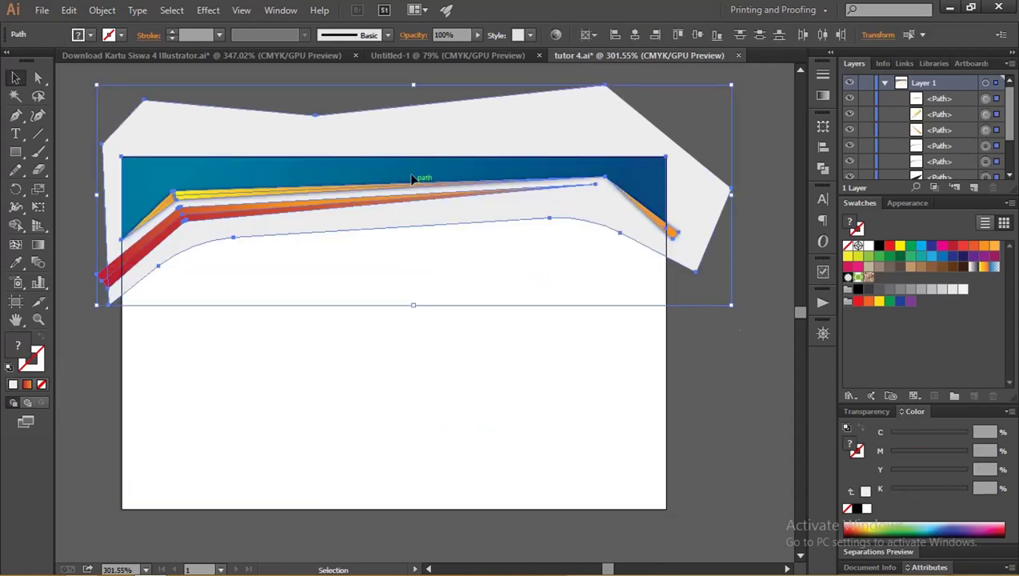
key(ctrl+c)
drag(391, 162, 376, 374)
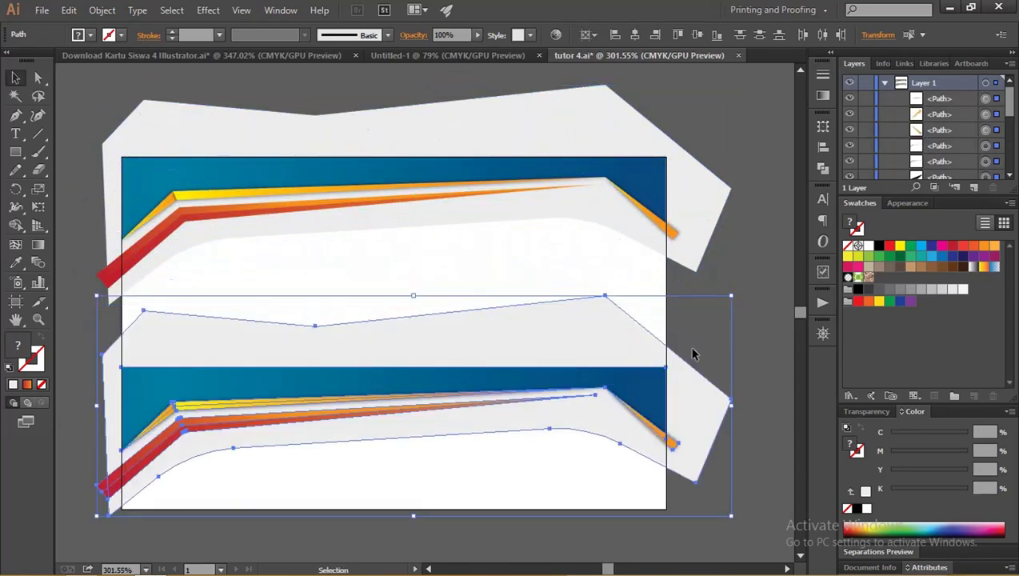
drag(739, 294, 321, 449)
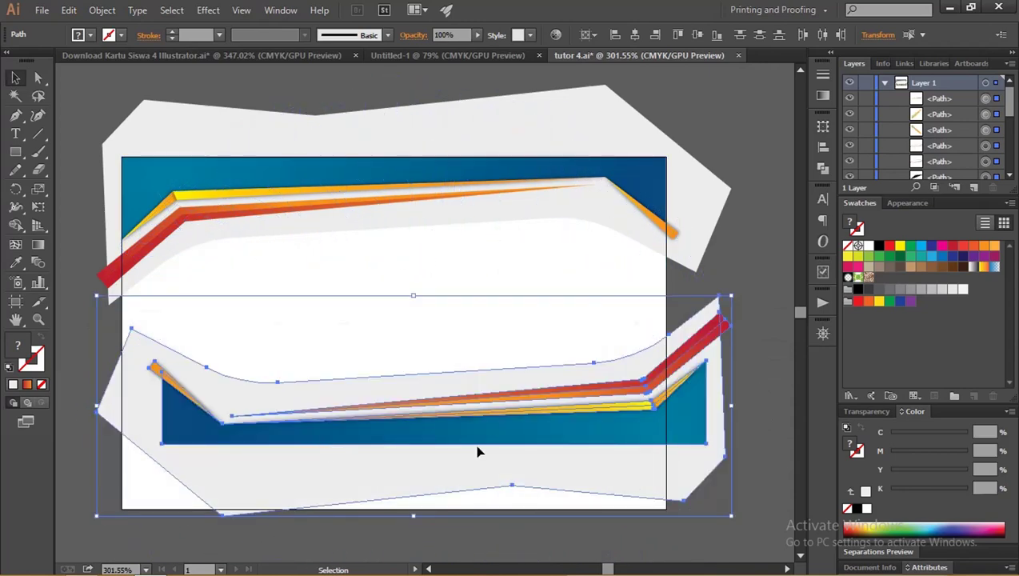
drag(558, 432, 517, 509)
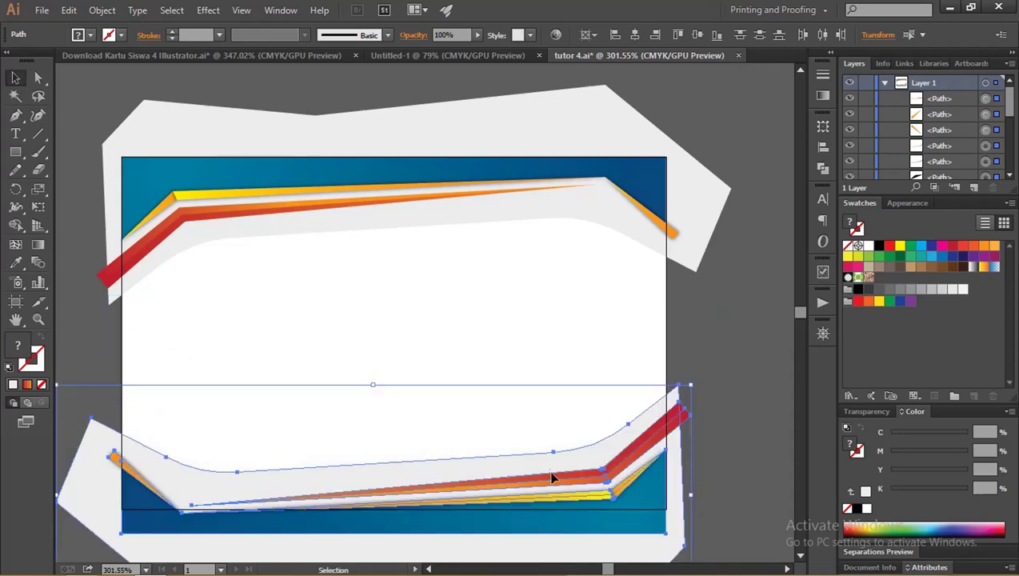
drag(627, 507, 629, 490)
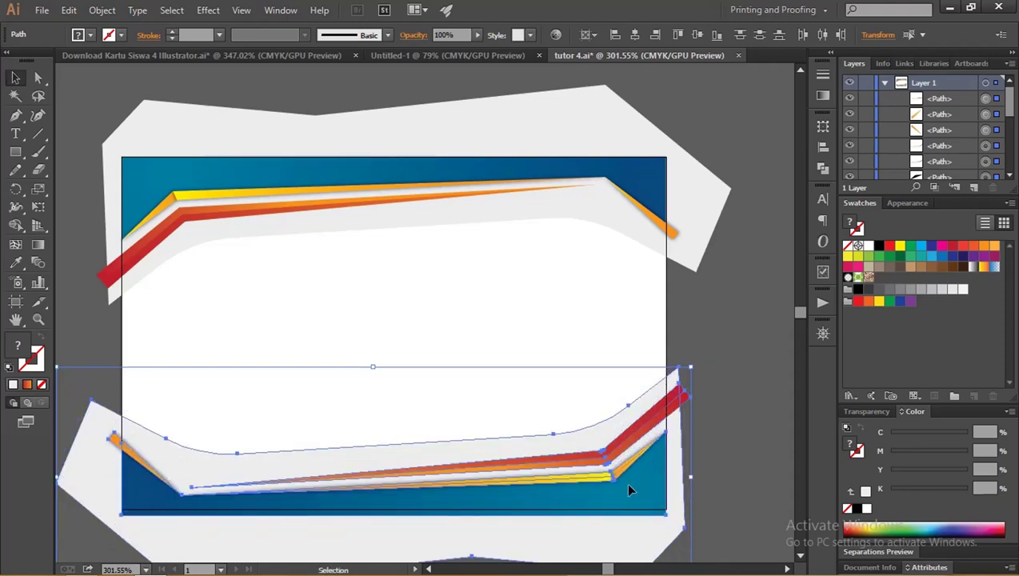
right_click(629, 490)
Delete the extra bottom red and small orange stripes and remove the blue band's left corner point.
click(698, 500)
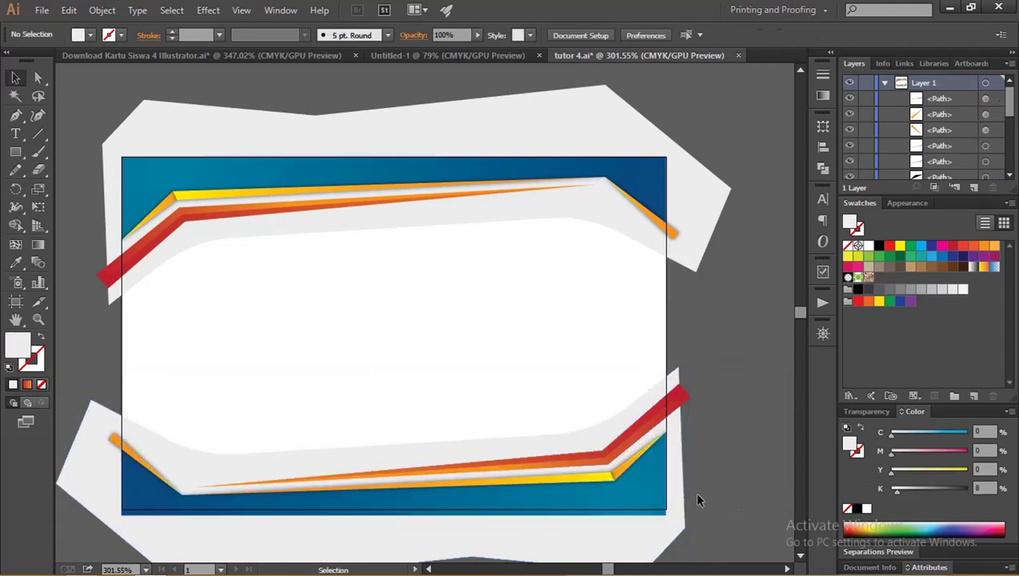
click(663, 408)
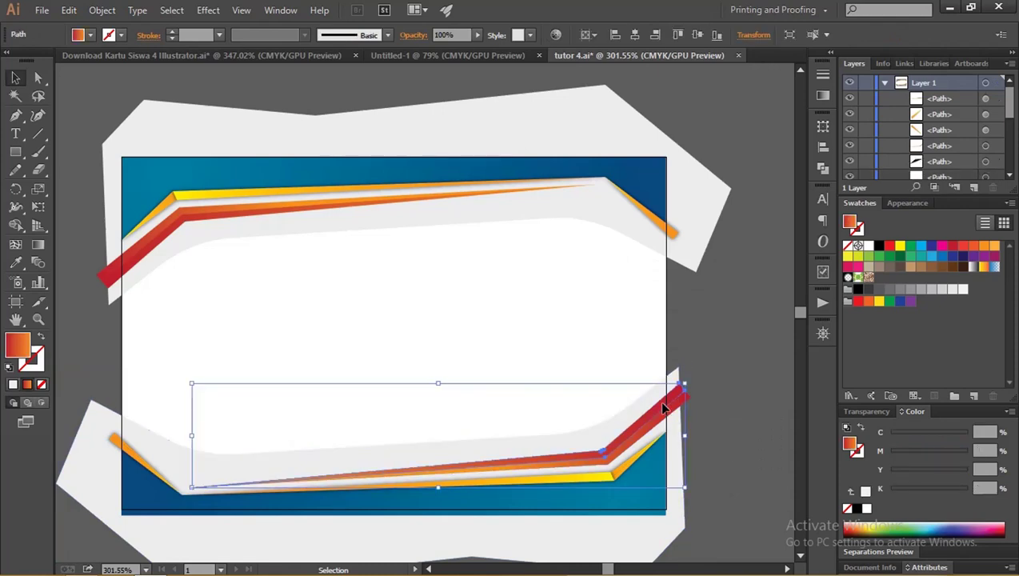
key(Delete)
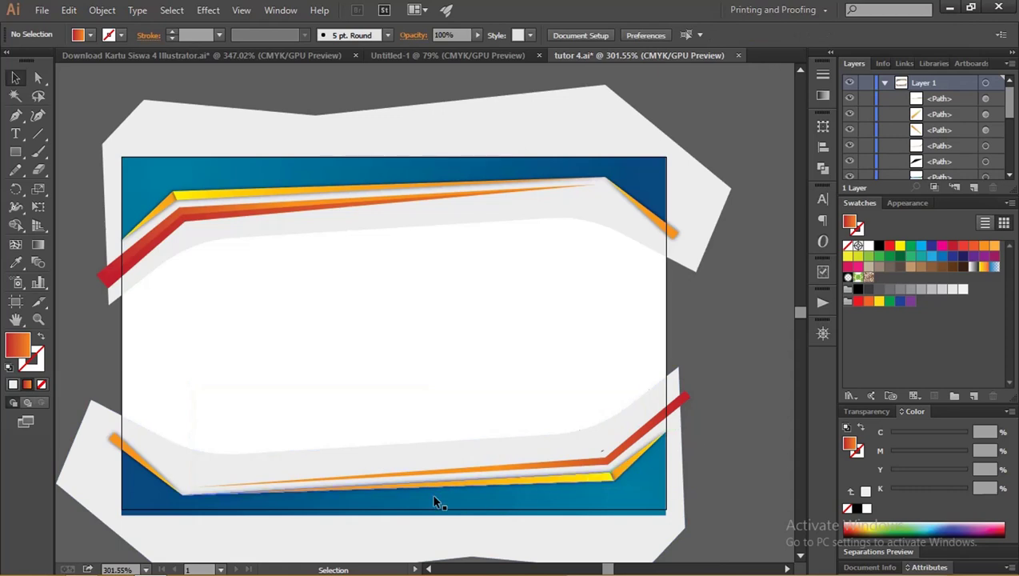
click(133, 458)
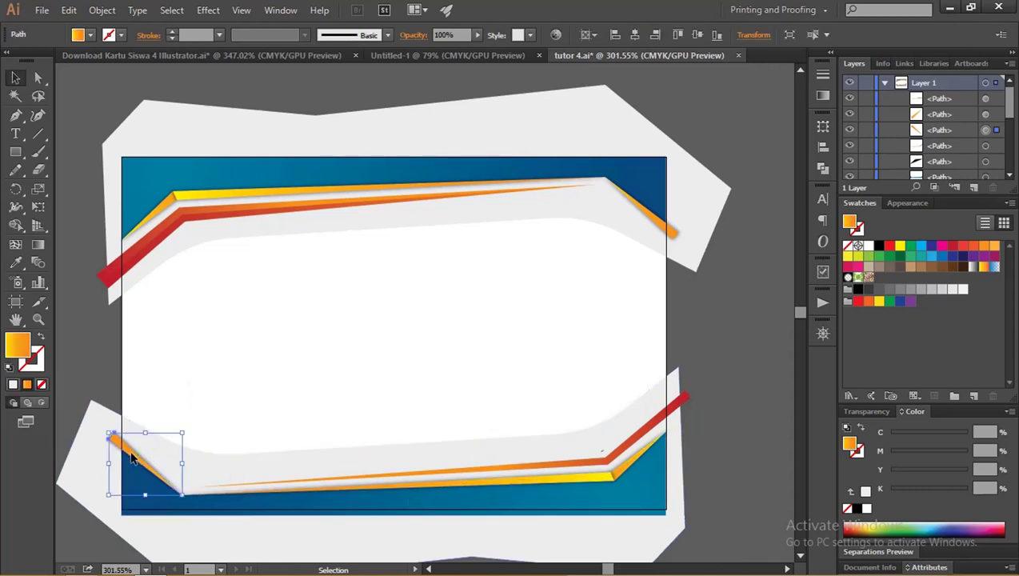
key(Delete)
click(128, 456)
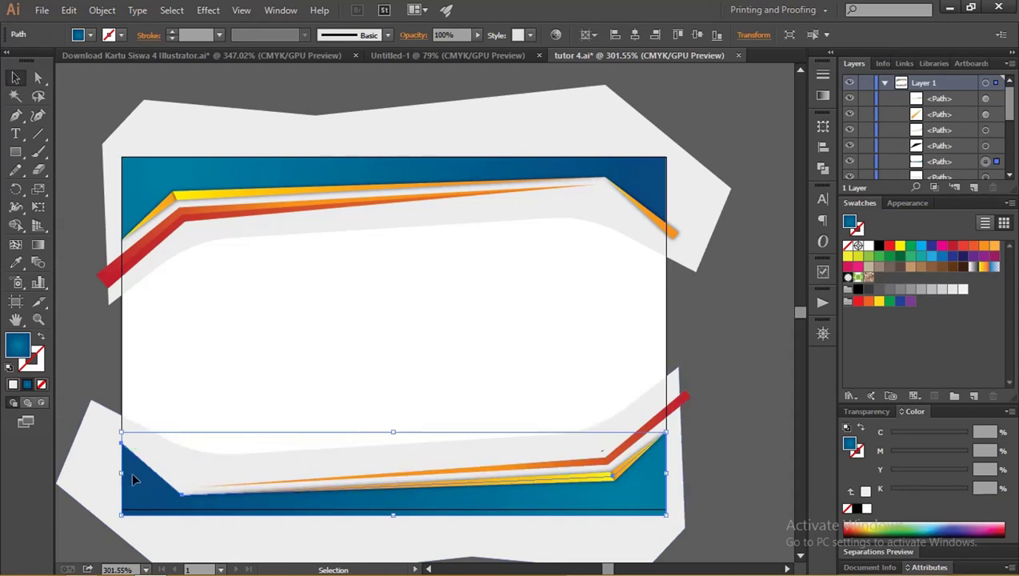
key(p)
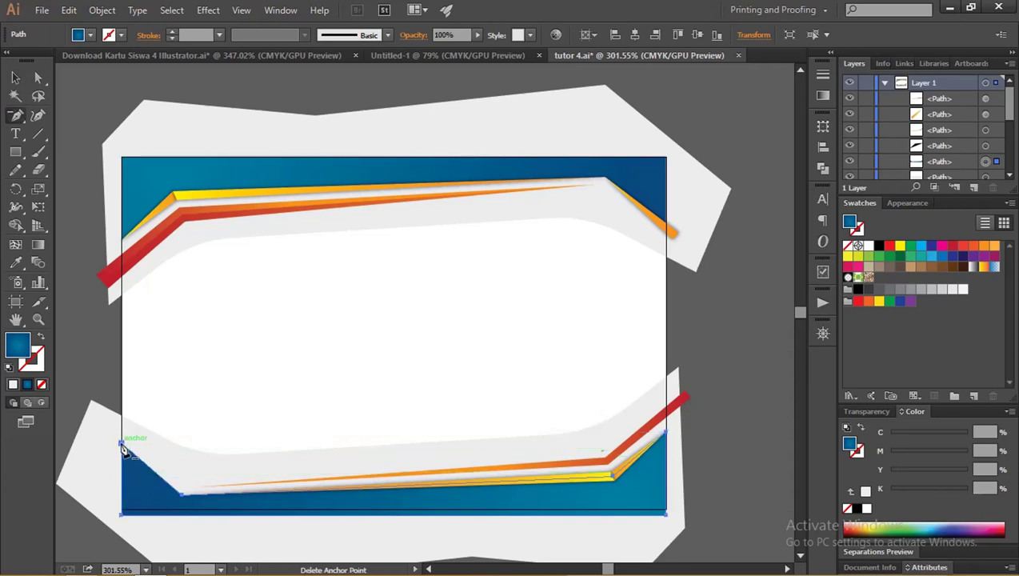
click(122, 444)
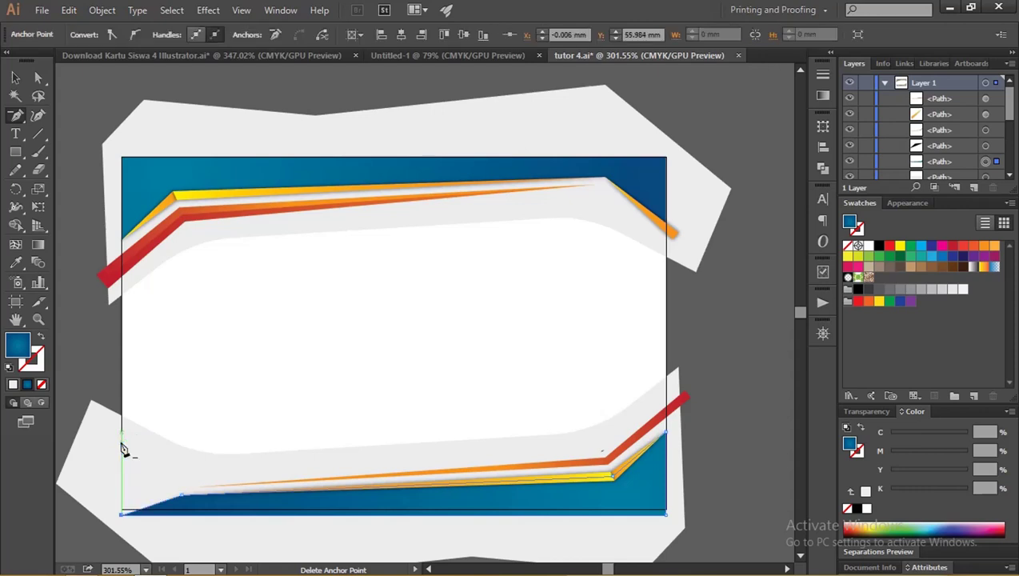
click(38, 78)
click(136, 99)
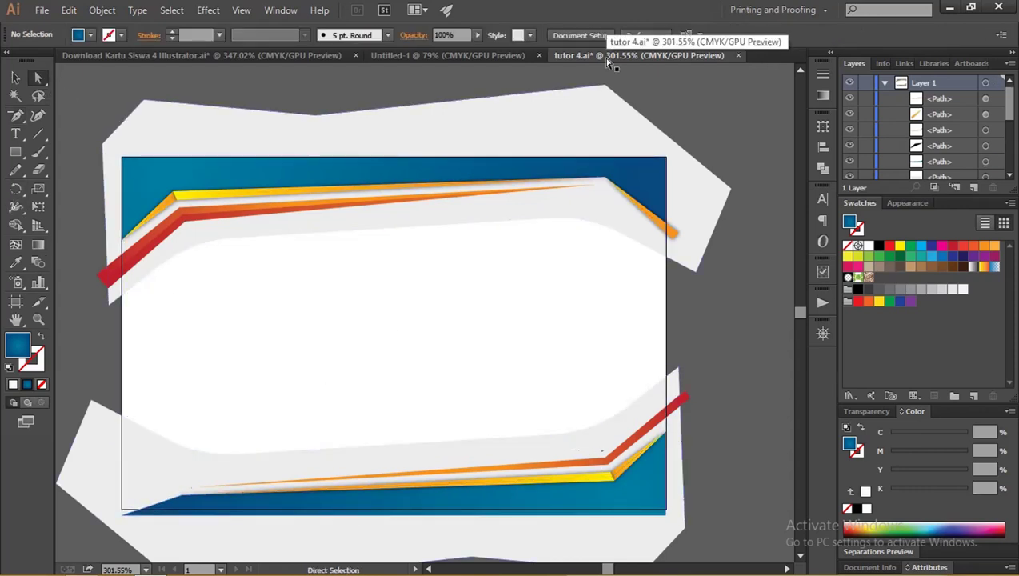
Select the bottom artwork's paths without the background rectangle, undoing trial moves.
drag(738, 538, 335, 388)
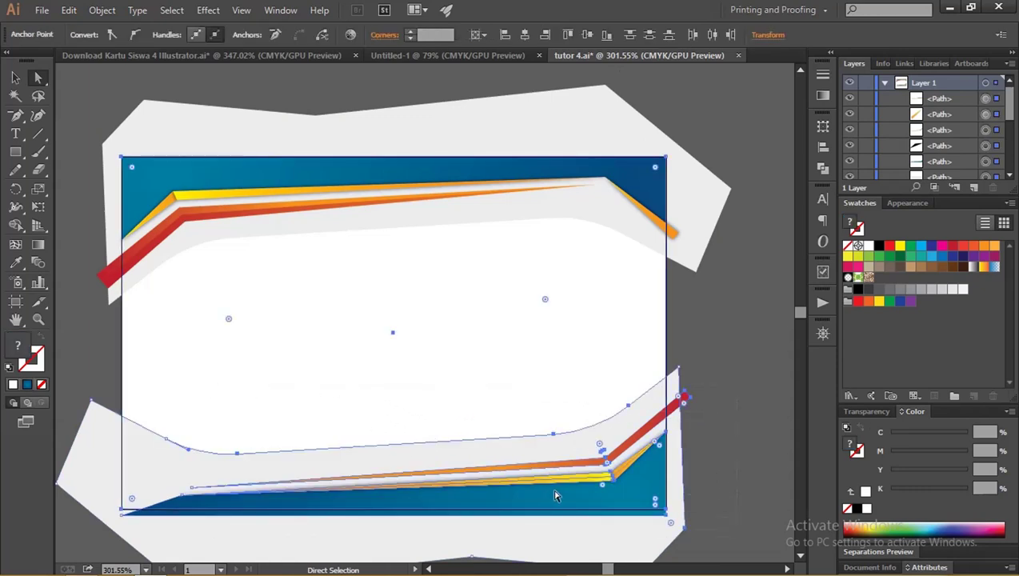
shift+click(636, 488)
drag(645, 490, 647, 502)
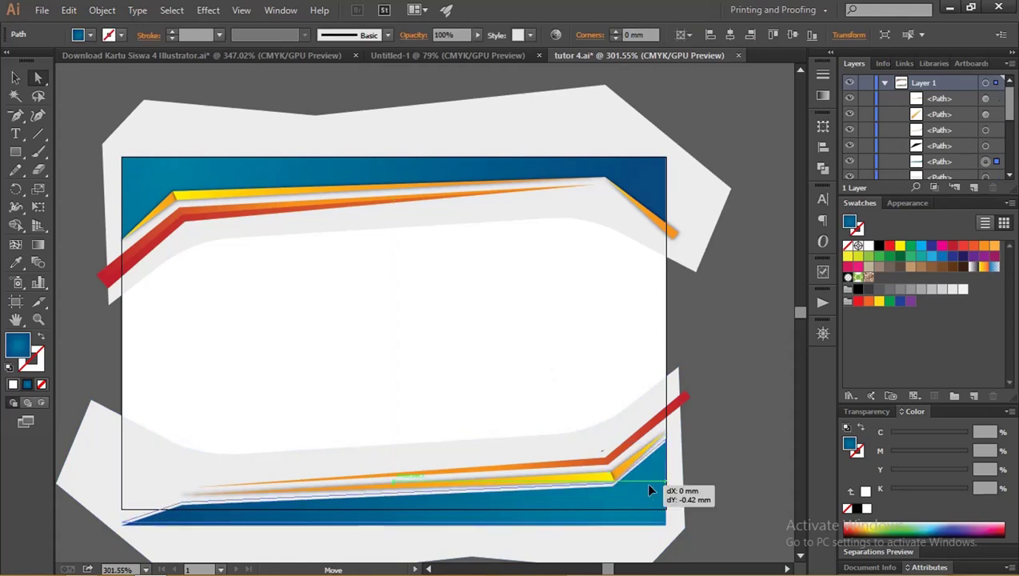
drag(648, 493, 649, 492)
key(v)
key(ctrl+z)
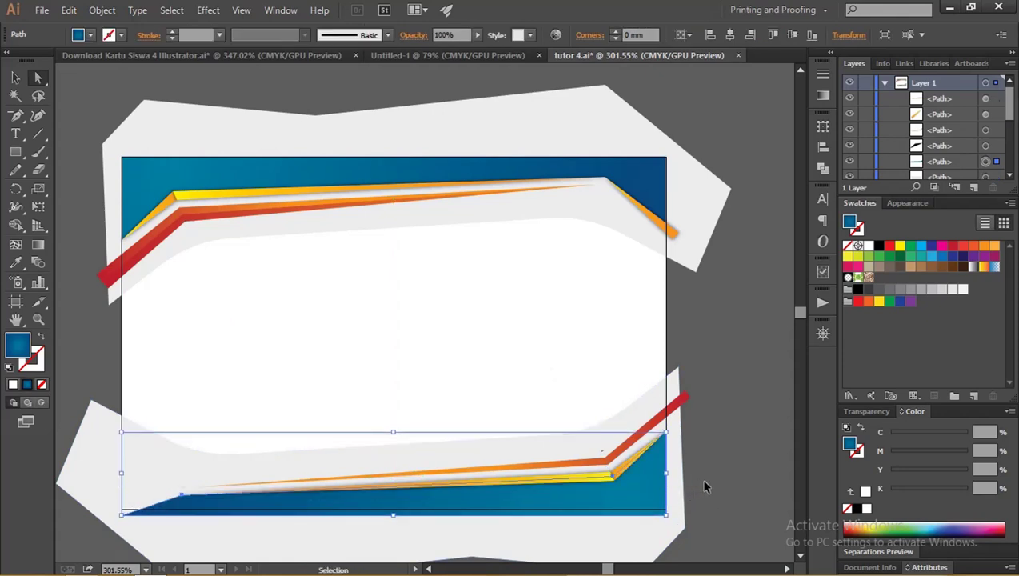
key(a)
click(721, 516)
drag(680, 544, 96, 326)
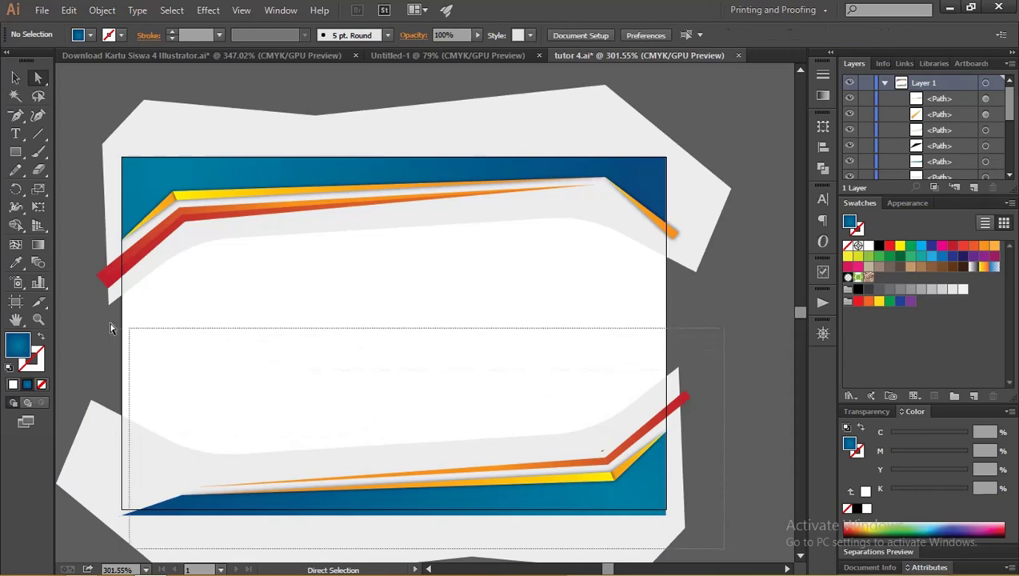
shift+click(650, 374)
drag(660, 480, 642, 476)
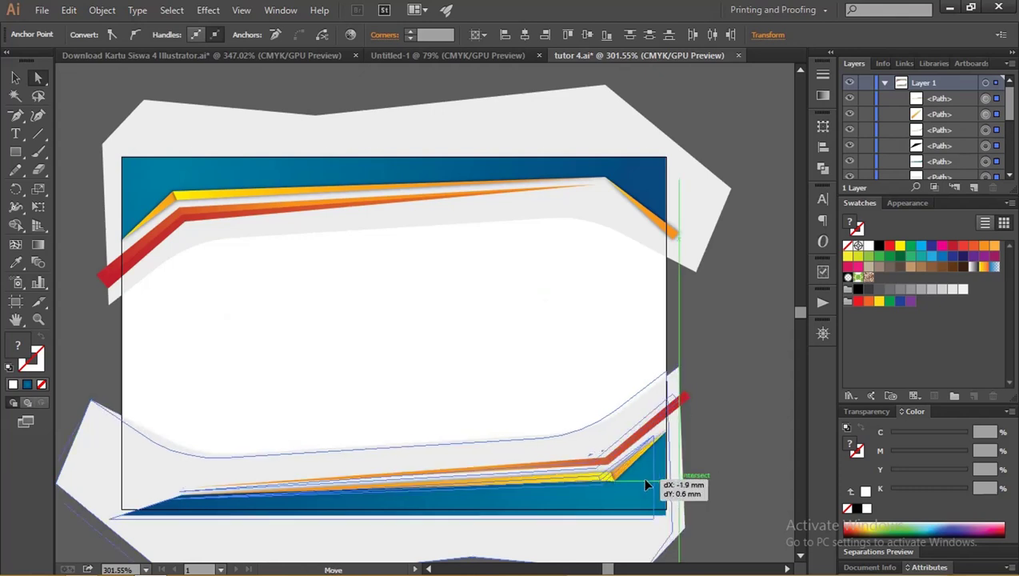
key(ctrl+z)
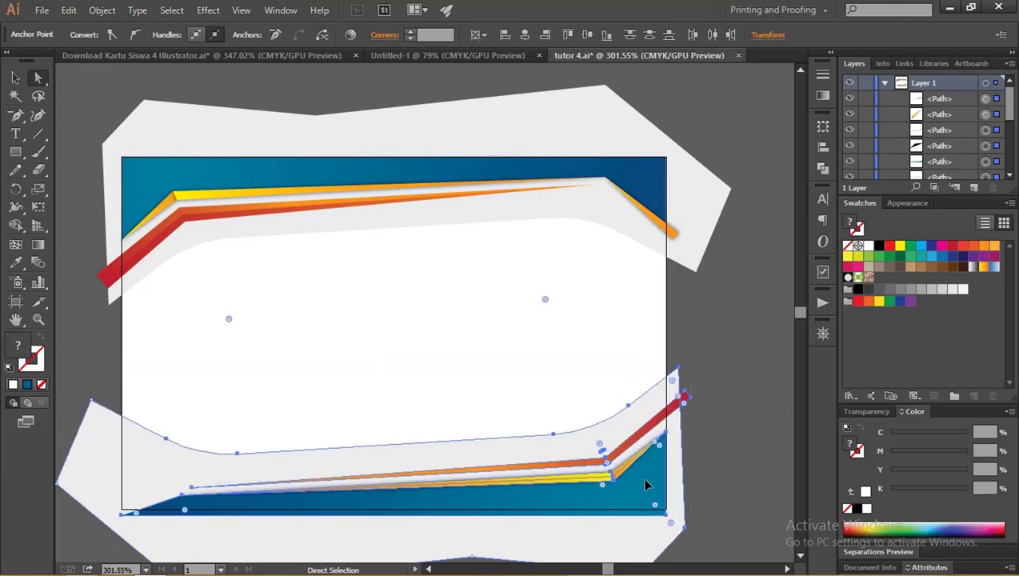
Nudge the mirrored bottom pieces and lower orange stripe with arrow keys to align them.
key(Down)
key(Down)
key(Up)
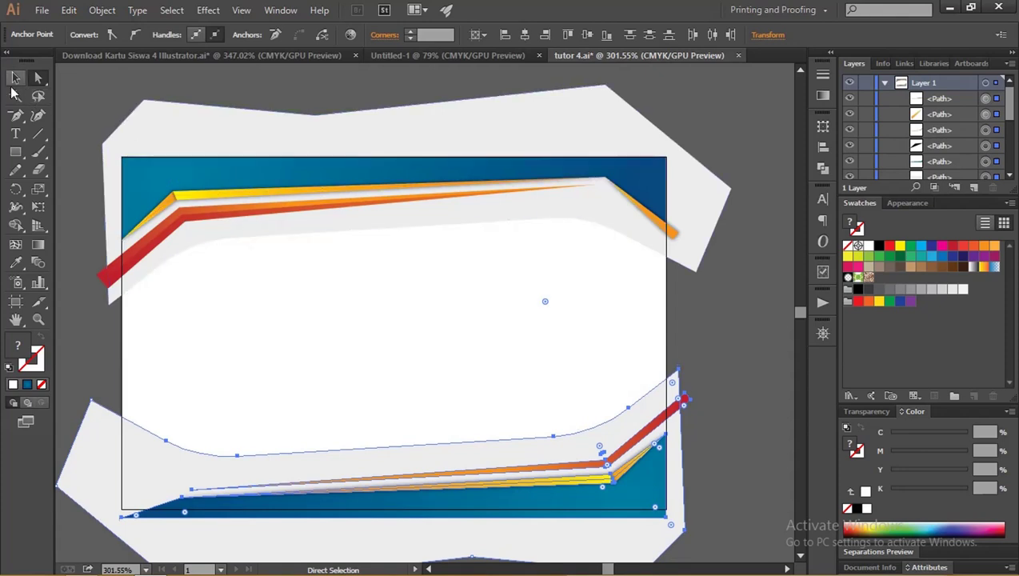
click(16, 78)
key(Up)
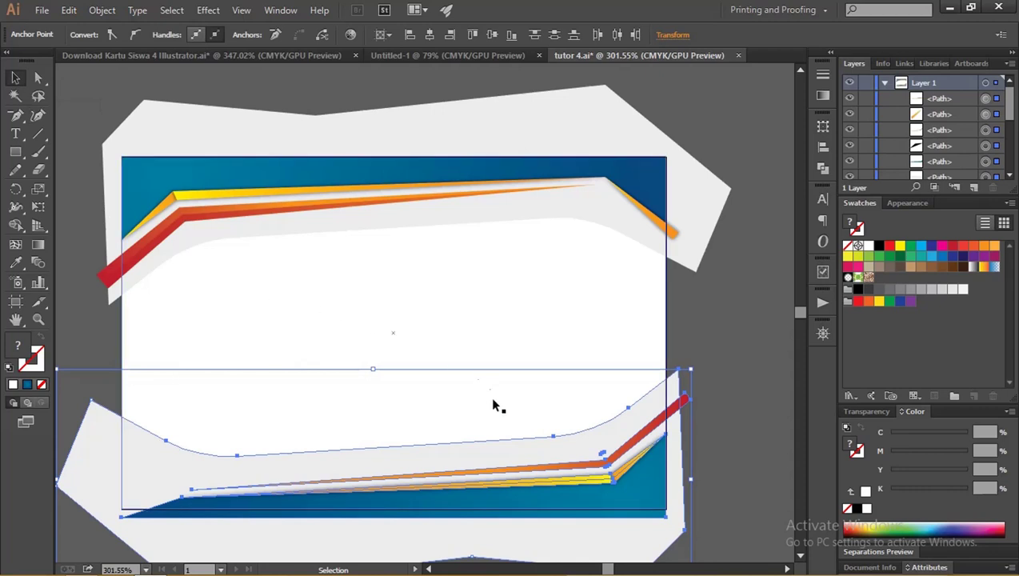
key(Down)
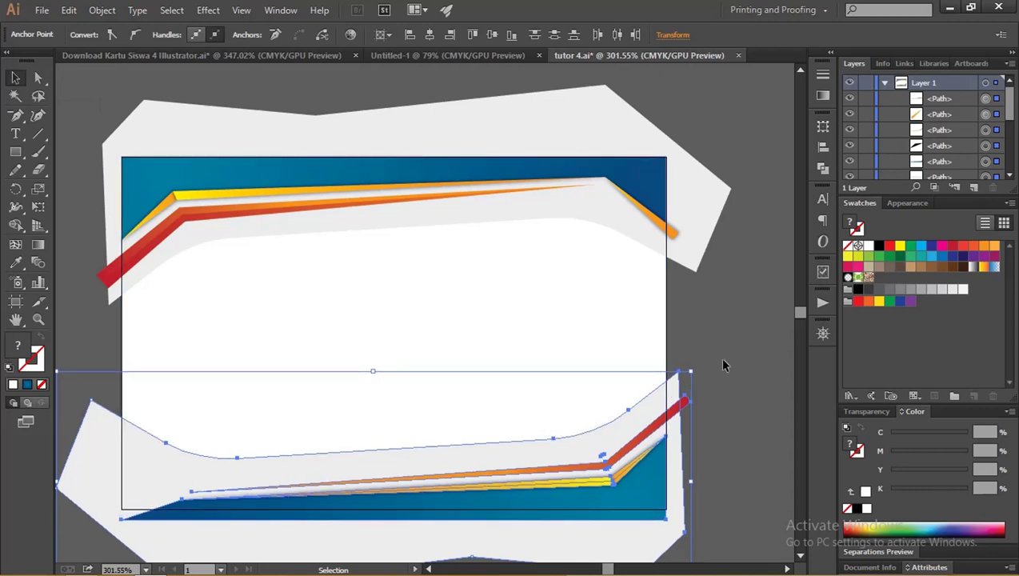
click(720, 360)
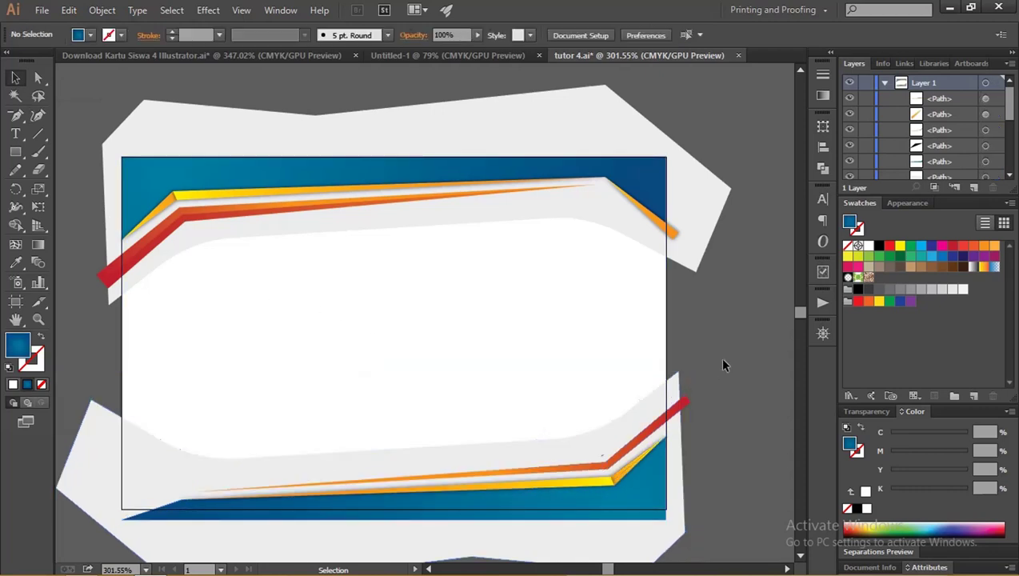
click(663, 419)
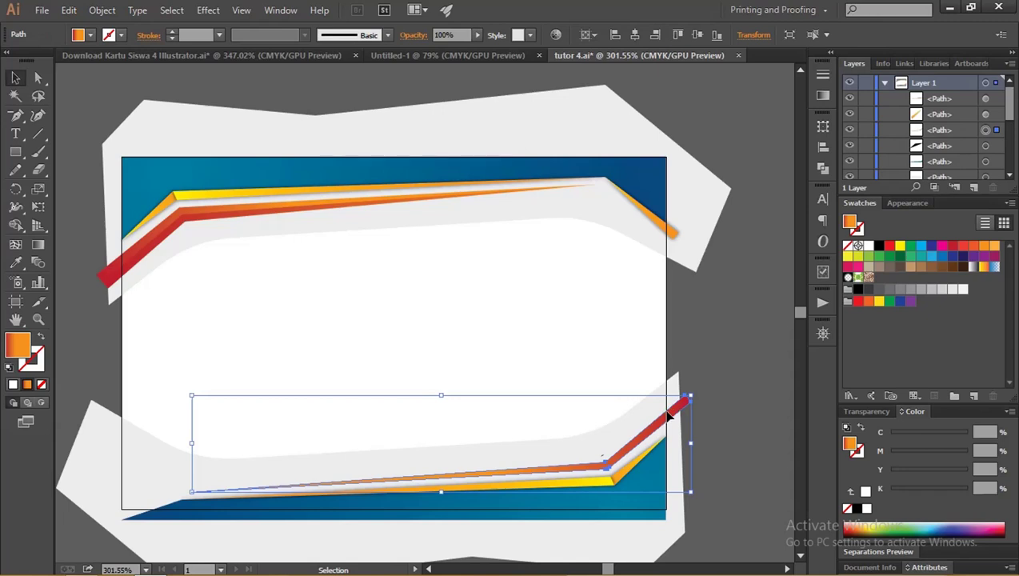
key(Down)
key(Up)
click(696, 375)
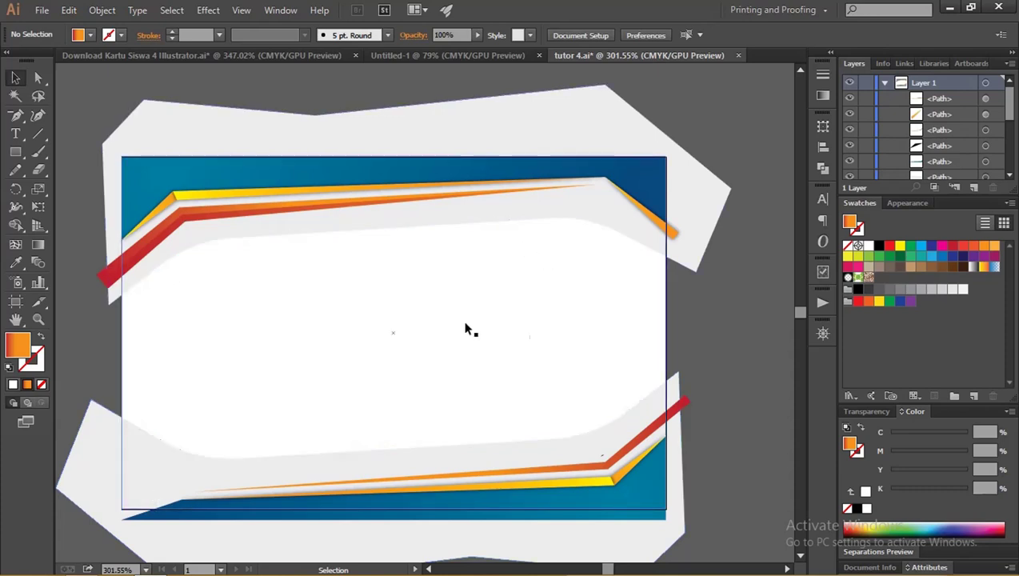
Duplicate the top-right orange stripe, rotate the copy counter-clockwise and shrink it into a sliver.
click(672, 236)
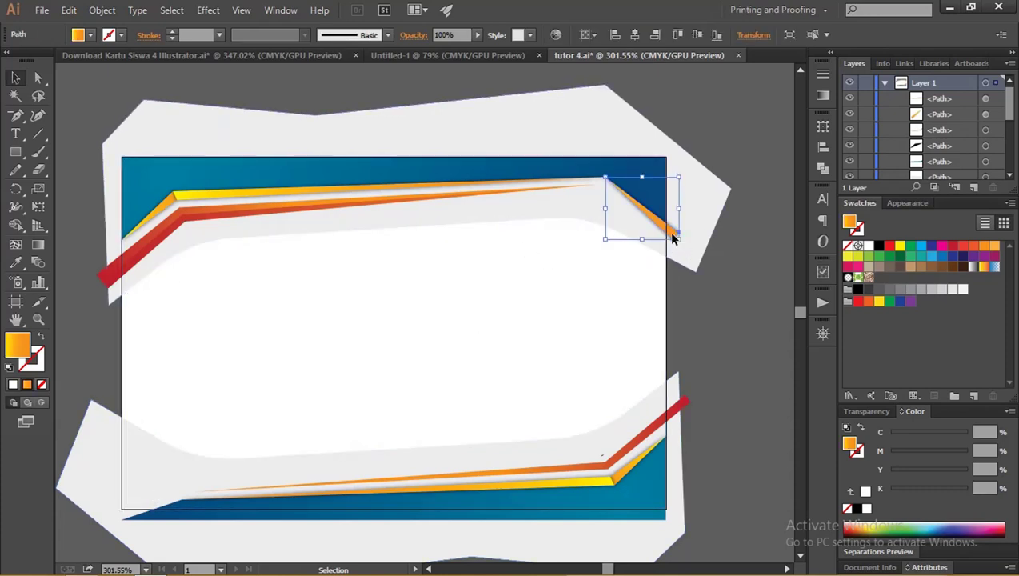
mouse_move(672, 236)
mouse_down()
mouse_move(472, 342)
mouse_move(432, 398)
mouse_up()
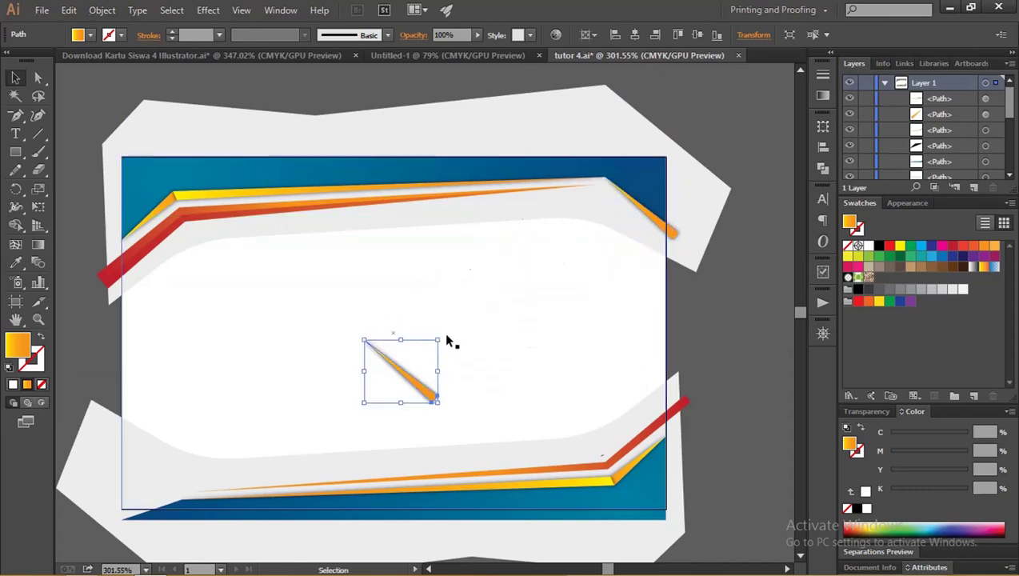
drag(439, 335, 360, 390)
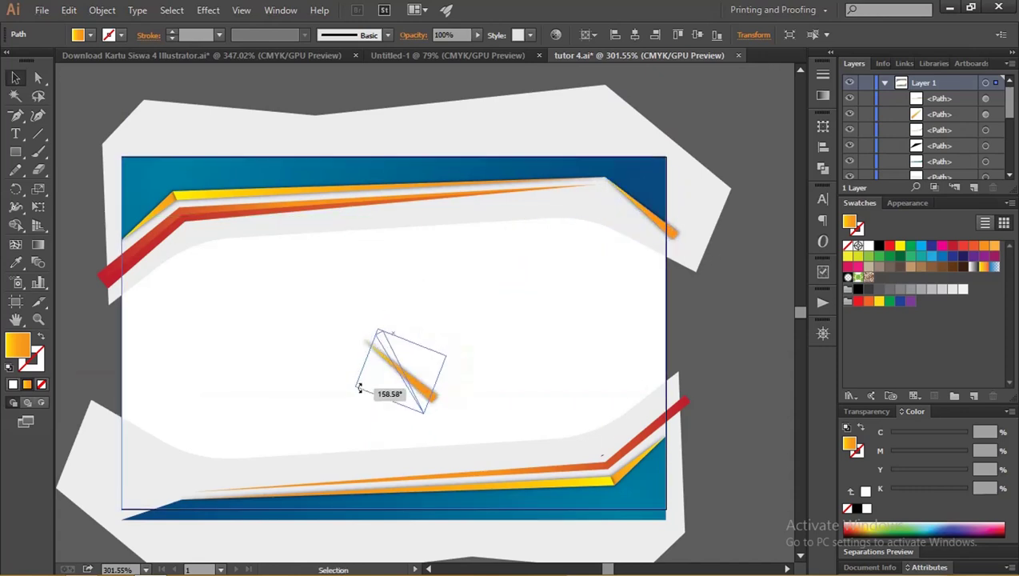
drag(377, 329, 413, 389)
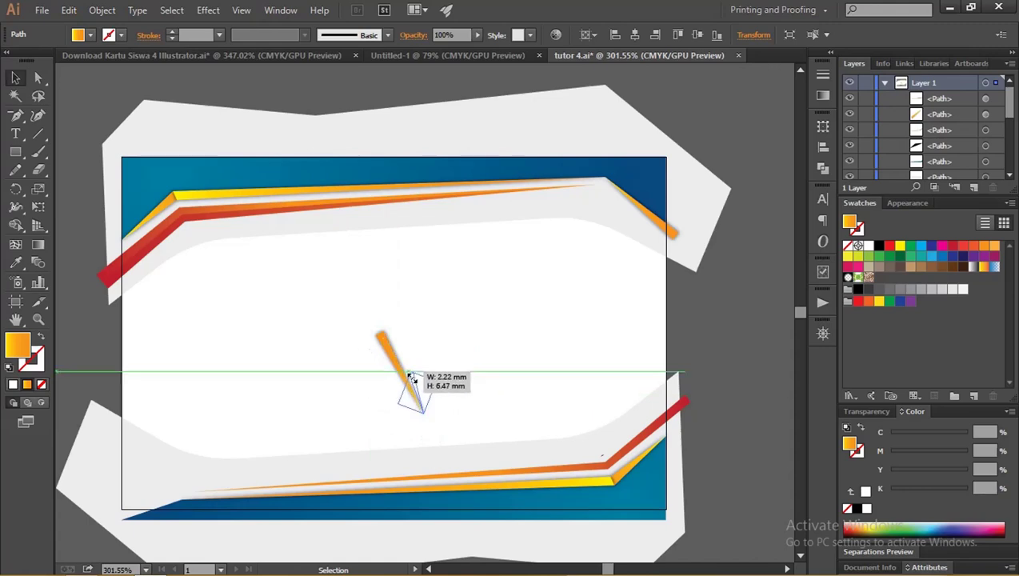
Move the sliver near the red stripe's lower-right bend and bring it to the front.
key(z)
click(384, 354)
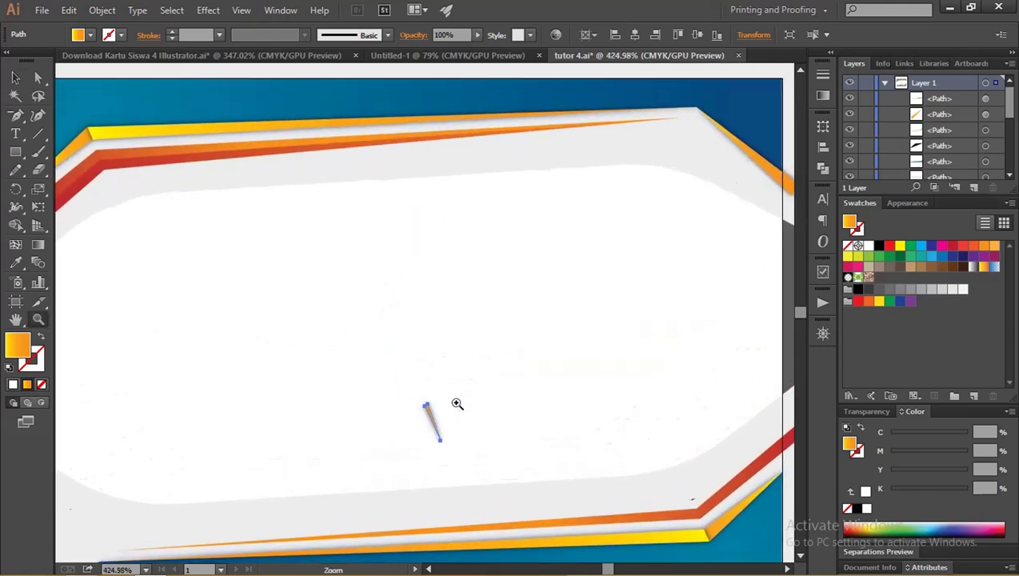
key(v)
drag(344, 369, 593, 417)
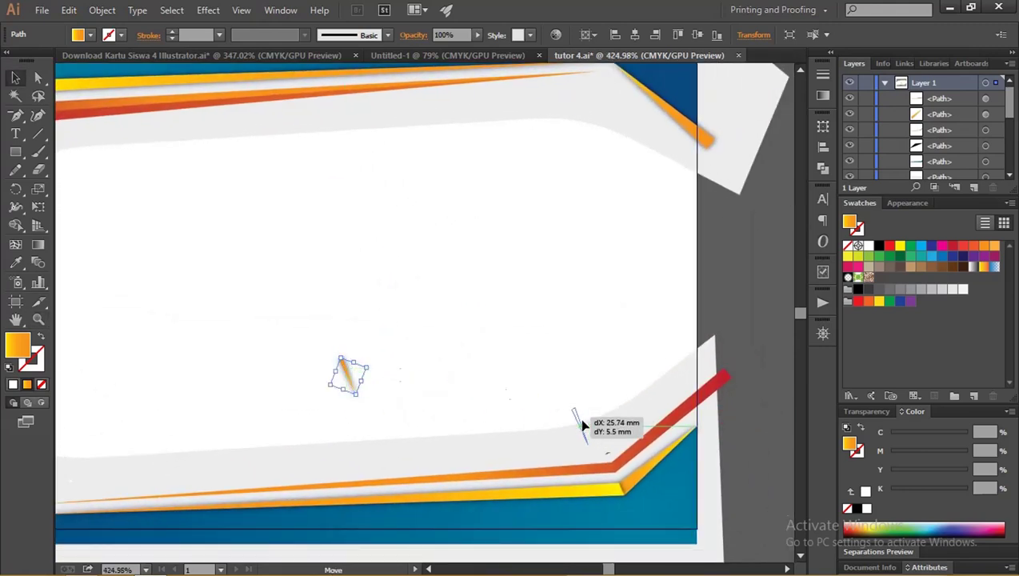
key(z)
click(591, 416)
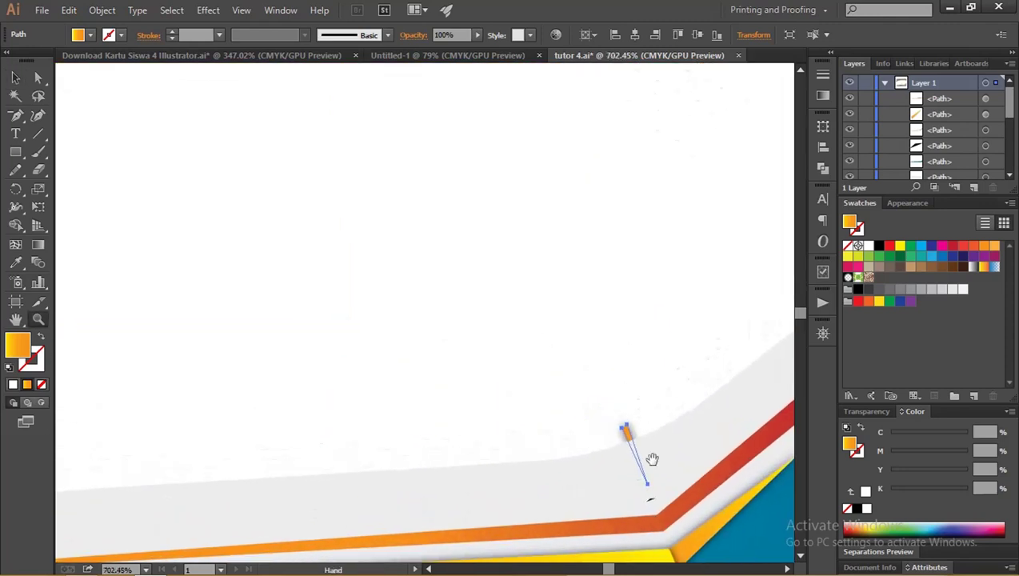
drag(650, 461, 364, 318)
key(v)
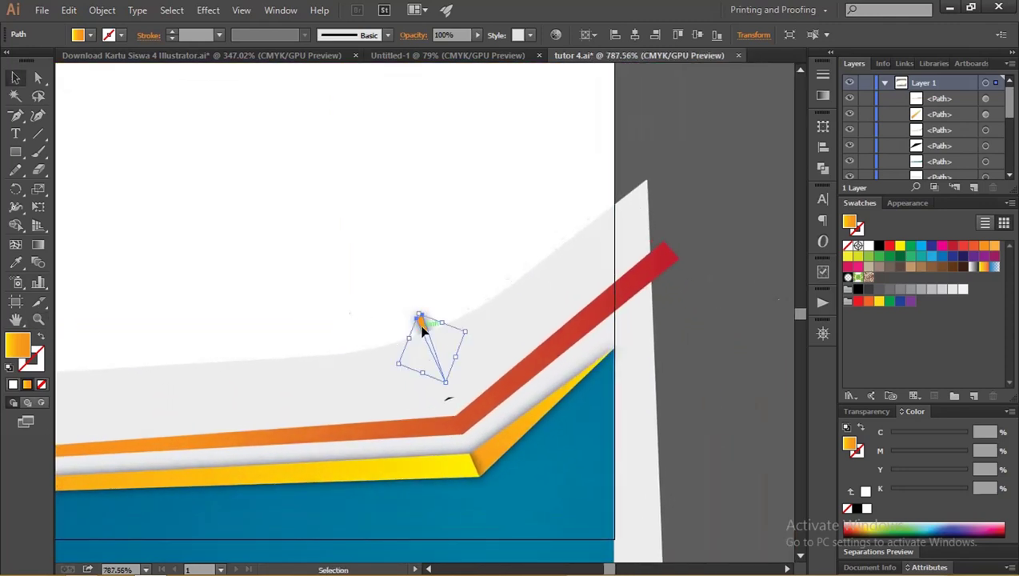
right_click(423, 328)
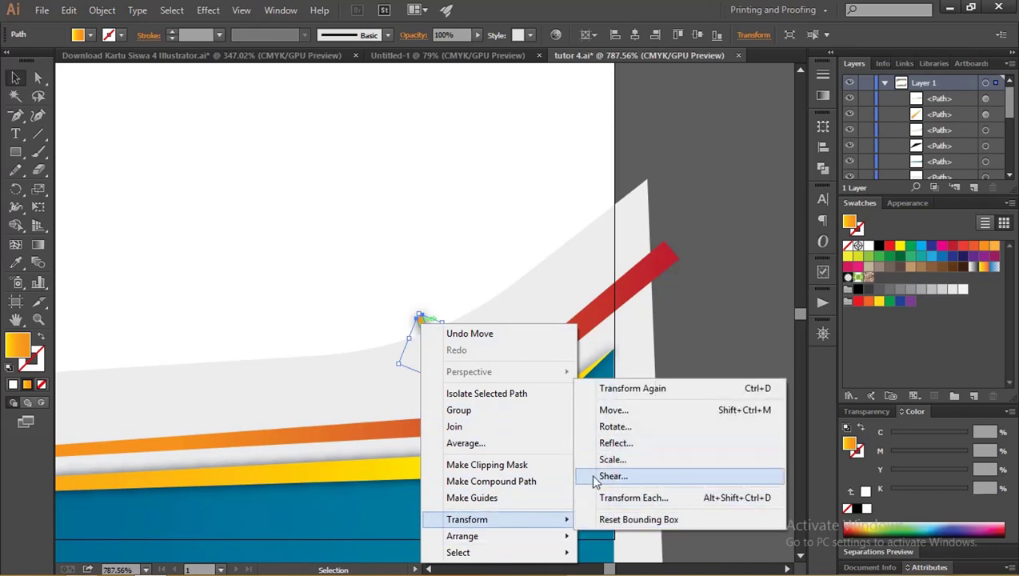
mouse_move(463, 536)
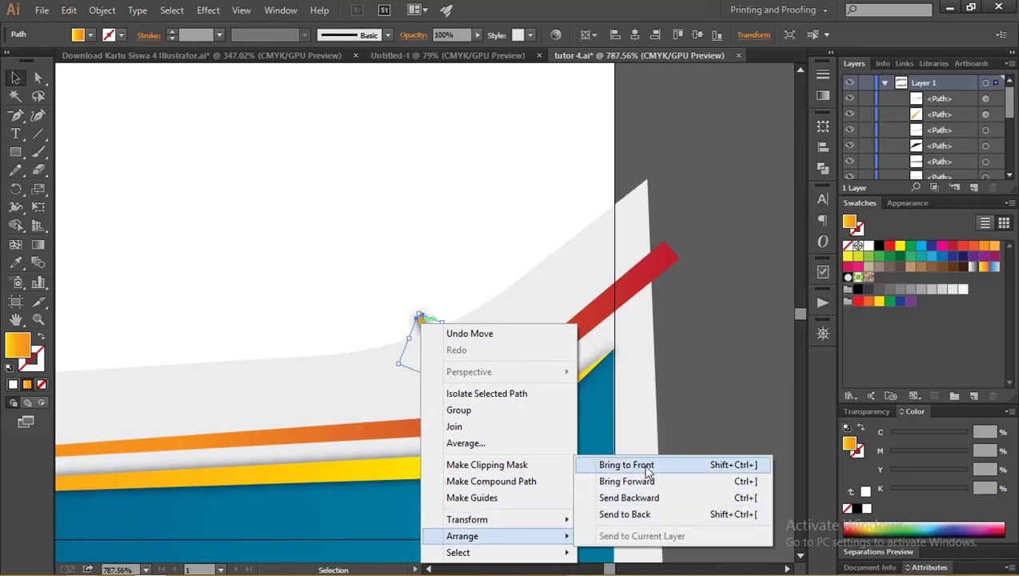
click(647, 472)
Zoom in closely on the sliver and select its top anchor point.
key(z)
mouse_move(388, 318)
mouse_down()
mouse_move(498, 370)
mouse_move(380, 329)
mouse_up()
key(a)
click(357, 288)
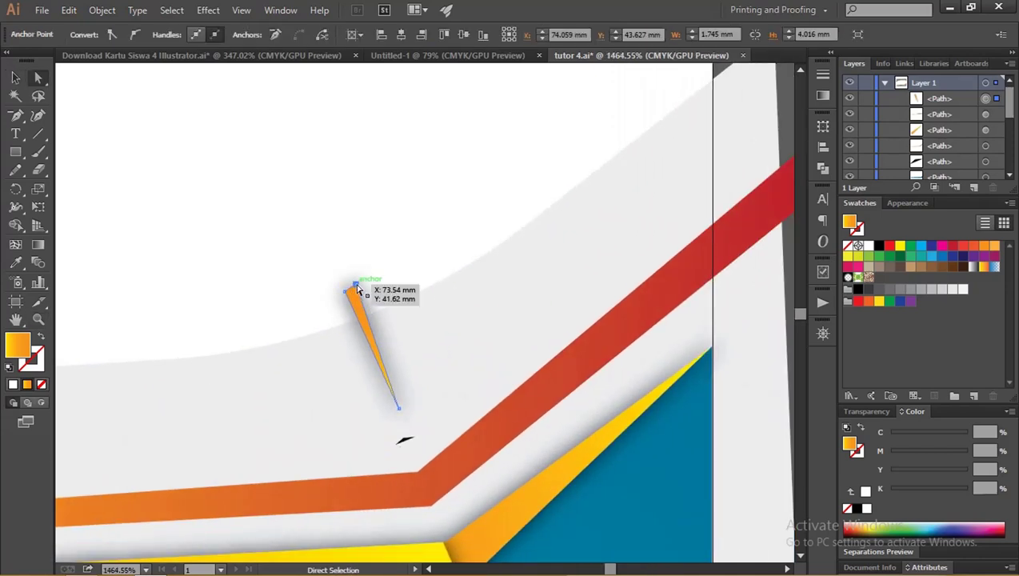
Widen the orange sliver into a triangle shard by dragging two of its anchors.
mouse_move(356, 288)
mouse_down()
mouse_move(384, 284)
mouse_move(329, 312)
mouse_up()
drag(387, 286, 373, 289)
click(15, 78)
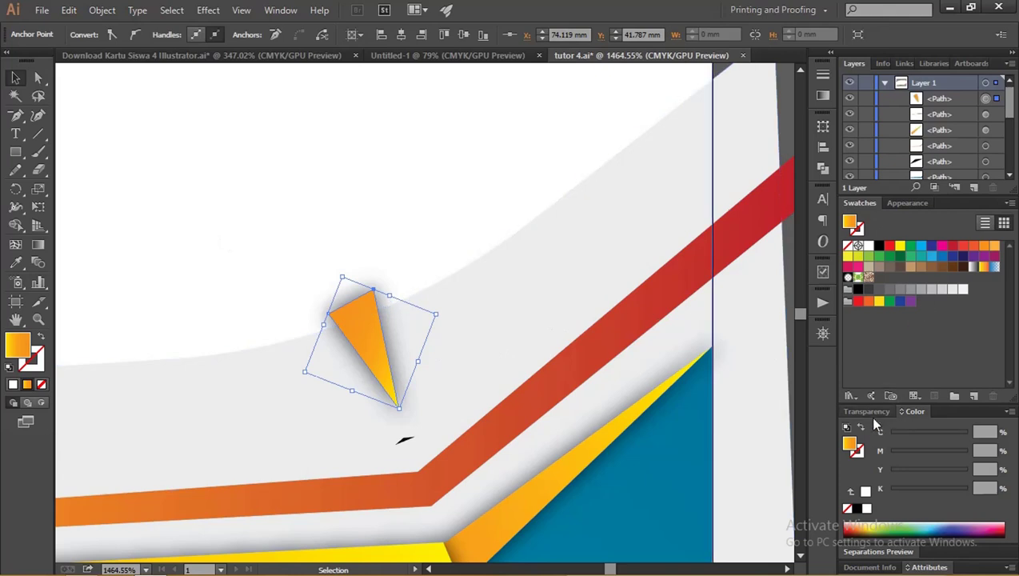
Delete the triangle's Drop Shadow effect in the Appearance panel.
click(902, 206)
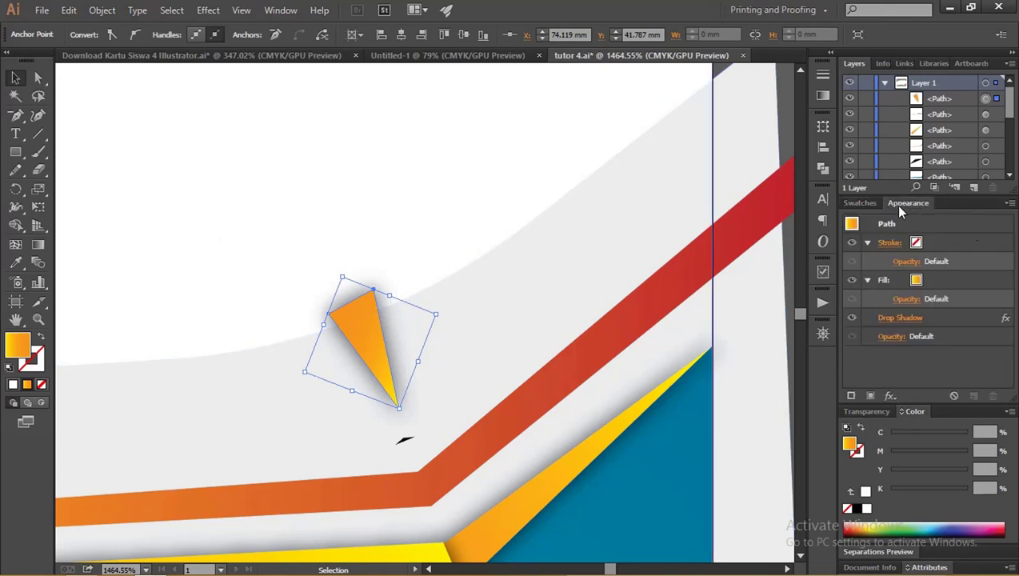
click(850, 318)
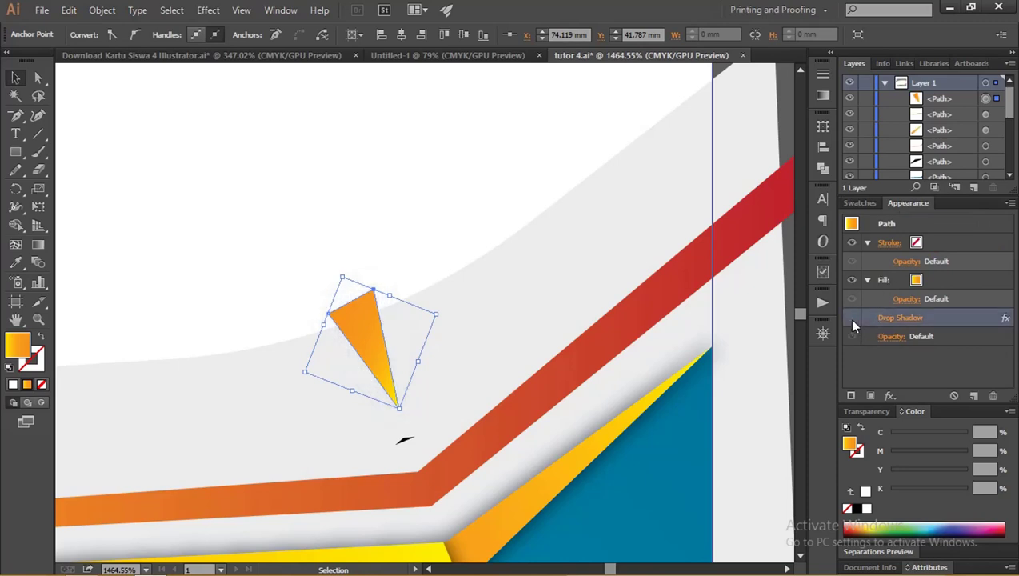
click(992, 395)
Duplicate the orange triangle slightly to the right and zoom in on it.
key(z)
alt+click(108, 295)
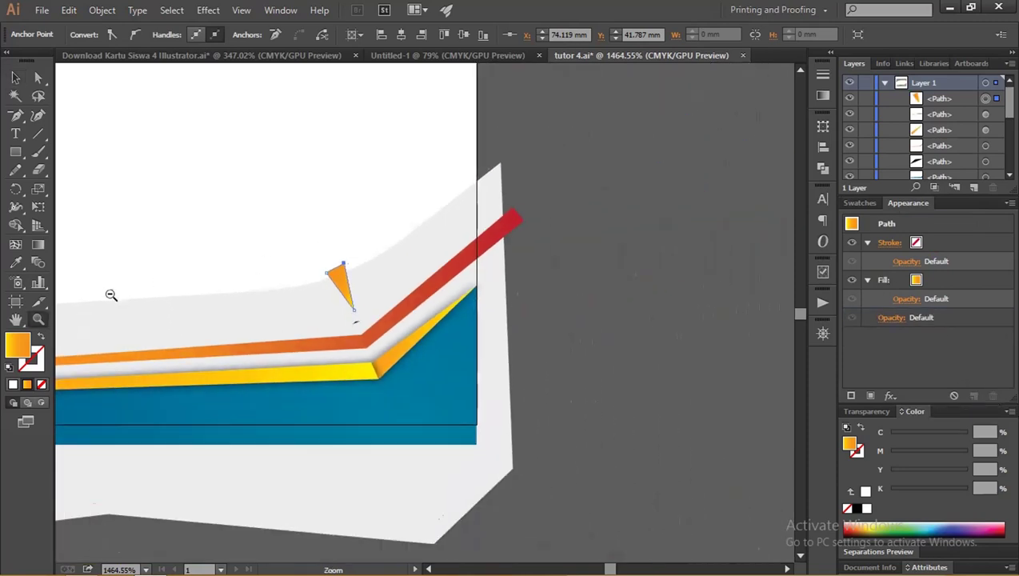
alt+click(392, 332)
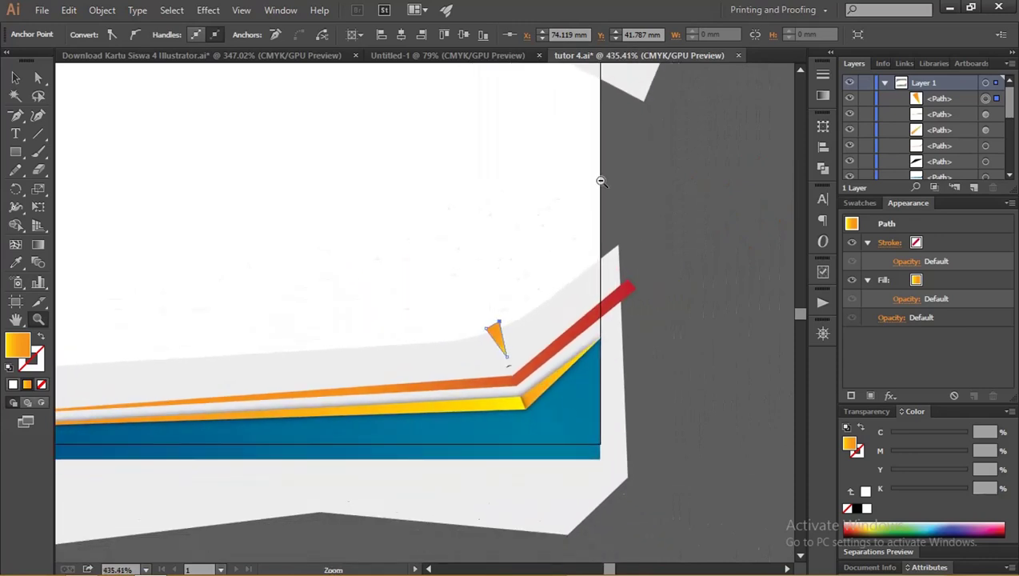
key(v)
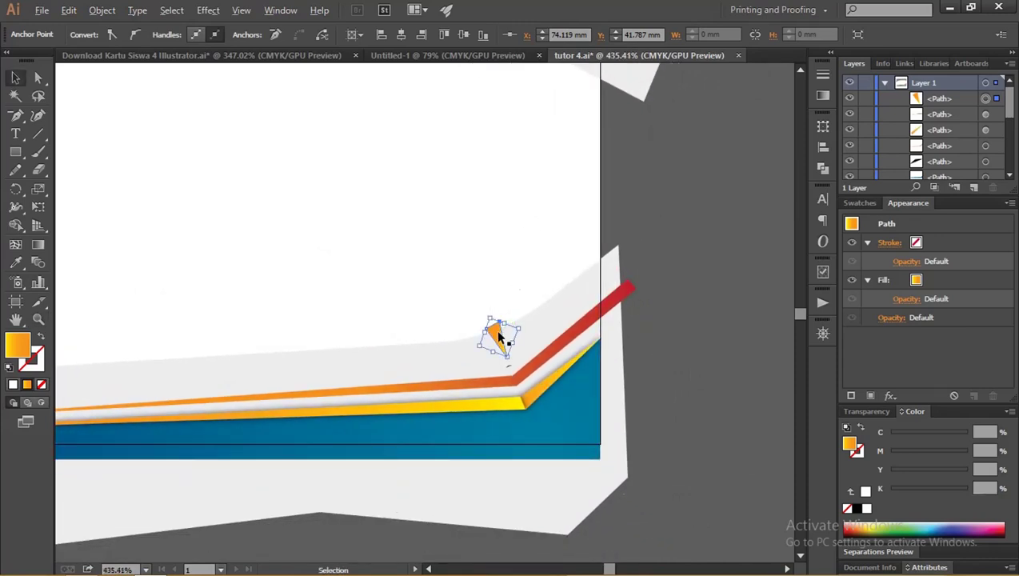
drag(497, 336, 525, 328)
key(z)
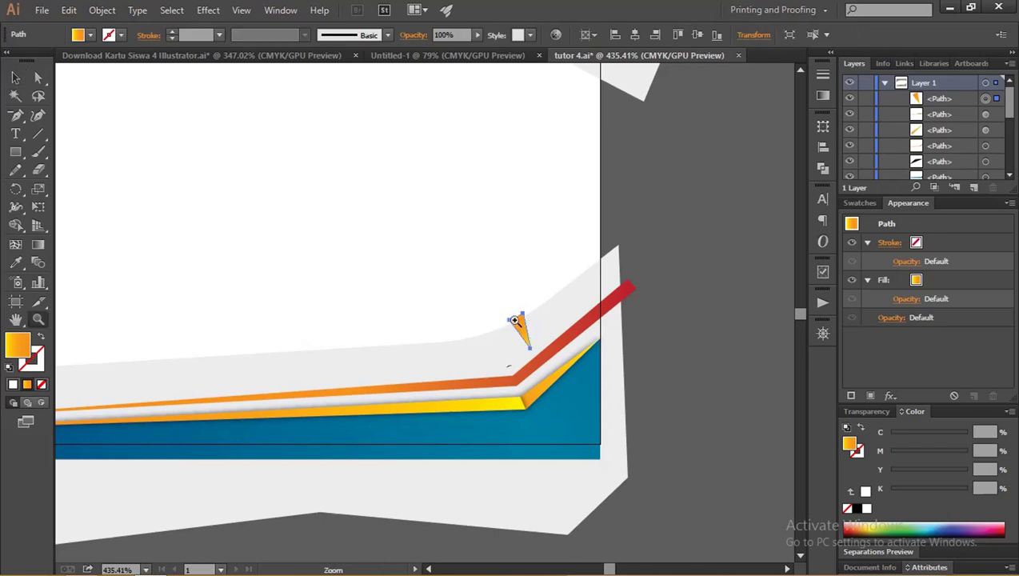
click(528, 352)
click(533, 357)
key(v)
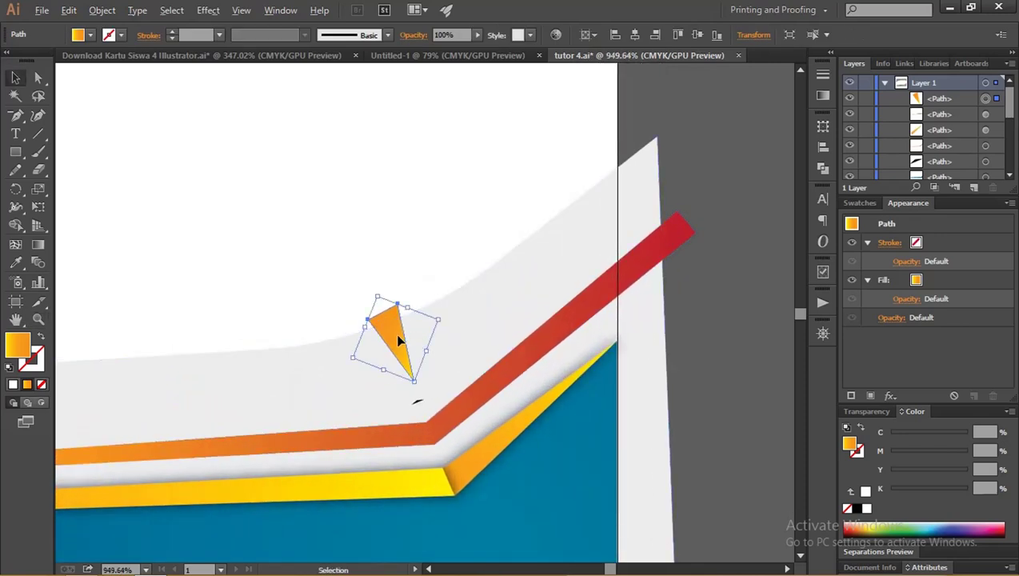
Copy the orange triangle up and to the right and narrow it by moving one corner.
mouse_move(399, 340)
mouse_down()
mouse_move(438, 324)
mouse_move(473, 341)
mouse_move(462, 268)
mouse_up()
key(a)
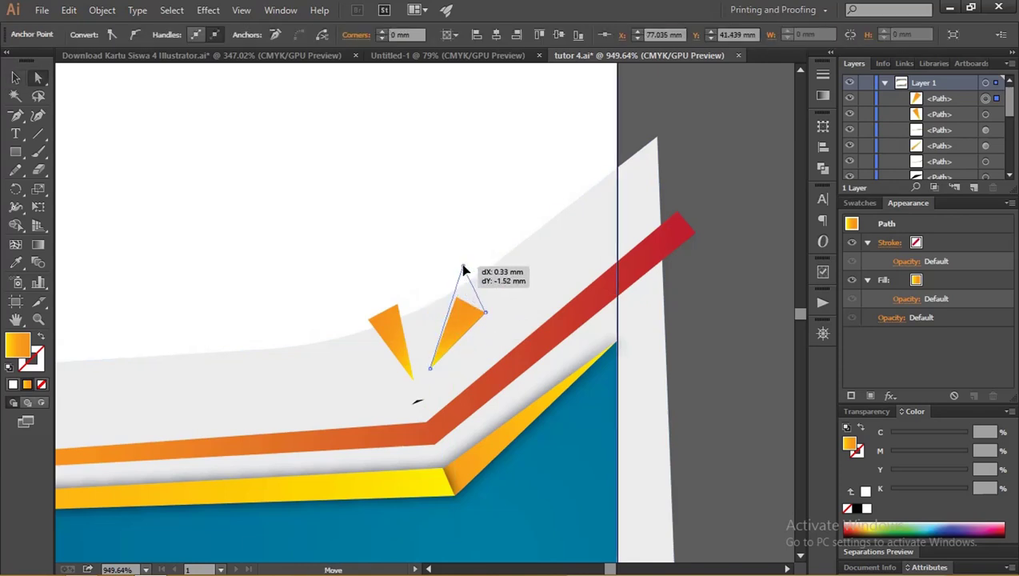
drag(486, 314, 484, 277)
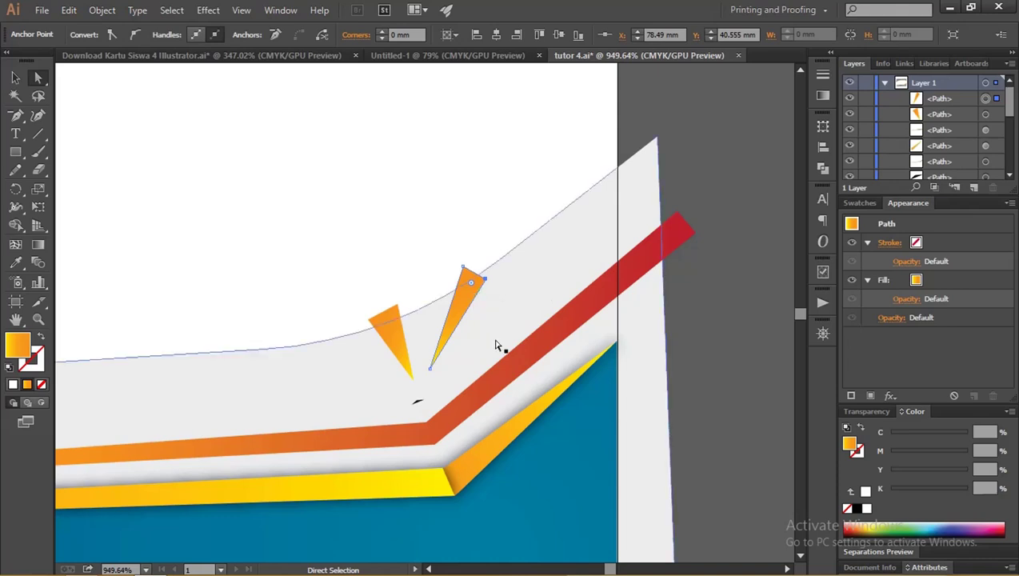
Fill the narrow triangle with the blue band's gradient, set to Linear.
key(i)
click(572, 497)
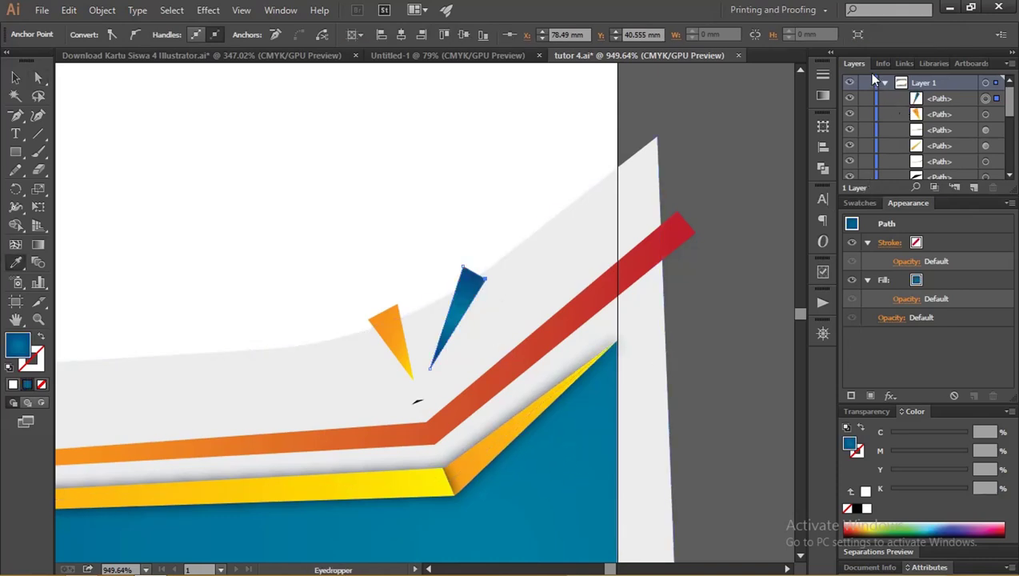
click(823, 96)
click(720, 86)
click(718, 99)
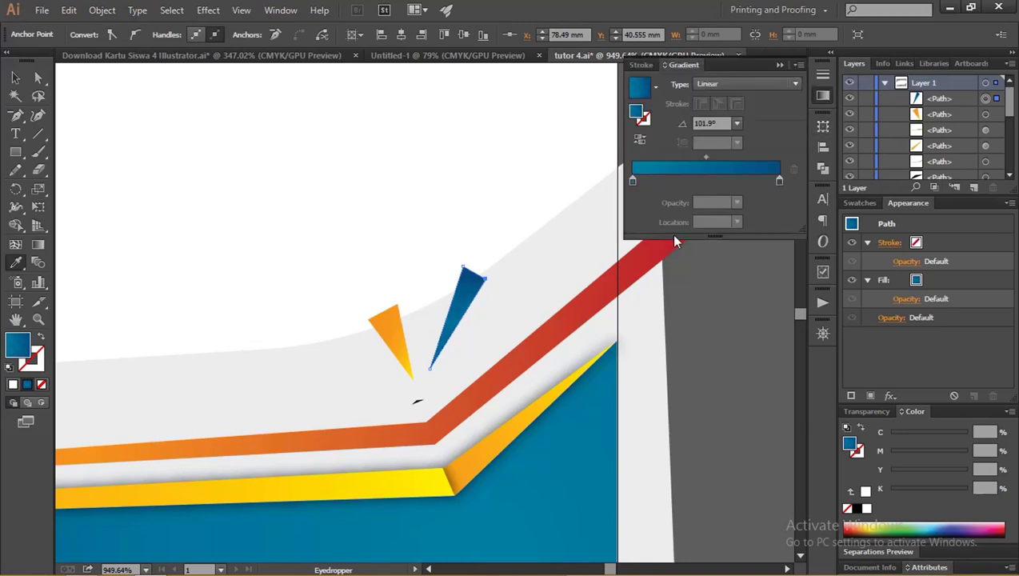
Duplicate the orange triangle to the left and reshape the copy by moving its top point.
click(15, 78)
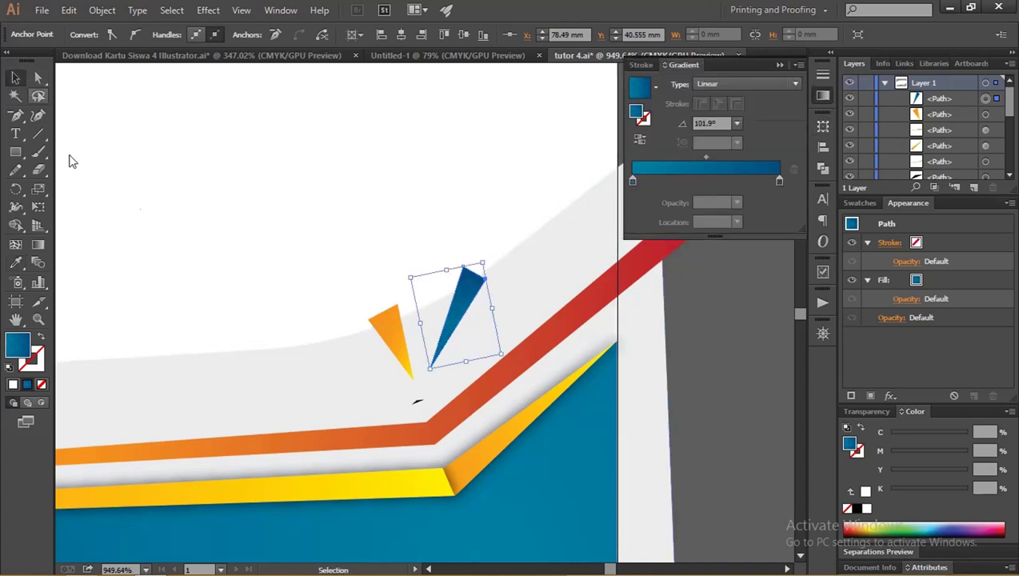
click(388, 336)
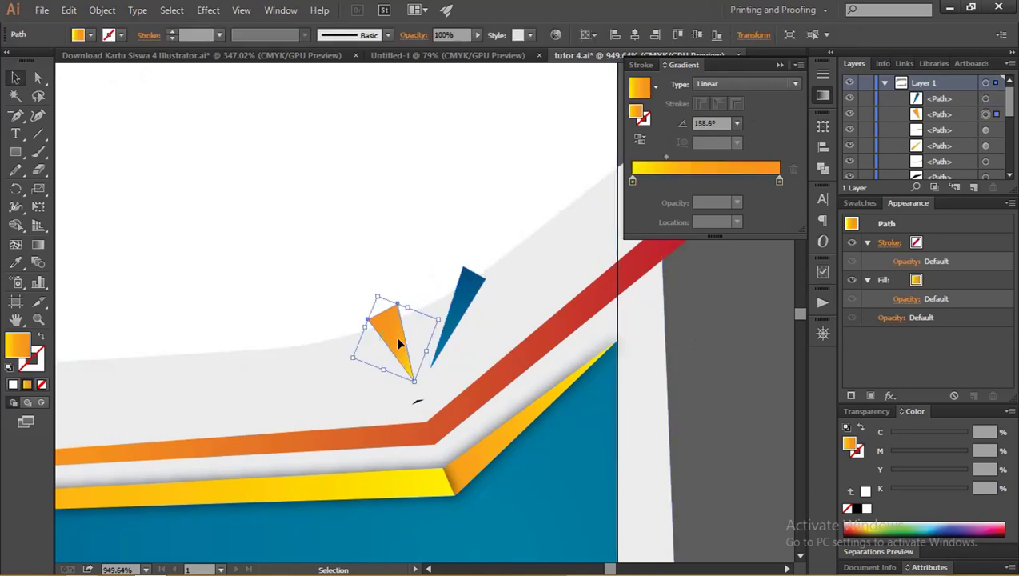
drag(387, 335, 306, 360)
key(a)
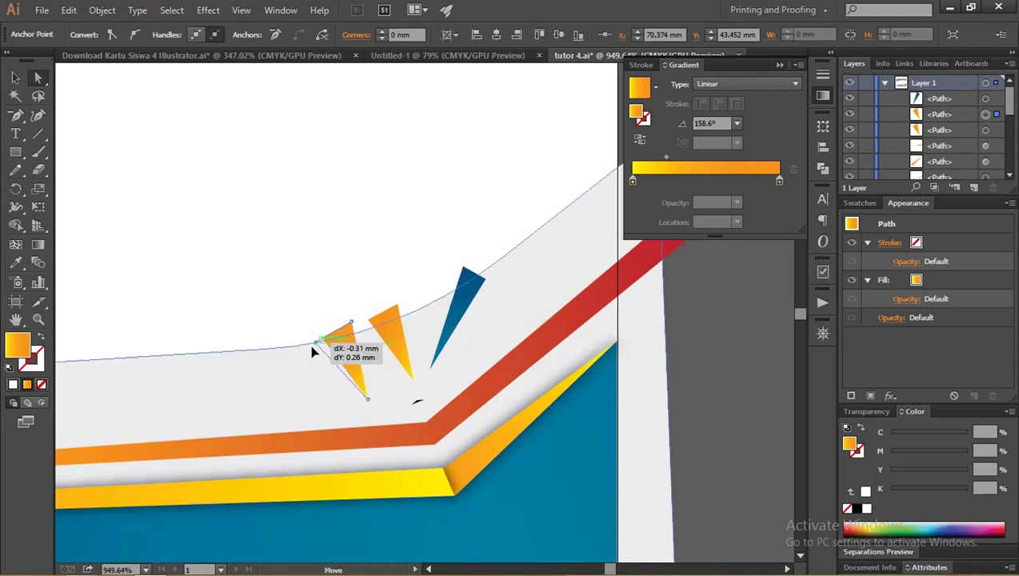
mouse_move(351, 323)
mouse_down()
mouse_move(315, 370)
mouse_move(324, 376)
mouse_up()
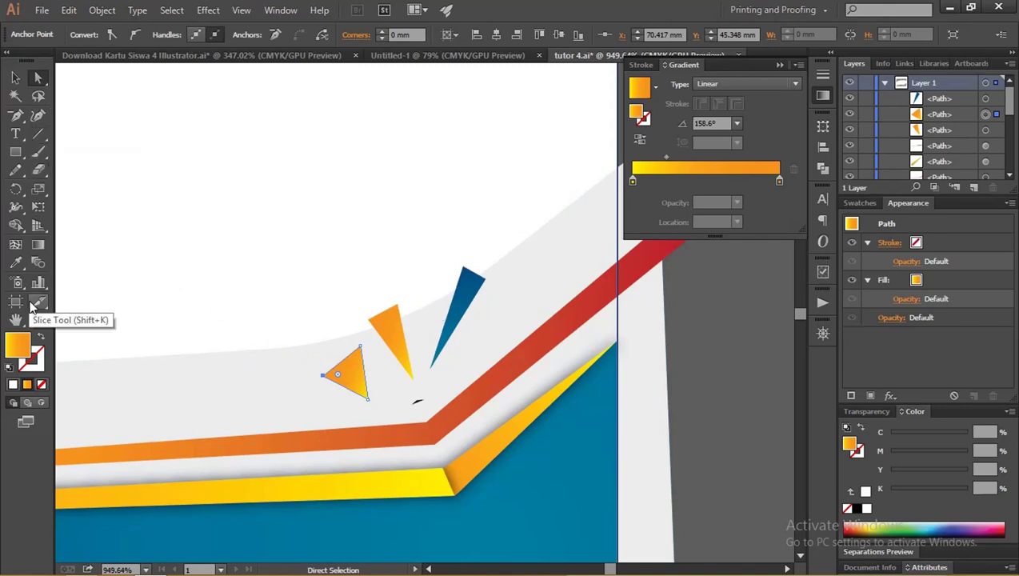
Apply the red stripe's gradient to the copy and remove its orange stop for an all-red gradient.
key(i)
click(600, 298)
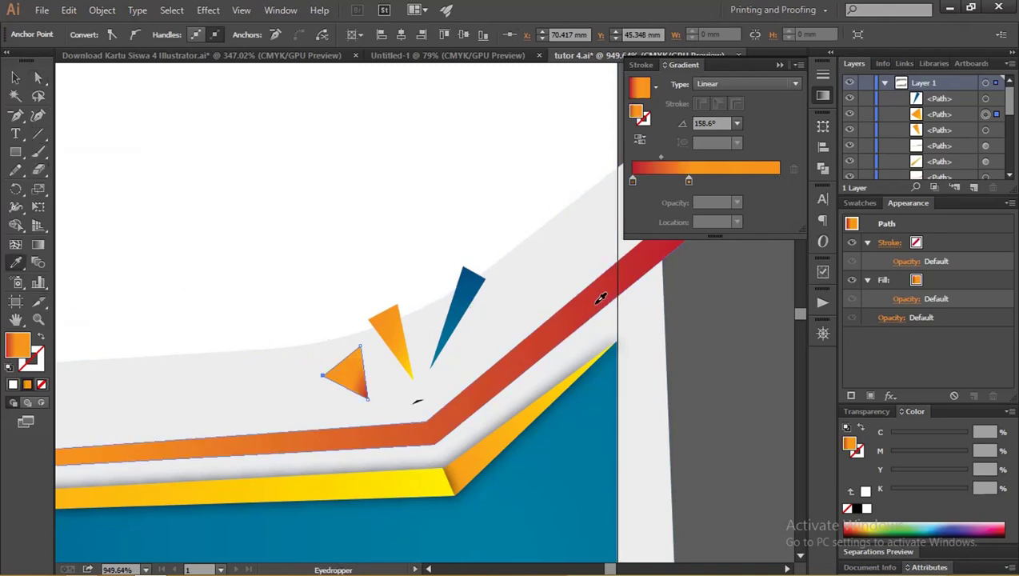
drag(694, 181, 728, 182)
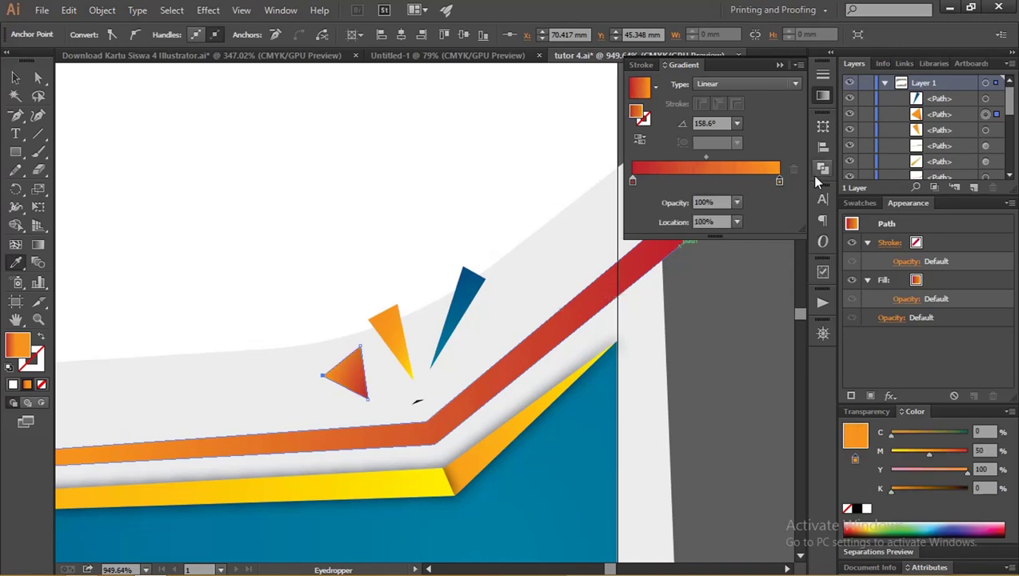
drag(633, 180, 687, 181)
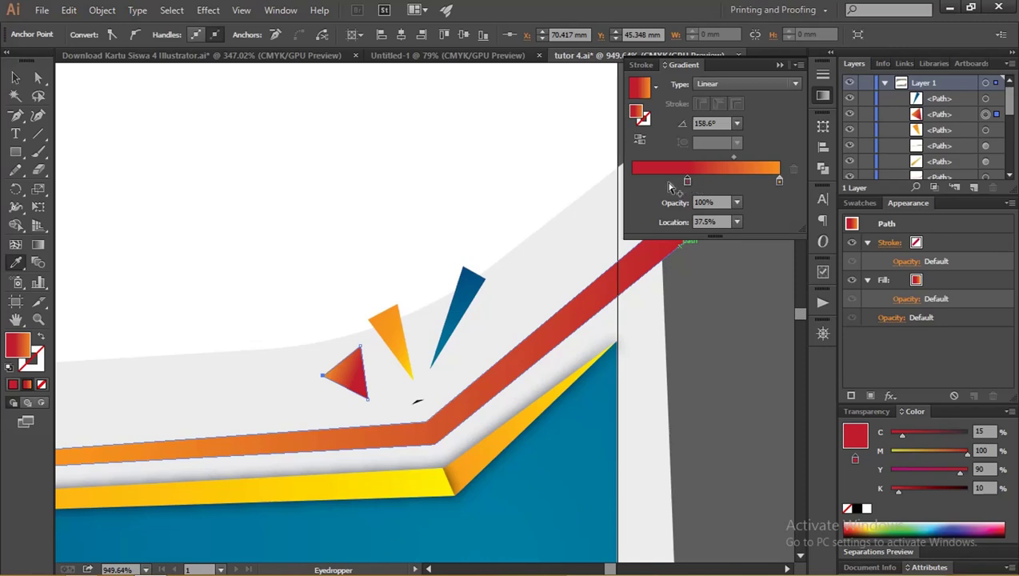
drag(779, 182, 793, 168)
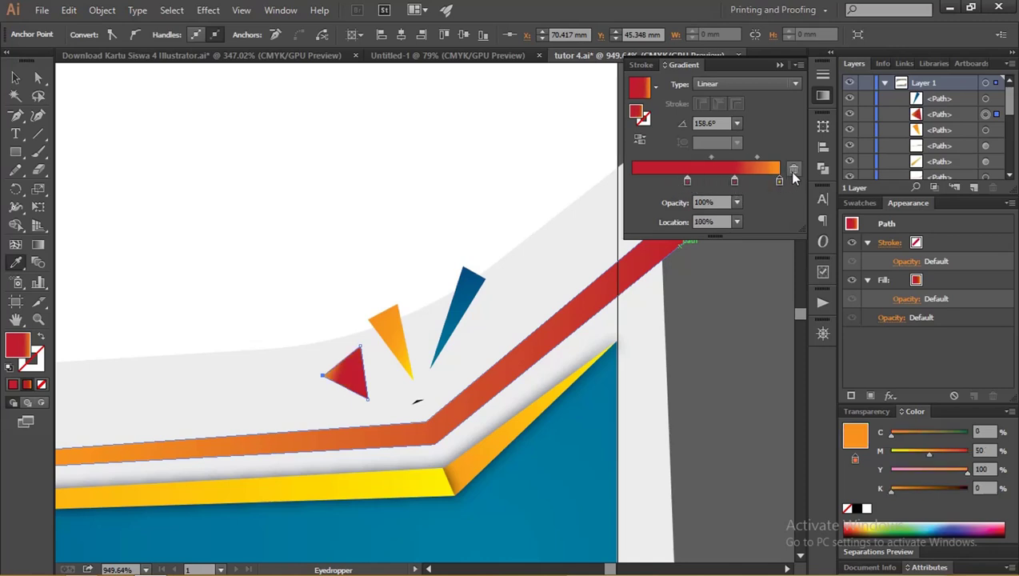
drag(687, 180, 632, 180)
Set the gradient's right stop to magenta 80% for an orange-red tone.
click(734, 180)
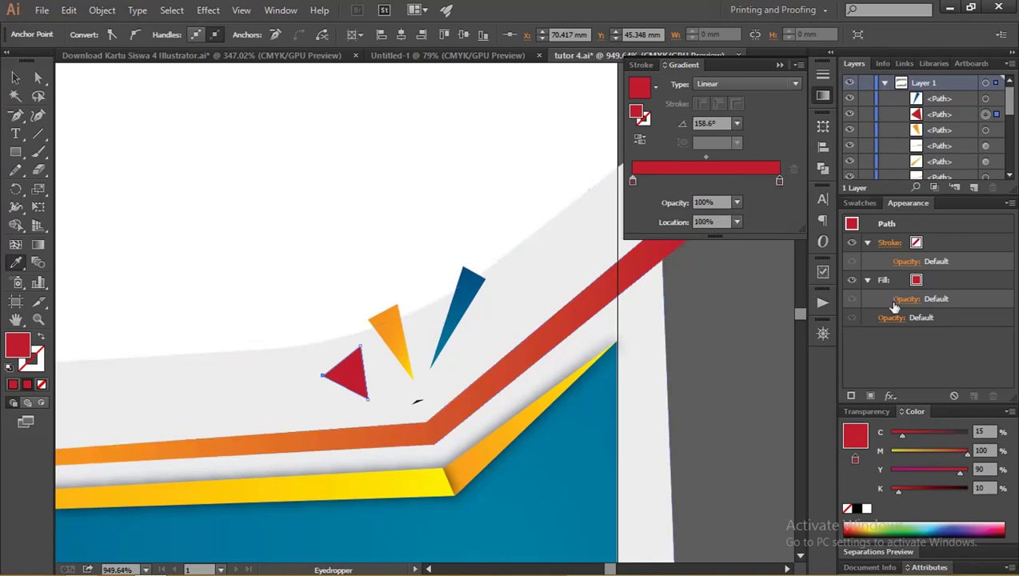
double_click(779, 182)
drag(728, 254, 715, 256)
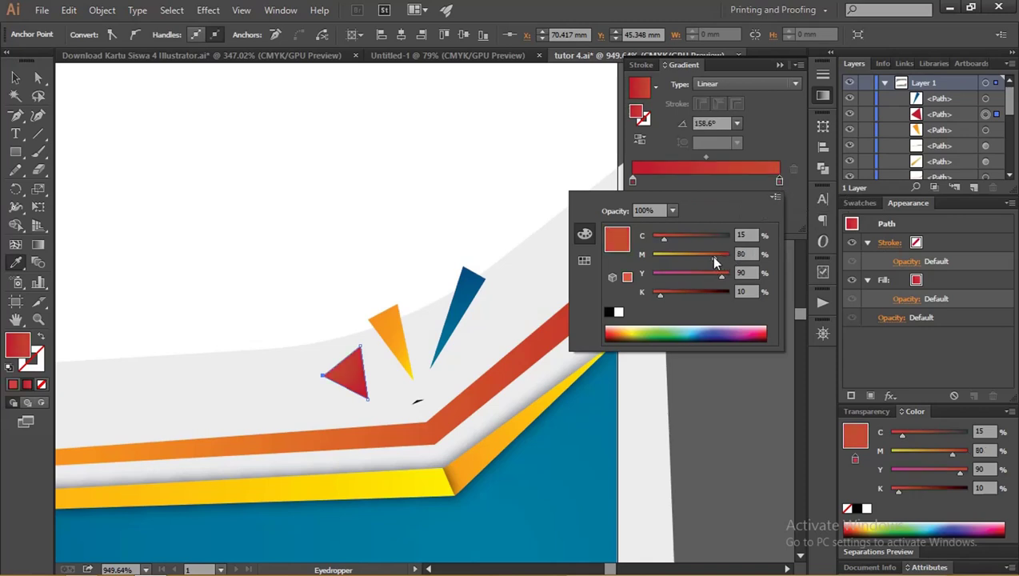
click(656, 374)
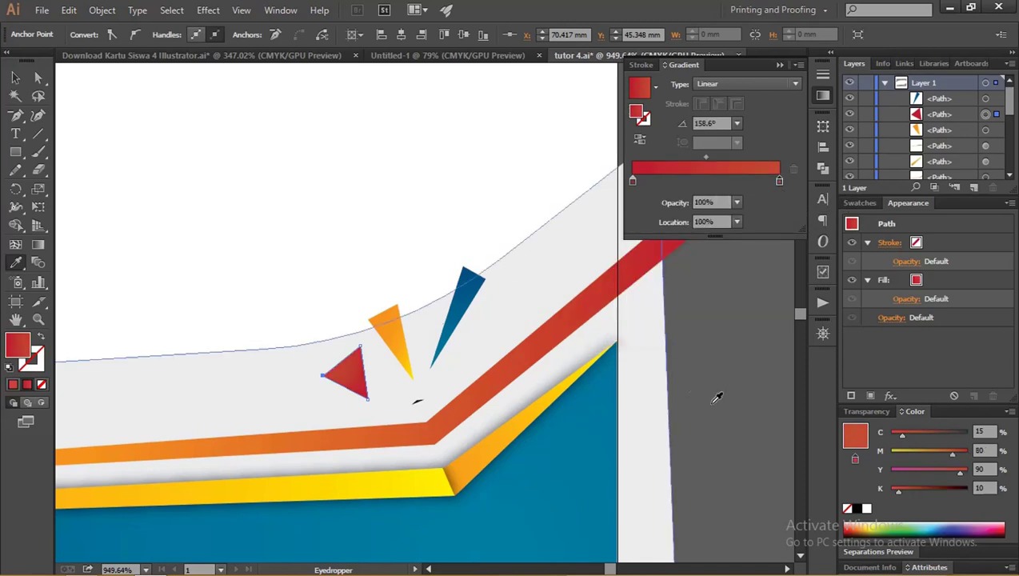
click(724, 400)
key(ctrl+z)
Rotate the red triangle upright and nudge it slightly right beside the other shards.
key(v)
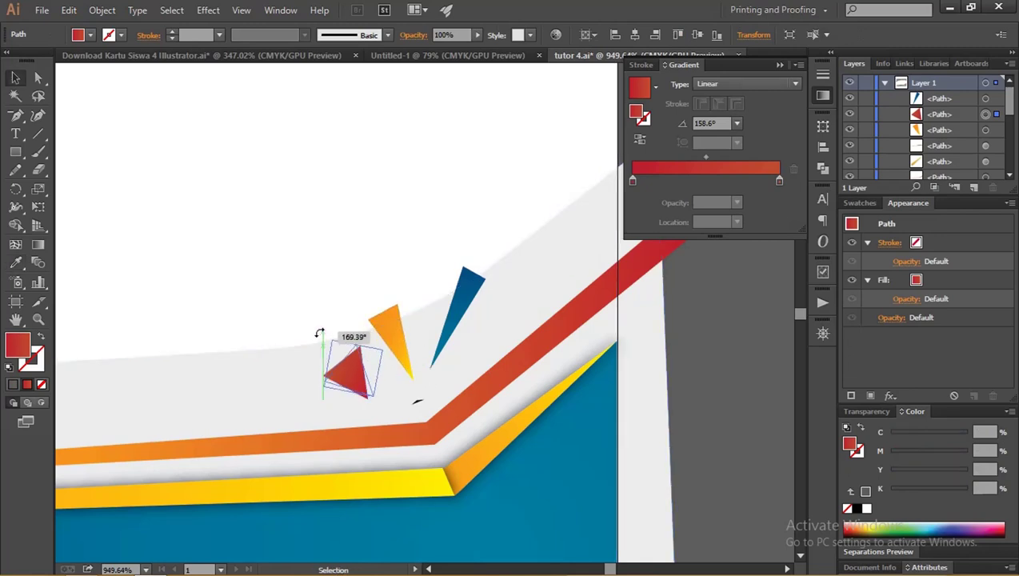
drag(332, 331, 313, 334)
drag(349, 377, 361, 379)
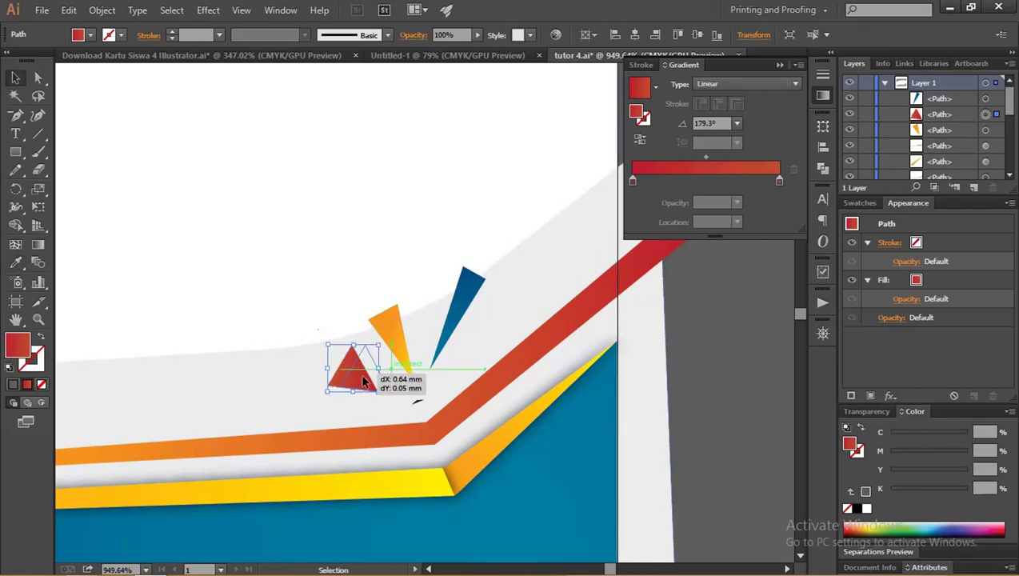
click(416, 403)
key(ctrl+shift+a)
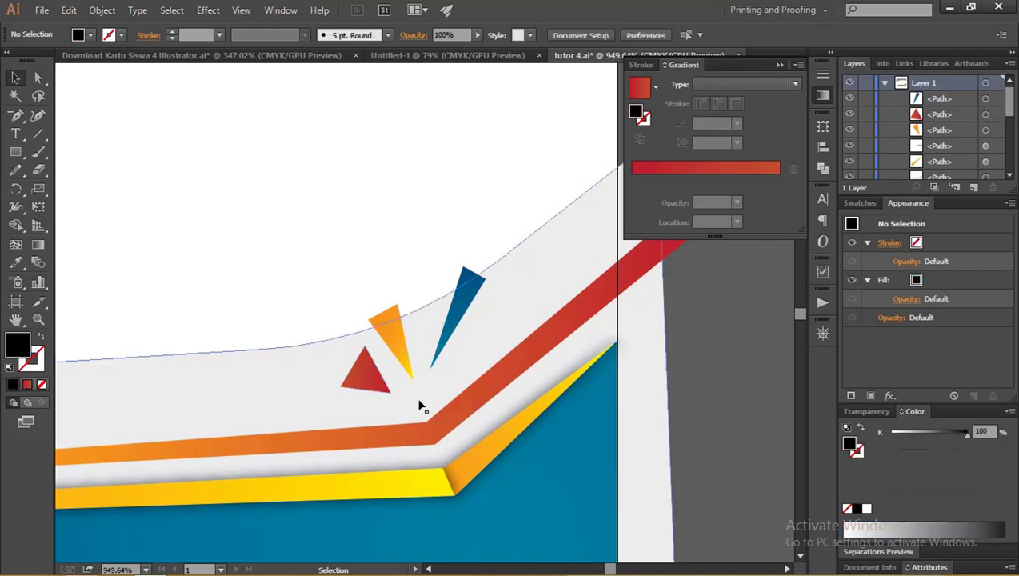
key(z)
alt+click(391, 353)
alt+click(210, 350)
Copy the blue and orange shards to the card's bottom-left corner.
alt+click(210, 351)
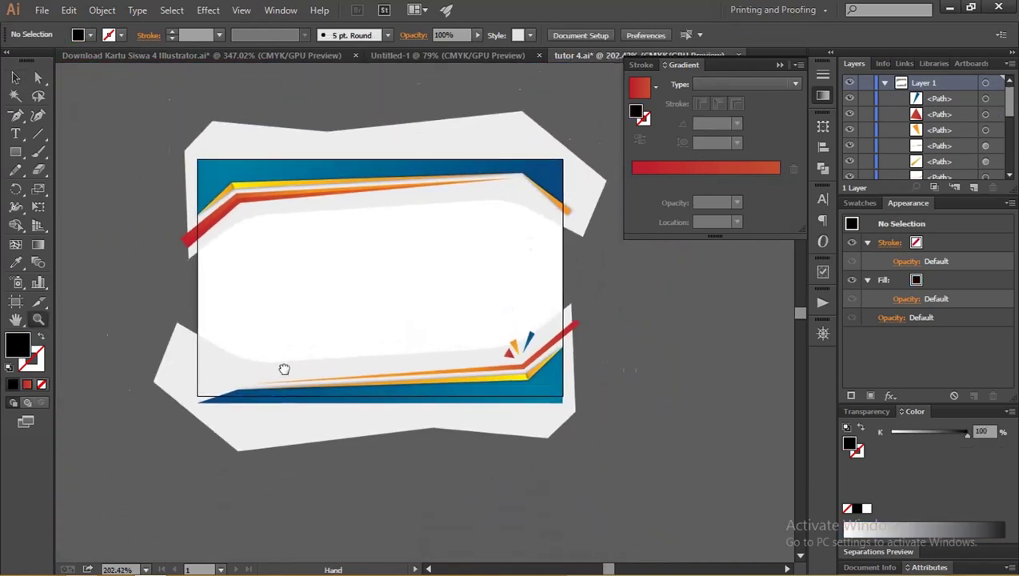
key(v)
drag(538, 340, 520, 344)
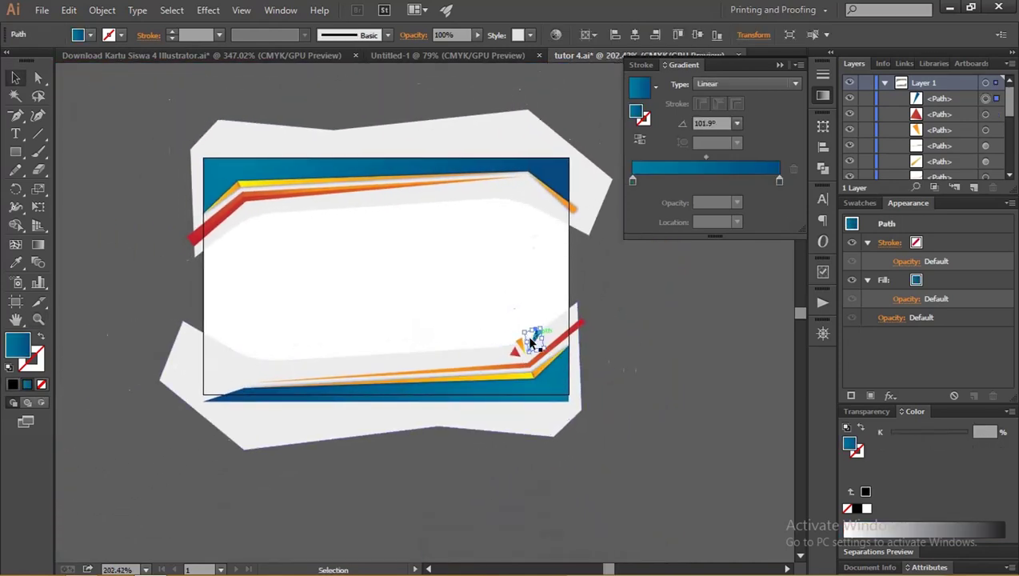
click(648, 348)
click(532, 337)
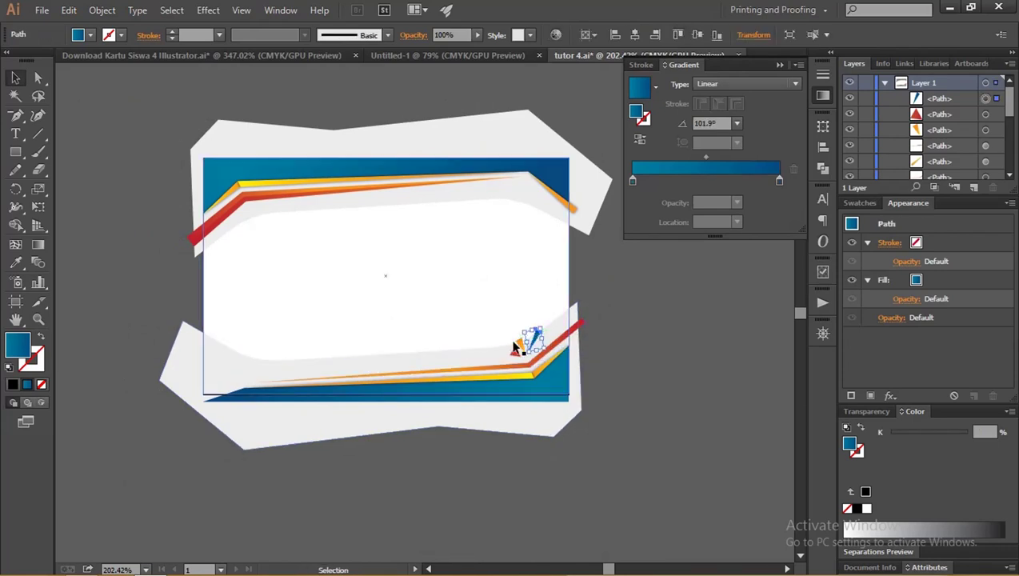
scroll(516, 347, up, 3)
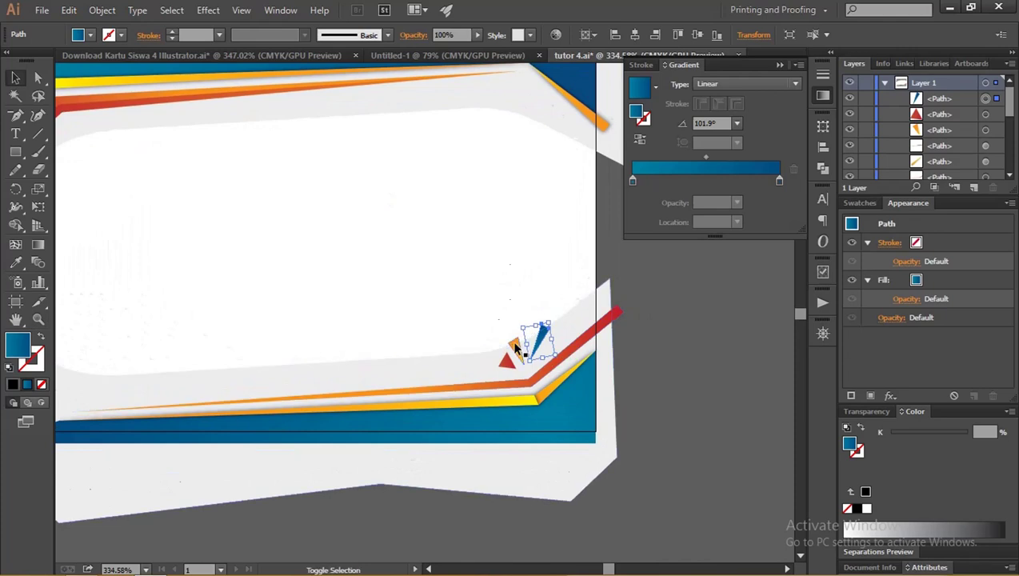
shift+click(514, 346)
drag(514, 347, 124, 354)
scroll(281, 330, left, 5)
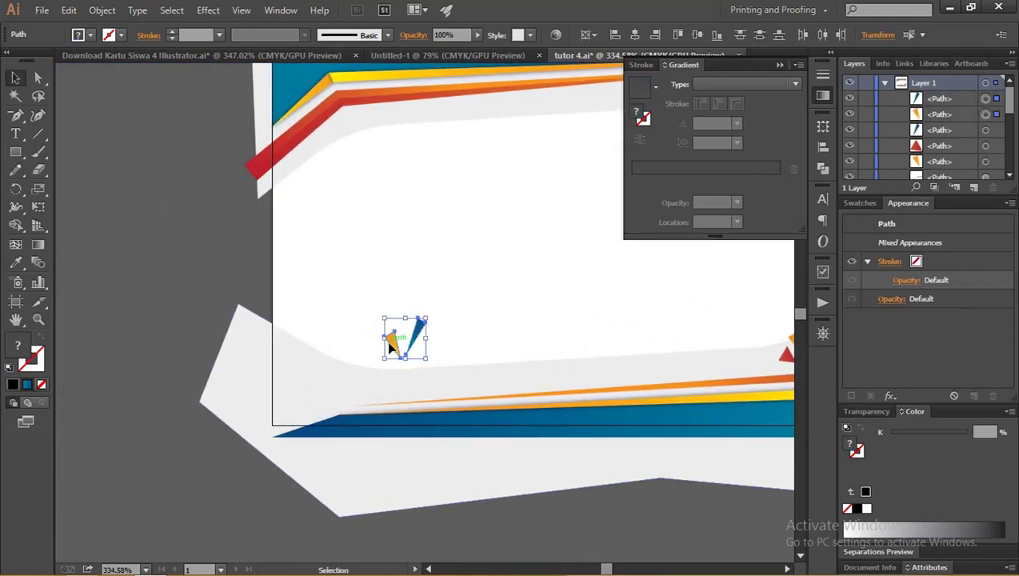
mouse_move(390, 342)
mouse_down()
mouse_move(288, 399)
mouse_move(246, 385)
mouse_move(312, 424)
mouse_move(307, 414)
mouse_move(406, 447)
mouse_up()
Rotate the copied orange shard so it points right.
click(272, 466)
key(z)
key(r)
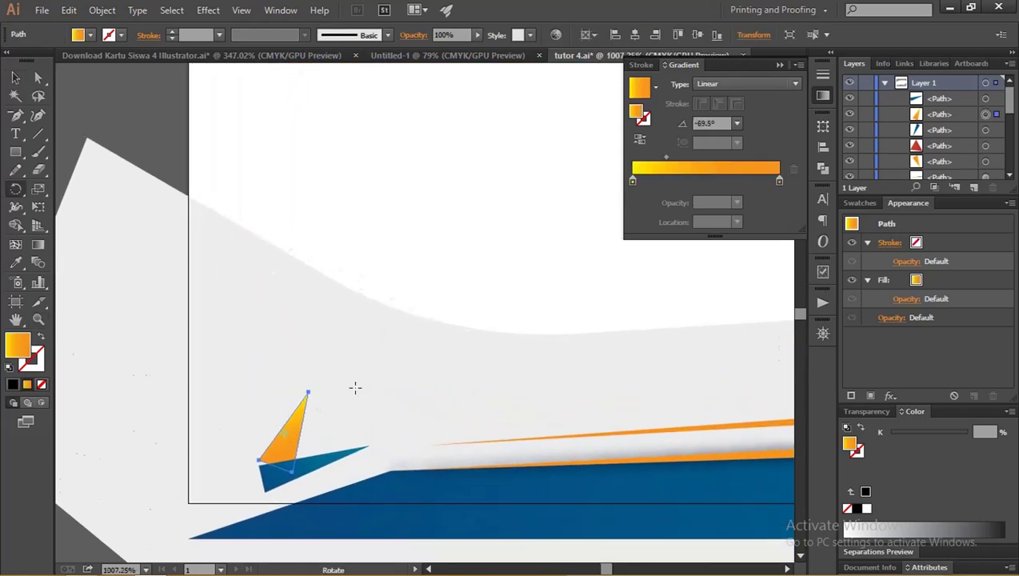
drag(324, 395, 357, 445)
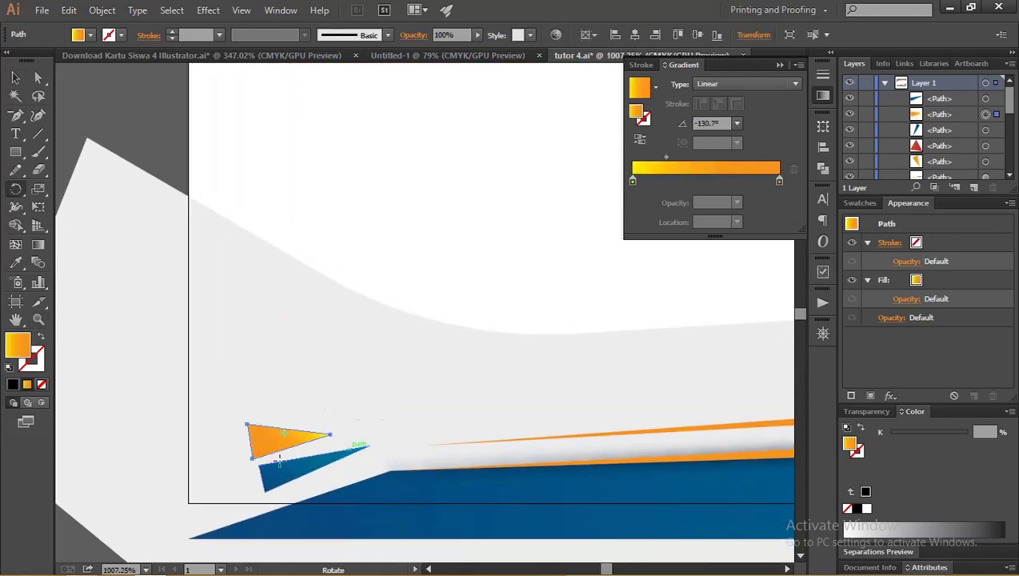
Slim the orange shard horizontally and tilt it slightly.
key(v)
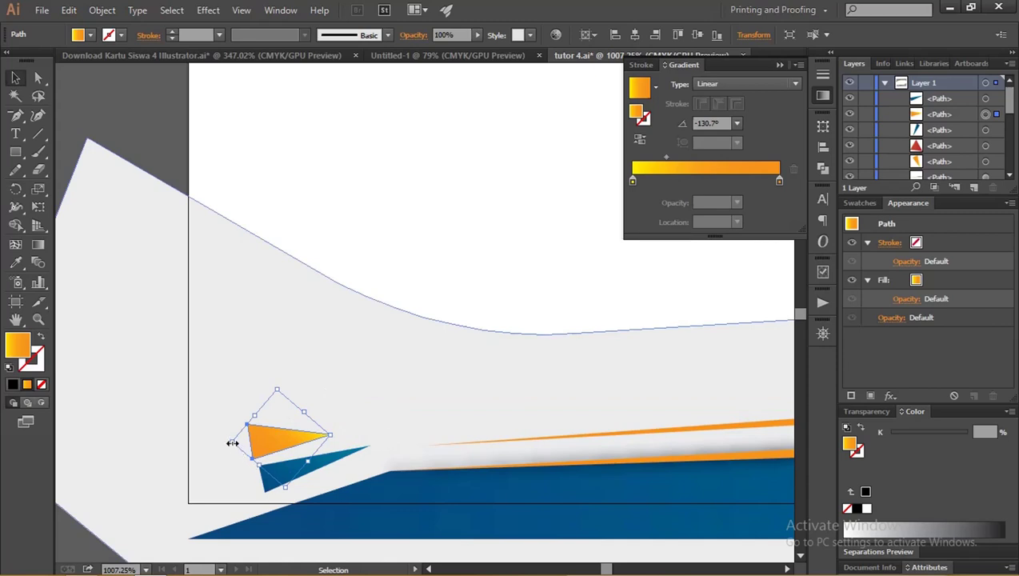
drag(233, 442, 320, 434)
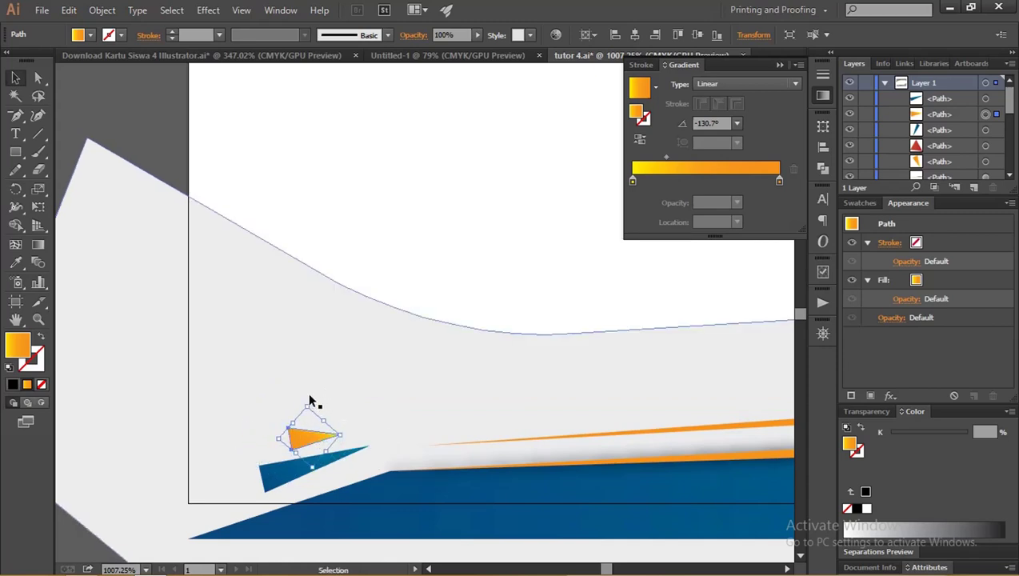
drag(310, 400, 312, 401)
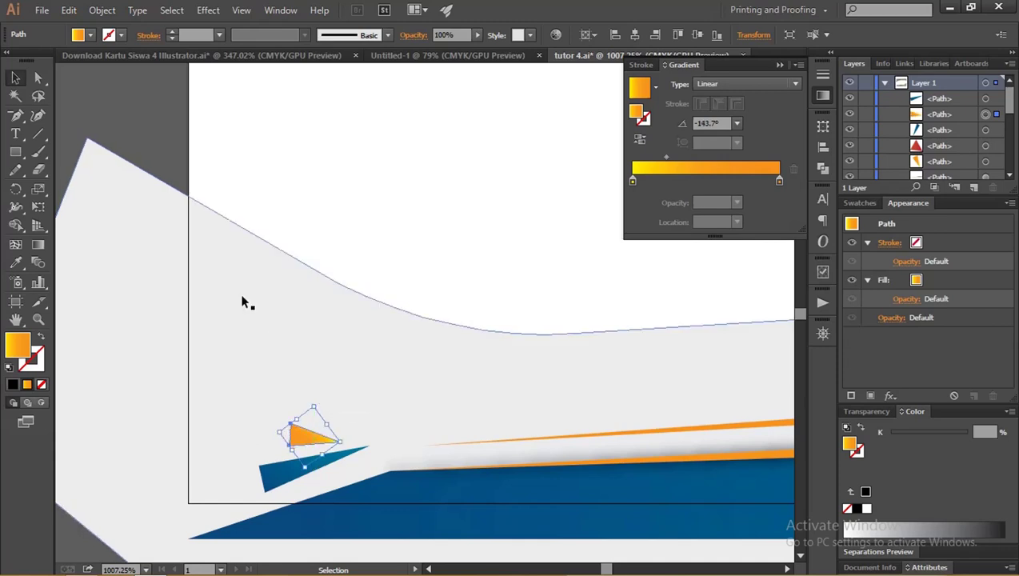
click(157, 121)
key(z)
alt+click(266, 346)
scroll(408, 414, down, 1)
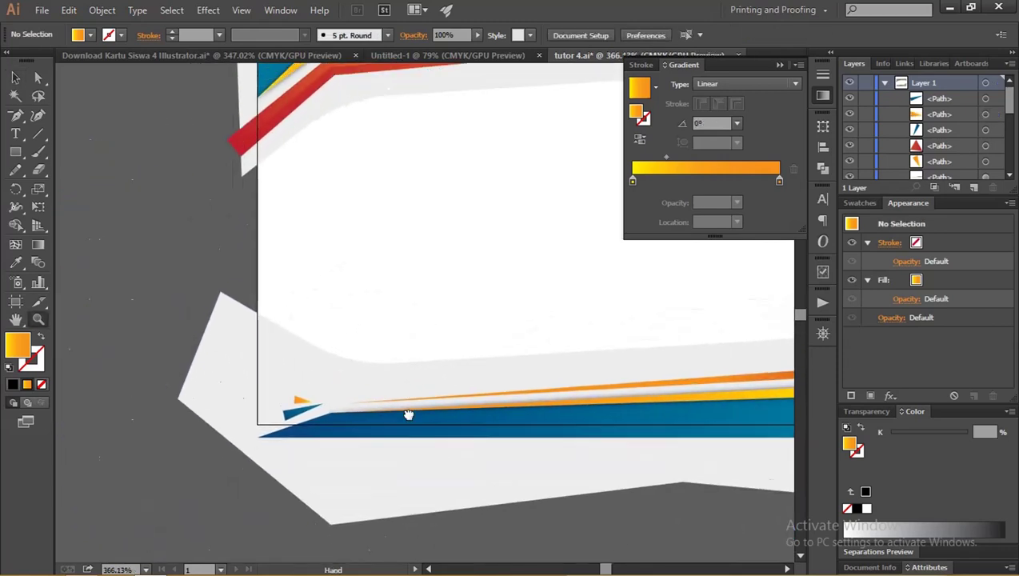
scroll(446, 367, down, 1)
scroll(432, 361, down, 1)
scroll(431, 388, down, 1)
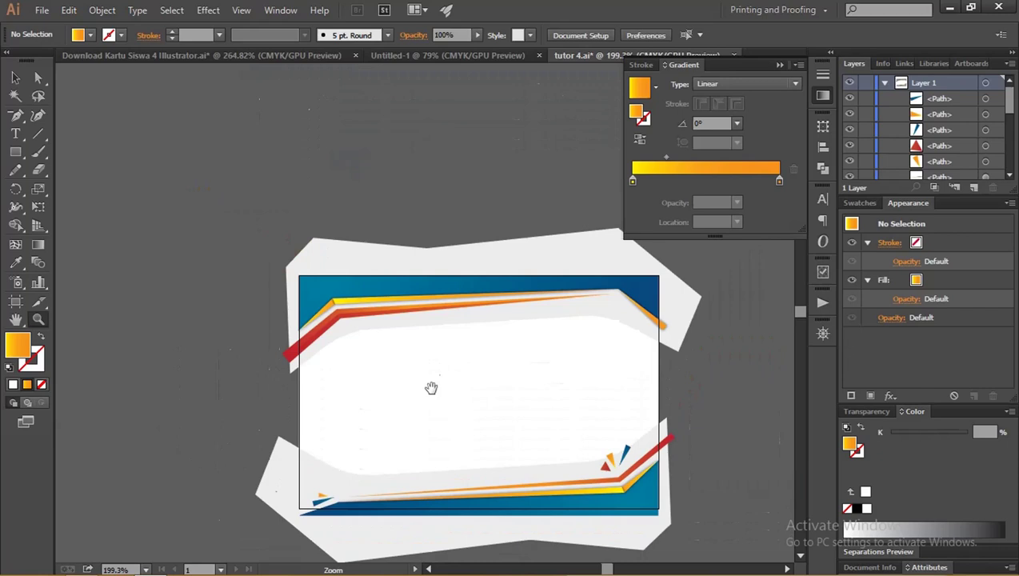
Move the blue and orange shard pair from the bottom-left to the top-right stripe end.
key(v)
click(324, 500)
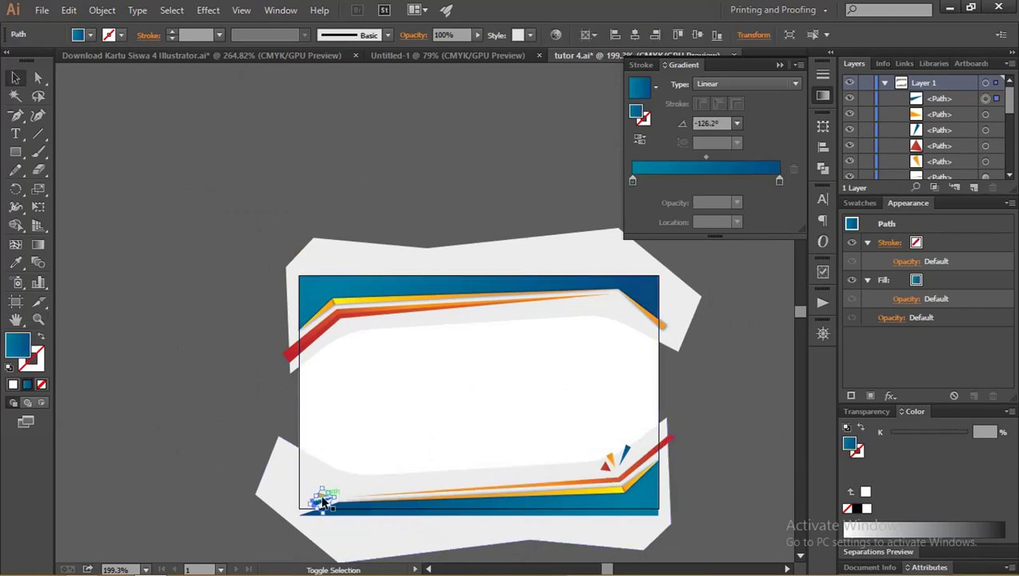
shift+click(324, 500)
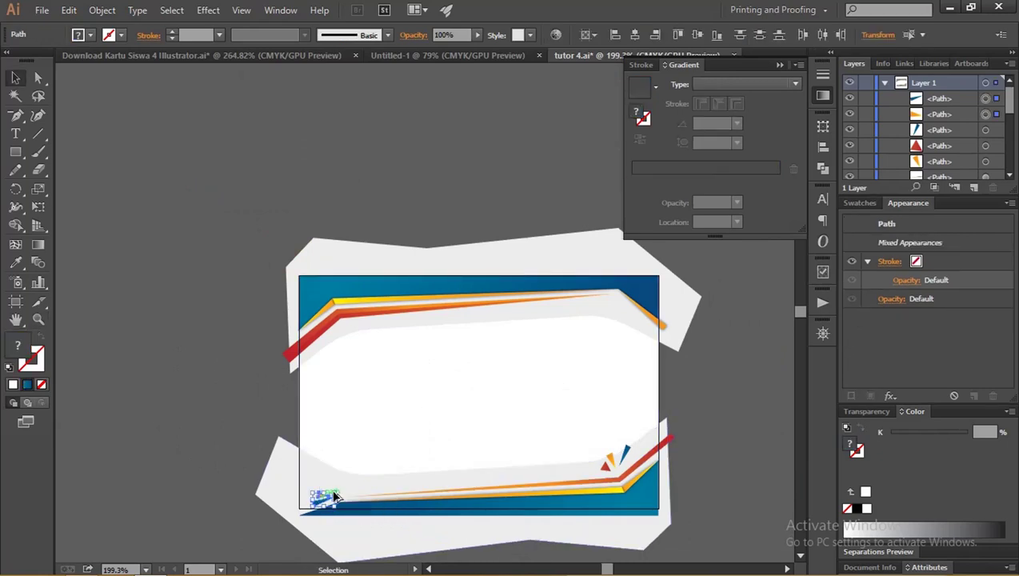
mouse_move(334, 497)
mouse_down()
mouse_move(608, 300)
mouse_move(658, 367)
mouse_up()
key(z)
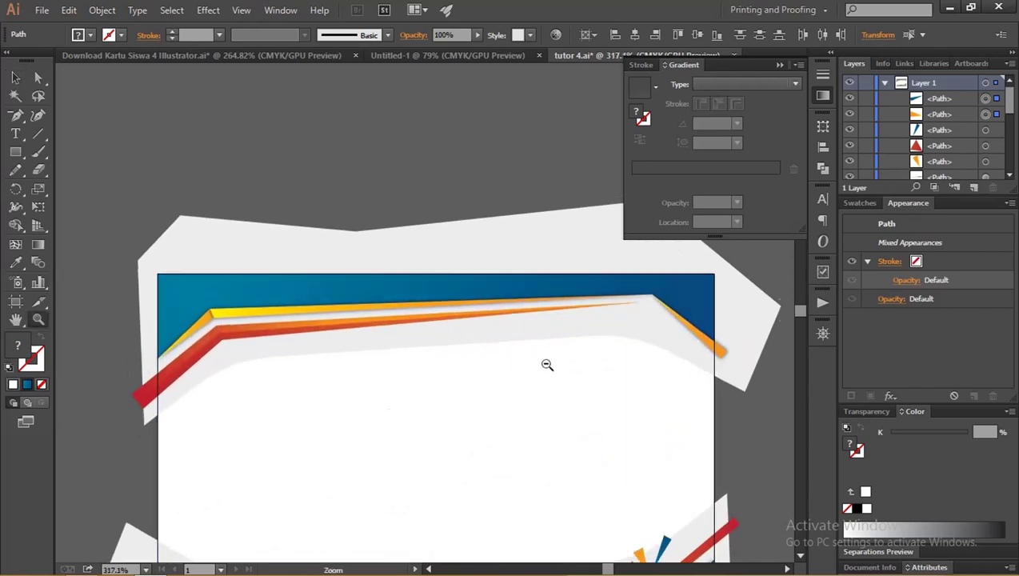
mouse_move(547, 365)
mouse_down()
mouse_move(478, 387)
mouse_move(458, 366)
mouse_up()
key(v)
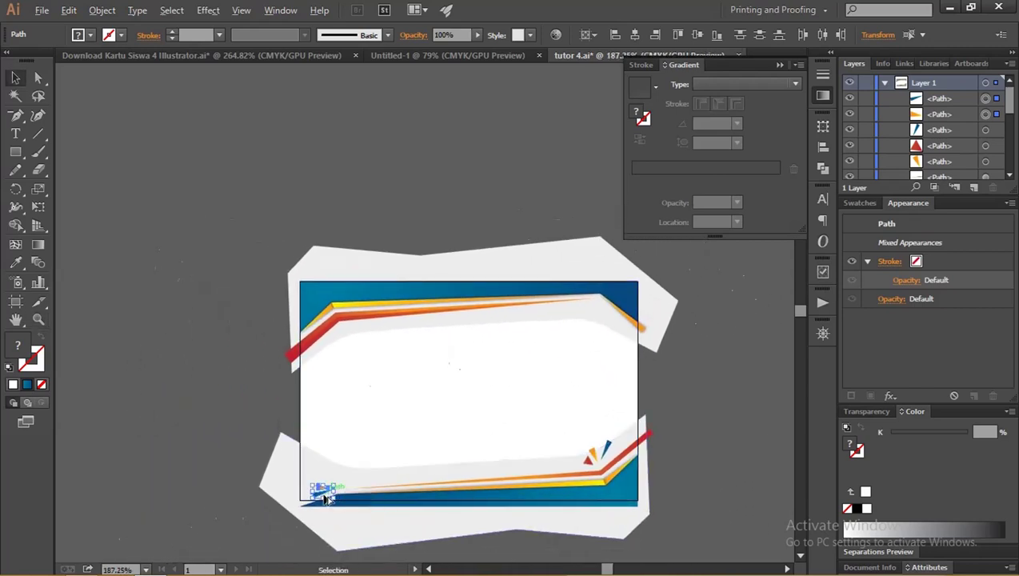
mouse_move(320, 499)
mouse_down()
mouse_move(577, 313)
mouse_move(542, 443)
mouse_move(484, 371)
mouse_move(473, 392)
mouse_up()
Shorten the blue triangle by raising its bottom anchor points.
key(z)
key(v)
click(502, 401)
click(466, 417)
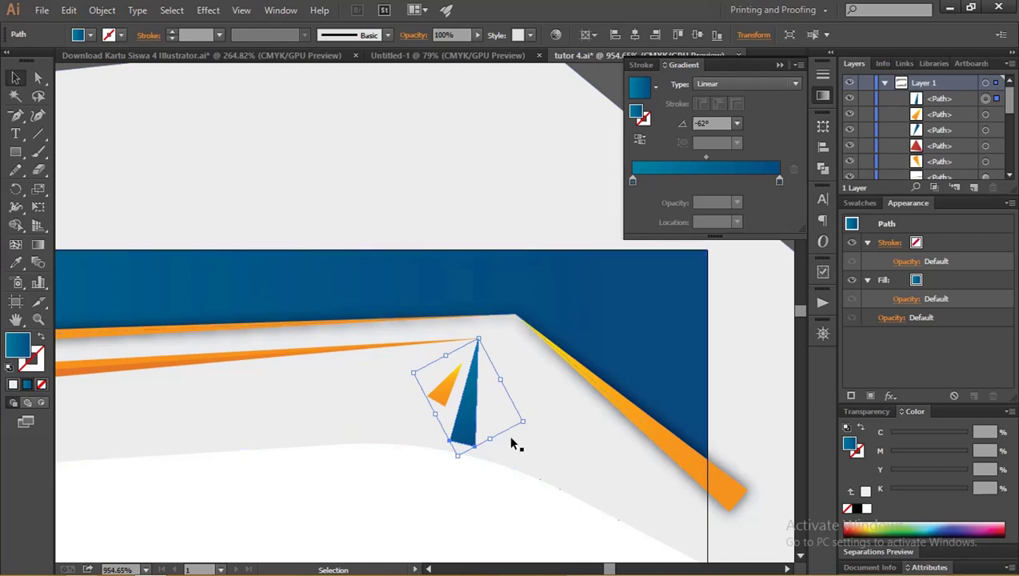
click(502, 429)
click(478, 420)
key(a)
click(462, 445)
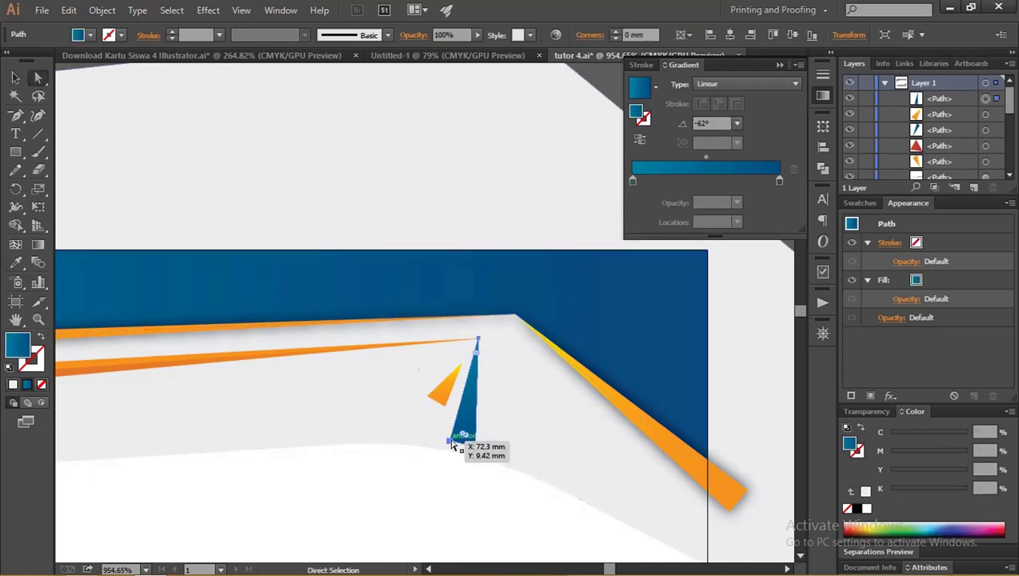
click(452, 444)
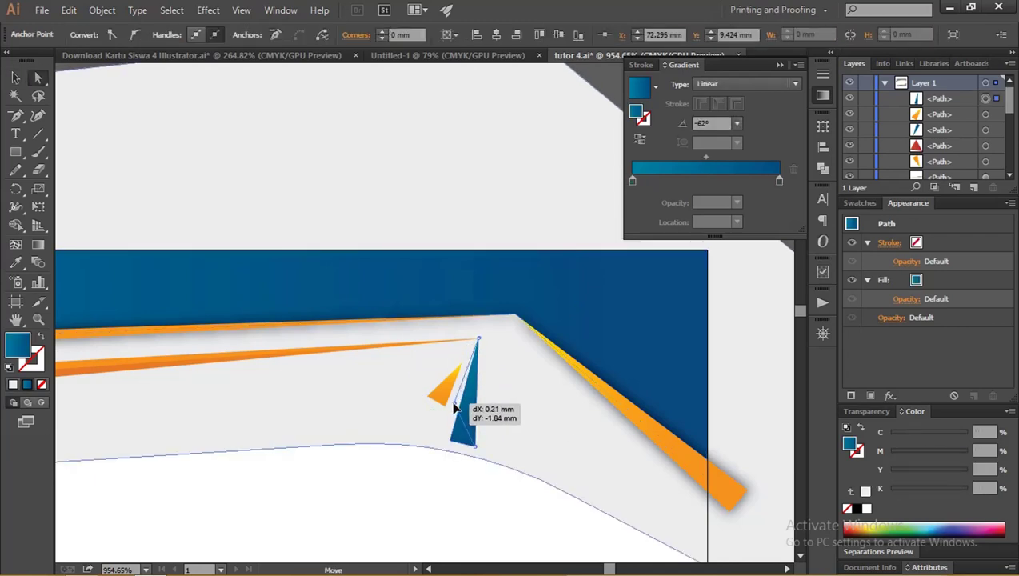
mouse_move(451, 445)
mouse_down()
mouse_move(454, 404)
mouse_move(483, 412)
mouse_up()
Rotate the blue triangle to a new angle and nudge it into place.
key(r)
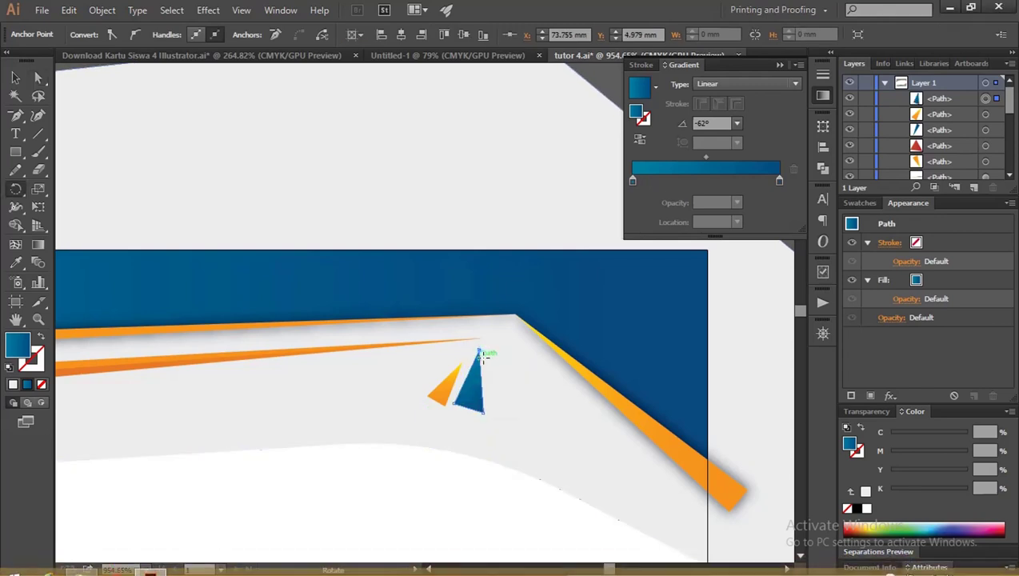
drag(482, 353, 493, 423)
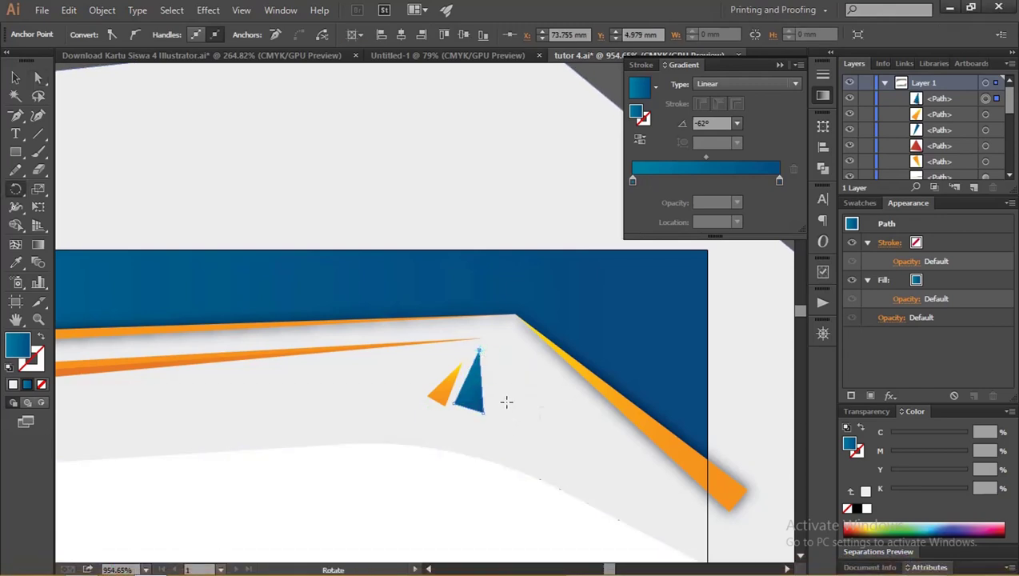
alt+click(512, 164)
key(v)
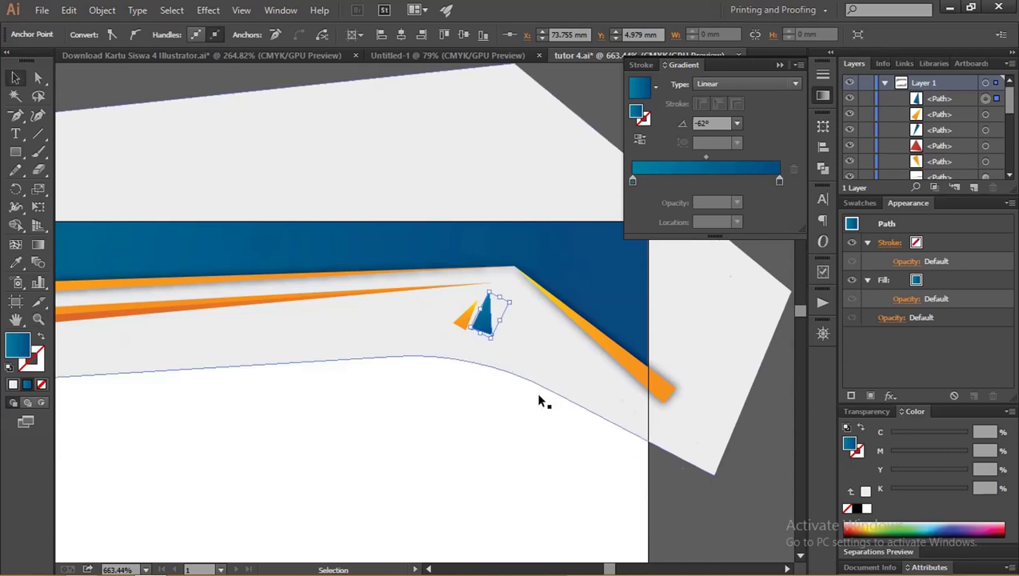
click(660, 460)
click(485, 320)
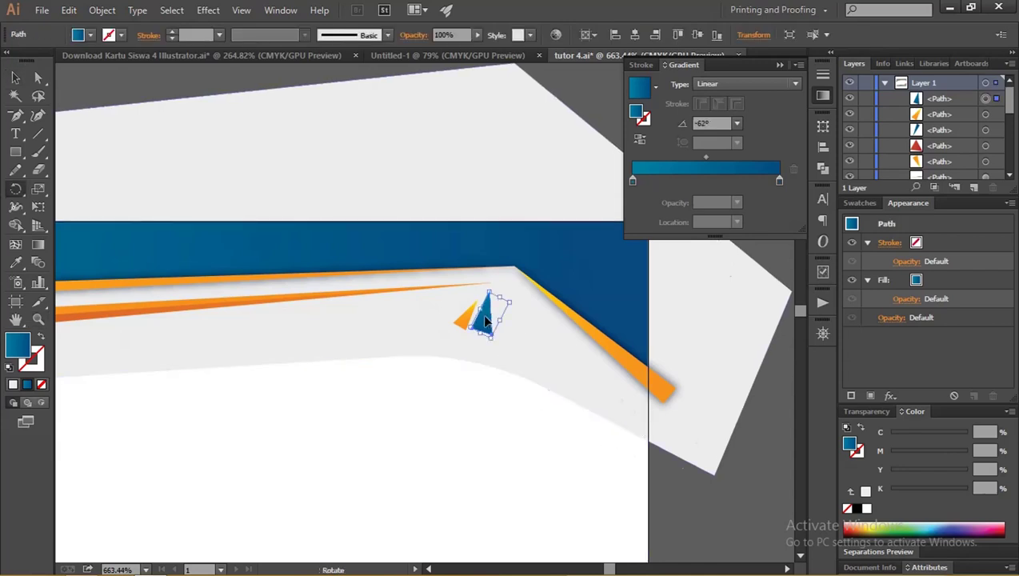
mouse_move(496, 305)
mouse_down()
mouse_move(434, 337)
mouse_move(429, 325)
mouse_up()
key(v)
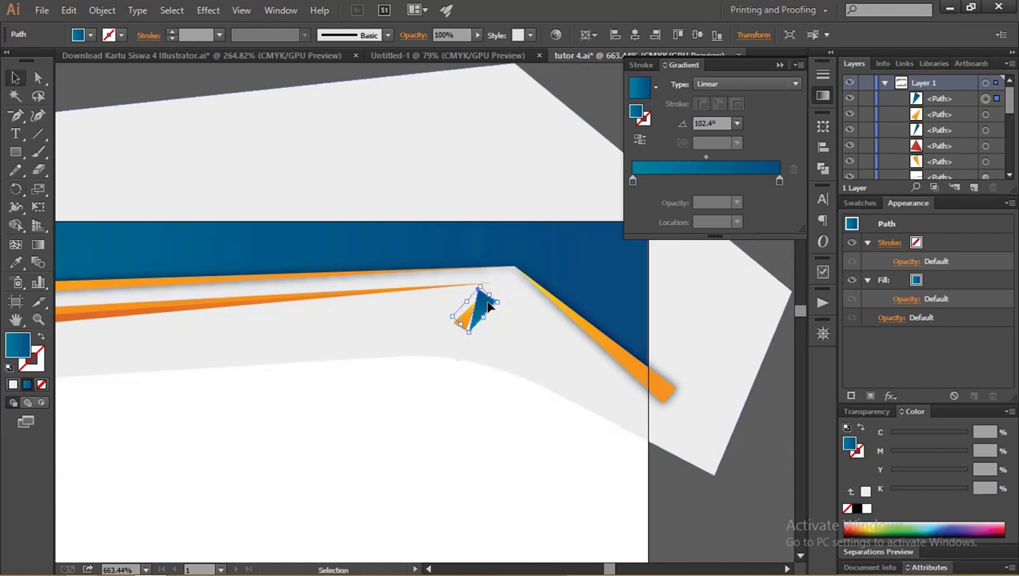
mouse_move(489, 307)
mouse_down()
mouse_move(460, 335)
mouse_move(471, 339)
mouse_up()
Enlarge the blue triangle and adjust its right corner point.
key(z)
key(v)
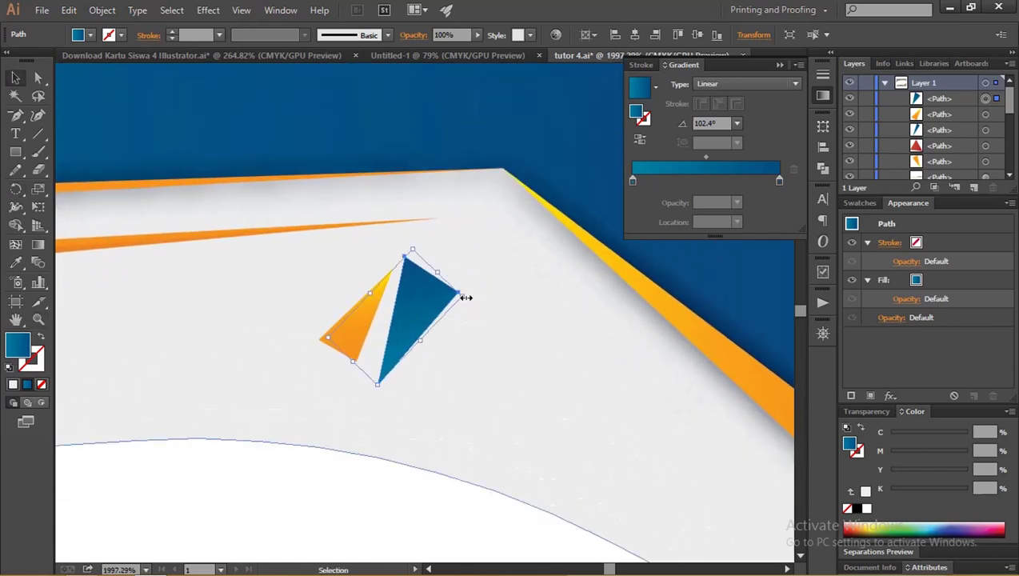
drag(465, 298, 467, 295)
key(a)
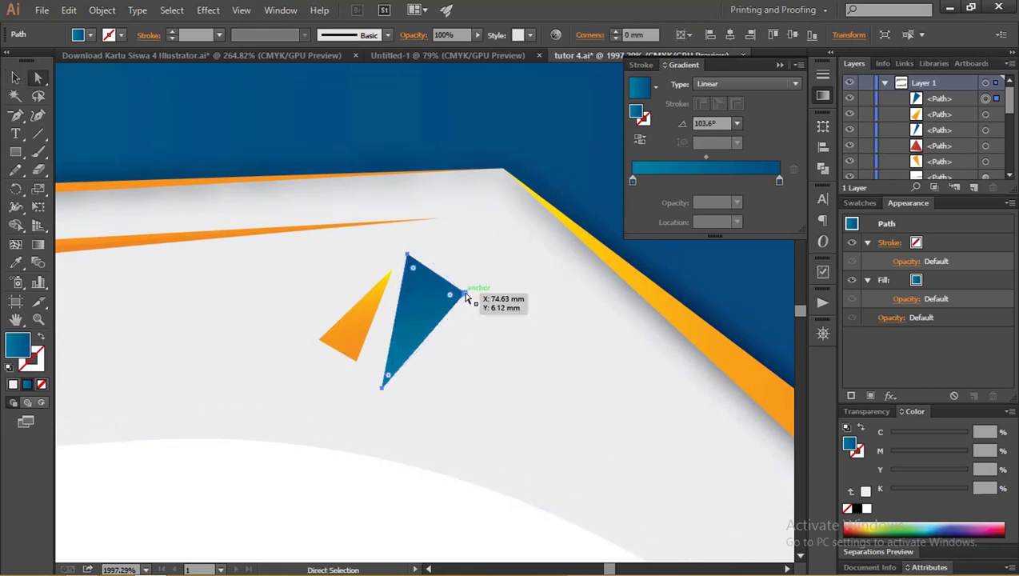
drag(465, 297, 471, 297)
Duplicate the orange triangle to the blue triangle's right side.
key(v)
click(360, 308)
mouse_move(370, 318)
mouse_down()
mouse_move(424, 410)
mouse_move(448, 398)
mouse_move(449, 358)
mouse_up()
click(534, 358)
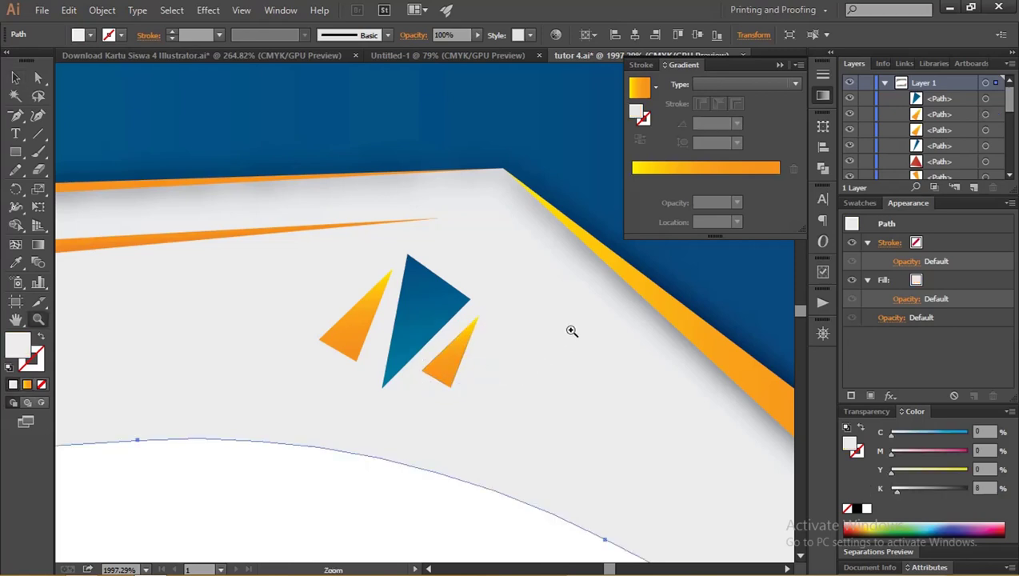
key(z)
drag(572, 332, 259, 370)
Copy the bottom-right triangle cluster to the top-left corner, tilted to follow the stripes.
alt+click(259, 369)
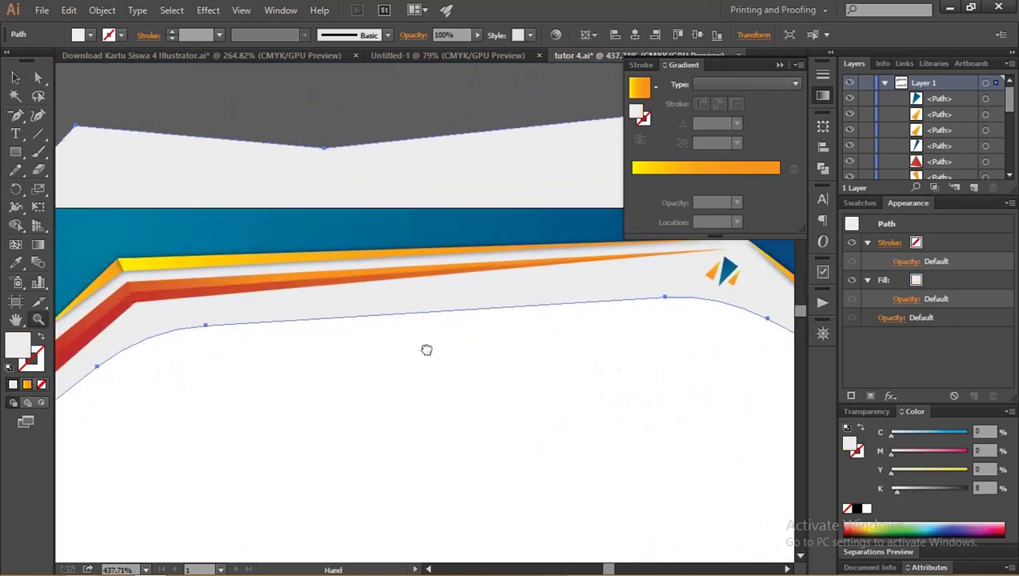
alt+click(303, 364)
click(241, 344)
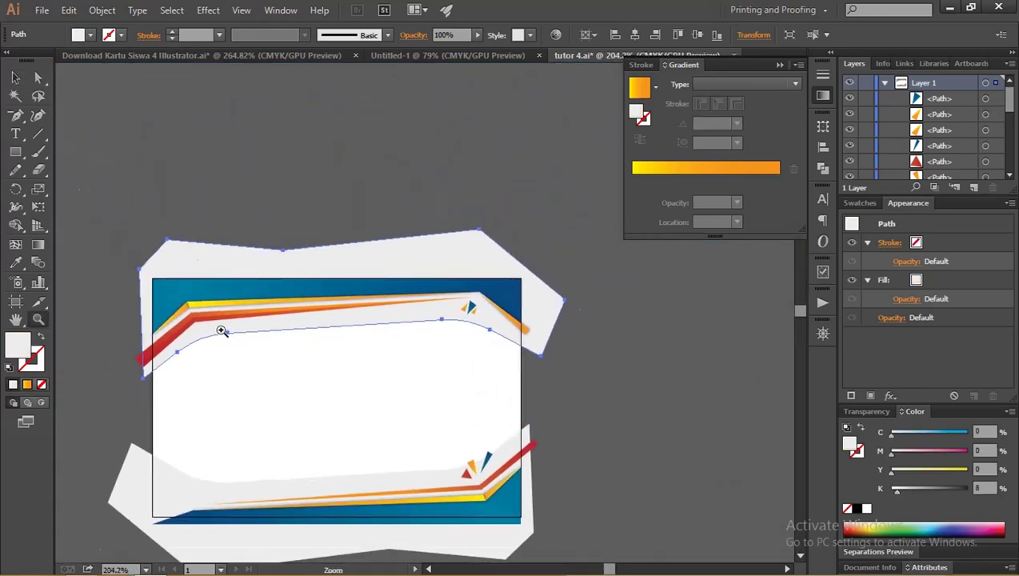
key(v)
click(480, 462)
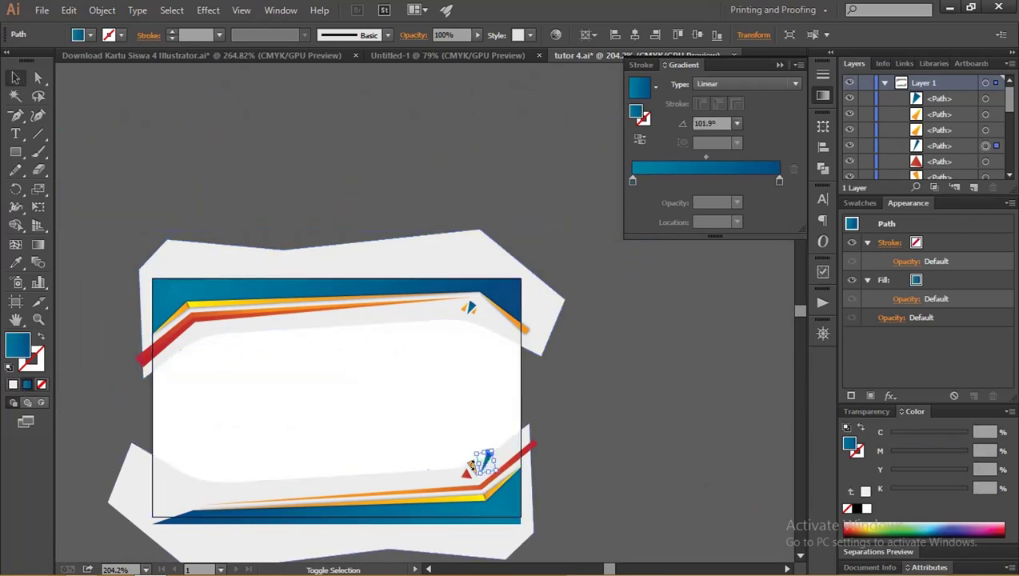
shift+click(467, 472)
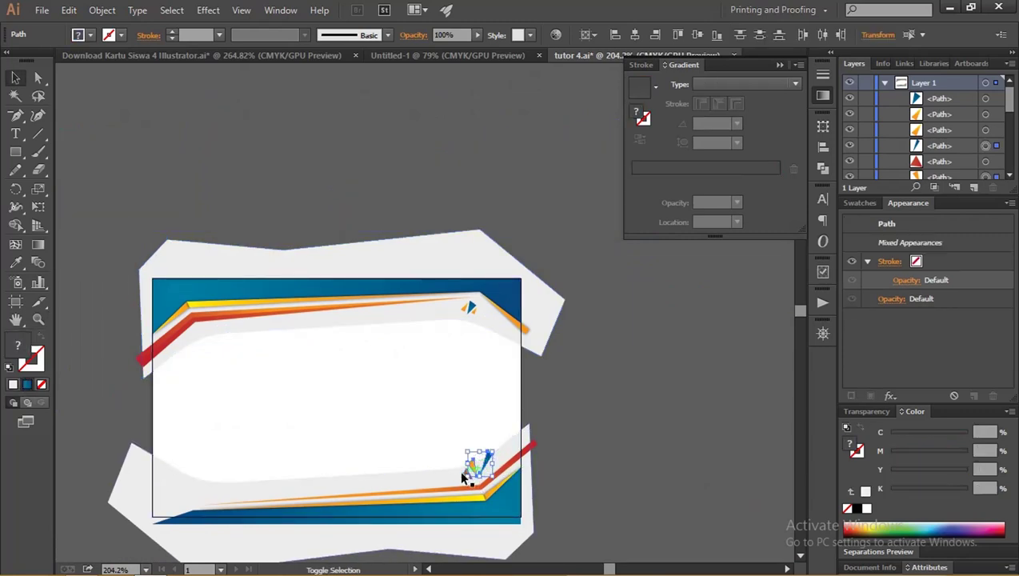
drag(474, 473, 202, 349)
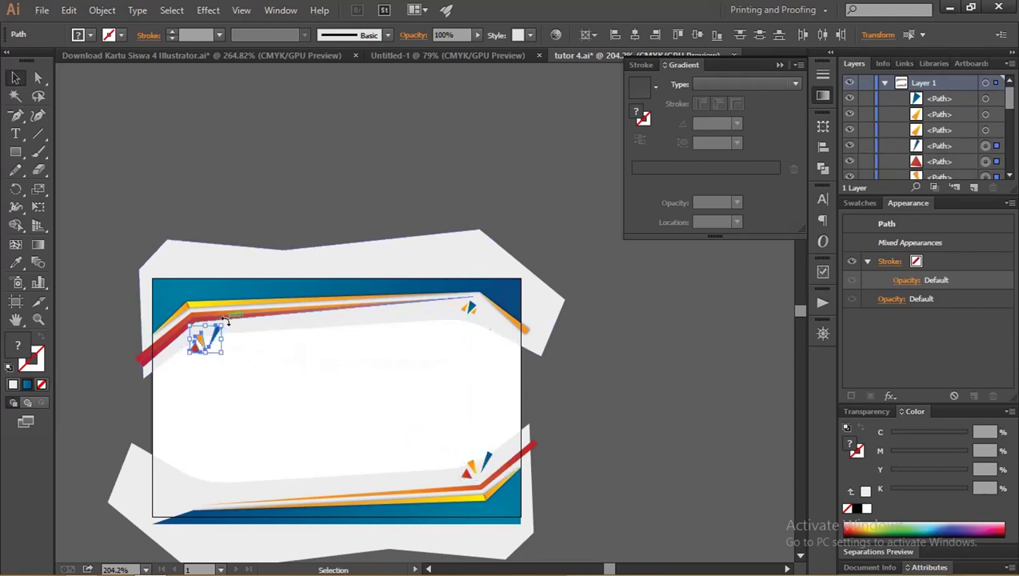
drag(228, 321, 159, 381)
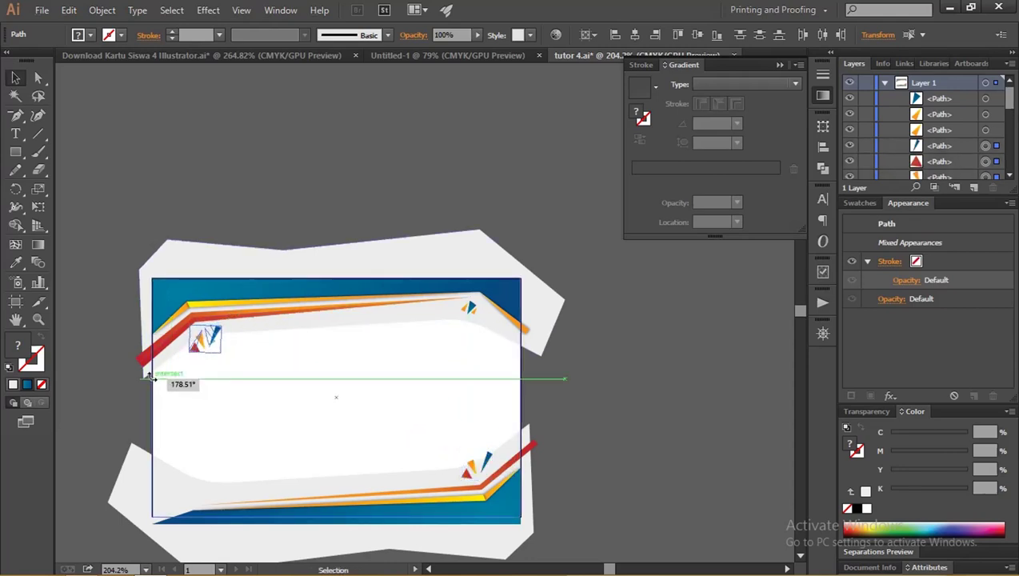
scroll(192, 340, up, 5)
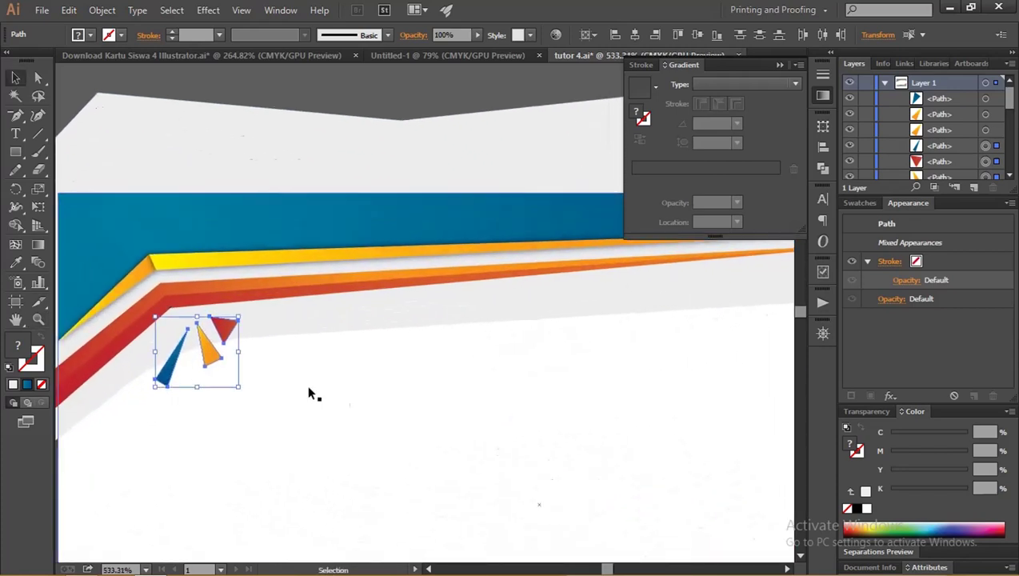
drag(222, 354, 199, 354)
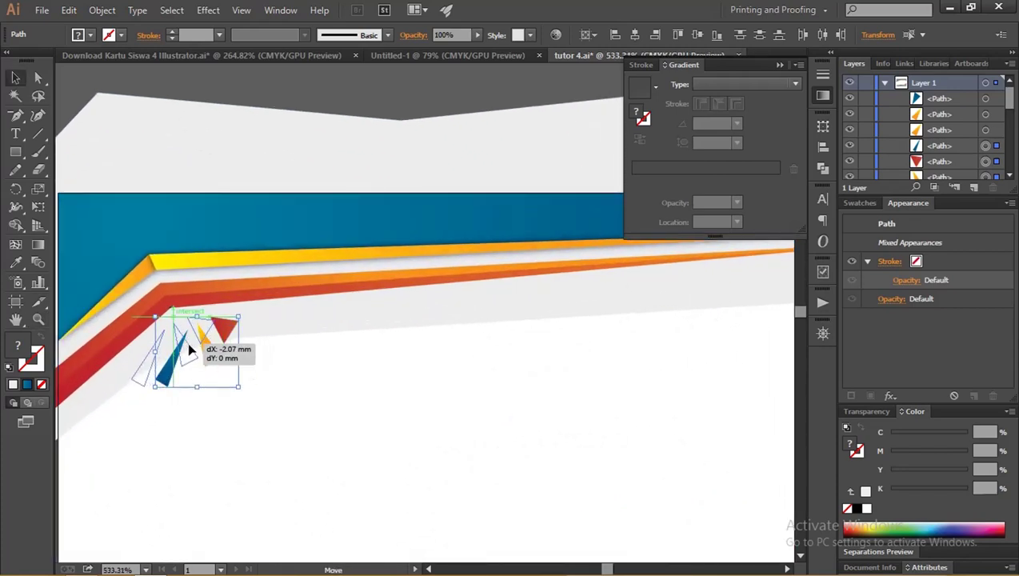
Fill the copy's blue triangle with purple from the Swatches.
click(256, 406)
click(189, 356)
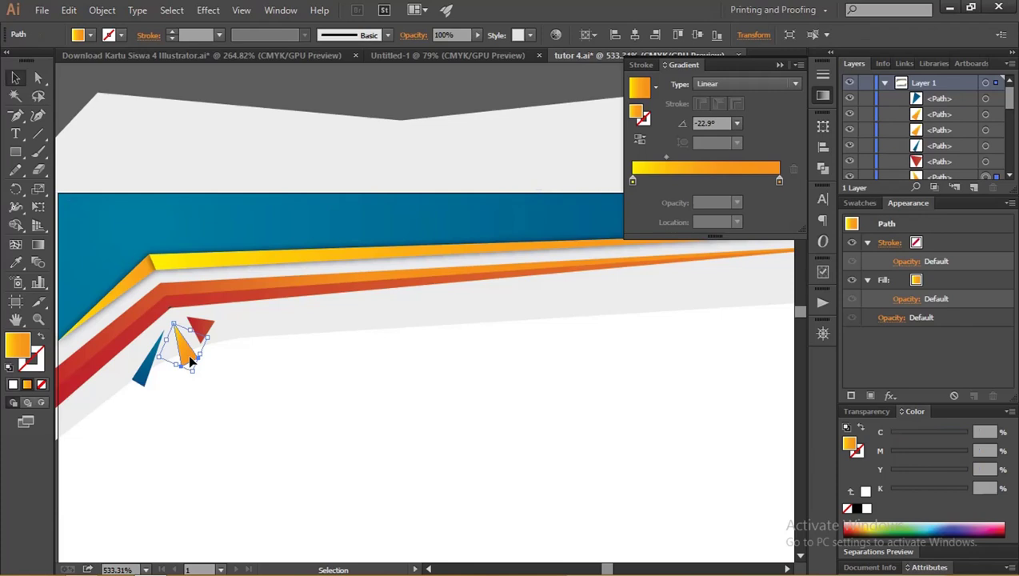
click(146, 364)
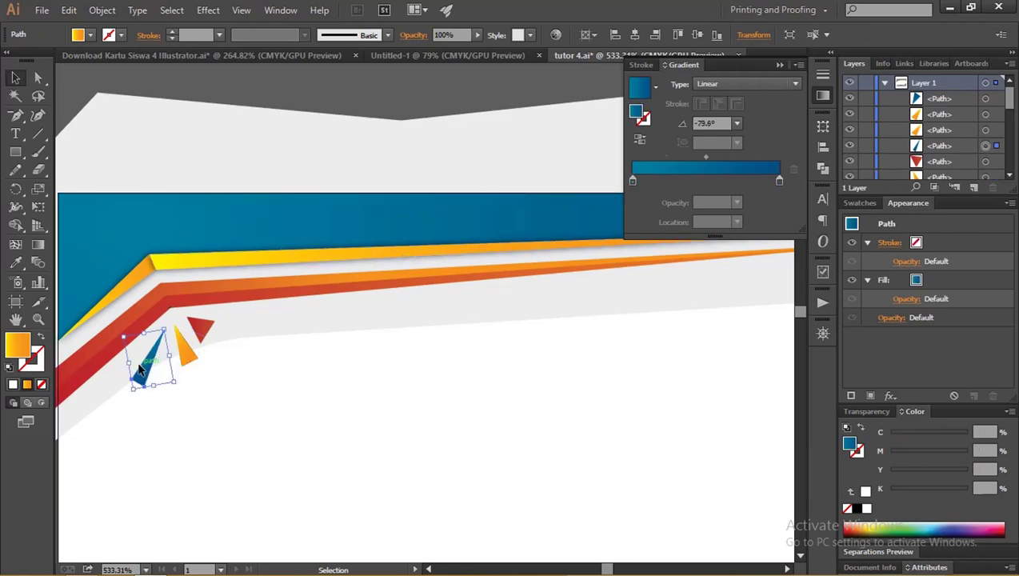
click(860, 202)
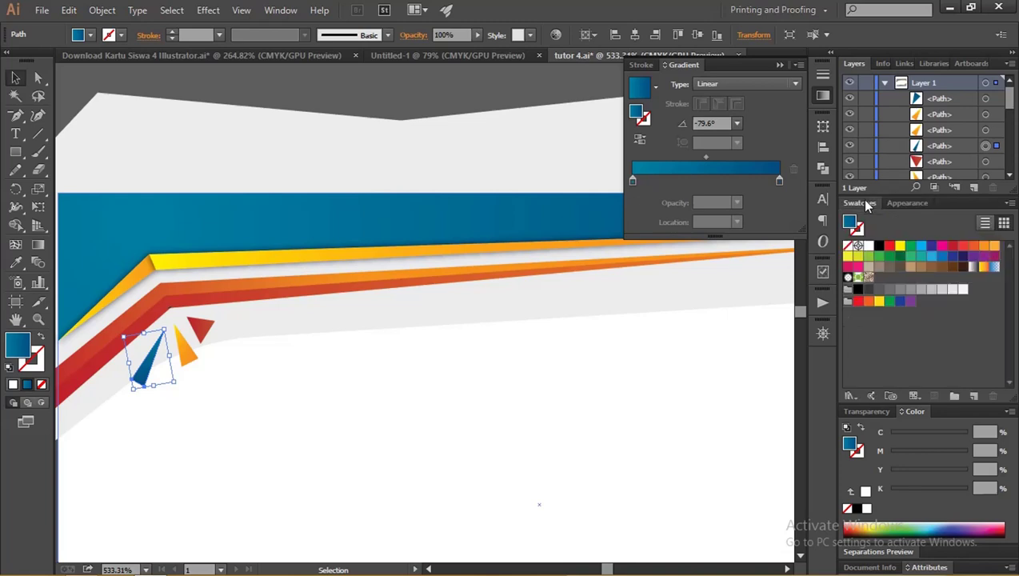
click(910, 301)
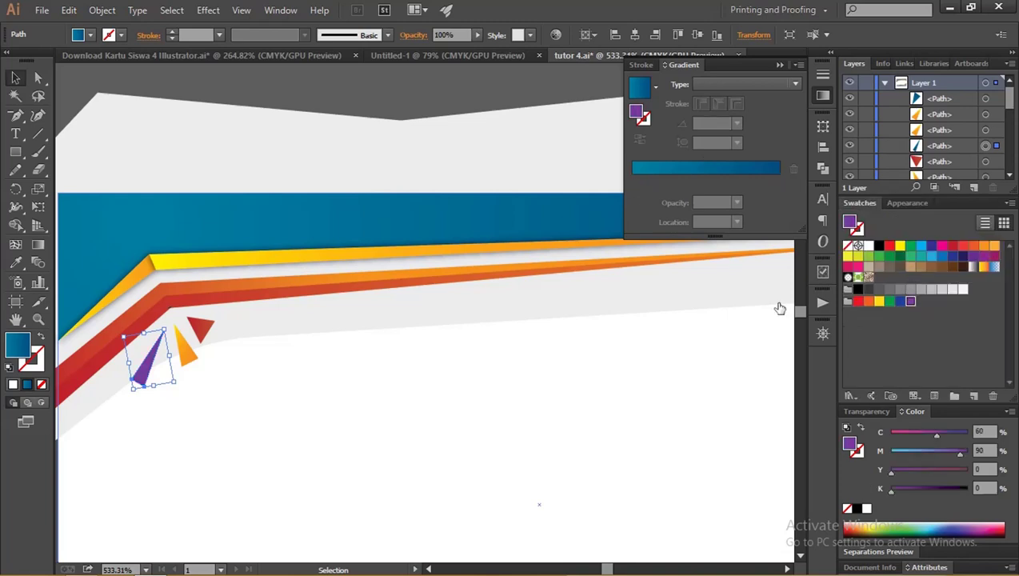
Give the orange triangle the blue band's linear gradient and the red triangle a solid crimson-pink fill.
click(186, 360)
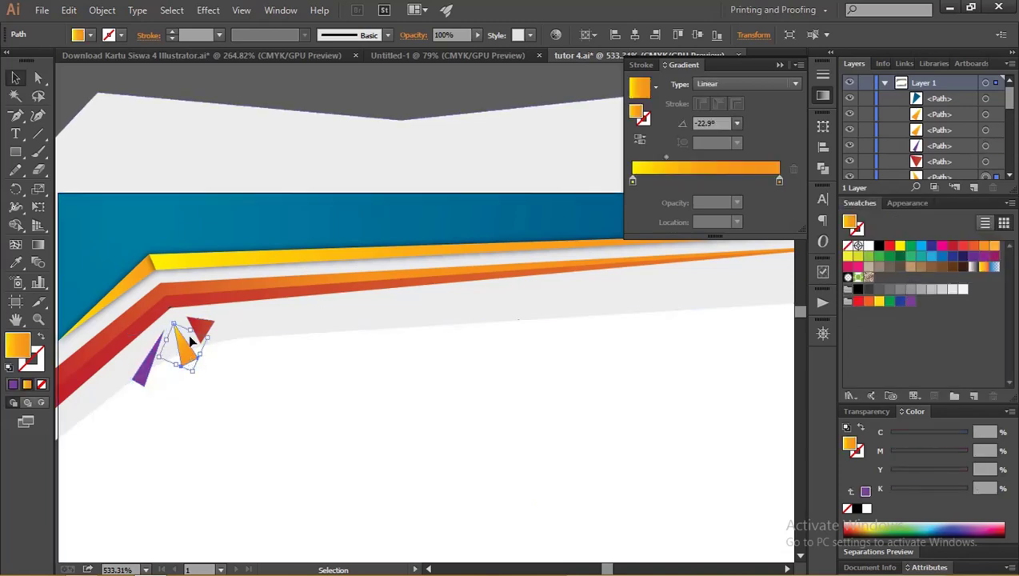
key(i)
click(159, 210)
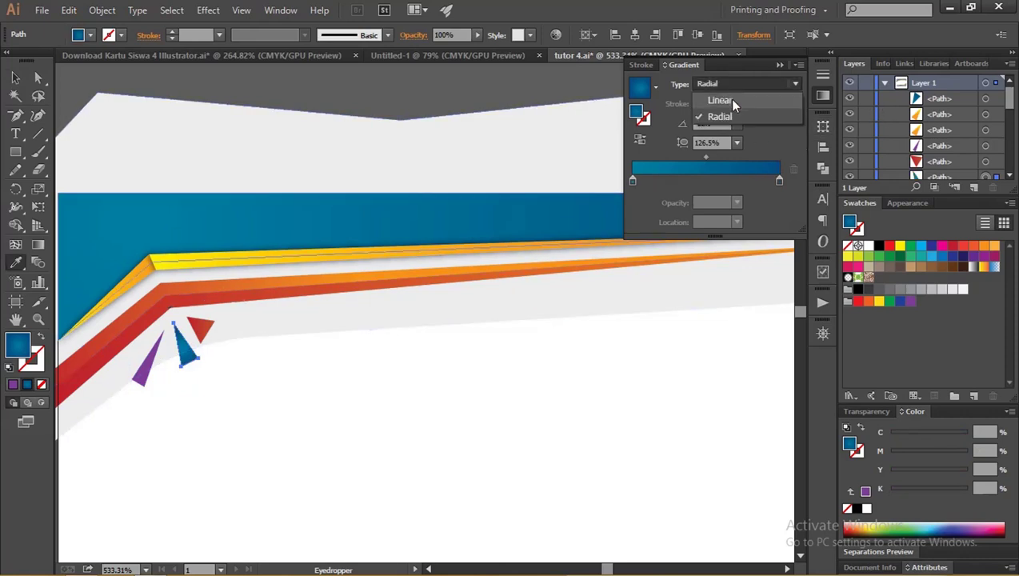
click(724, 100)
key(v)
click(202, 329)
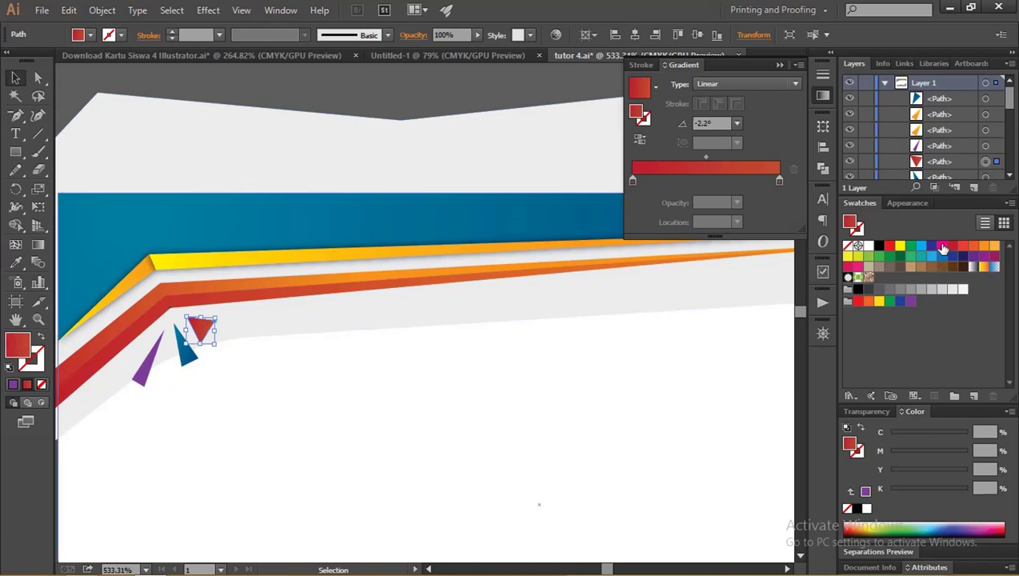
click(943, 247)
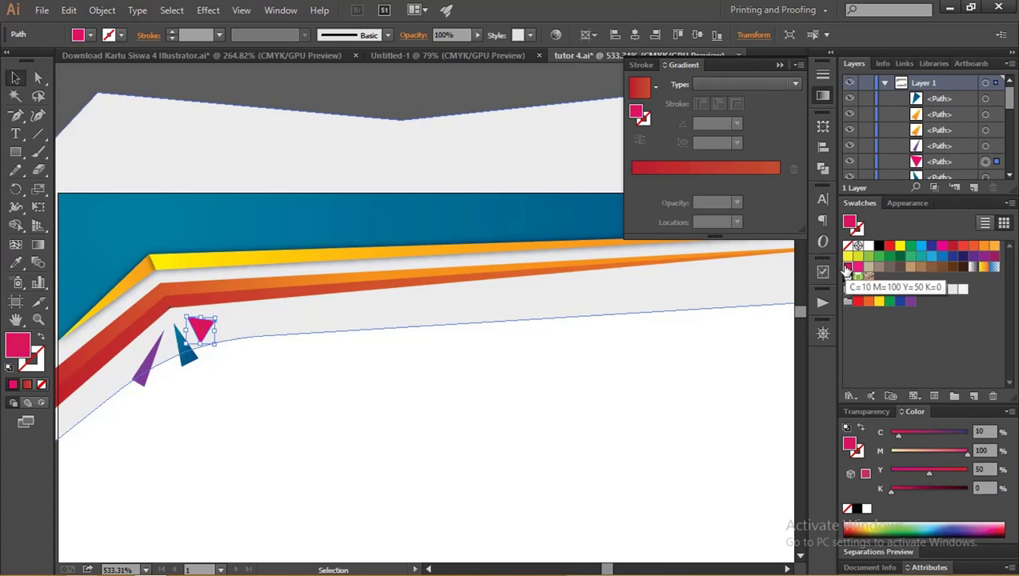
Remove the large white rectangle covering the card's bottom-left.
click(374, 345)
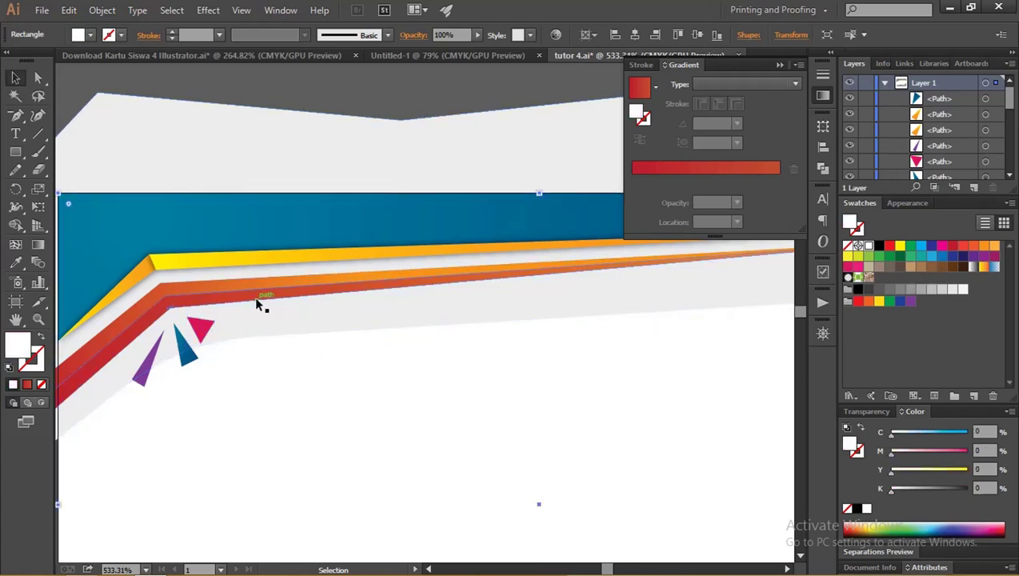
key(z)
alt+click(278, 322)
drag(384, 334, 367, 320)
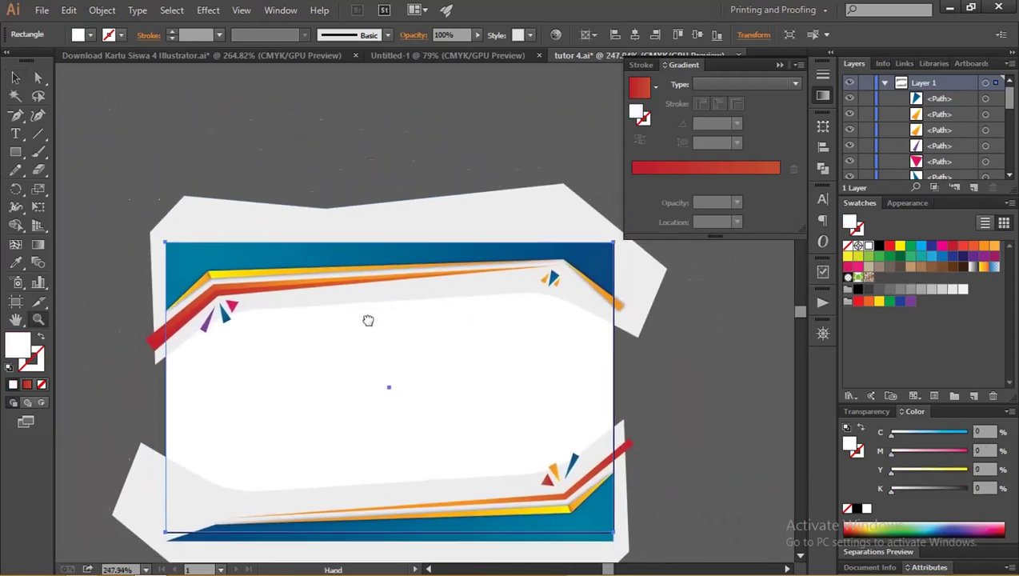
alt+click(309, 312)
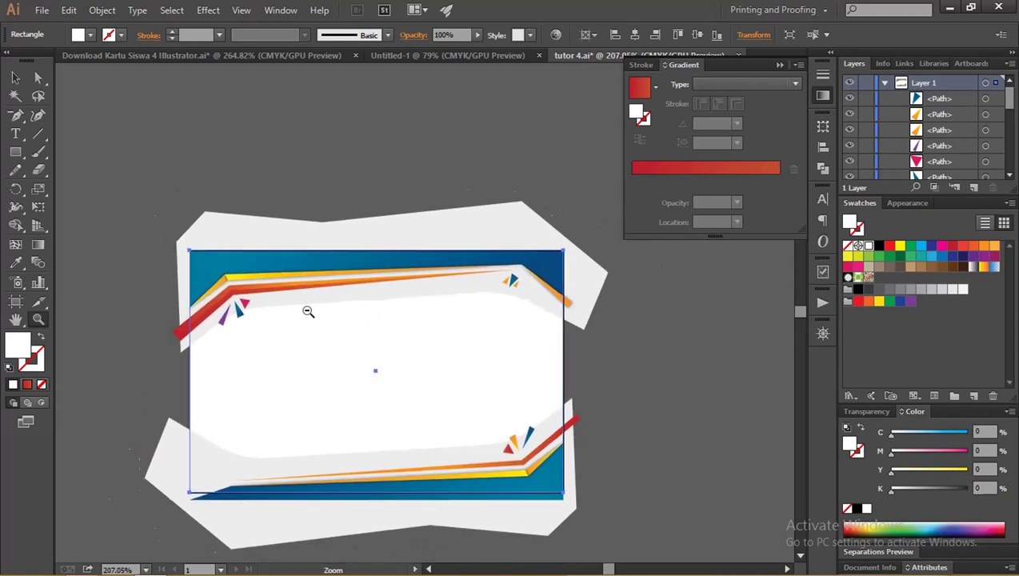
key(ctrl+z)
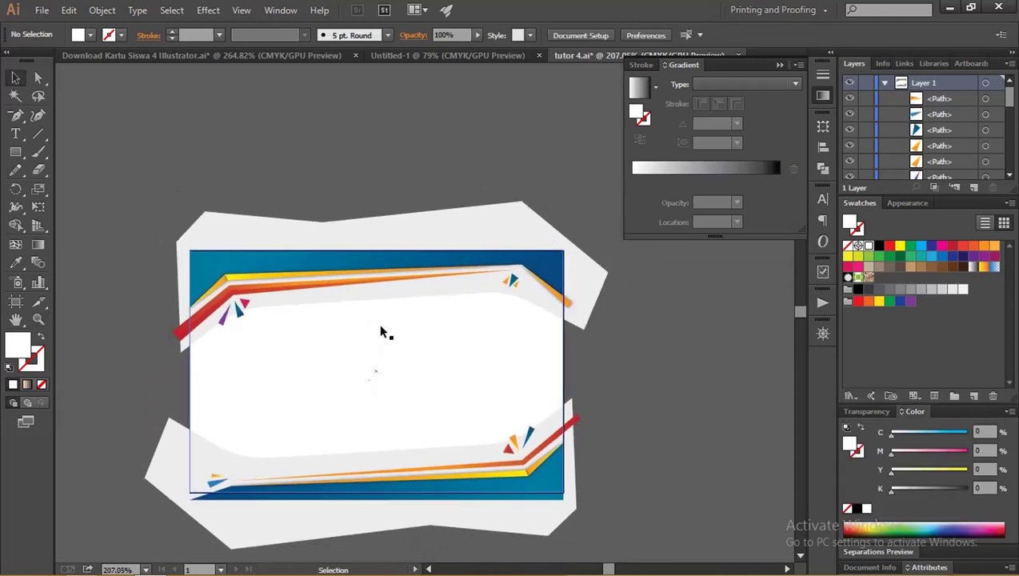
On the bottom stripe's gradient, move the right stop outward and the red stop to about 24.5%.
click(567, 419)
click(691, 181)
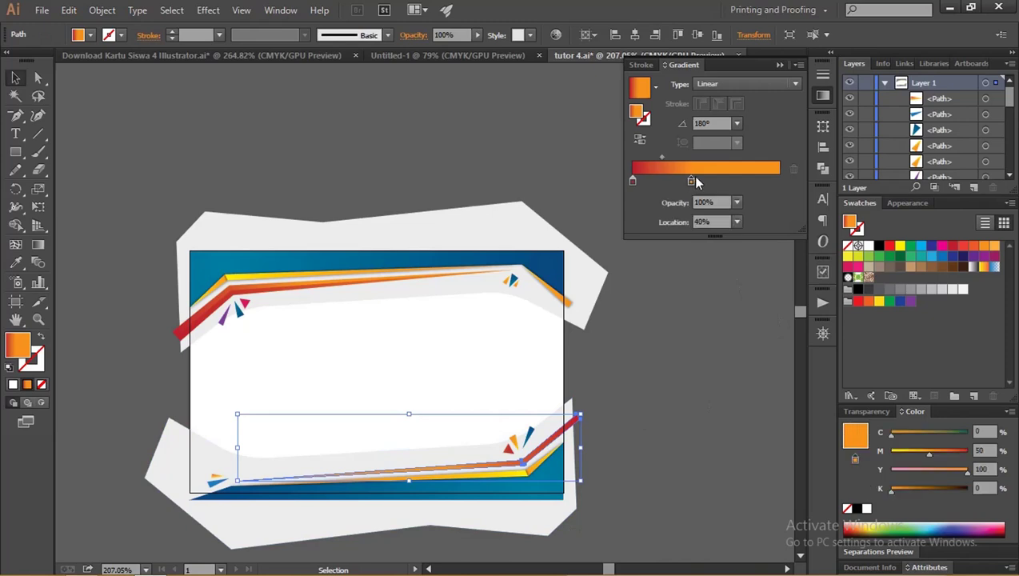
drag(766, 178, 771, 178)
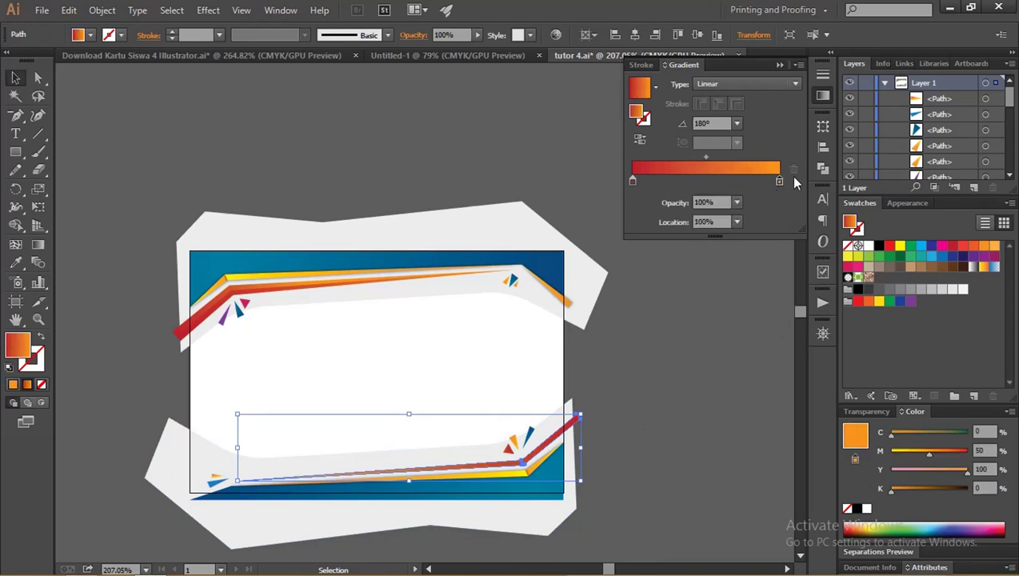
drag(634, 182, 670, 182)
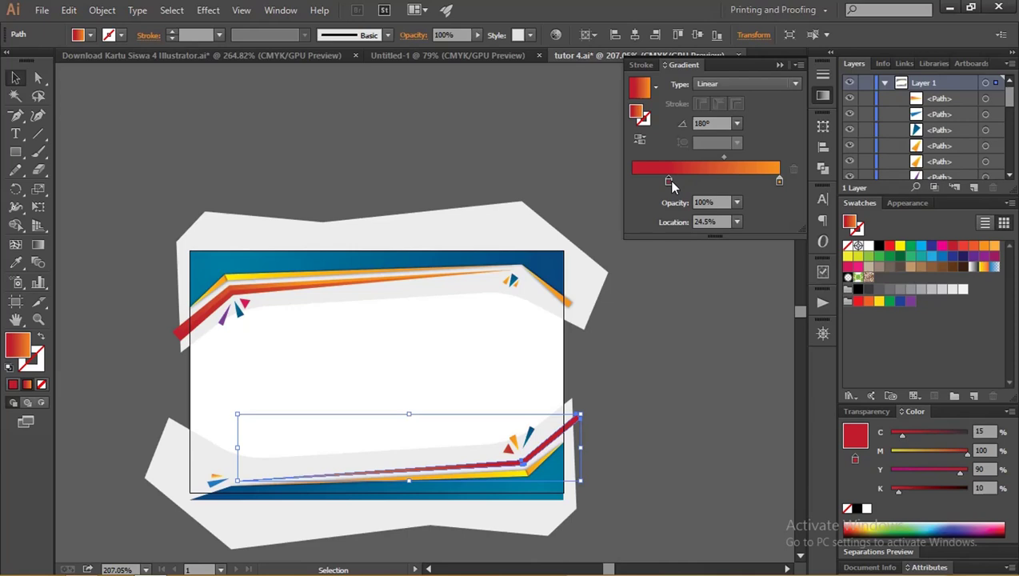
click(442, 152)
scroll(457, 164, down, 2)
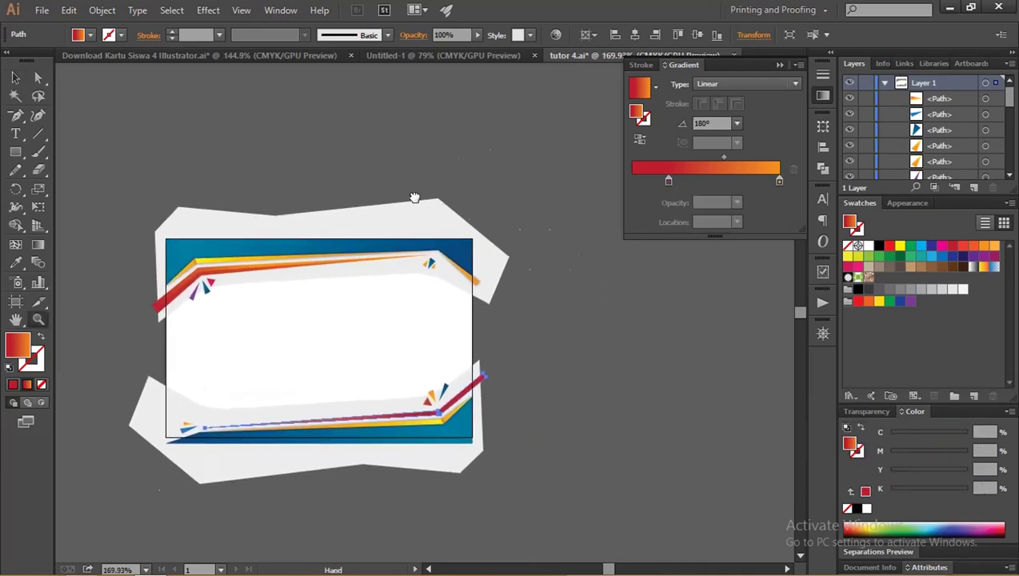
Duplicate Artboard 1 onto the New Artboard icon and zoom out to see both artboards.
drag(415, 197, 413, 200)
click(780, 65)
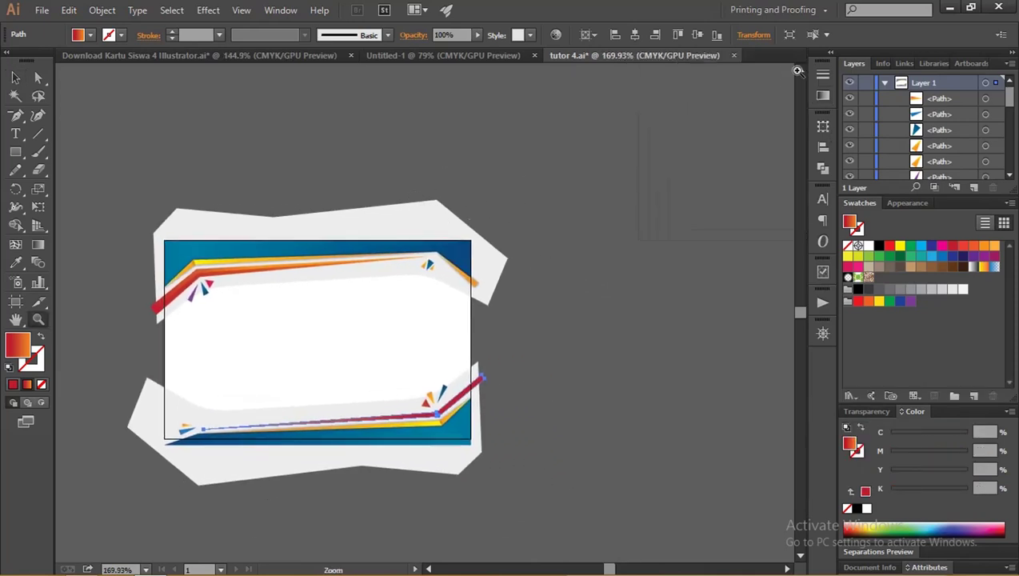
click(968, 64)
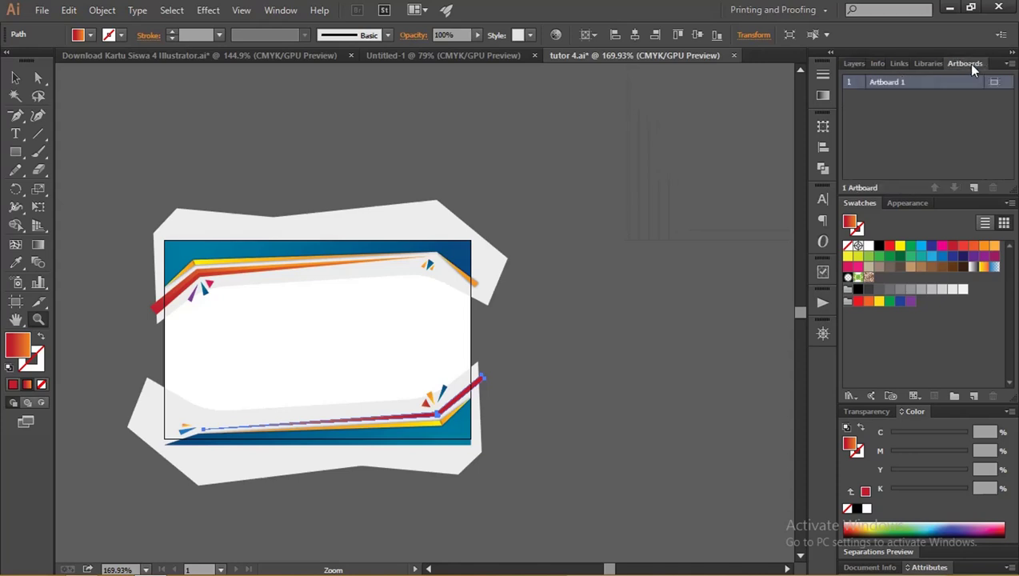
double_click(883, 85)
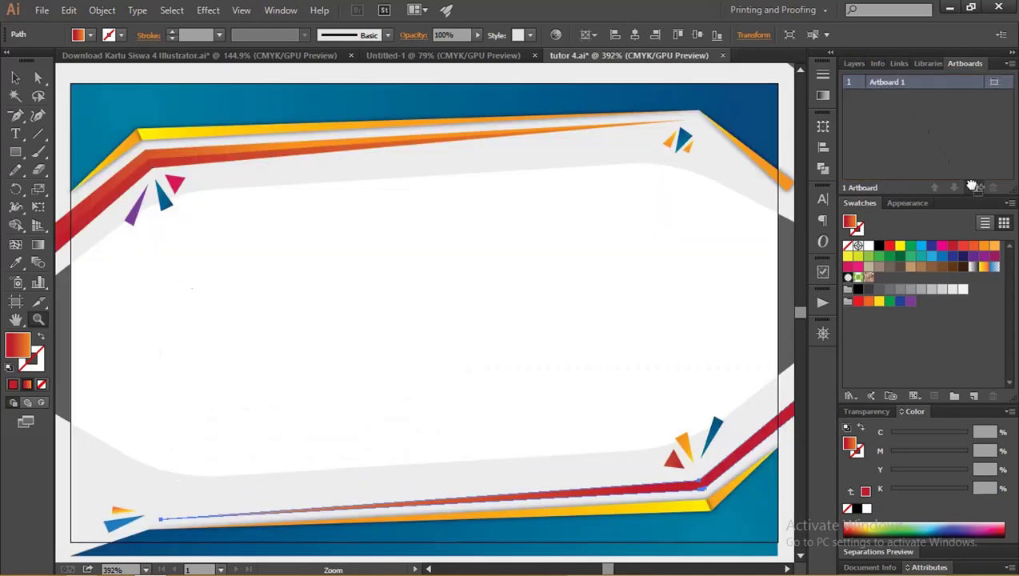
drag(944, 148, 973, 189)
drag(525, 271, 387, 234)
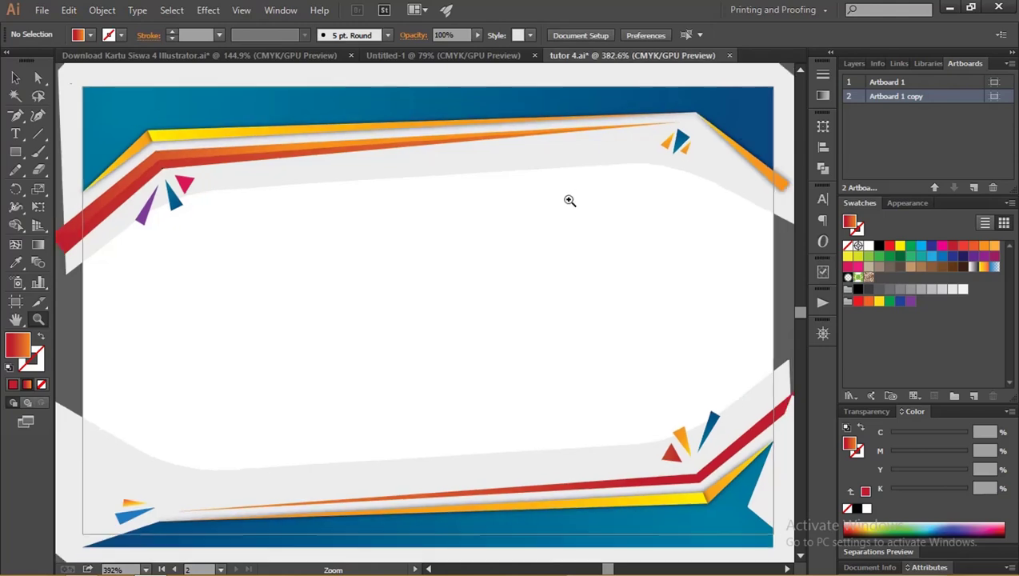
drag(630, 216, 411, 196)
alt+click(412, 196)
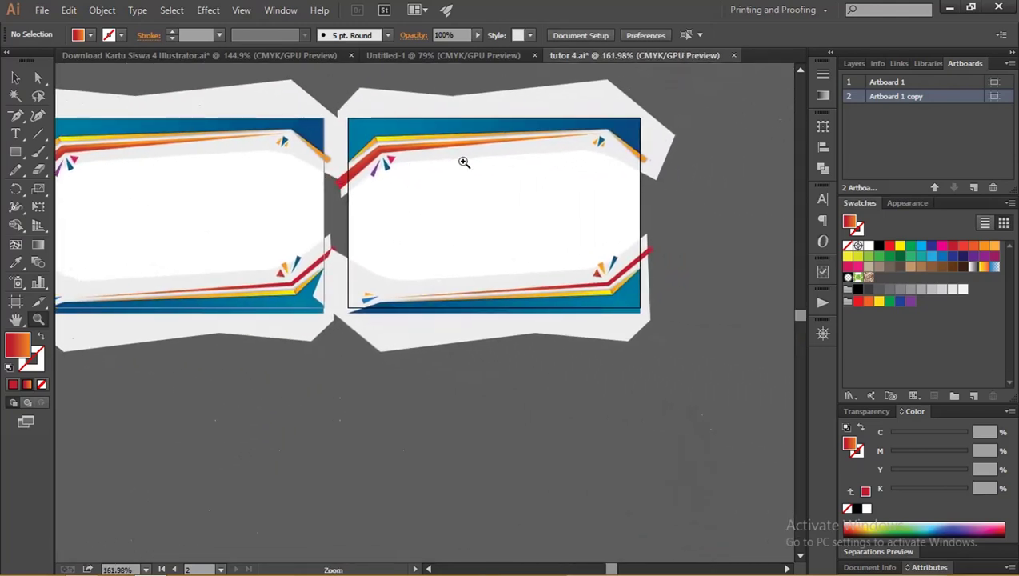
Move Artboard 1 copy and its artwork further right, leaving a gap from the original.
key(v)
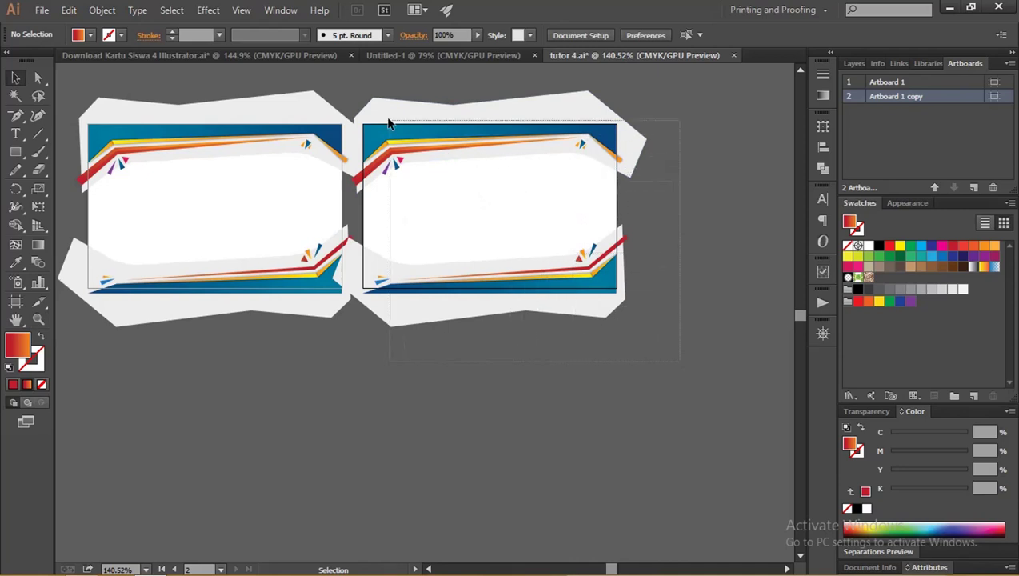
drag(551, 220, 369, 96)
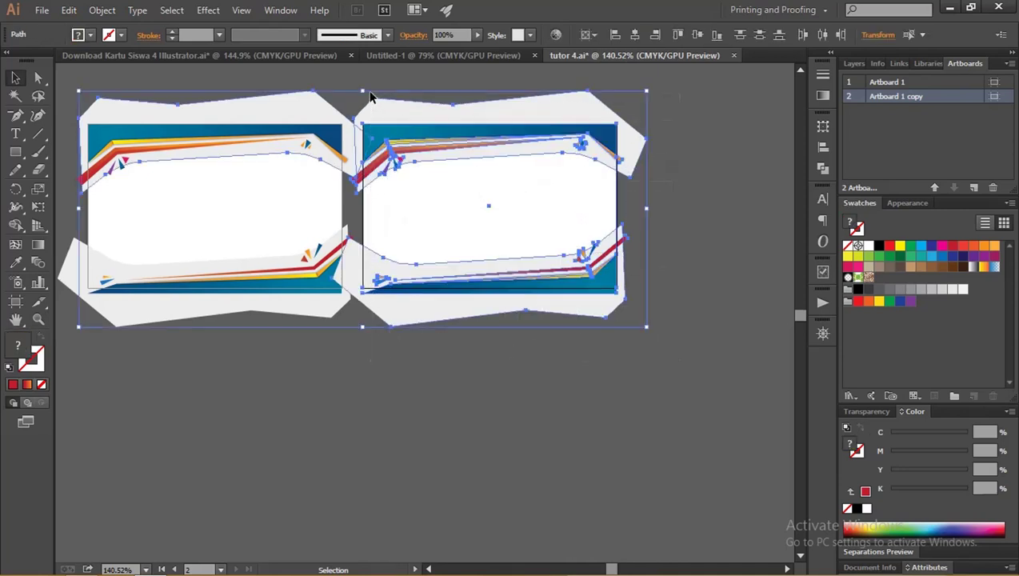
click(486, 364)
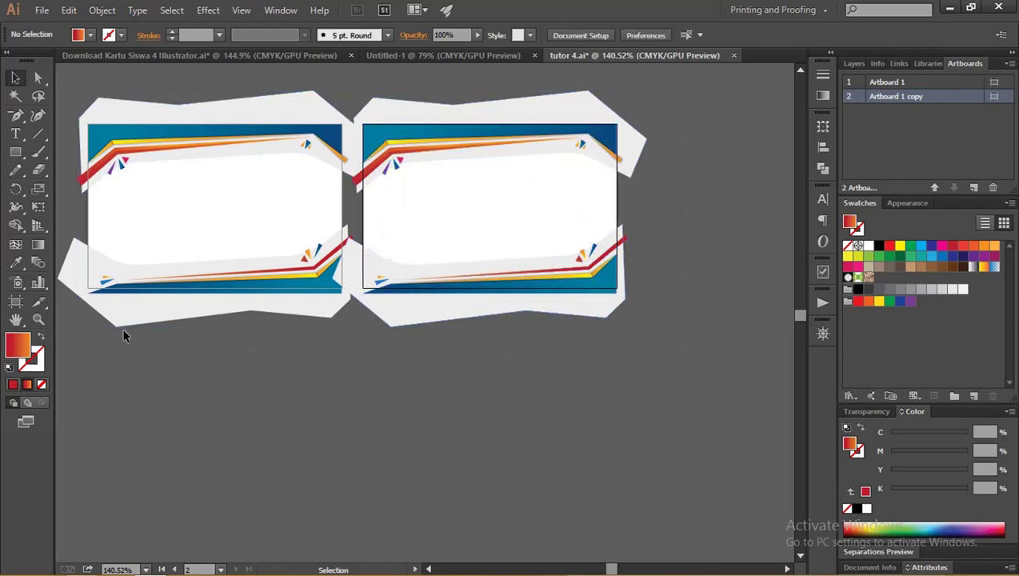
key(shift+o)
drag(393, 207, 541, 200)
key(ctrl+z)
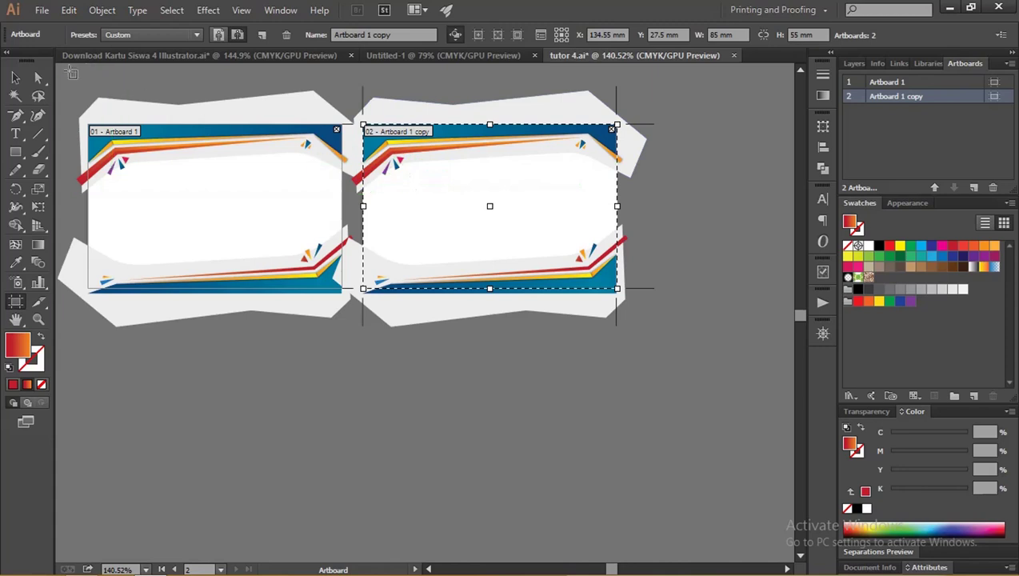
drag(412, 191, 640, 192)
click(15, 77)
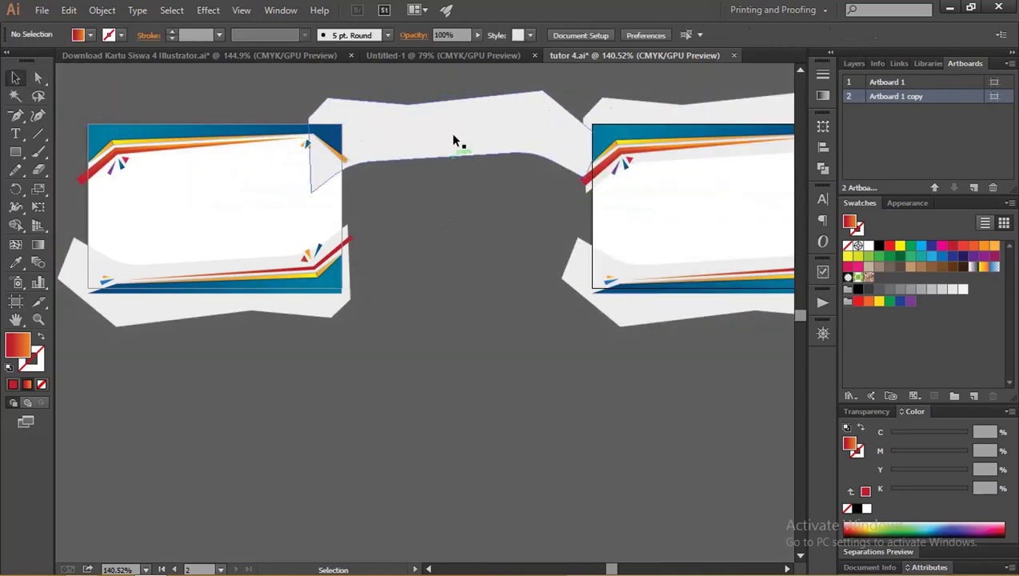
Select the top and bottom wavy stripe groups and scale them larger around the copied card.
drag(452, 141, 223, 136)
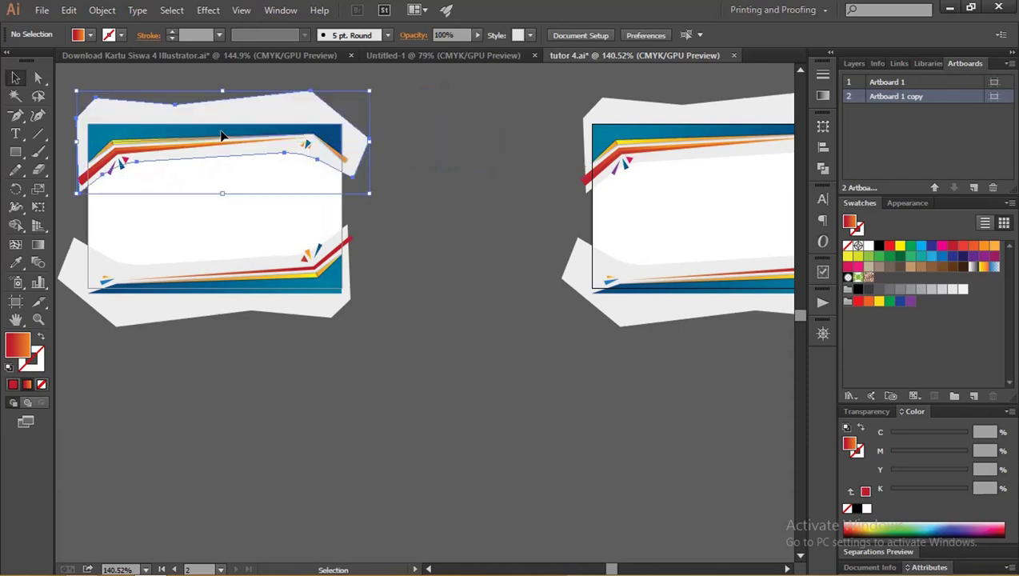
scroll(474, 181, down, 3)
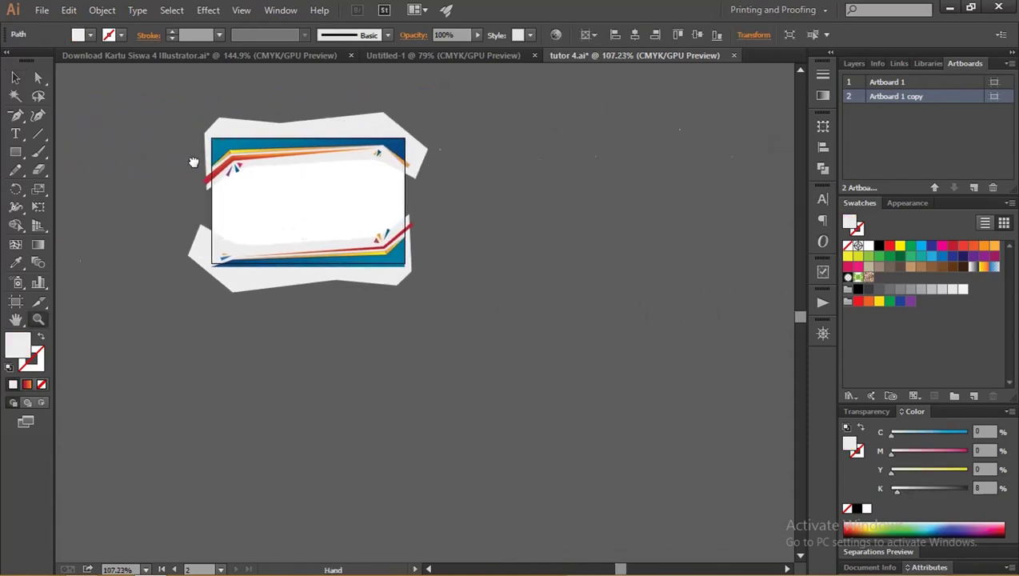
scroll(193, 162, up, 4)
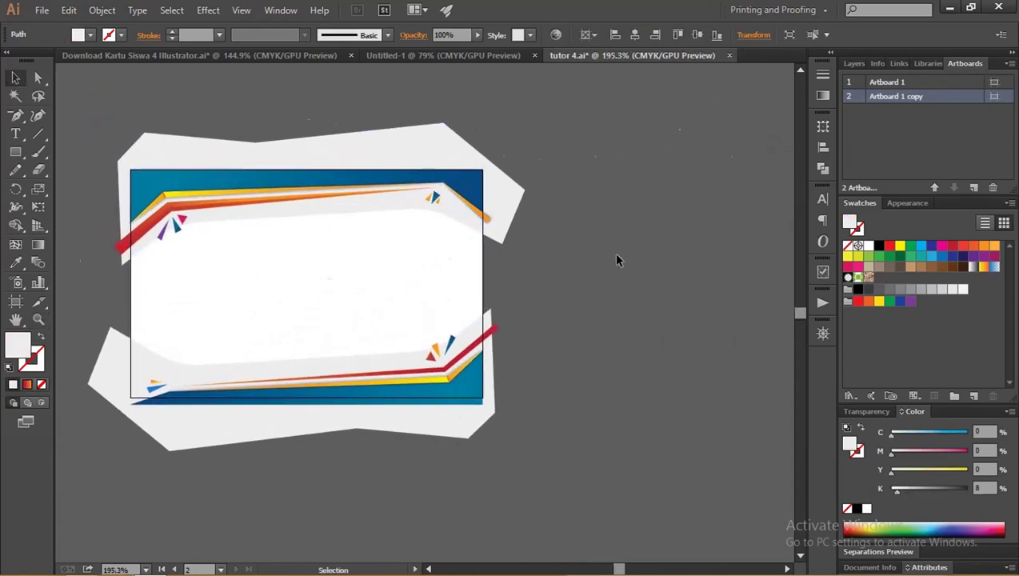
drag(616, 259, 98, 116)
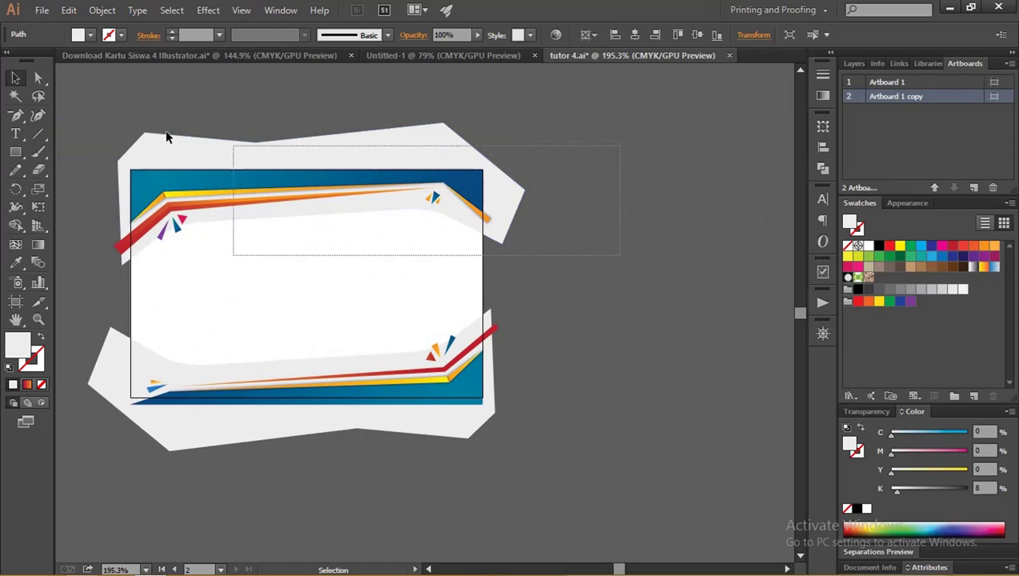
shift+click(392, 275)
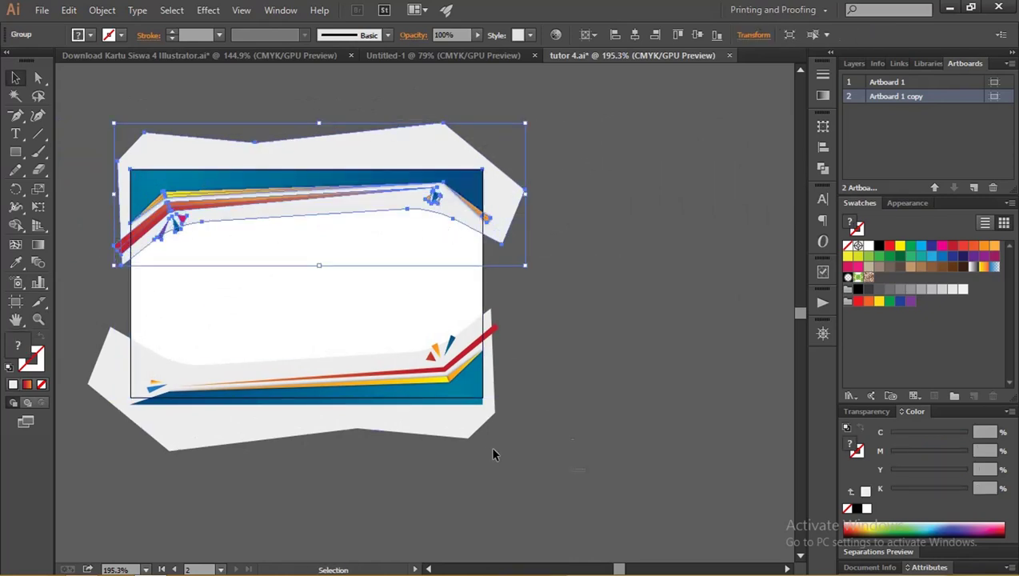
drag(587, 448, 211, 324)
shift+click(253, 303)
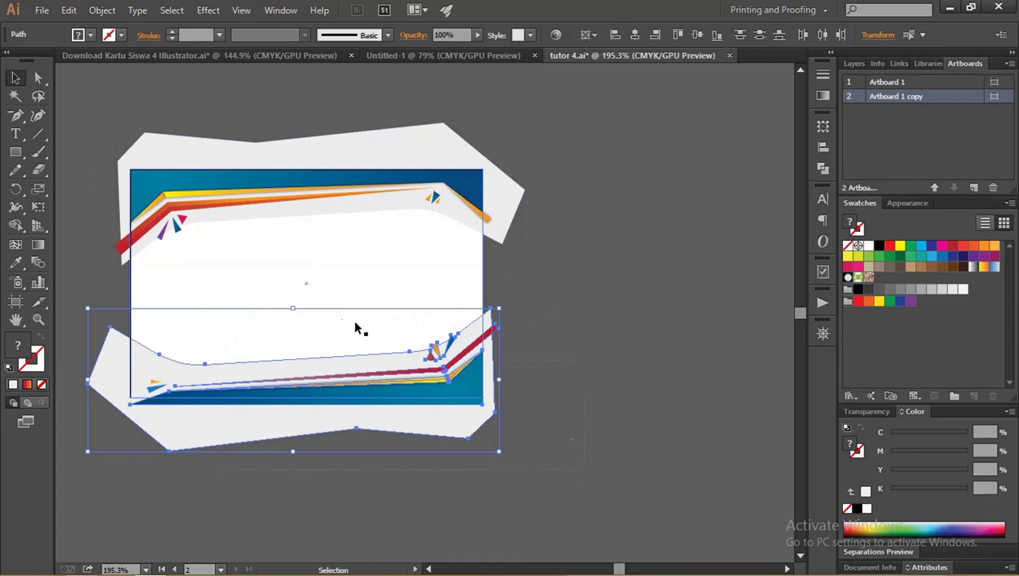
click(553, 374)
click(485, 391)
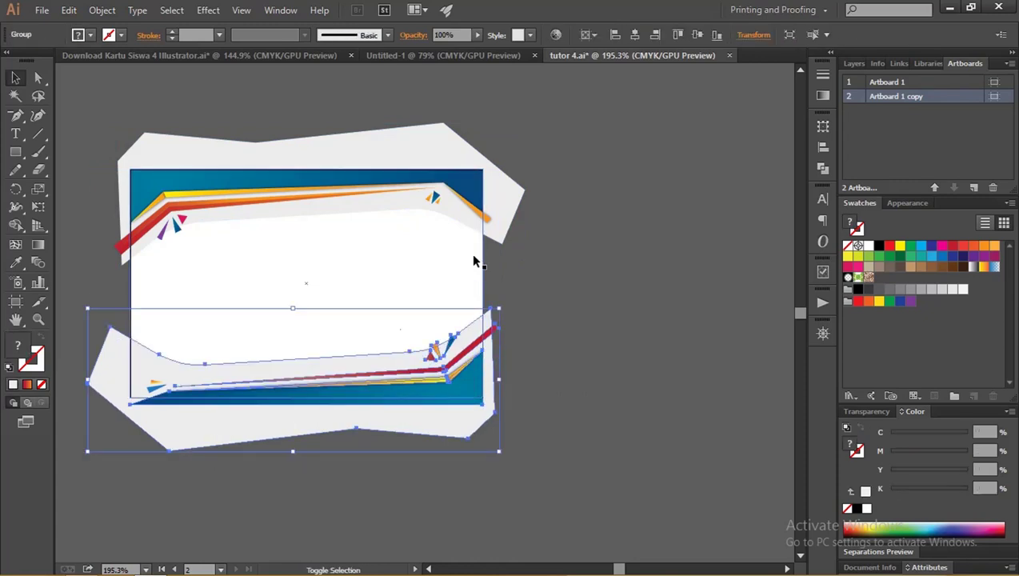
shift+click(493, 205)
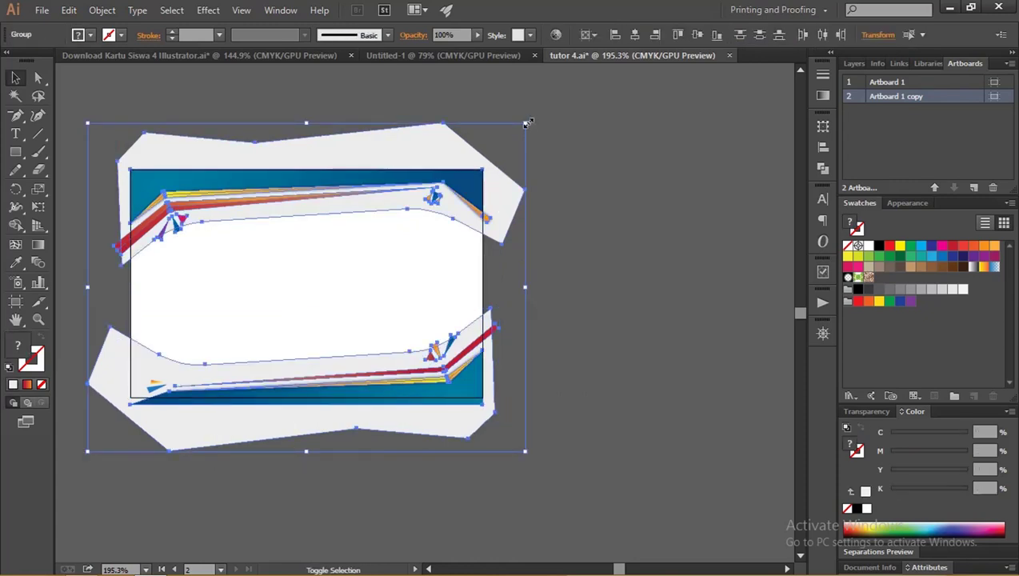
drag(528, 123, 568, 95)
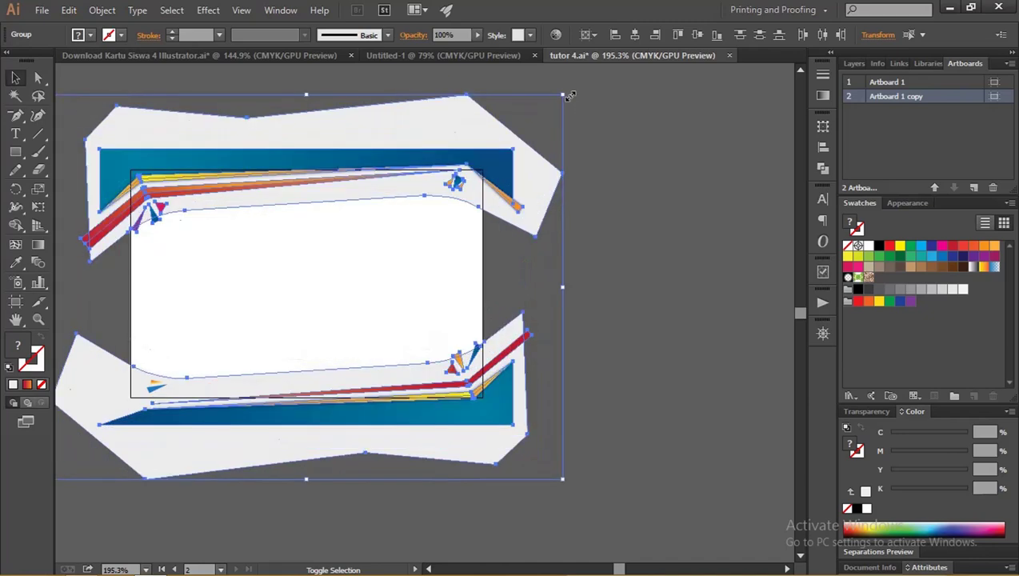
Lower the top wavy group slightly and narrow it to about 101 mm wide.
click(623, 209)
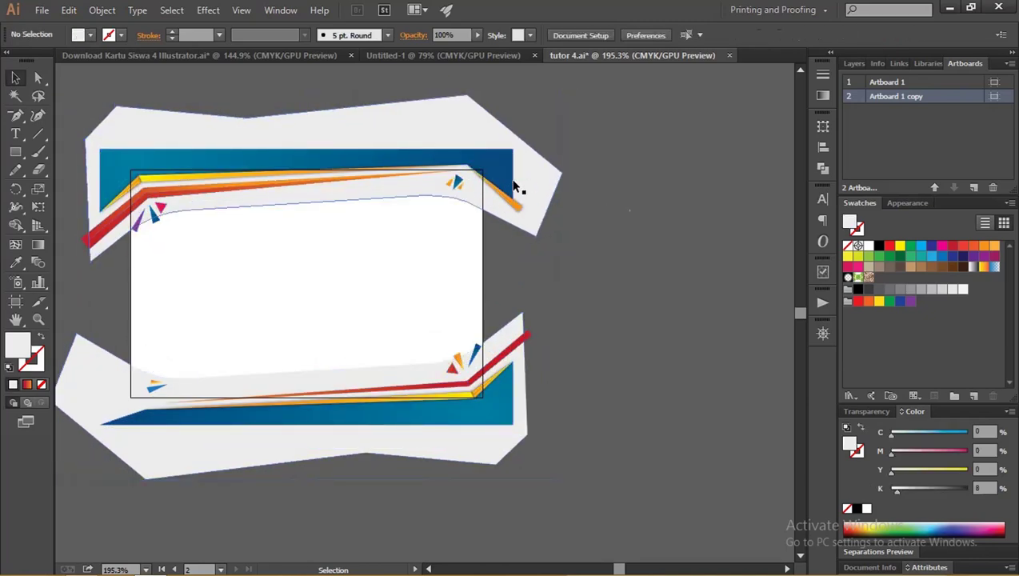
drag(515, 186, 515, 206)
key(ctrl+z)
drag(511, 366, 509, 353)
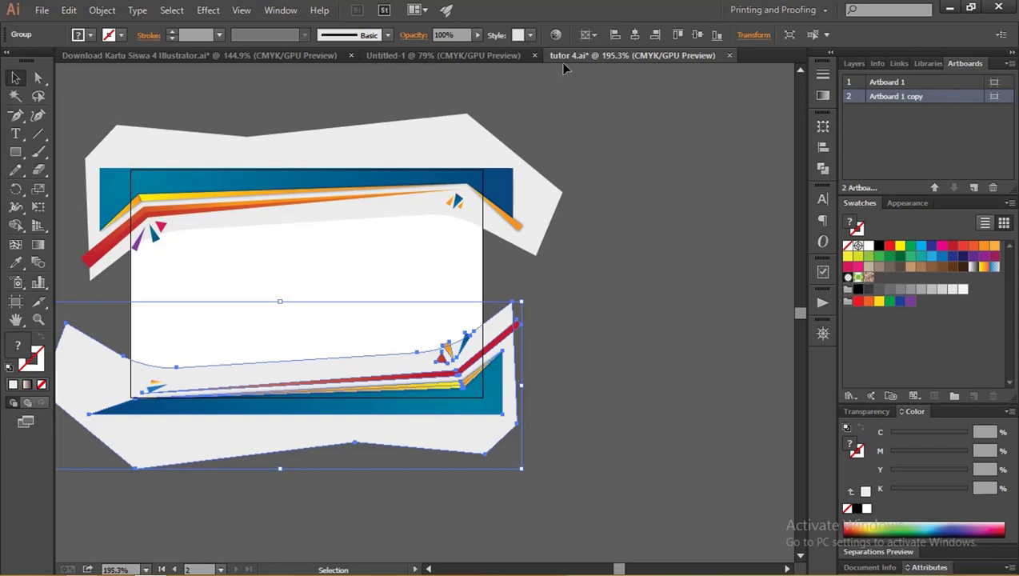
click(529, 202)
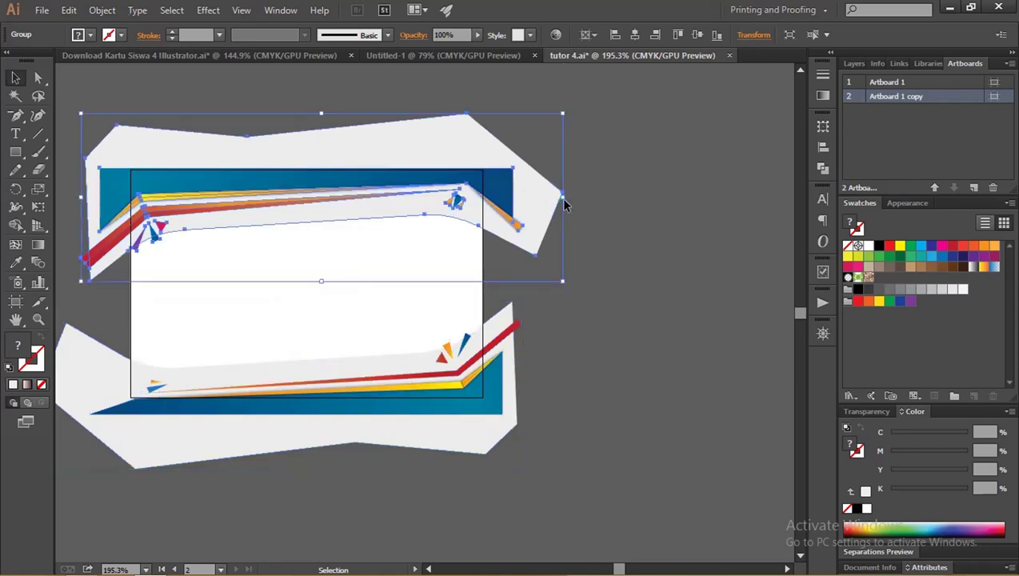
drag(565, 200, 533, 202)
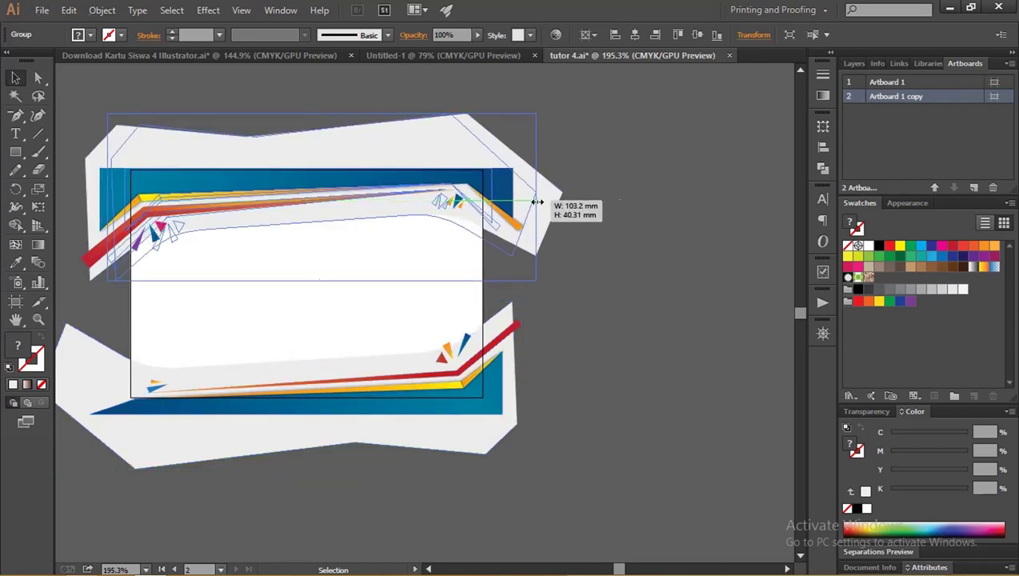
drag(533, 202, 529, 201)
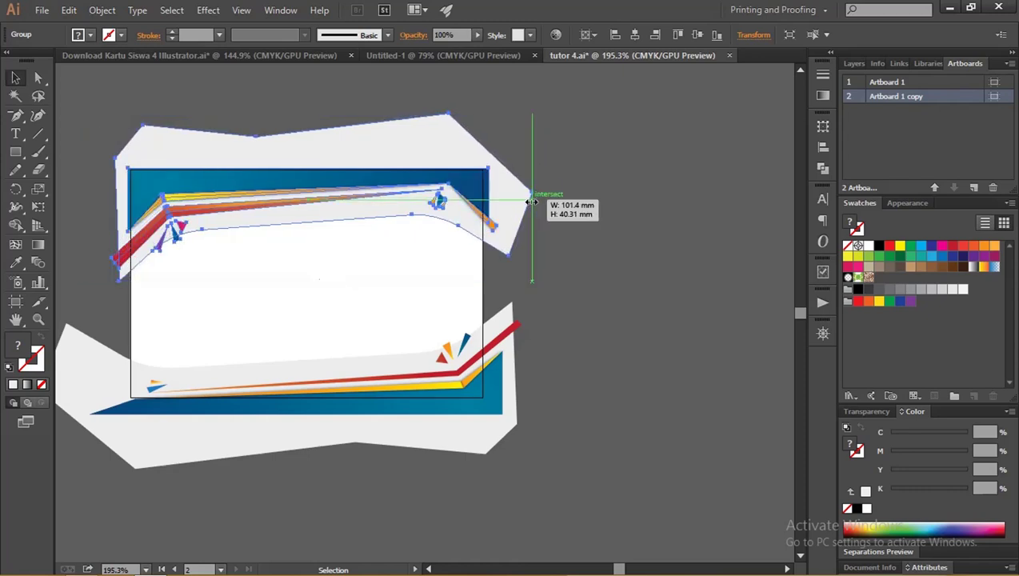
Reposition the bottom border group and rotate both border groups slightly.
click(632, 258)
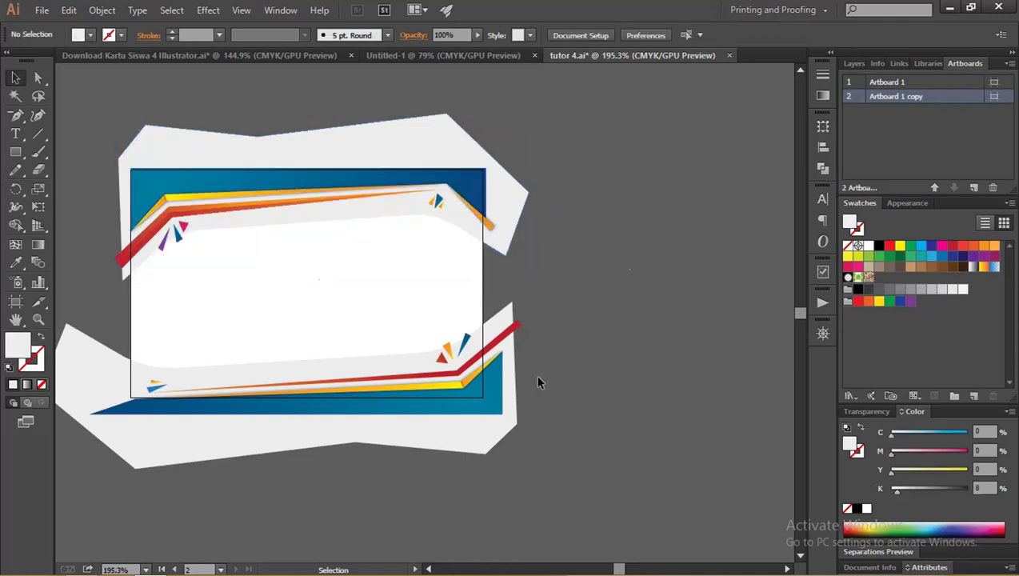
mouse_move(505, 388)
mouse_down()
mouse_move(535, 344)
mouse_move(521, 334)
mouse_up()
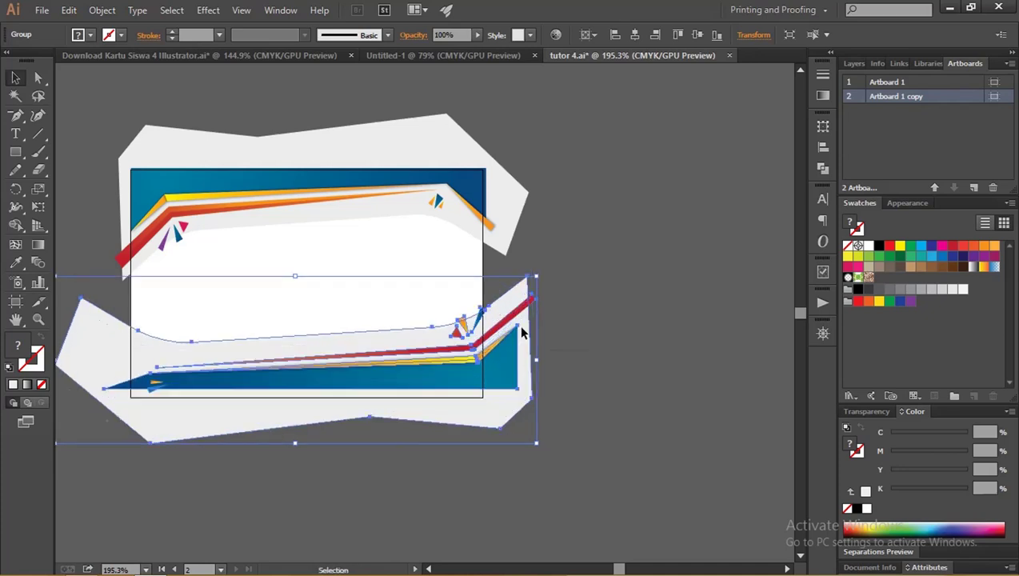
drag(495, 367, 498, 377)
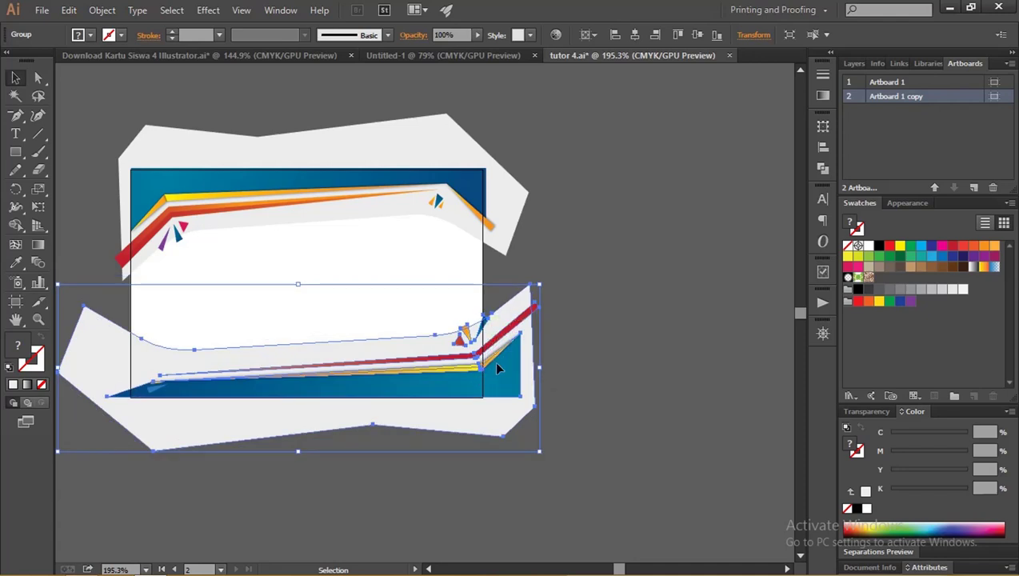
shift+click(512, 224)
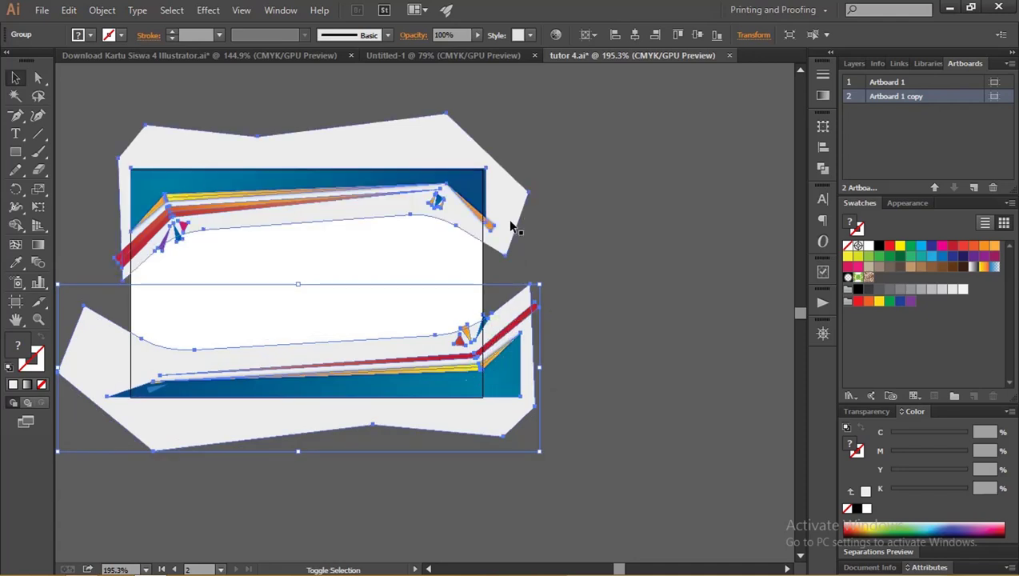
drag(546, 462, 550, 458)
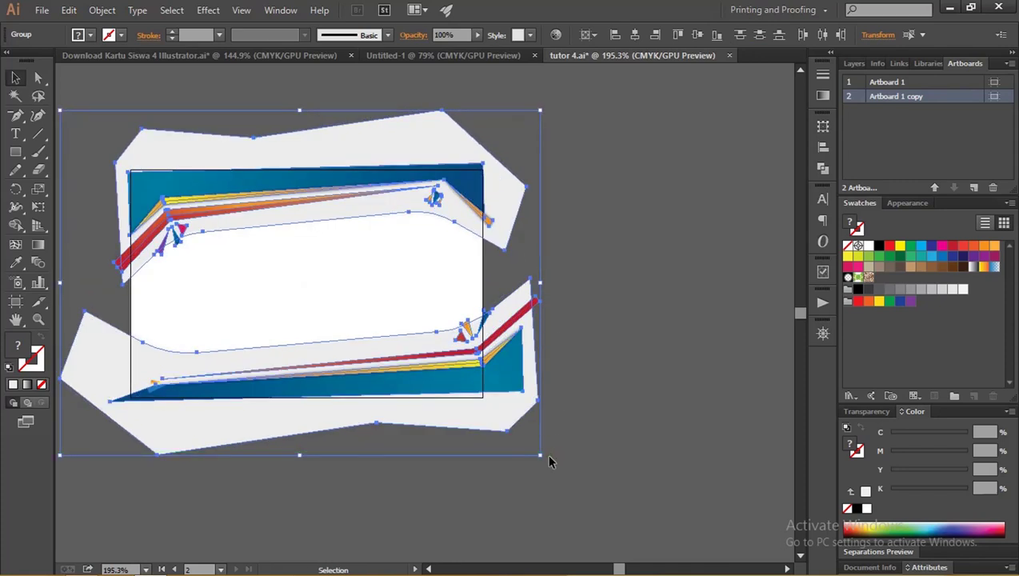
drag(548, 462, 554, 459)
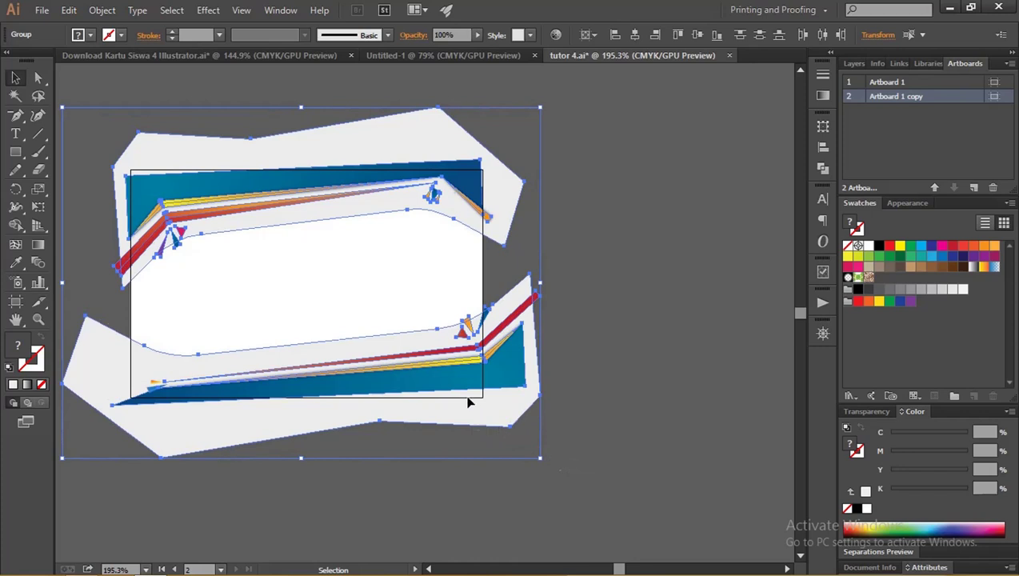
drag(460, 385, 463, 388)
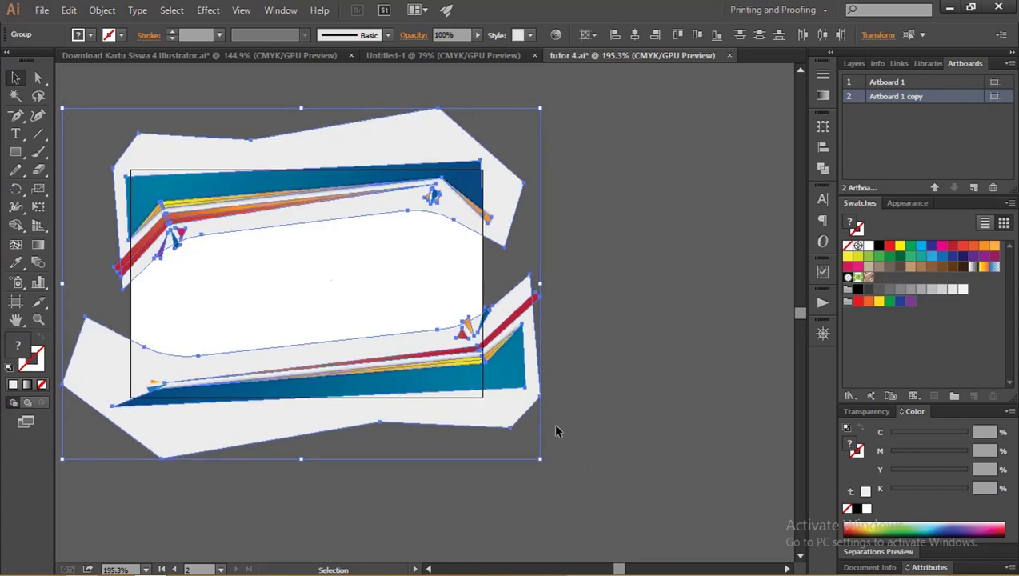
click(579, 409)
Ungroup the top border and pull the blue banner's top-left corner to the card edge.
click(174, 194)
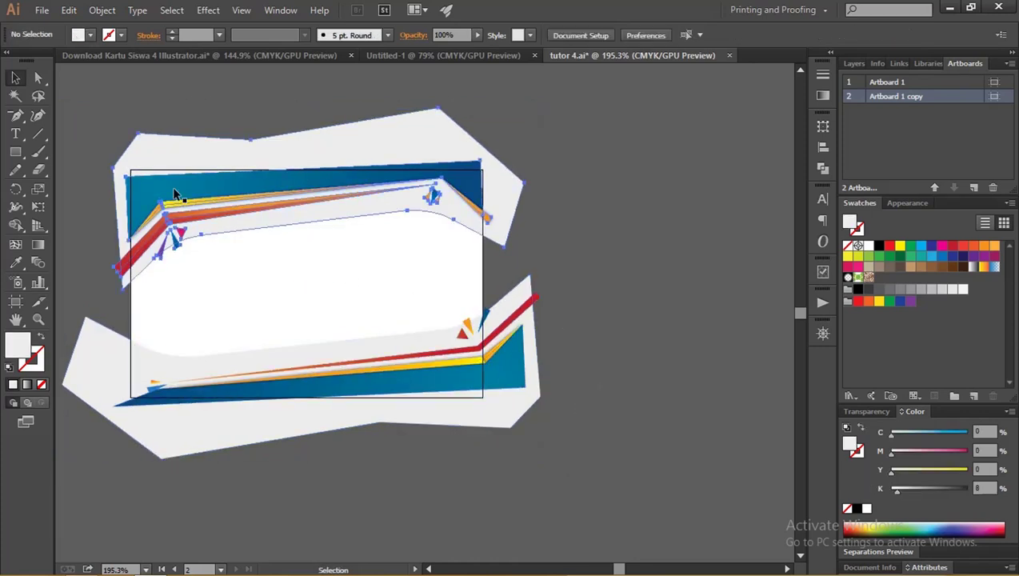
right_click(173, 194)
click(235, 275)
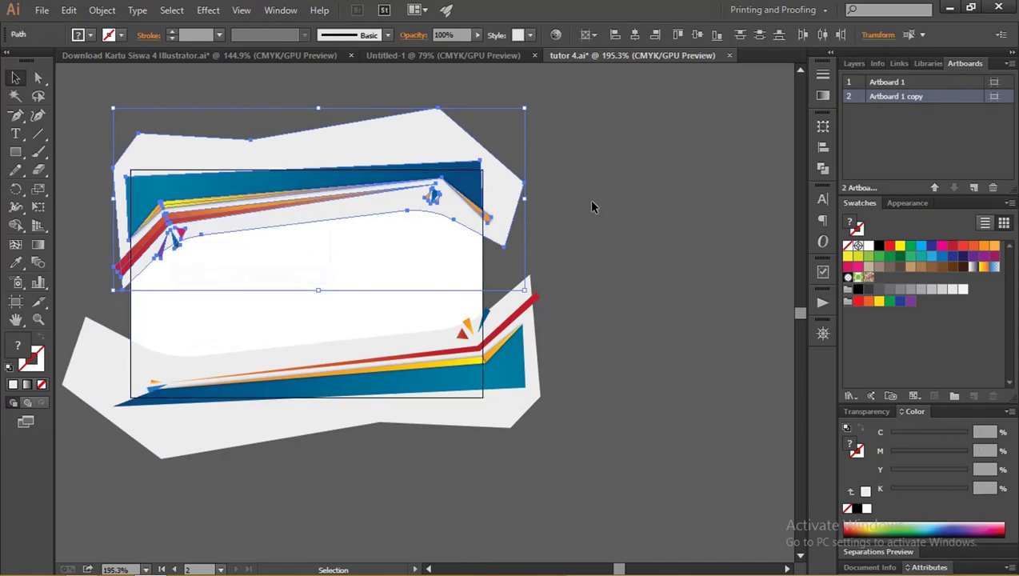
click(589, 199)
click(131, 180)
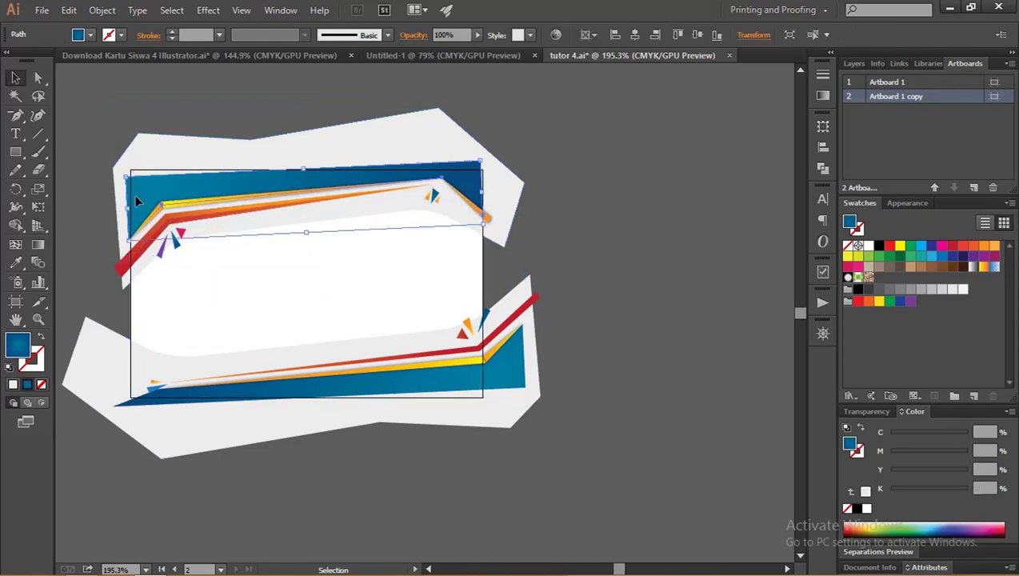
key(z)
click(134, 195)
click(212, 227)
key(a)
drag(138, 182, 153, 163)
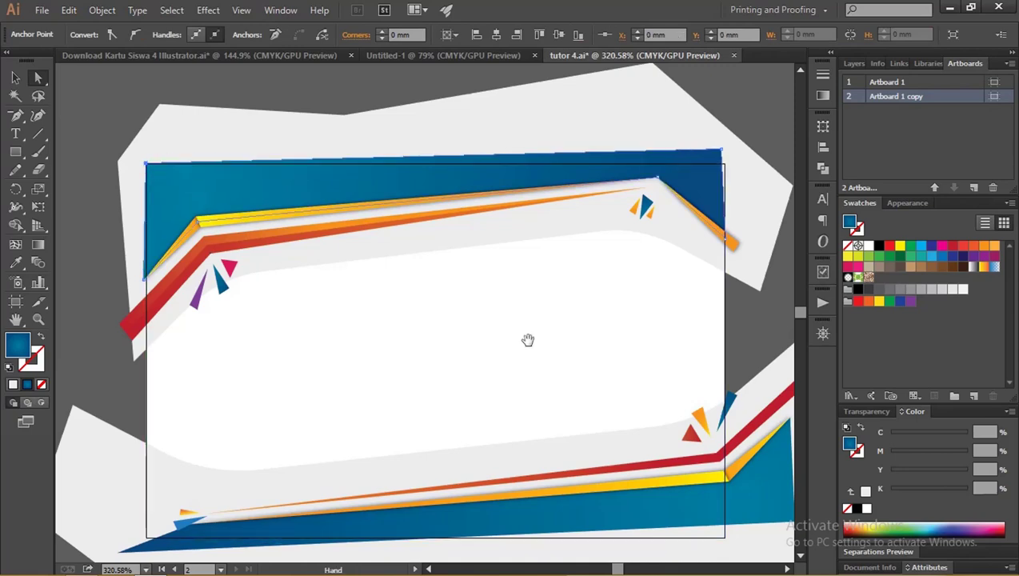
Pull the bottom blue banner's right corner inward and down, then ungroup the bottom border.
drag(528, 339, 387, 249)
click(548, 434)
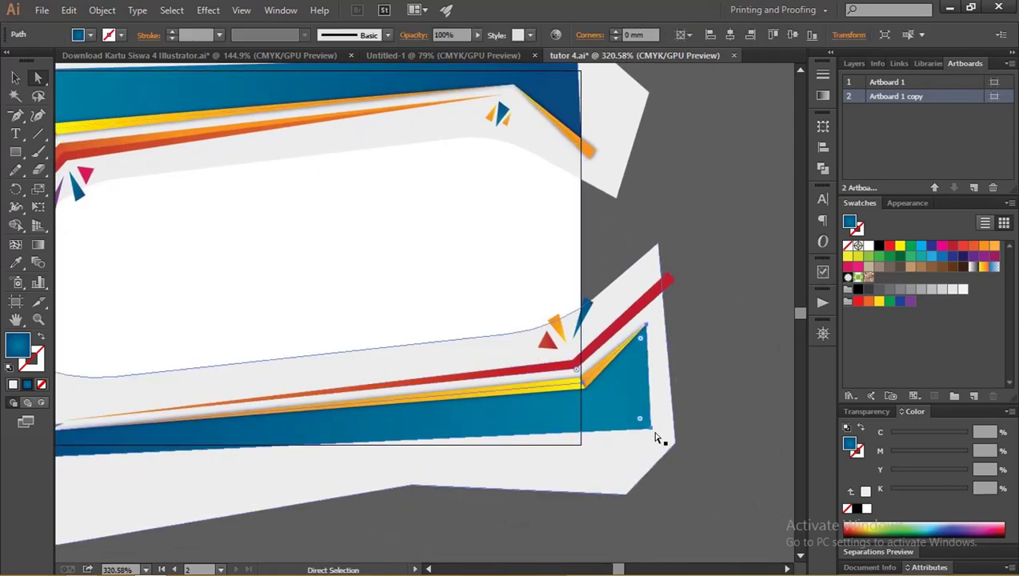
mouse_move(654, 433)
mouse_down()
mouse_move(626, 454)
mouse_move(637, 384)
mouse_up()
scroll(584, 336, down, 3)
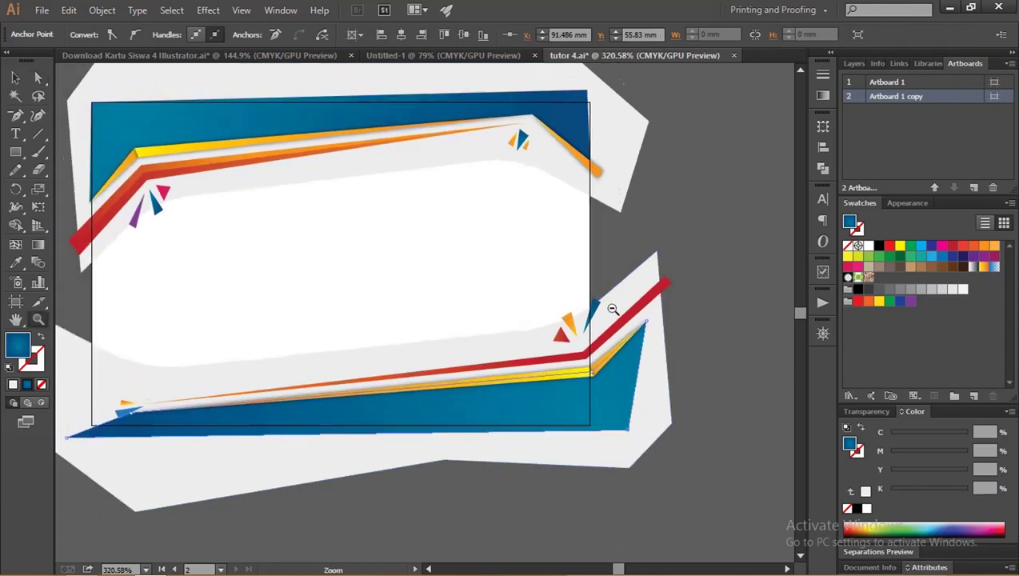
drag(567, 314, 563, 323)
key(v)
click(580, 324)
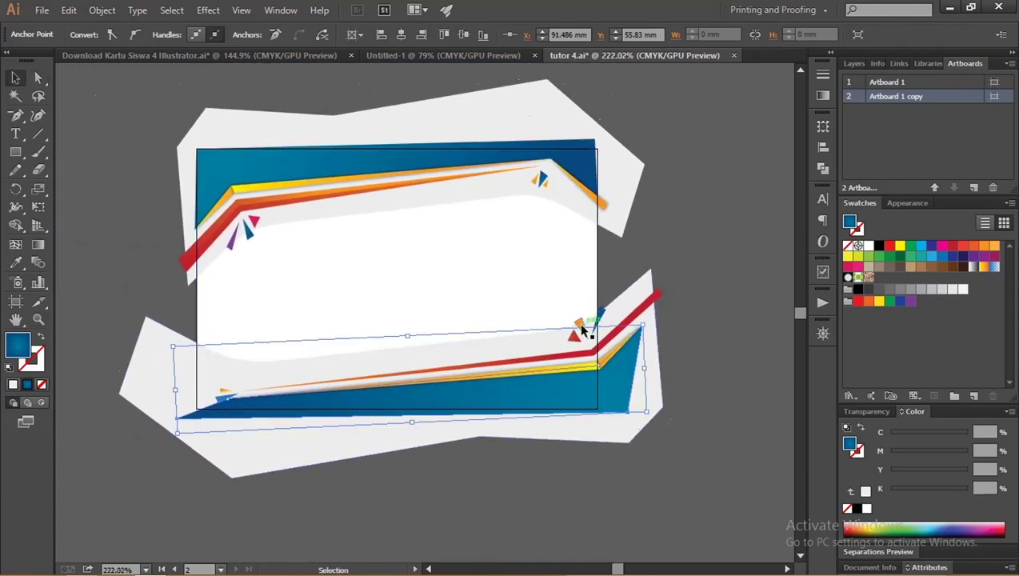
right_click(598, 324)
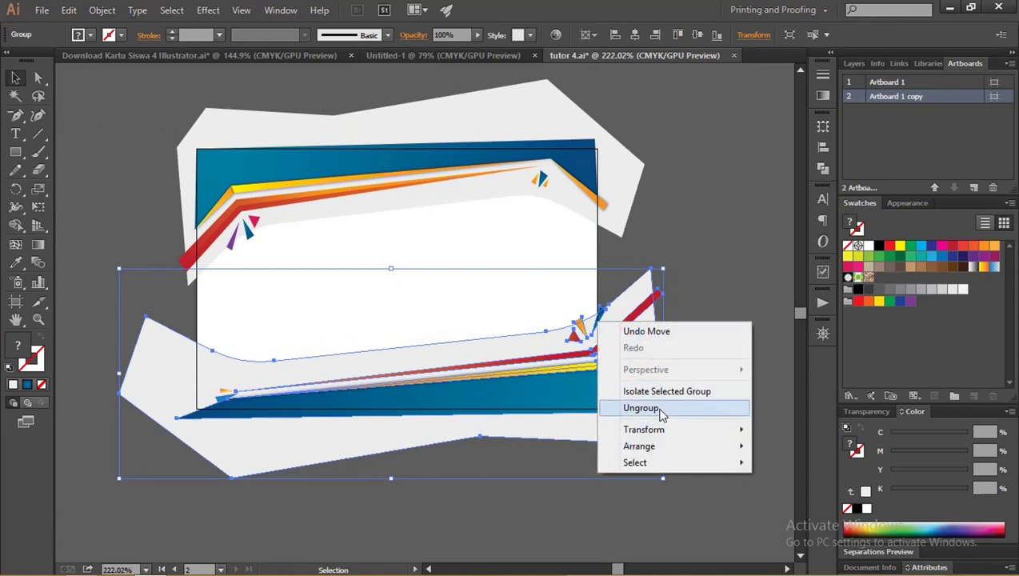
click(660, 408)
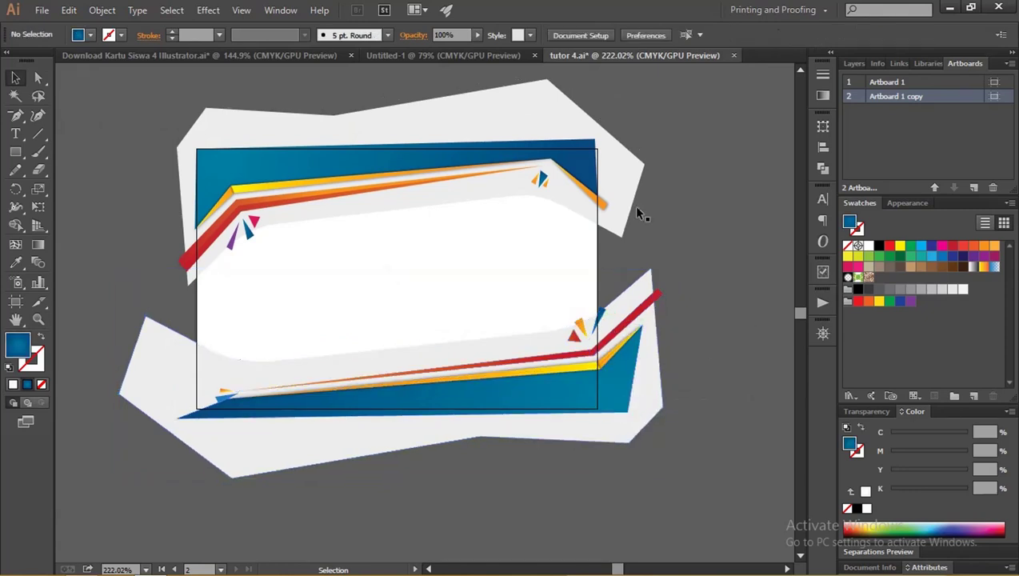
Rotate the small blue triangle accent.
click(604, 318)
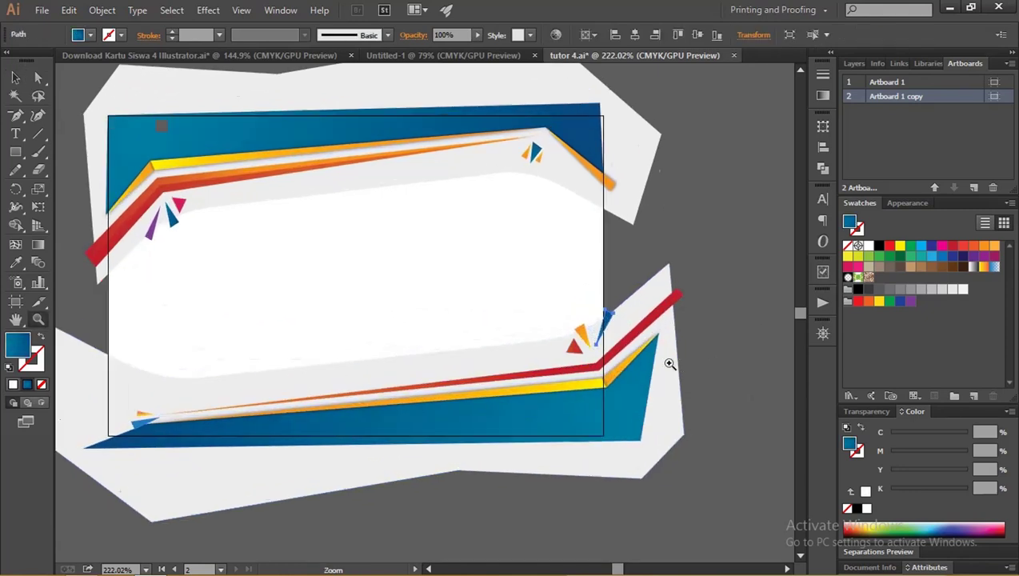
scroll(664, 356, up, 2)
scroll(616, 344, up, 1)
drag(613, 342, 609, 324)
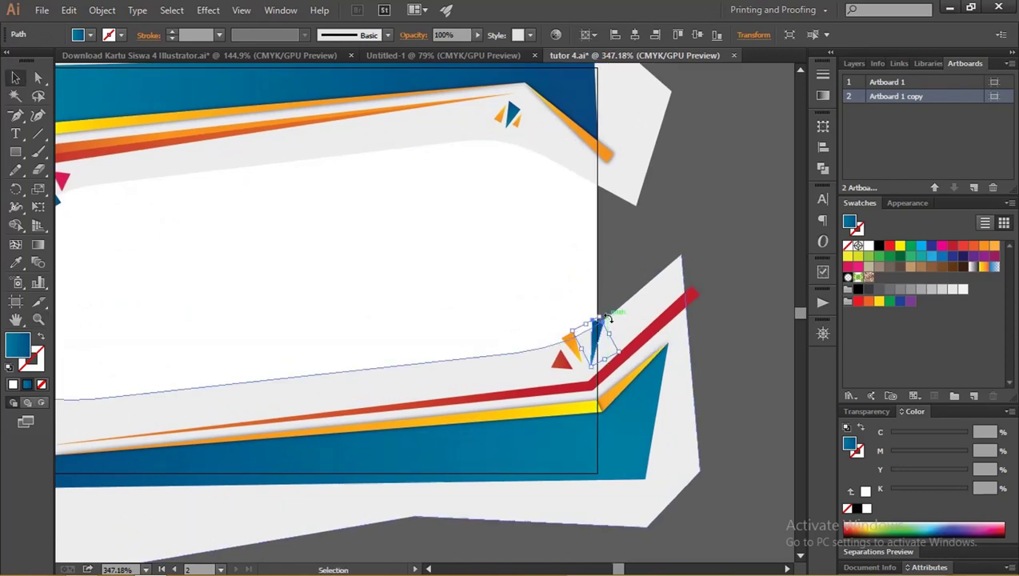
click(632, 258)
drag(642, 249, 683, 331)
scroll(664, 288, down, 3)
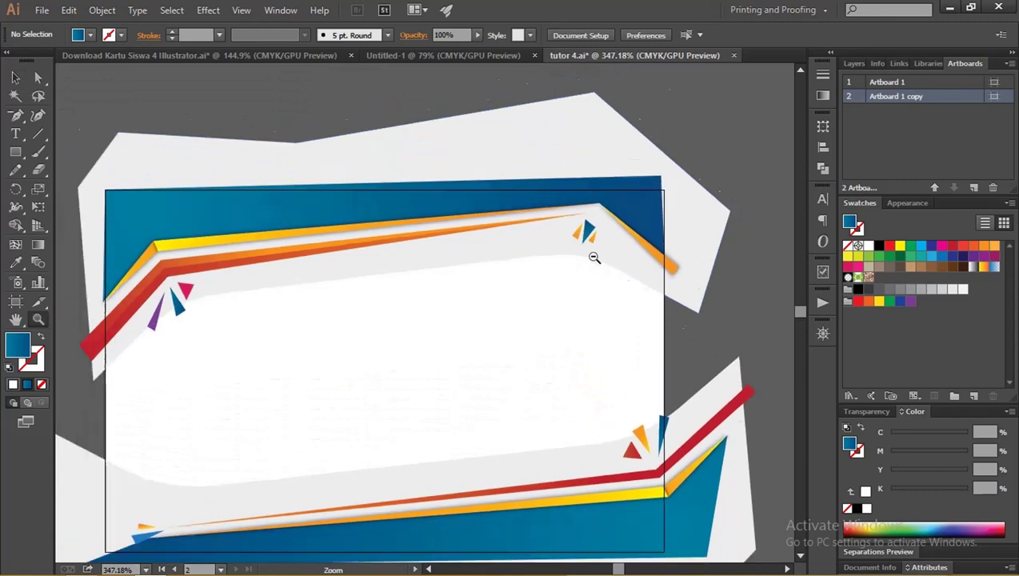
Move the top white backing and stripe group slightly upward.
drag(661, 252, 674, 239)
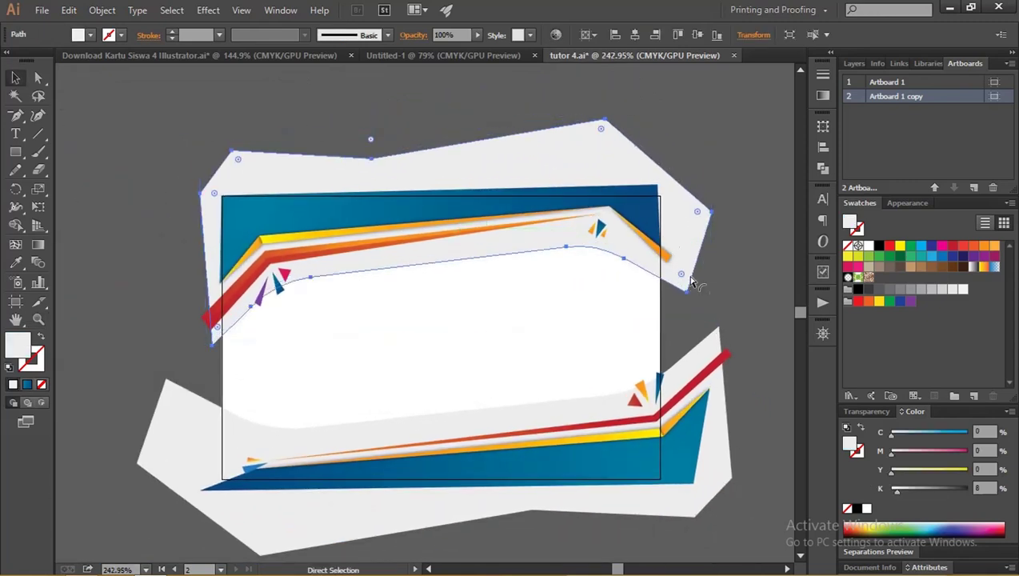
shift+click(294, 274)
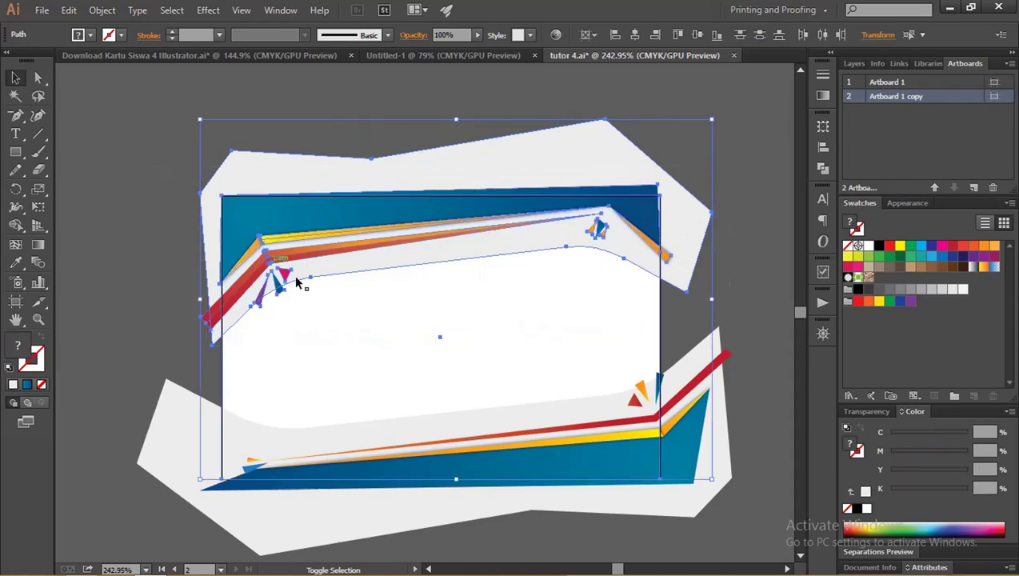
shift+click(341, 319)
drag(357, 214, 357, 209)
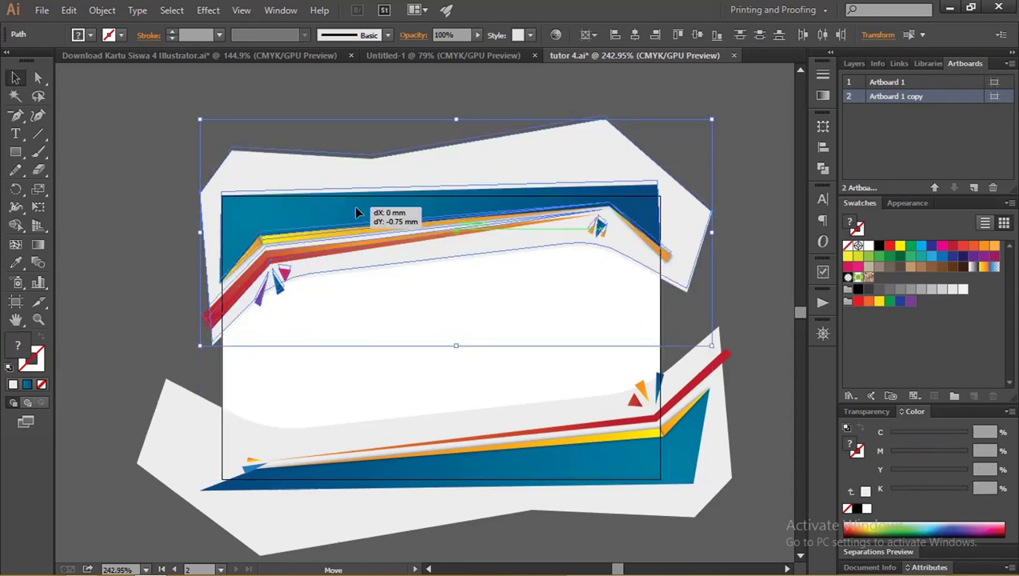
click(682, 186)
Set the top blue banner's right corner flush with the artboard's top-right corner.
click(652, 187)
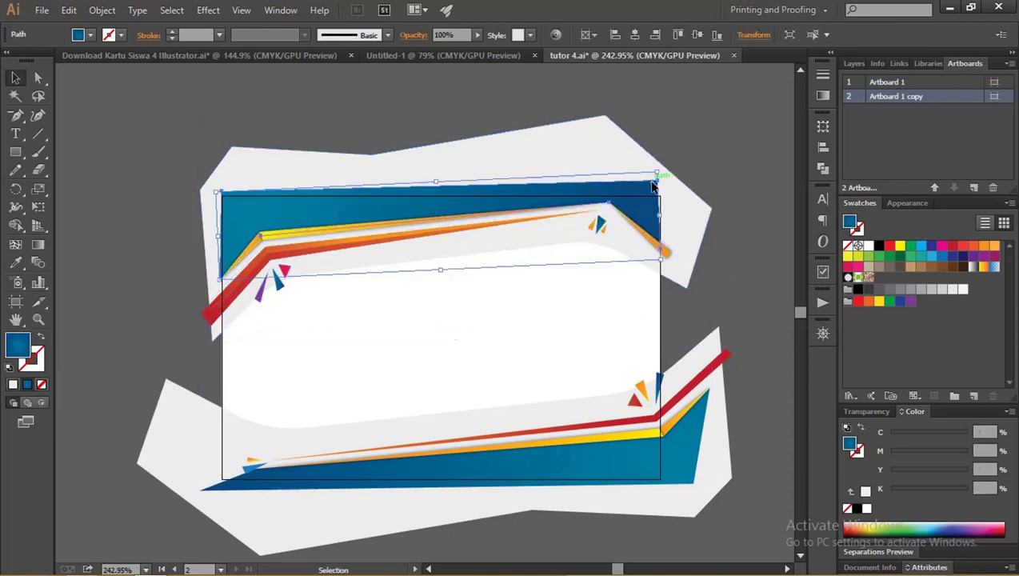
key(a)
drag(654, 187, 664, 188)
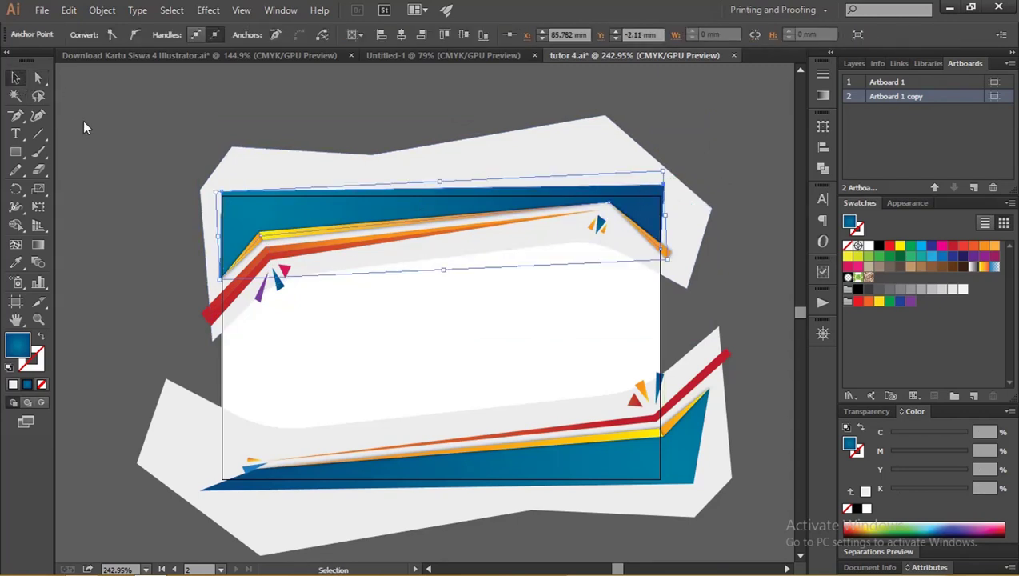
scroll(152, 127, down, 2)
scroll(170, 169, down, 2)
drag(170, 169, 159, 173)
key(v)
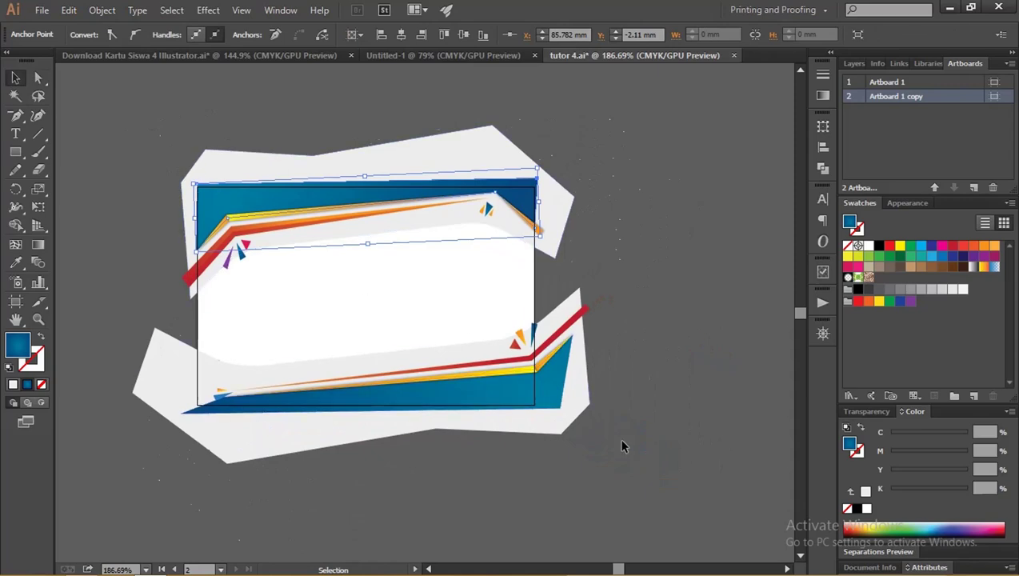
drag(616, 480, 120, 108)
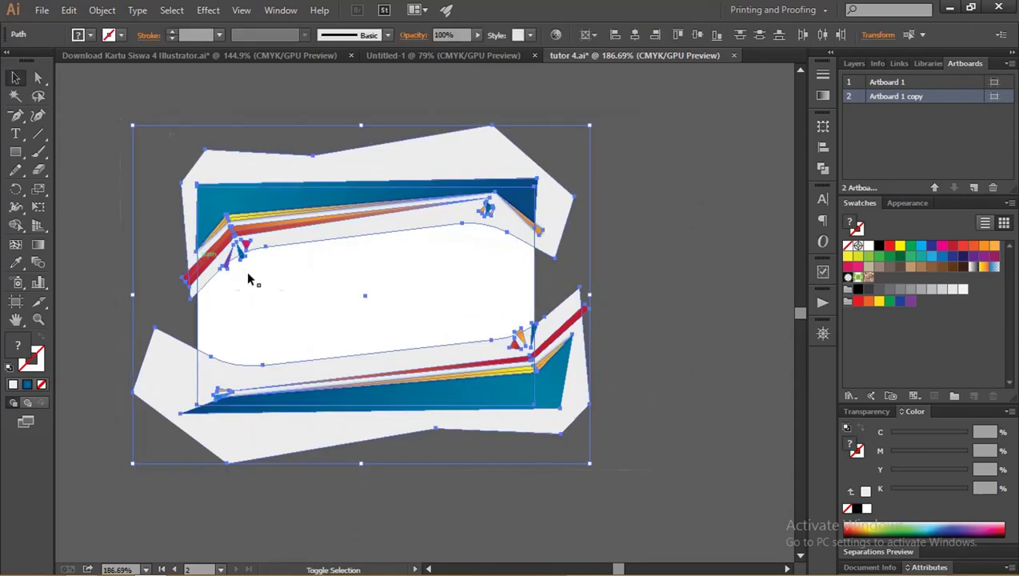
drag(268, 206, 177, 187)
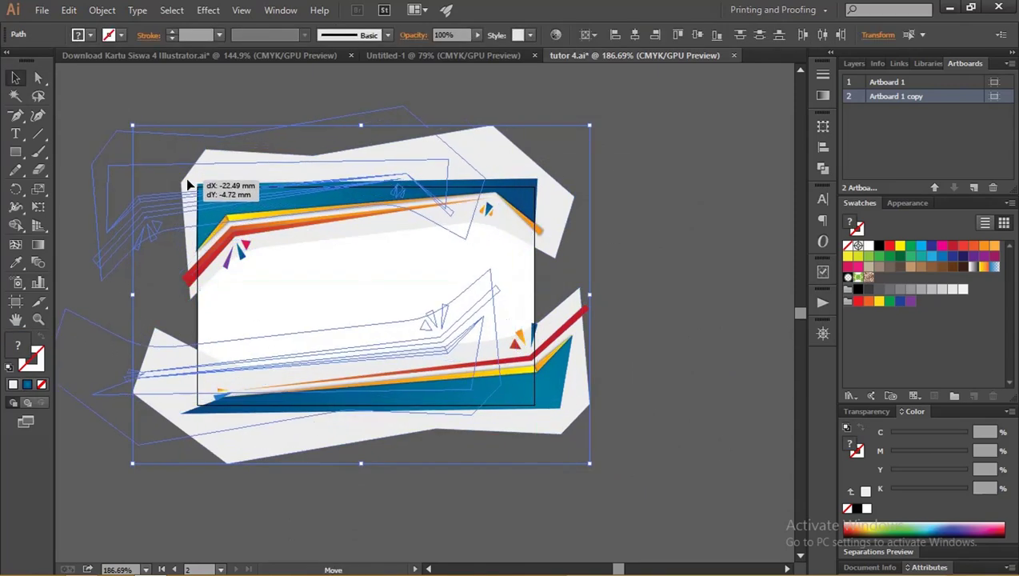
key(ctrl+z)
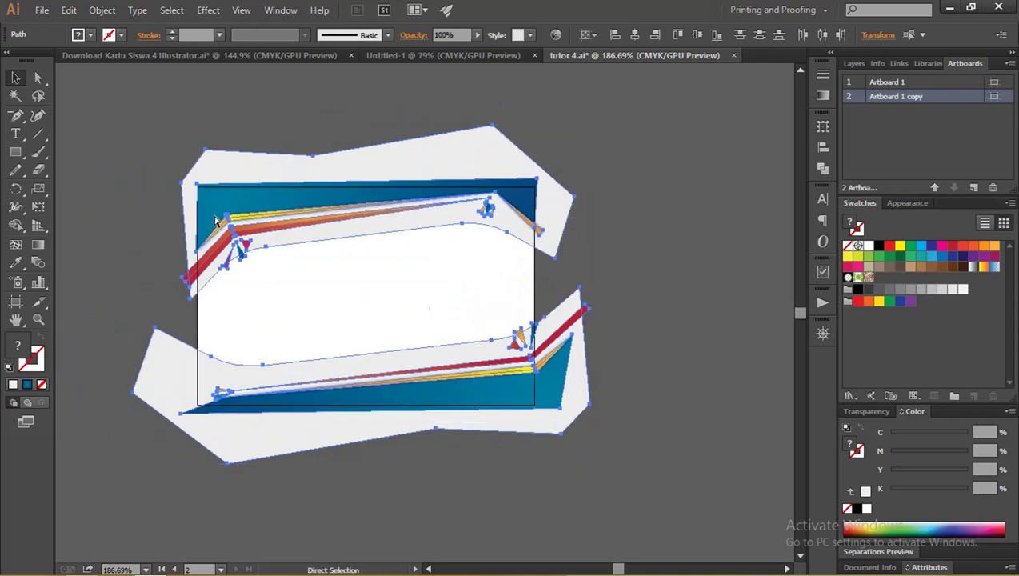
Bring the white card rectangle to front and make it a clipping mask over all the artwork.
key(v)
click(570, 232)
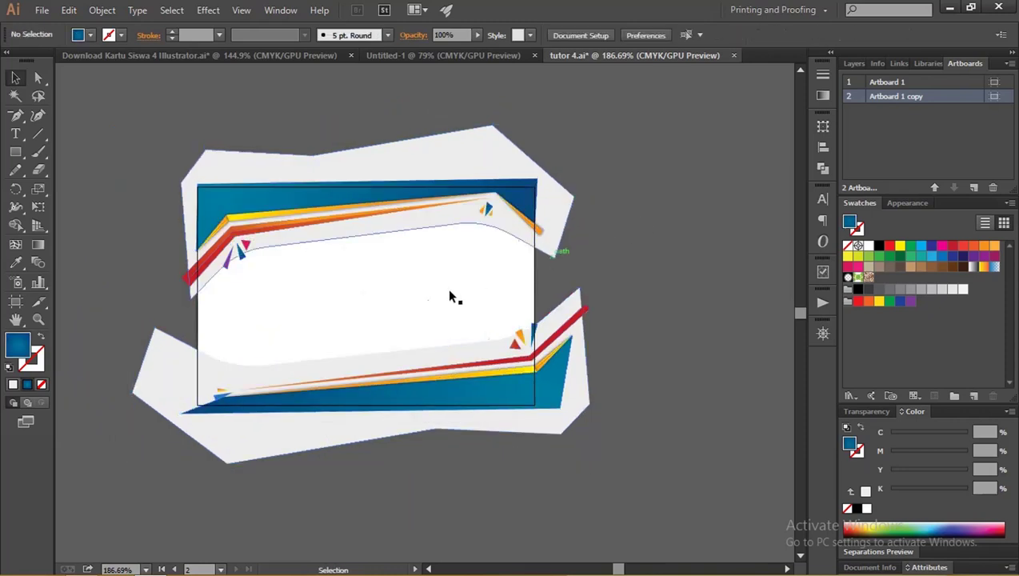
click(409, 277)
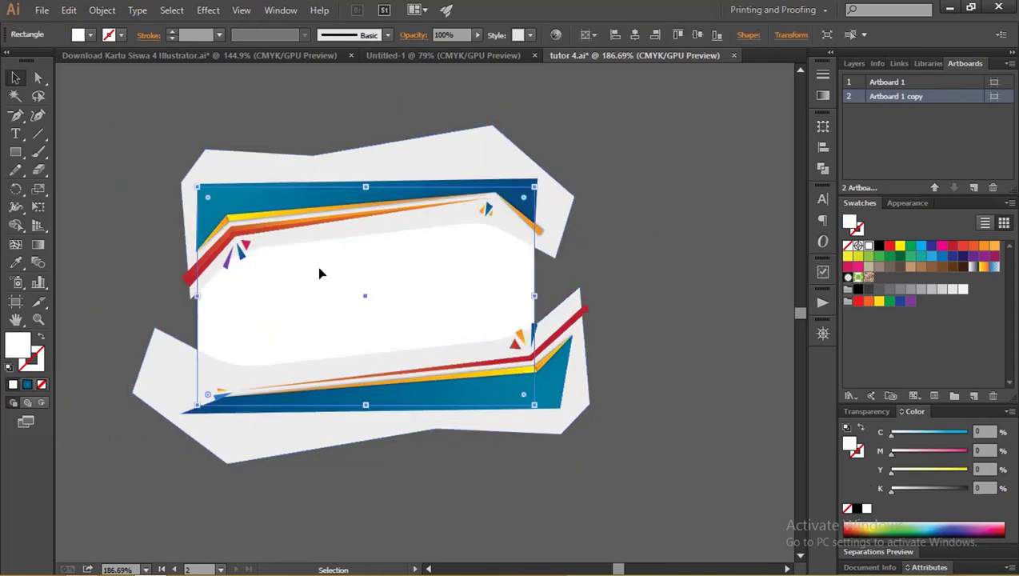
key(a)
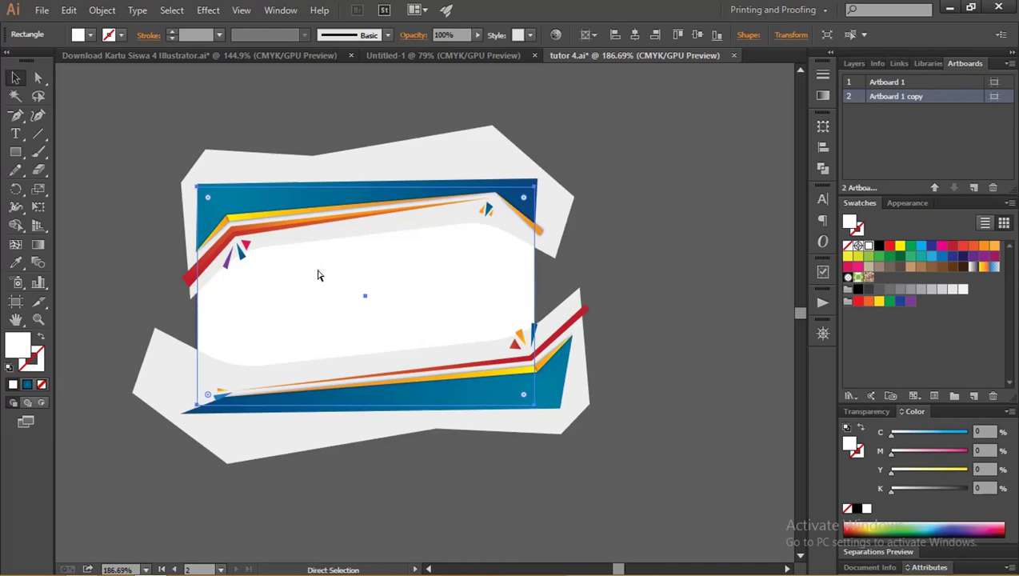
drag(340, 304, 224, 435)
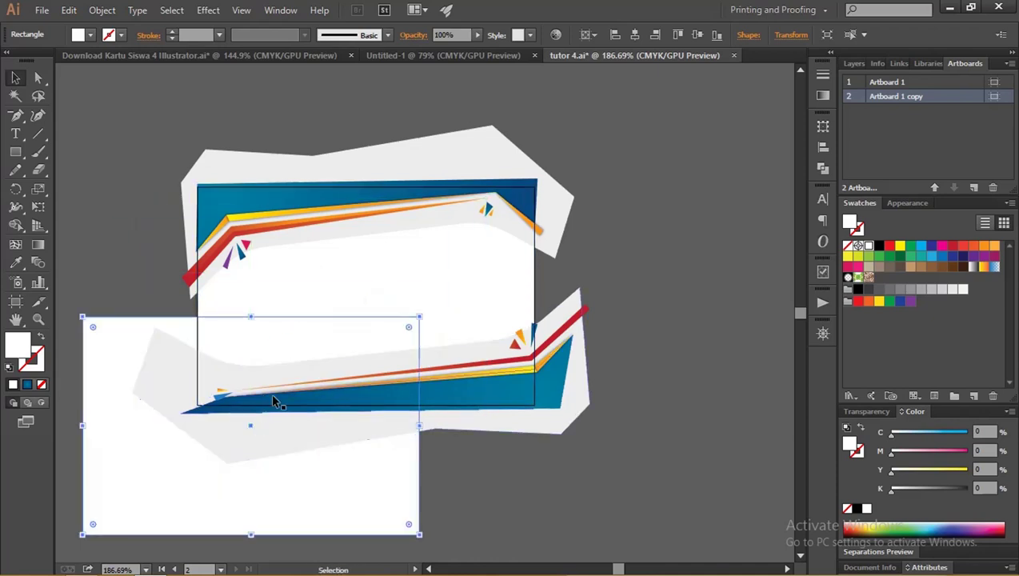
key(ctrl+z)
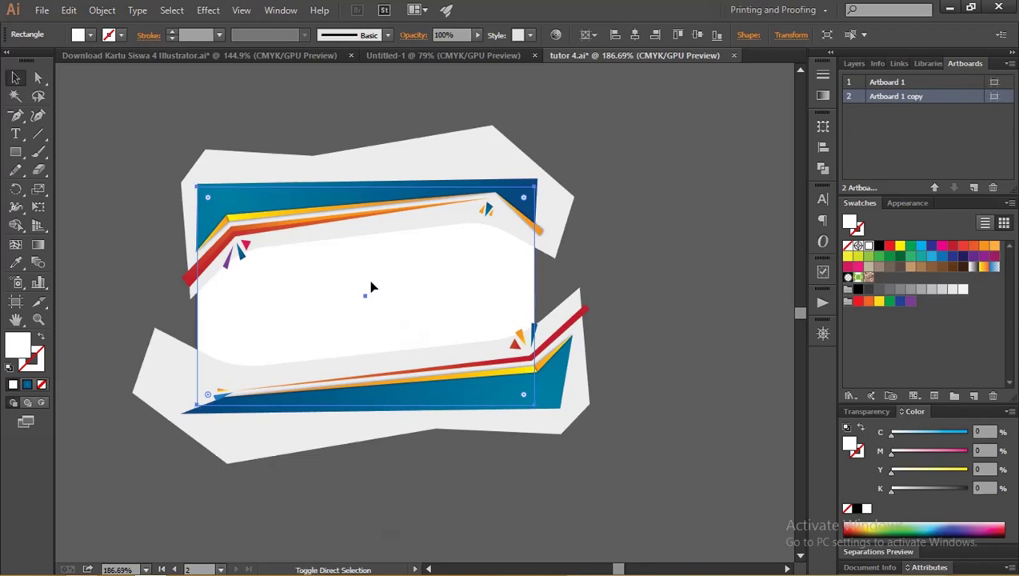
key(ctrl+shift+bracketright)
key(v)
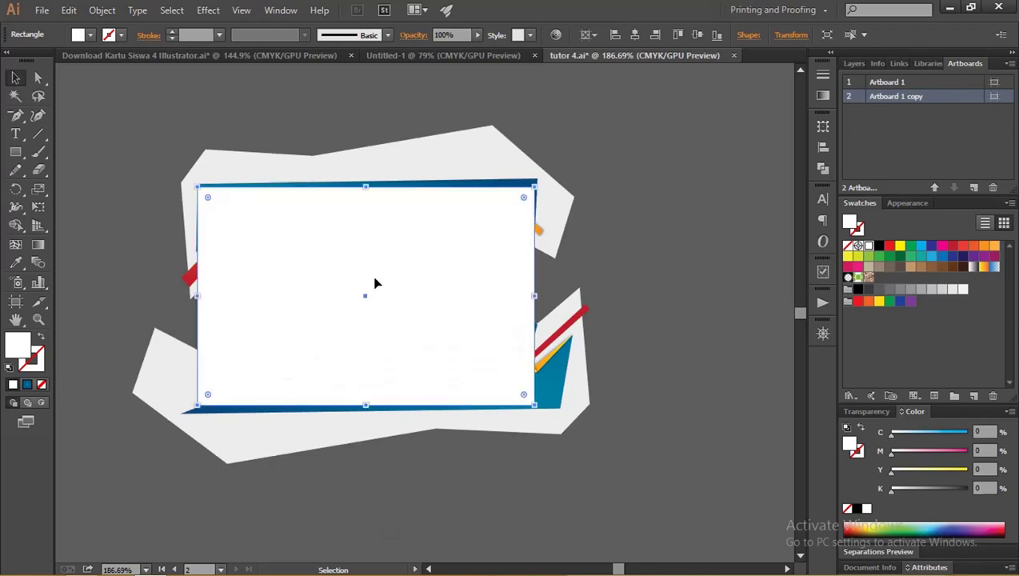
key(ctrl+a)
right_click(422, 169)
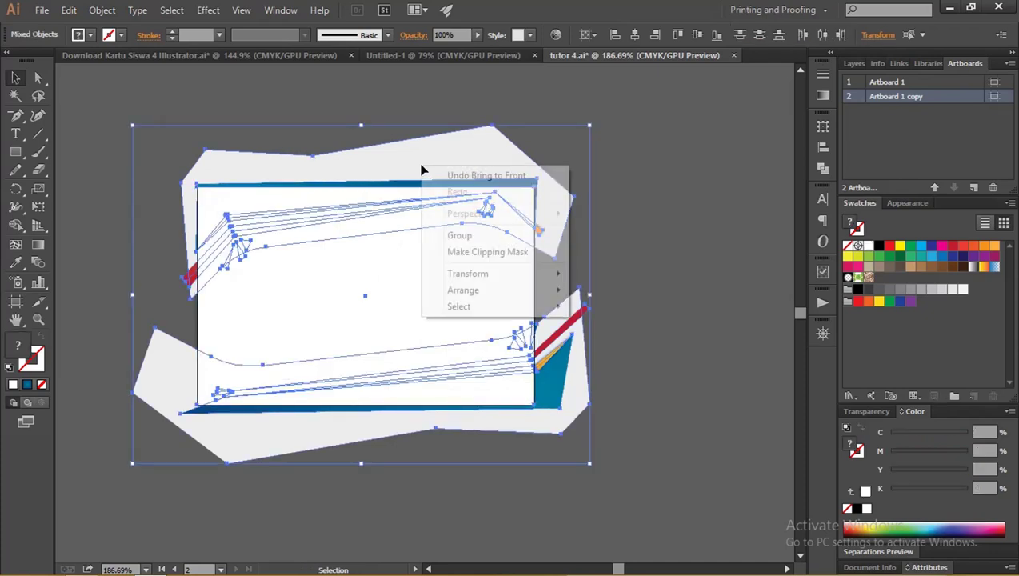
click(487, 252)
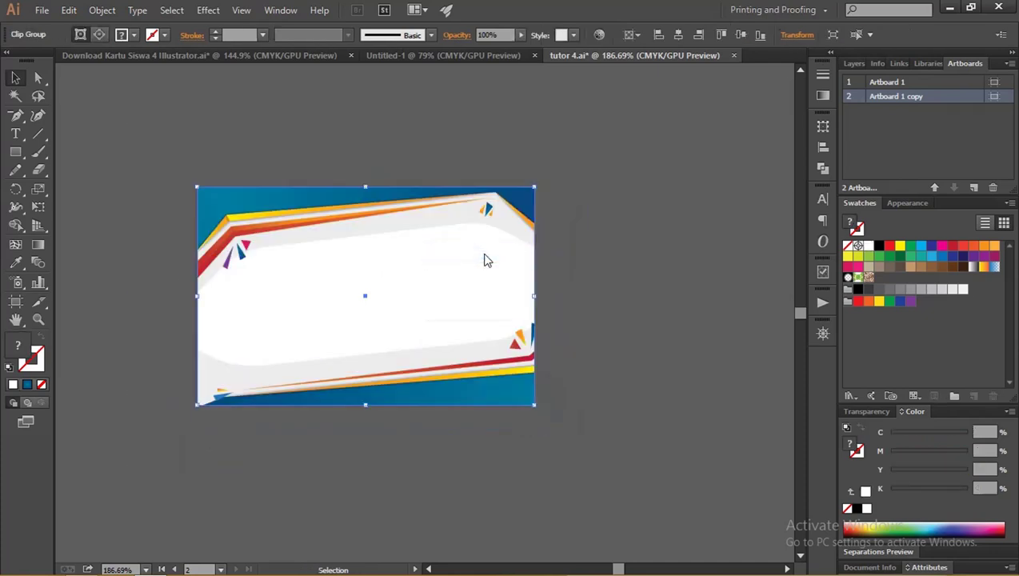
click(637, 254)
Bring the first card's white rectangle to front and move it below the card.
key(z)
alt+click(607, 246)
drag(310, 266, 567, 291)
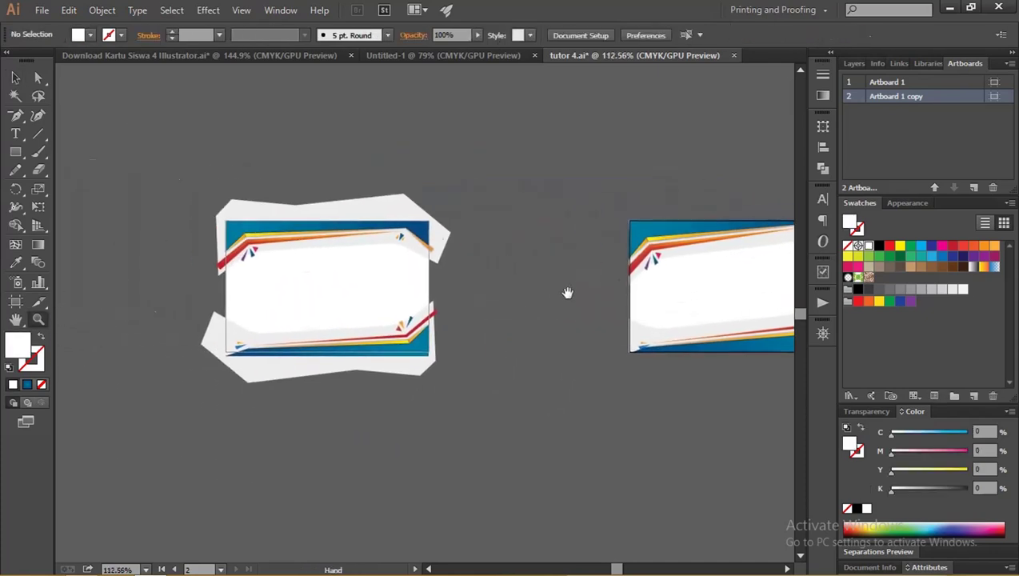
key(v)
click(345, 292)
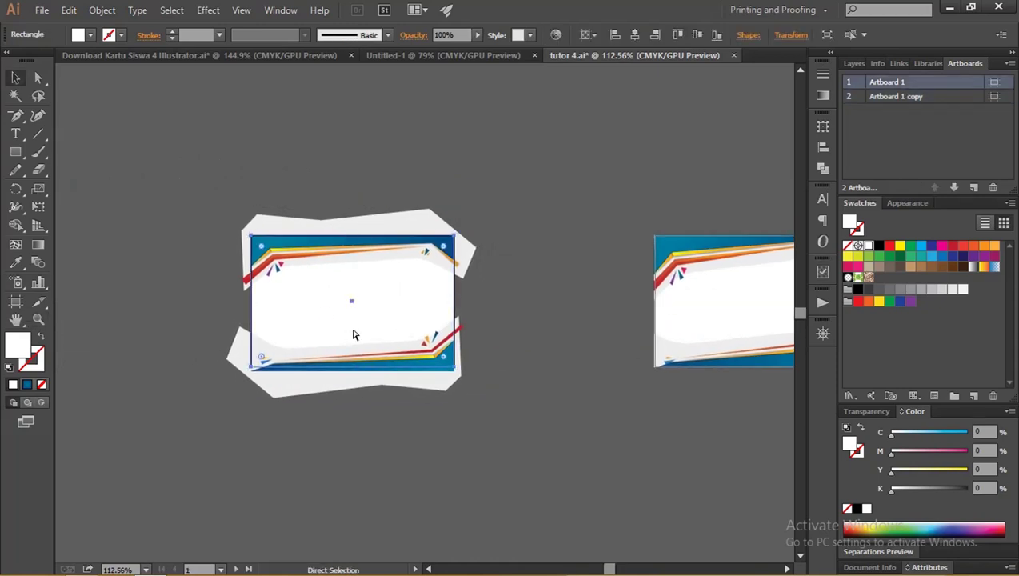
key(ctrl+shift+bracketright)
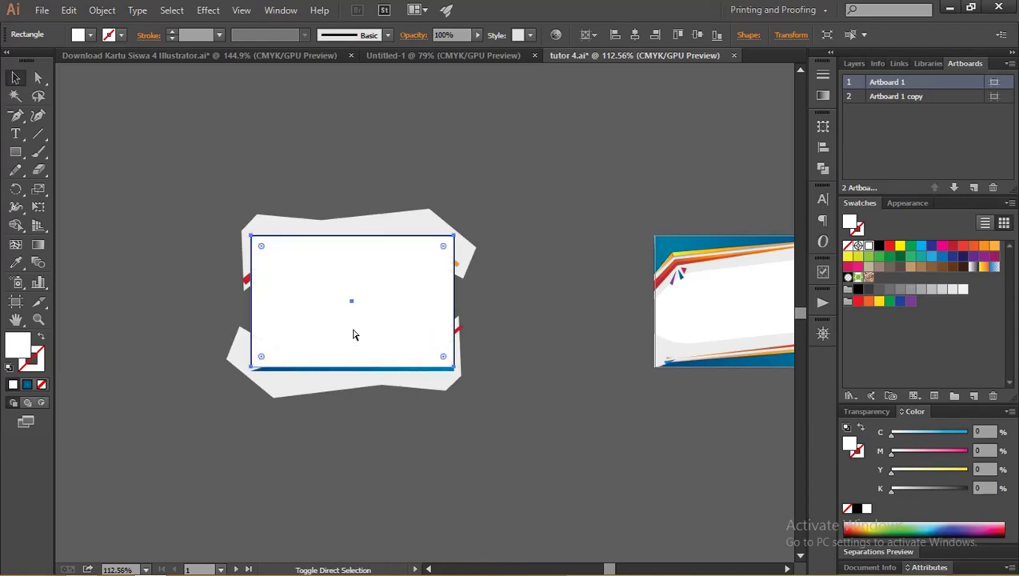
drag(318, 275, 459, 454)
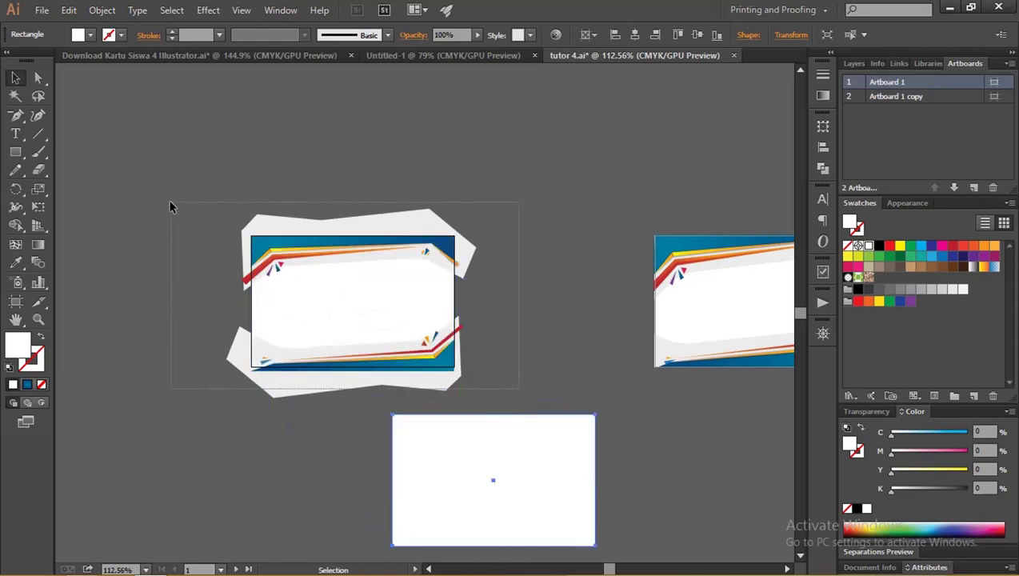
drag(472, 388, 168, 183)
key(a)
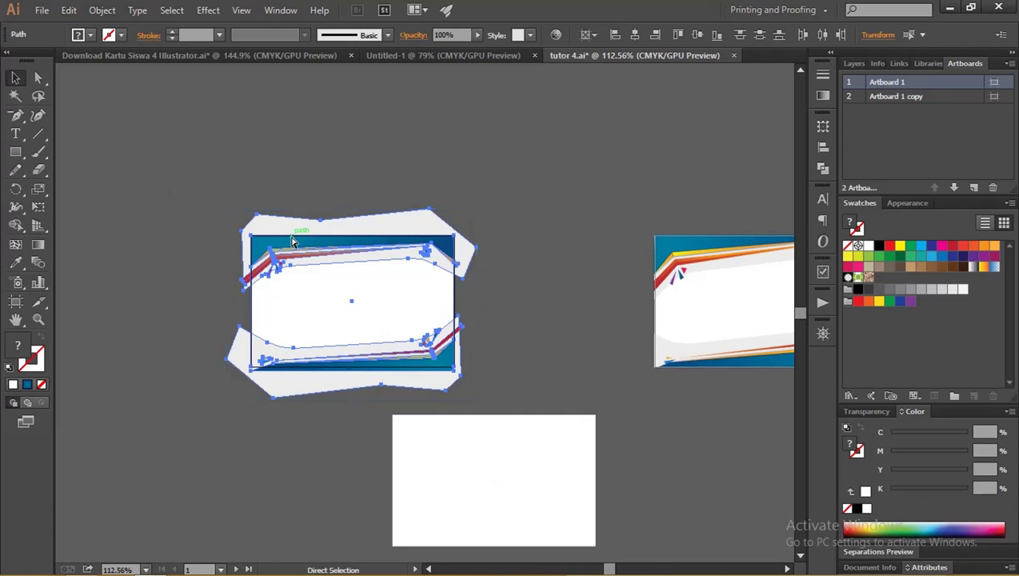
key(v)
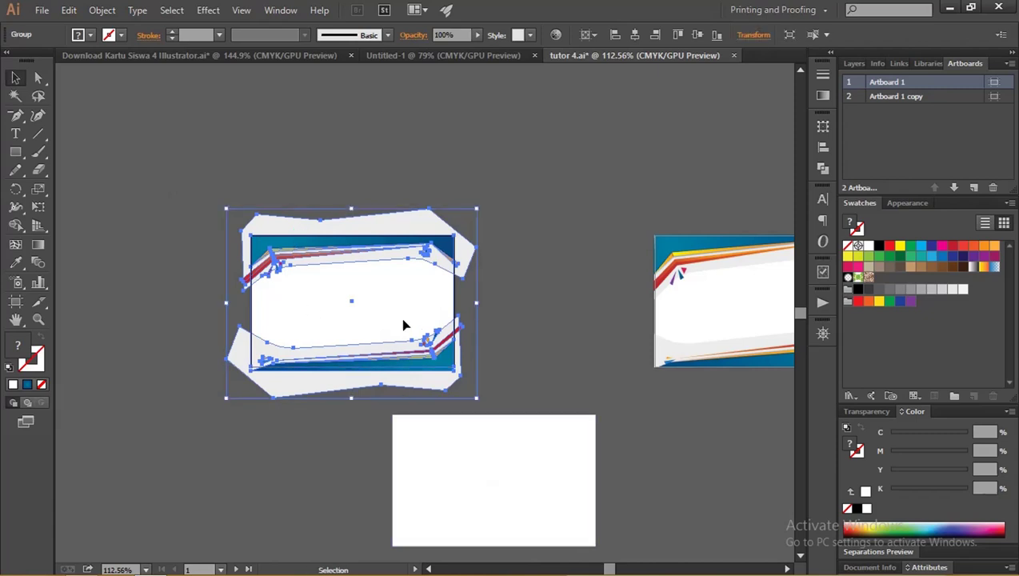
key(a)
key(v)
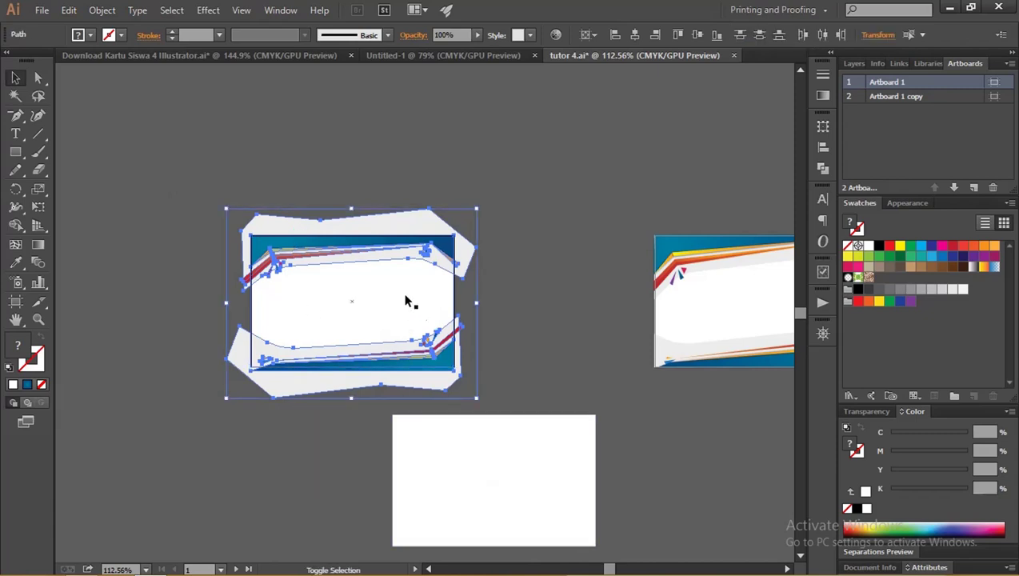
drag(404, 295, 257, 201)
key(ctrl+z)
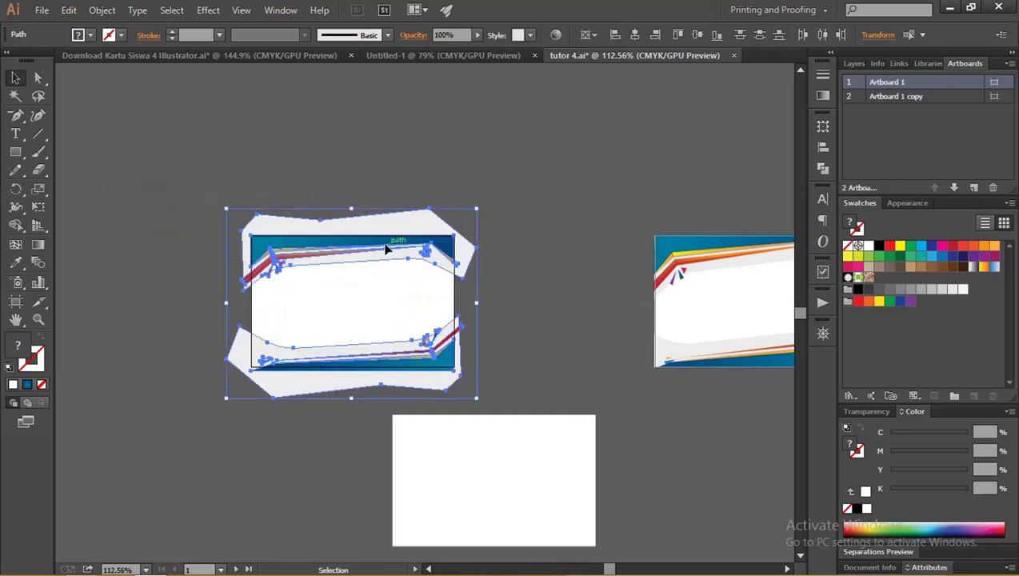
Center-align the rectangle on the card artwork and make it a clipping mask.
click(490, 477)
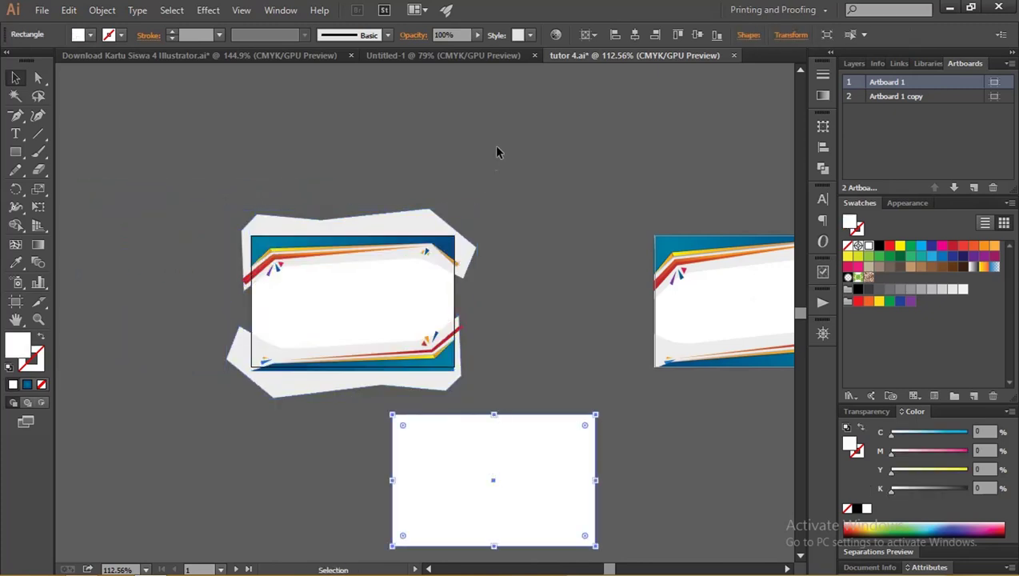
click(588, 35)
click(600, 85)
click(633, 36)
click(697, 35)
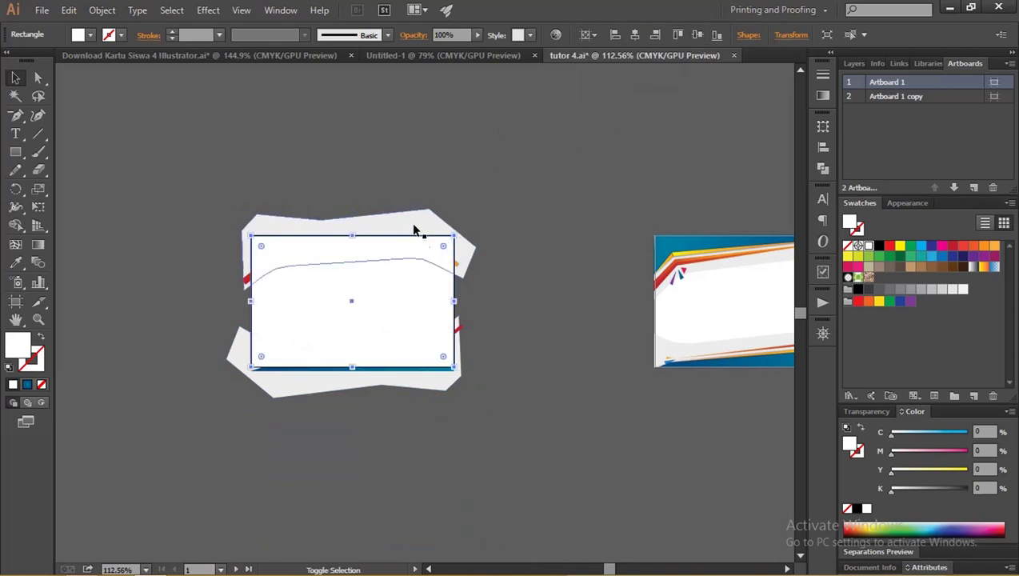
shift+click(413, 230)
right_click(413, 229)
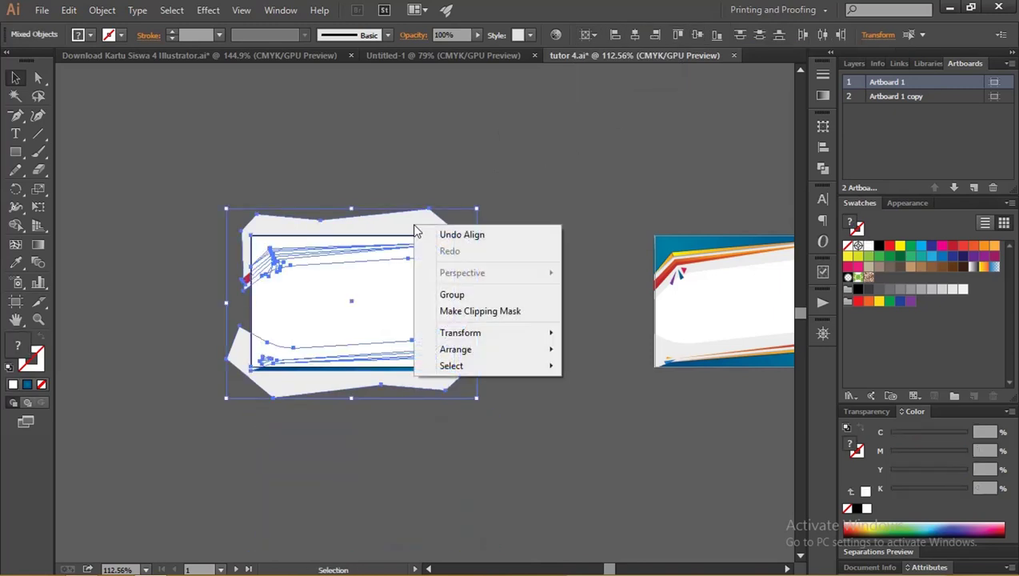
click(475, 312)
click(525, 270)
key(z)
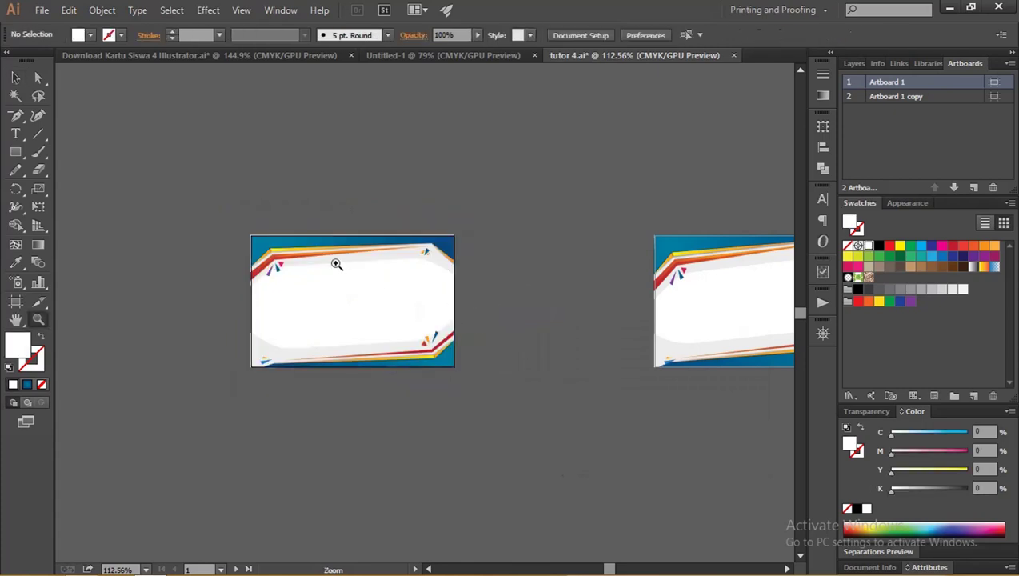
mouse_move(335, 259)
mouse_down()
mouse_move(467, 295)
mouse_move(418, 279)
mouse_move(580, 293)
mouse_move(450, 298)
mouse_move(157, 343)
mouse_up()
Drag Artboard 1 copy right beside Artboard 1.
click(15, 301)
mouse_move(549, 312)
mouse_down()
mouse_move(412, 307)
mouse_move(297, 267)
mouse_move(368, 297)
mouse_move(398, 283)
mouse_up()
key(z)
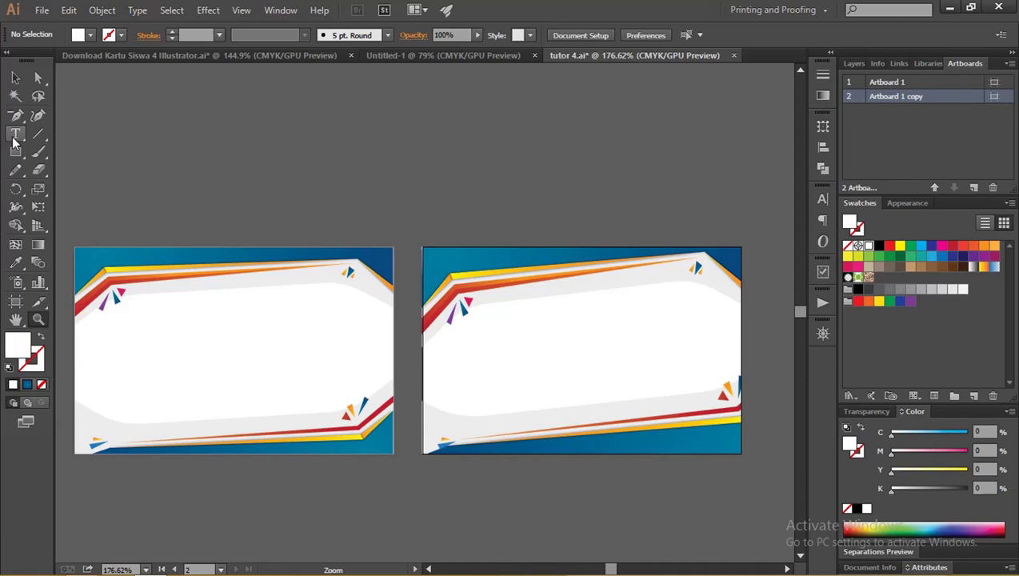
Paste the prepared card text and position the student details block on the left card.
key(v)
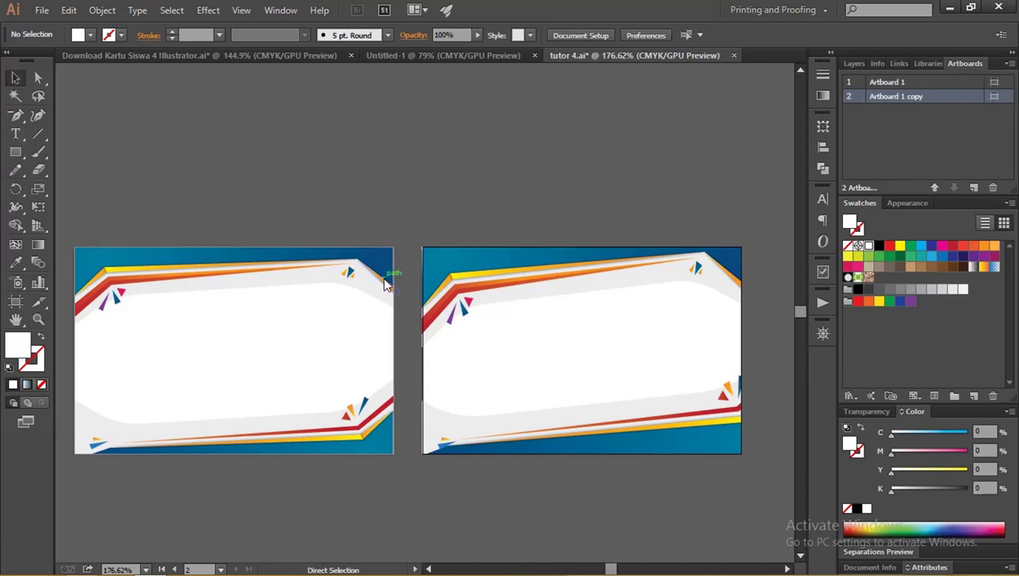
key(ctrl+f)
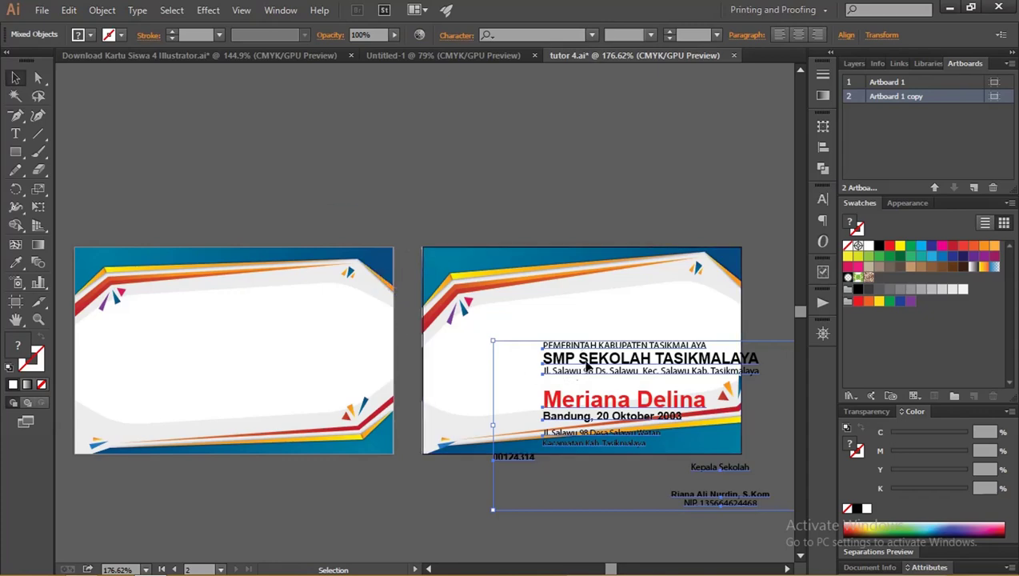
drag(586, 365, 186, 301)
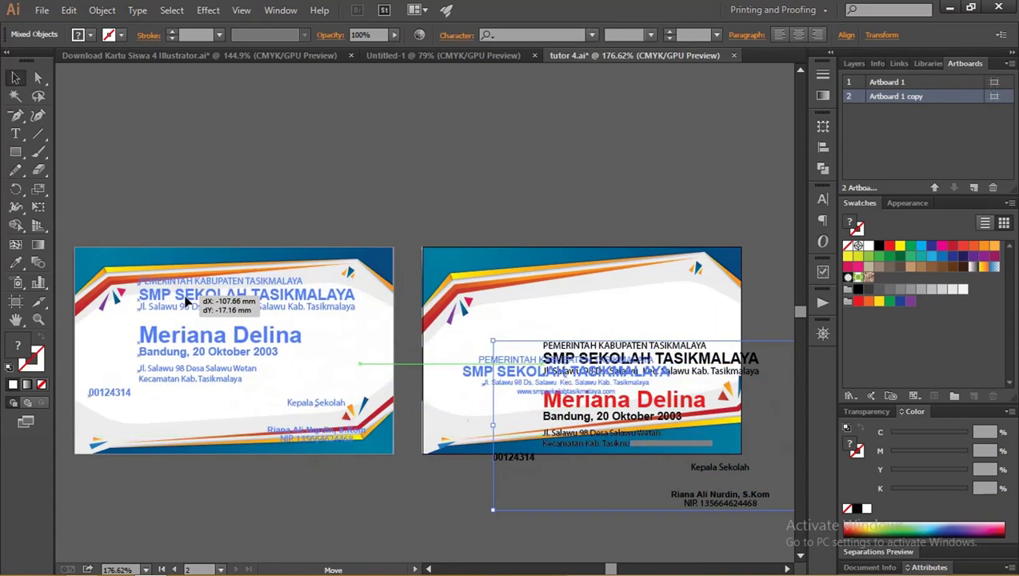
mouse_move(186, 301)
mouse_down()
mouse_move(198, 308)
mouse_move(199, 296)
mouse_up()
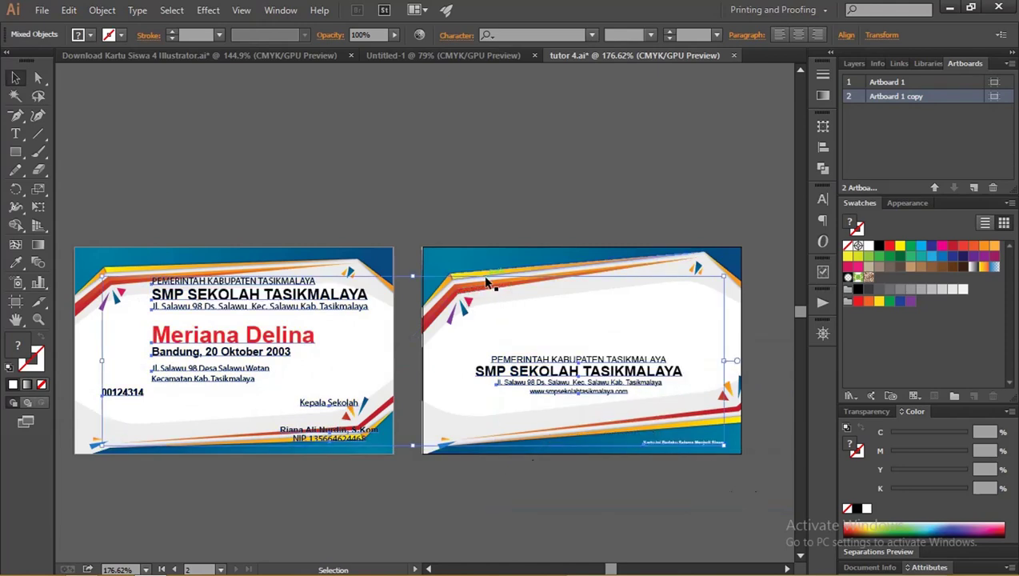
click(379, 202)
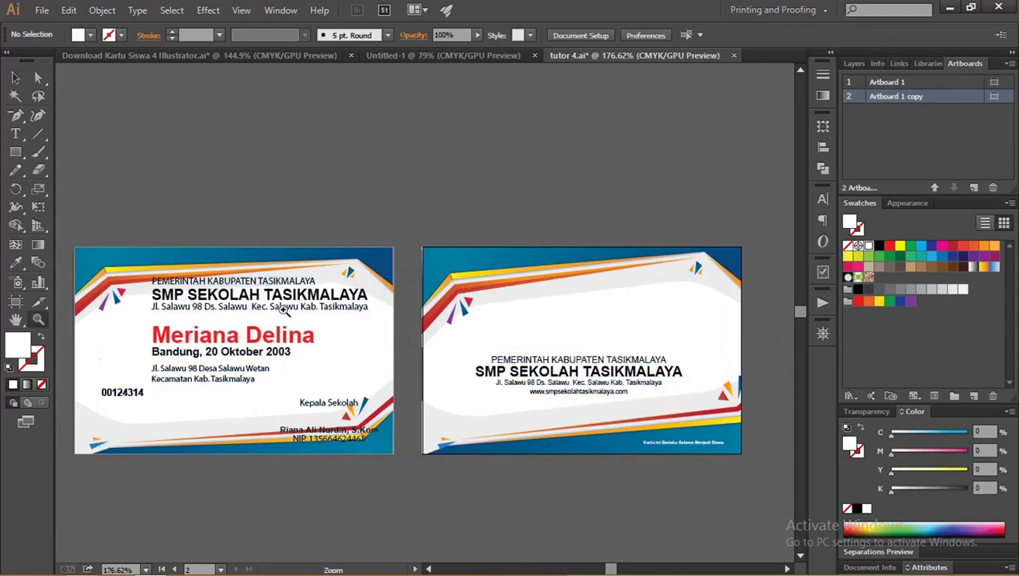
key(z)
mouse_move(204, 282)
mouse_down()
mouse_move(234, 320)
mouse_move(309, 269)
mouse_move(254, 224)
mouse_up()
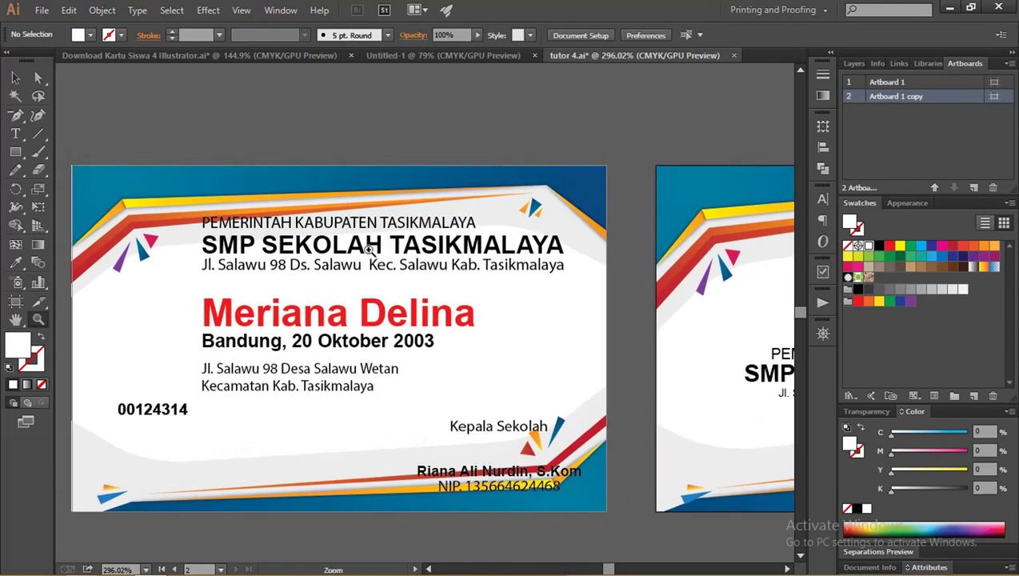
Draw horizontal underlines beneath the birth date and the student's name.
click(38, 134)
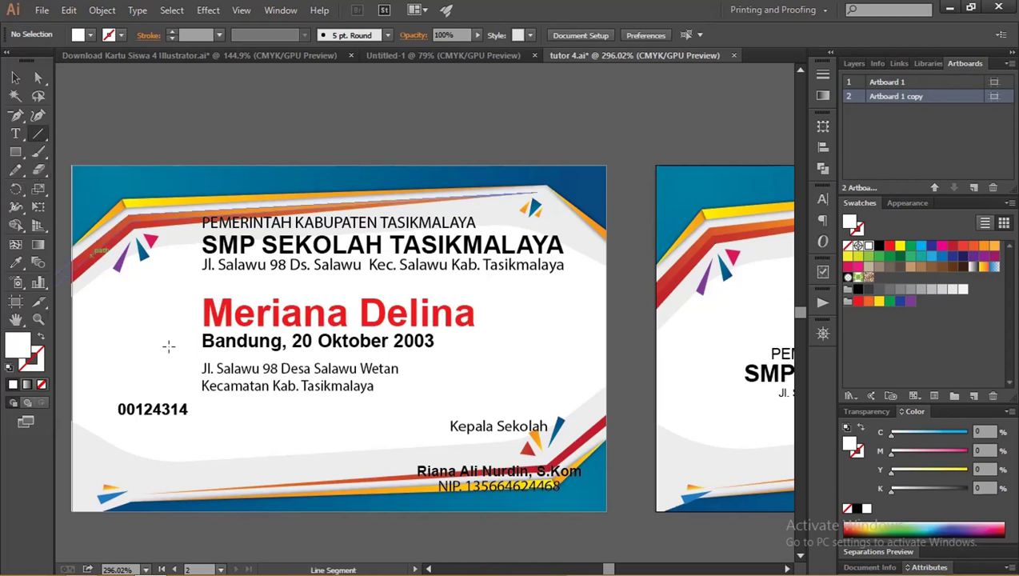
drag(202, 346, 434, 346)
drag(207, 328, 472, 329)
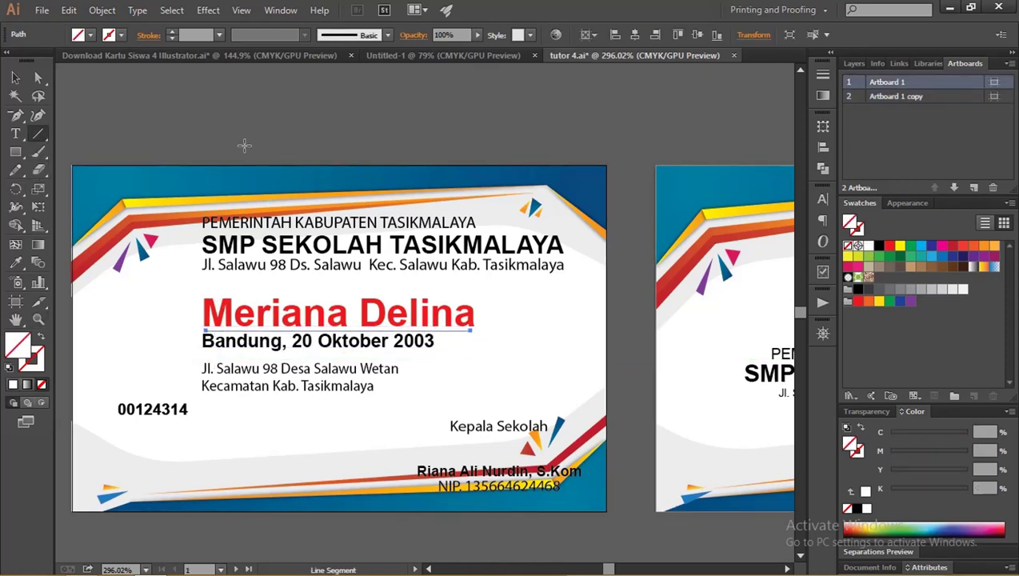
click(15, 78)
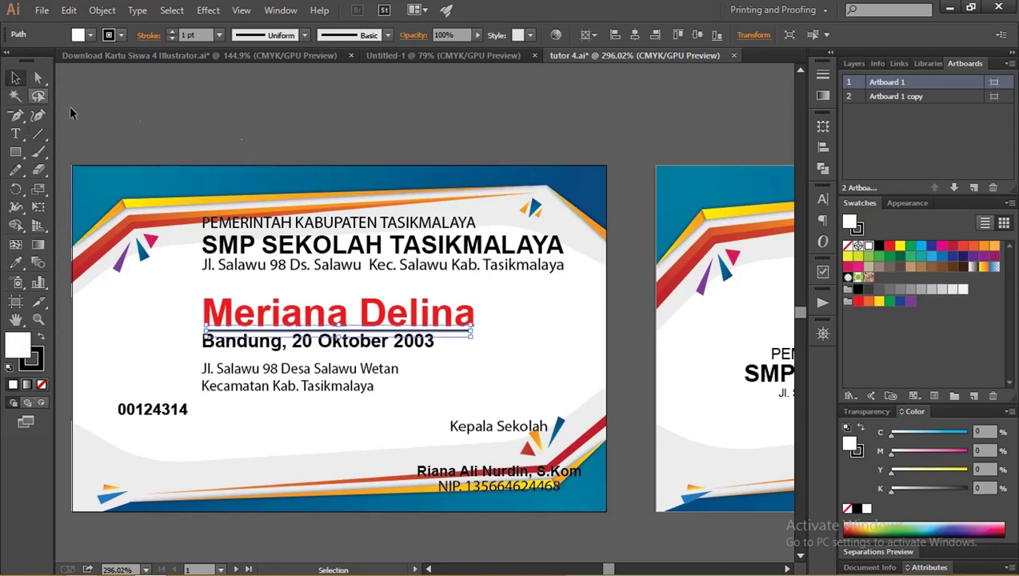
click(152, 152)
Draw a photo box left of the student's name and fill it with the name's red.
click(16, 152)
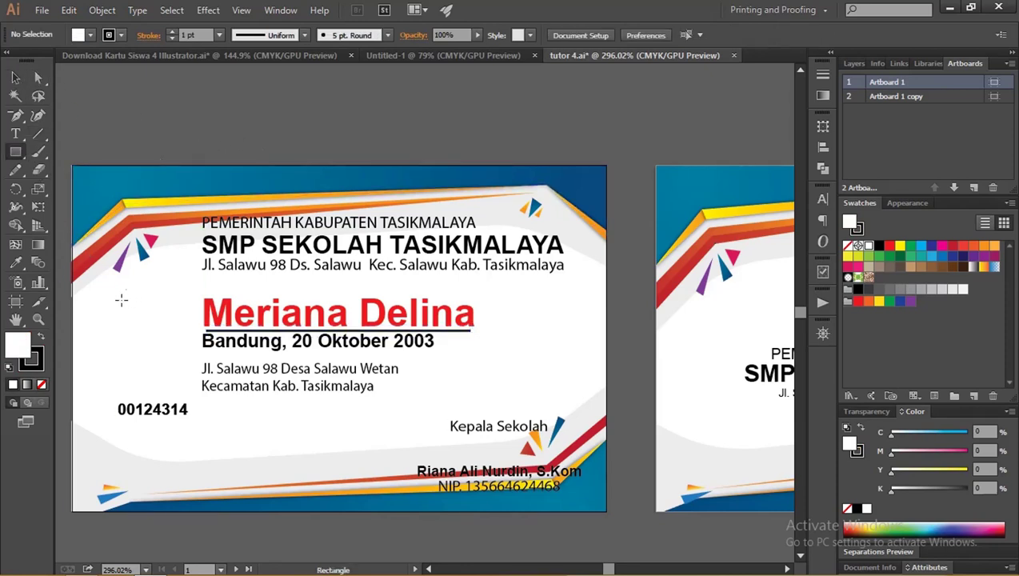
drag(121, 300, 189, 392)
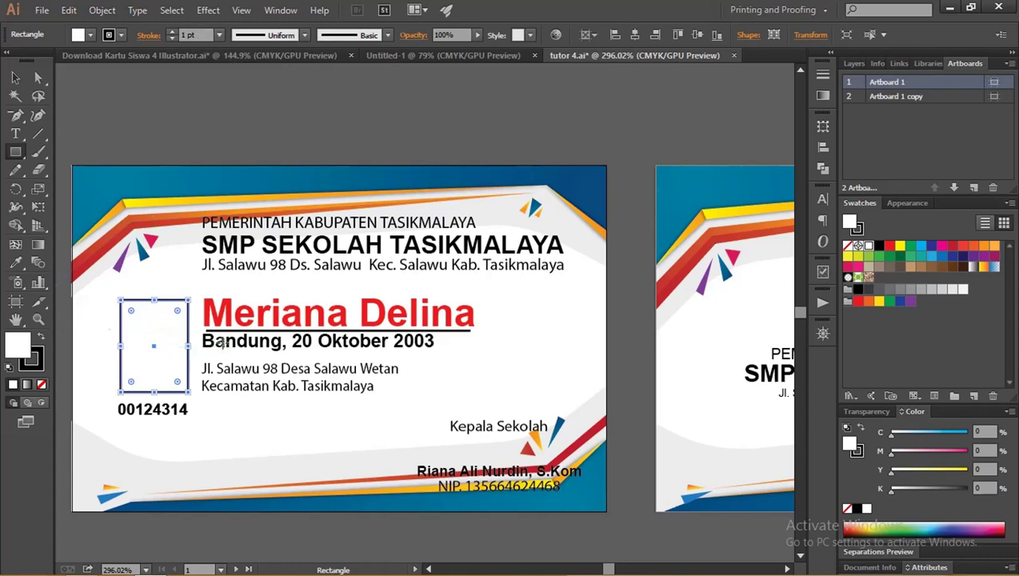
key(i)
click(209, 296)
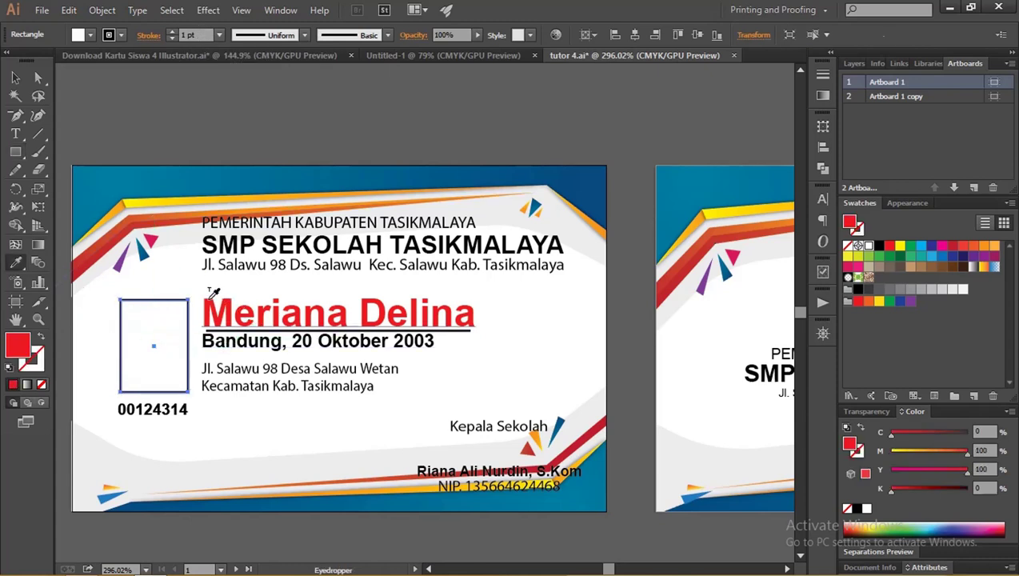
click(15, 80)
click(226, 125)
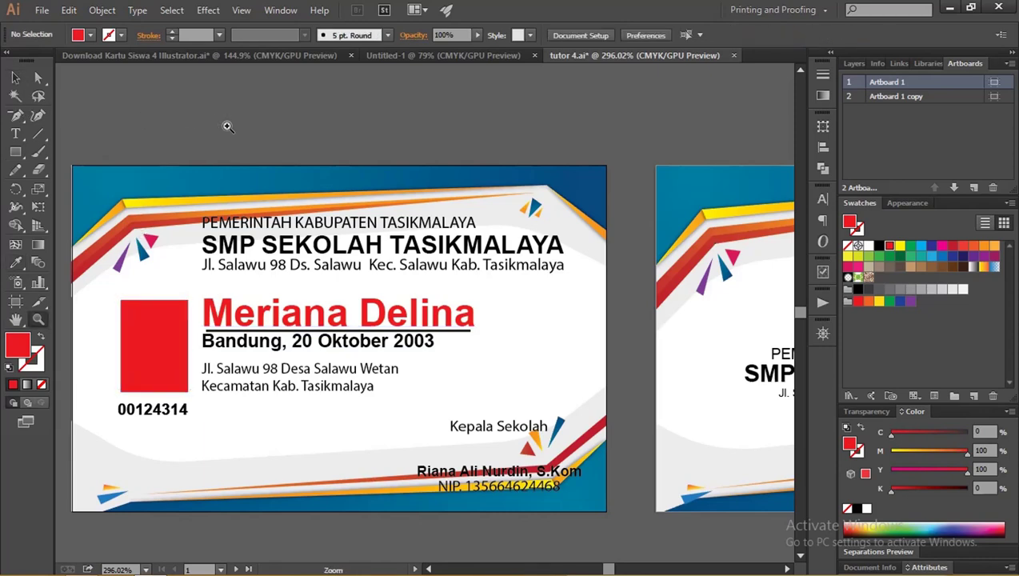
key(z)
drag(254, 125, 259, 122)
alt+click(317, 132)
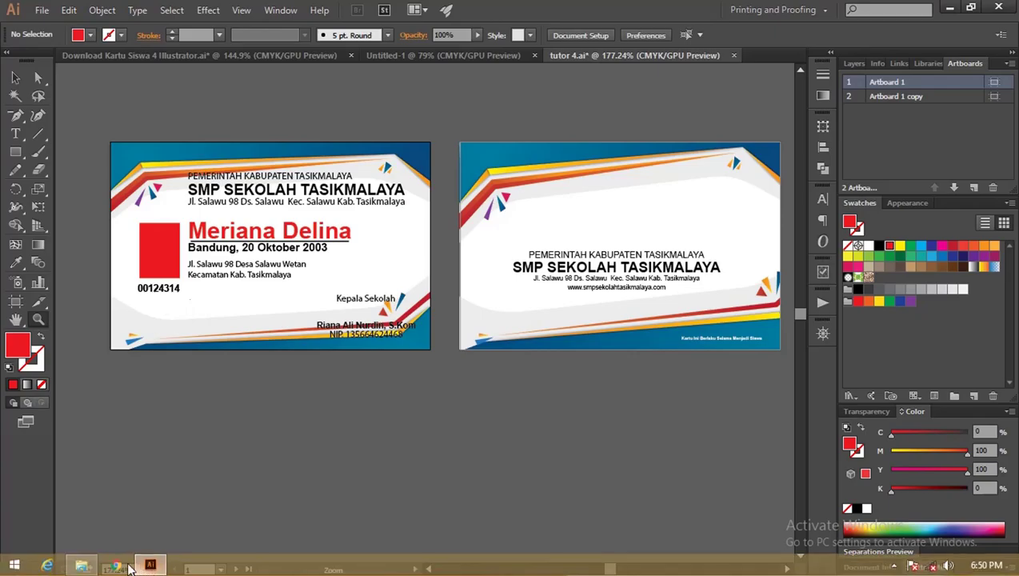
From the Pictures folder, bring the logo 20A68F4B and barcod3e QR images into the document.
click(81, 565)
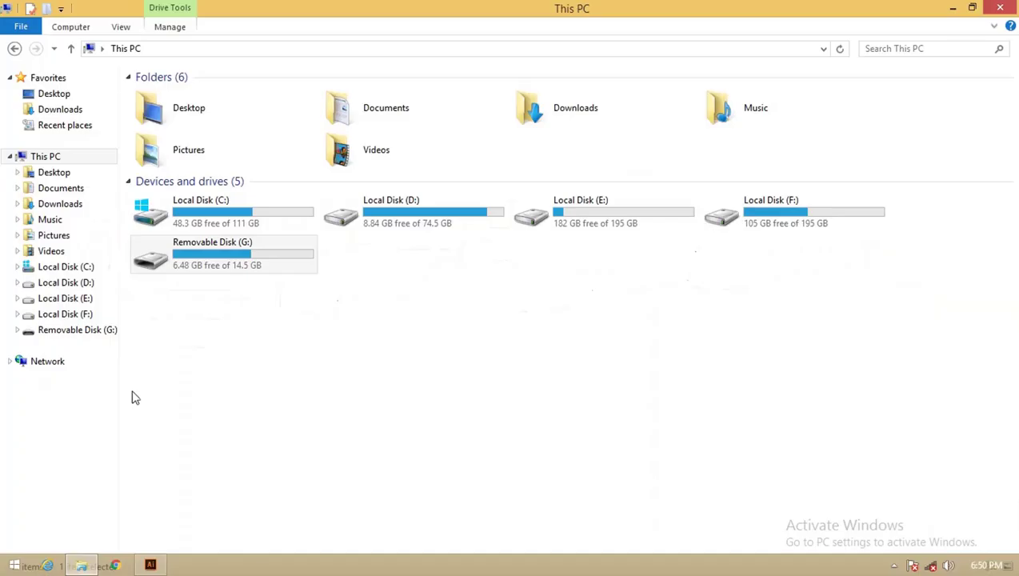
click(64, 235)
click(255, 140)
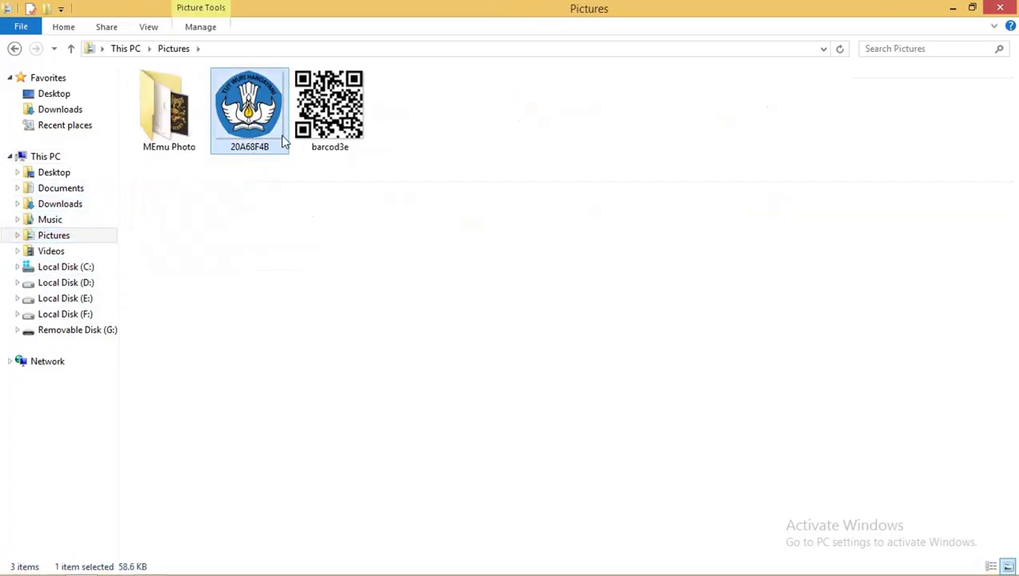
ctrl+click(328, 134)
mouse_move(332, 129)
mouse_down()
mouse_move(478, 264)
mouse_move(164, 568)
mouse_move(312, 445)
mouse_up()
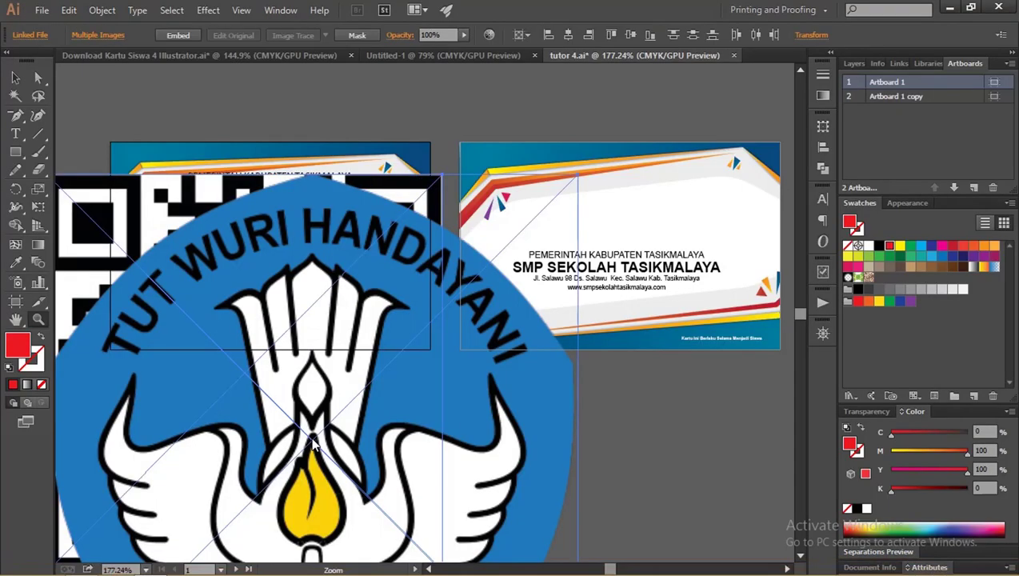
Separate the logo from the QR image and shrink both images together.
scroll(377, 421, down, 2)
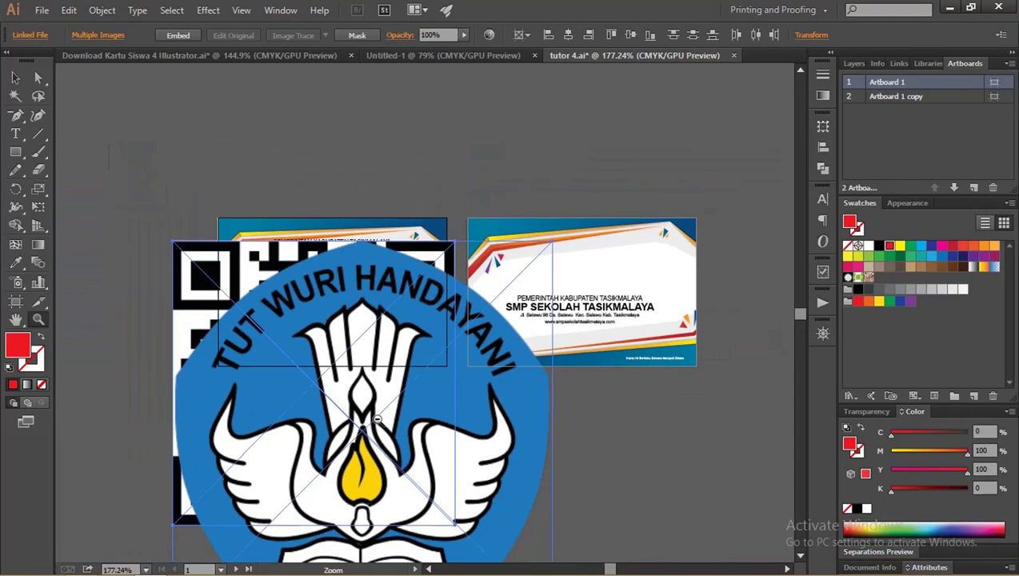
scroll(400, 428, down, 2)
scroll(432, 439, down, 1)
drag(465, 446, 644, 335)
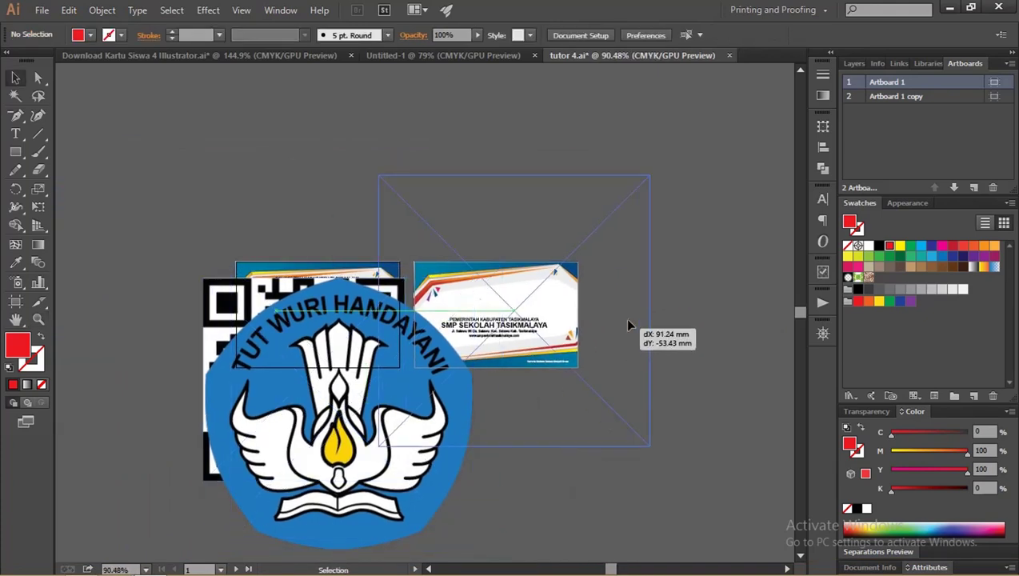
shift+click(240, 400)
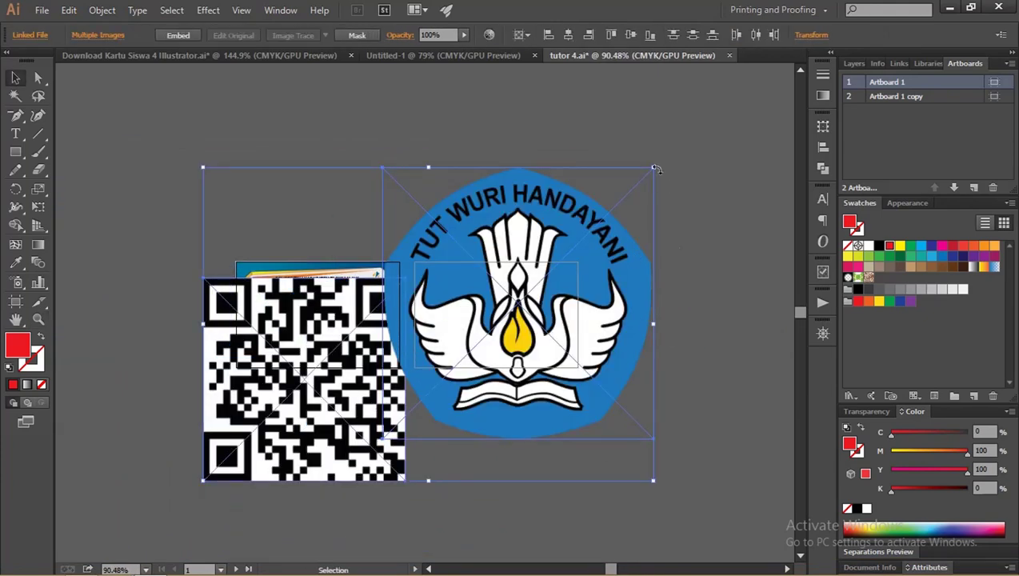
drag(656, 169, 632, 200)
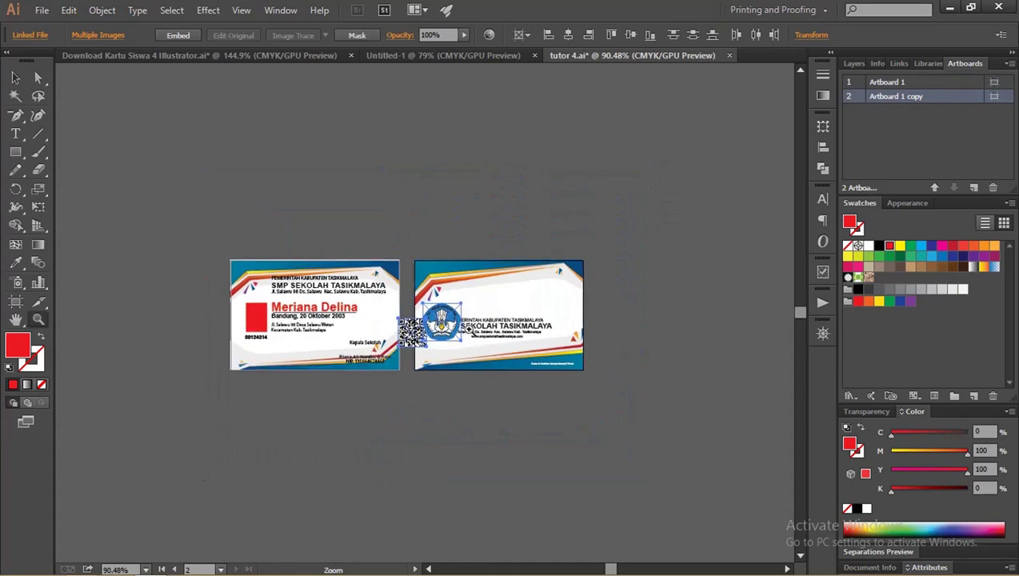
Place the shrunken logo centred above the school text on the back card and group them.
scroll(468, 328, up, 2)
scroll(448, 344, up, 1)
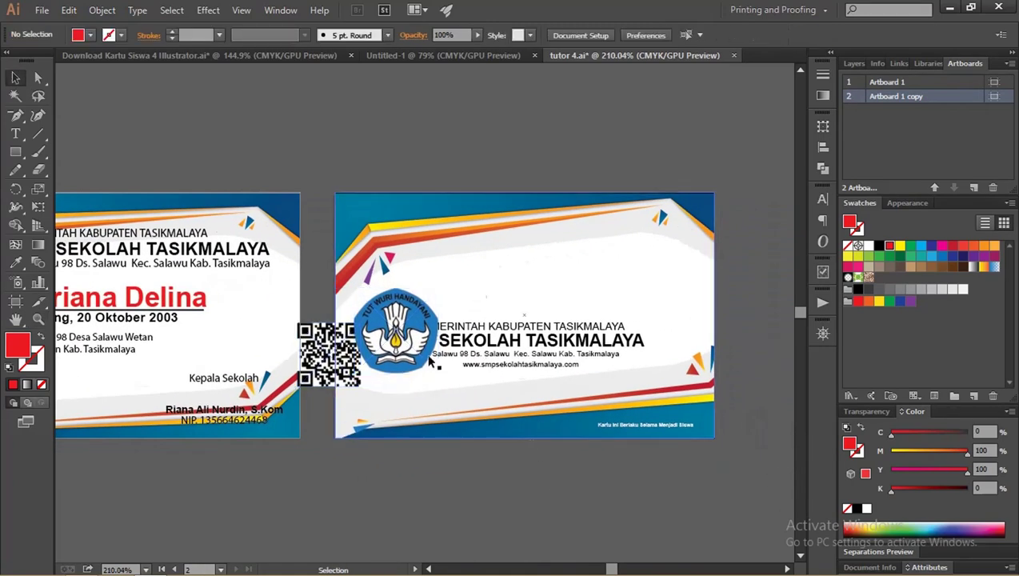
drag(432, 363, 572, 301)
drag(582, 227, 561, 246)
shift+click(520, 340)
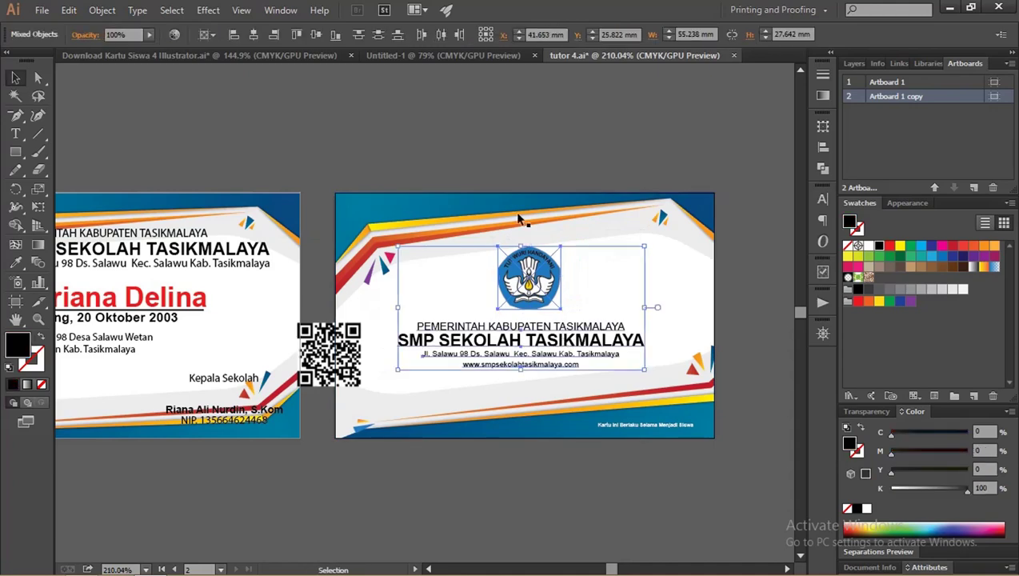
click(253, 35)
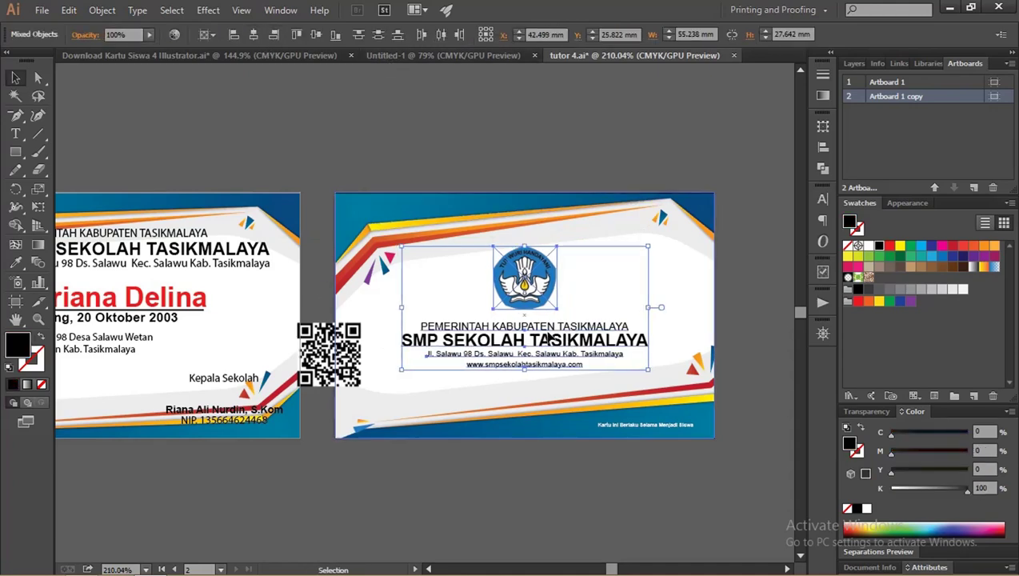
drag(537, 293, 572, 292)
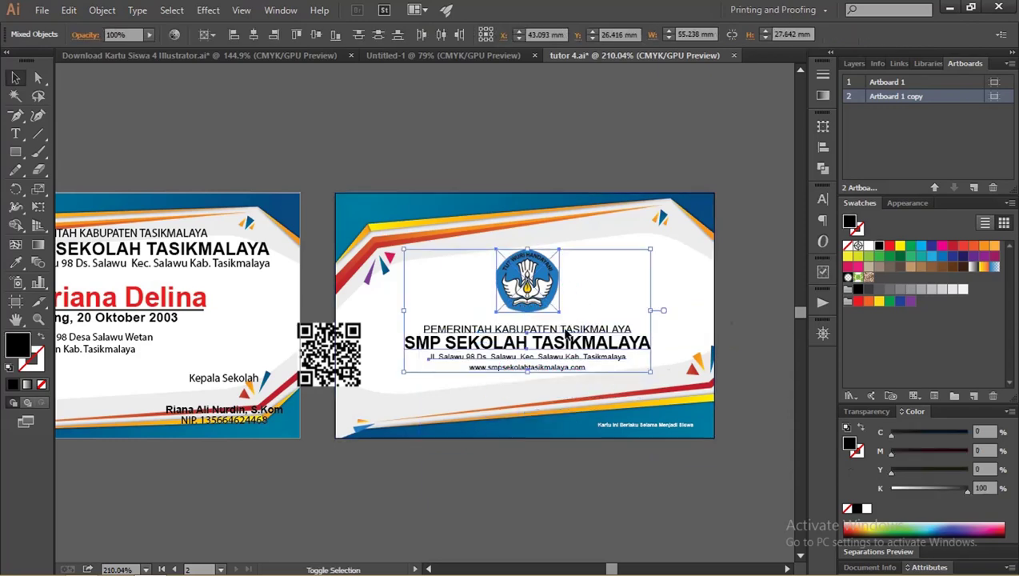
key(ctrl+g)
click(287, 34)
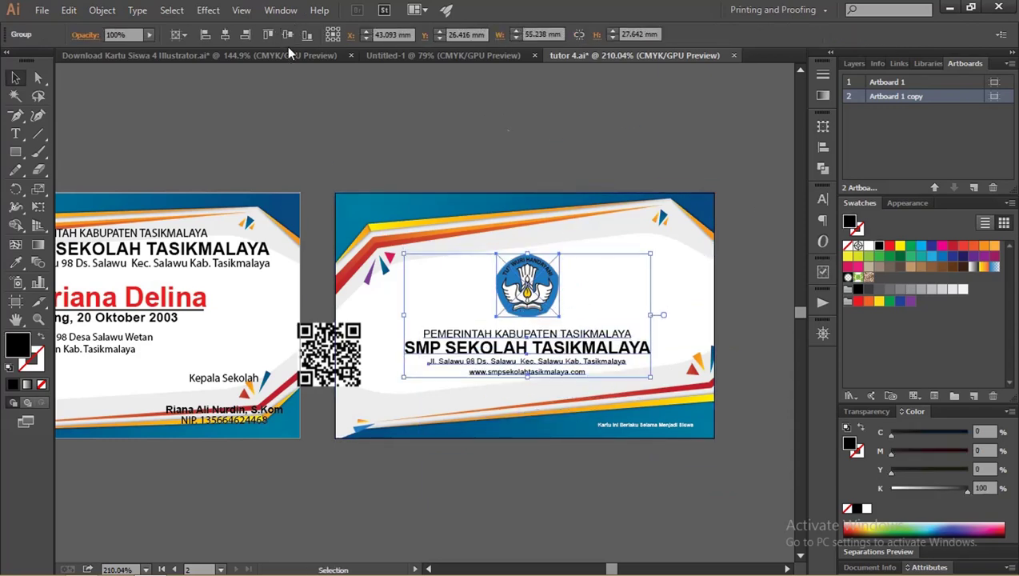
click(409, 112)
Move the QR code to the front card's bottom-left and shrink it below the ID number.
scroll(472, 175, down, 1)
drag(376, 226, 593, 232)
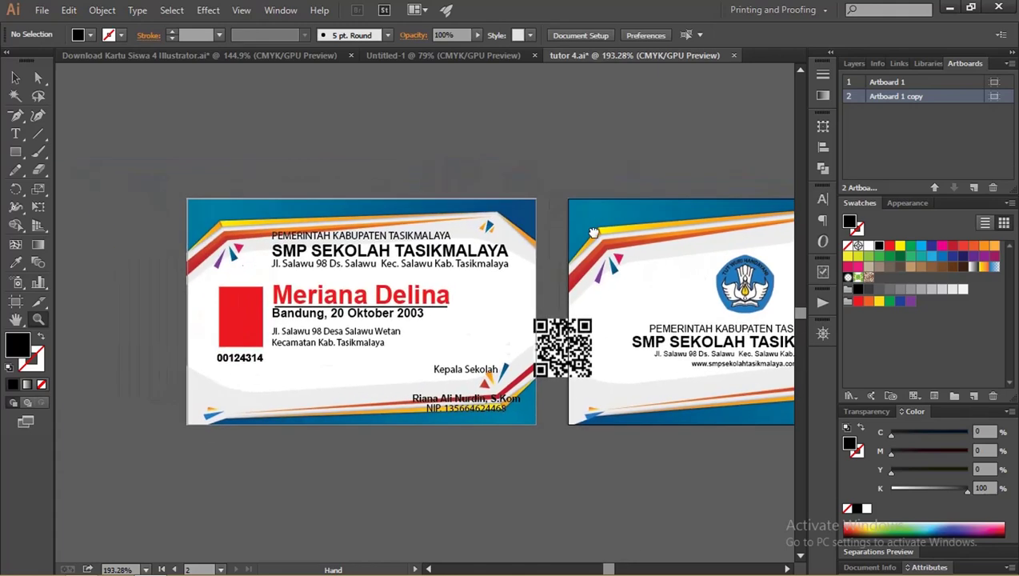
key(v)
mouse_move(590, 320)
mouse_down()
mouse_move(293, 350)
mouse_move(246, 383)
mouse_up()
click(300, 466)
Nudge the QR code under 00124314 and copy the logo out of the back card's group.
click(387, 471)
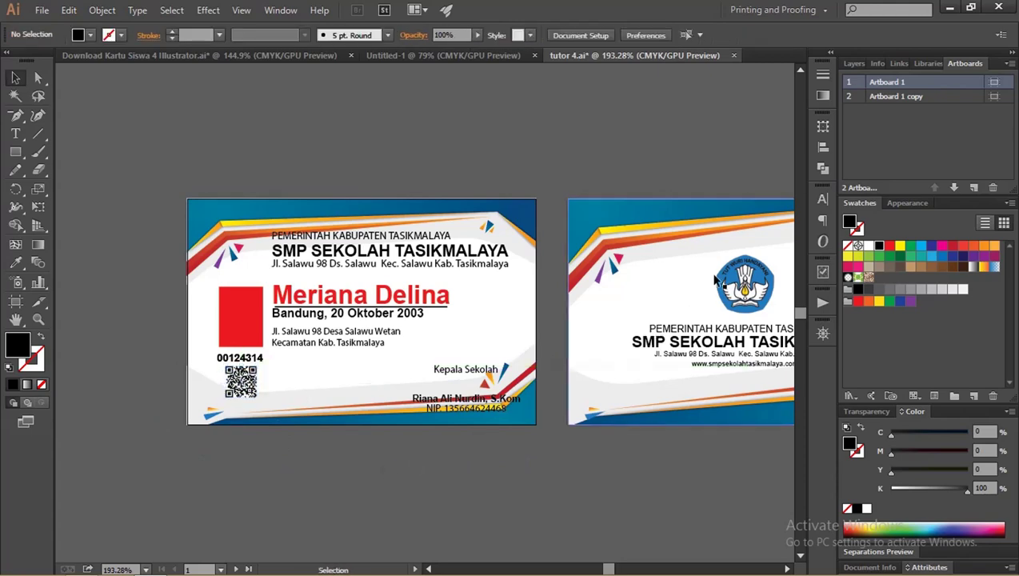
click(739, 280)
double_click(738, 279)
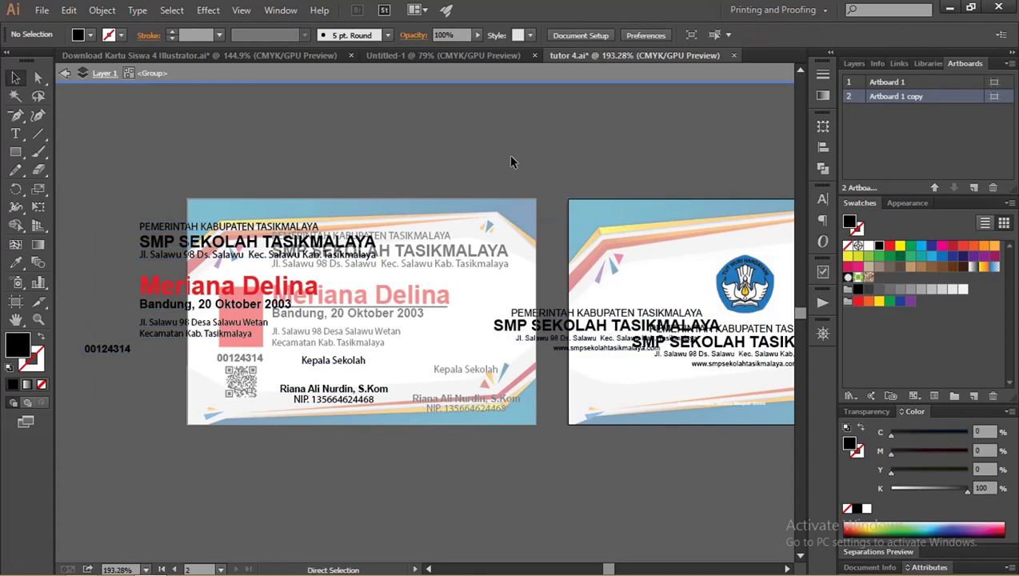
click(503, 188)
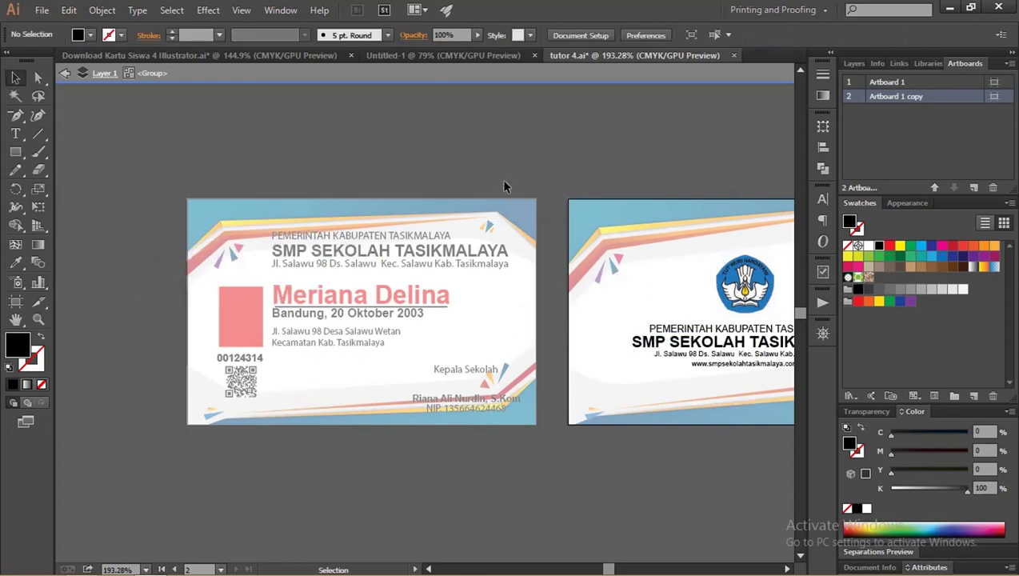
double_click(504, 188)
click(248, 276)
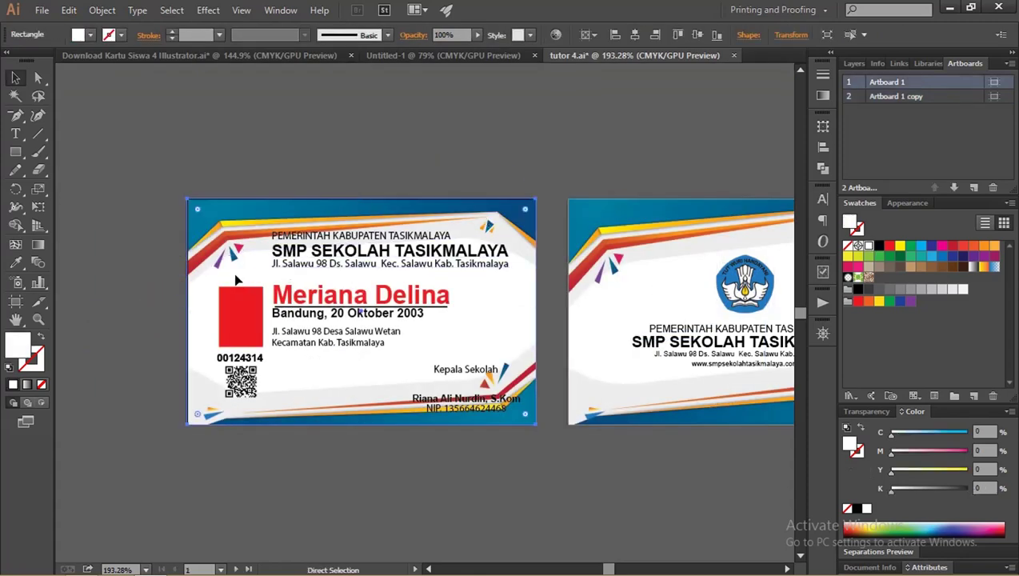
Paste the logo at the front card's top-left, bring it to front, and shrink it to about 10.73 mm.
key(ctrl+v)
drag(361, 276, 254, 257)
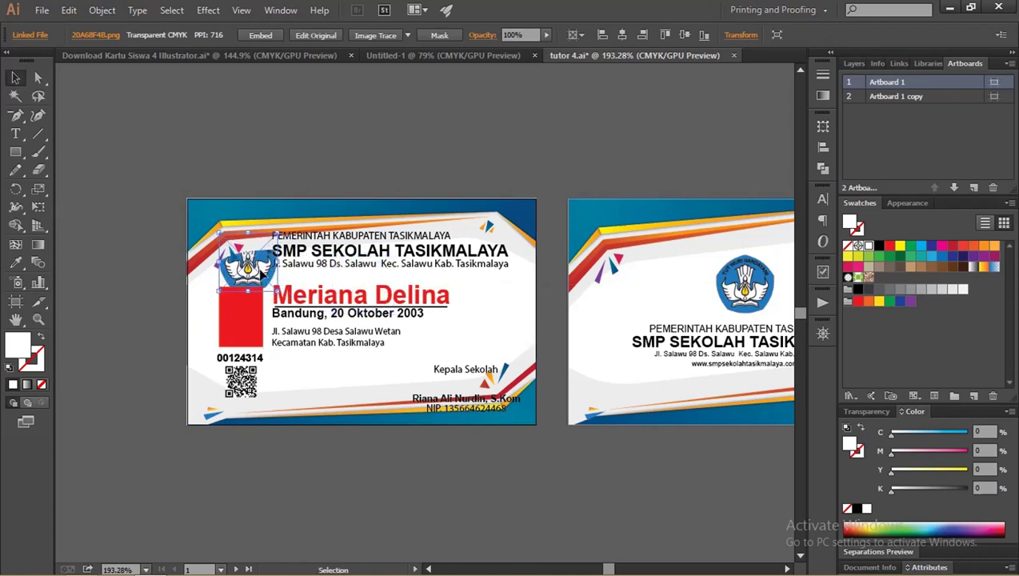
right_click(264, 285)
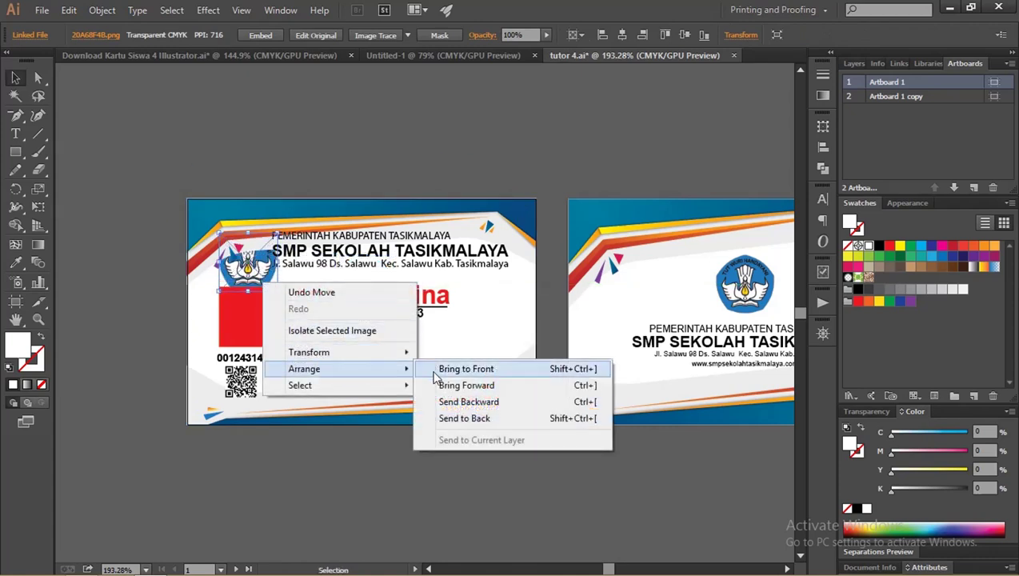
click(447, 370)
mouse_move(276, 288)
mouse_down()
mouse_move(258, 280)
mouse_move(250, 259)
mouse_up()
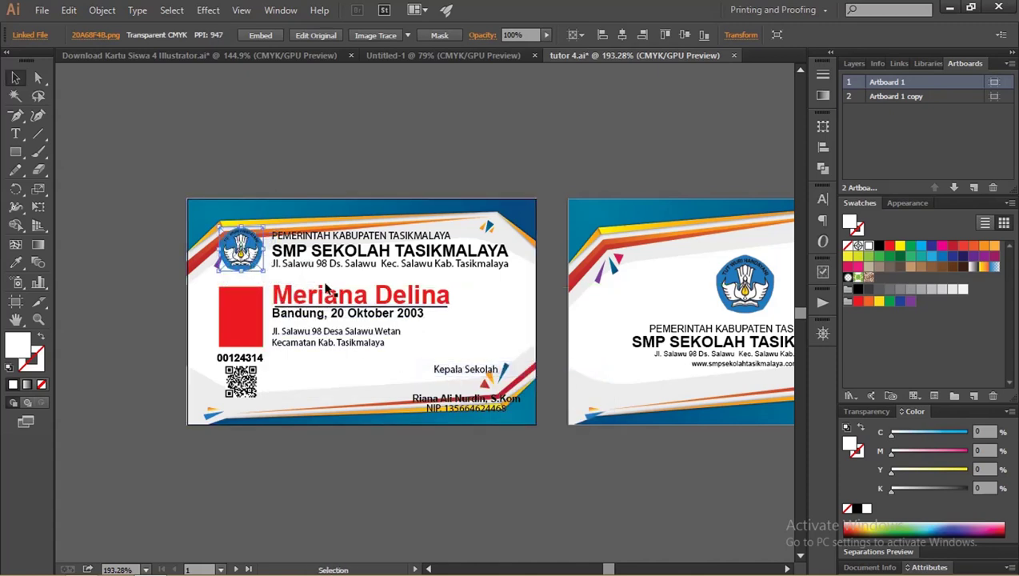
click(371, 315)
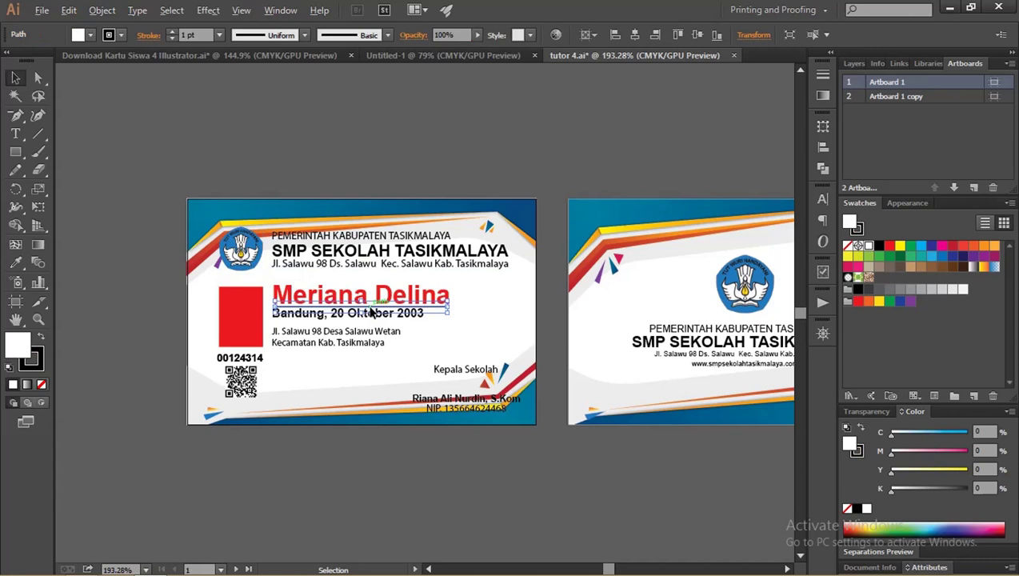
Move the name underline up beneath the school address and stretch it to the address width.
drag(371, 312, 370, 278)
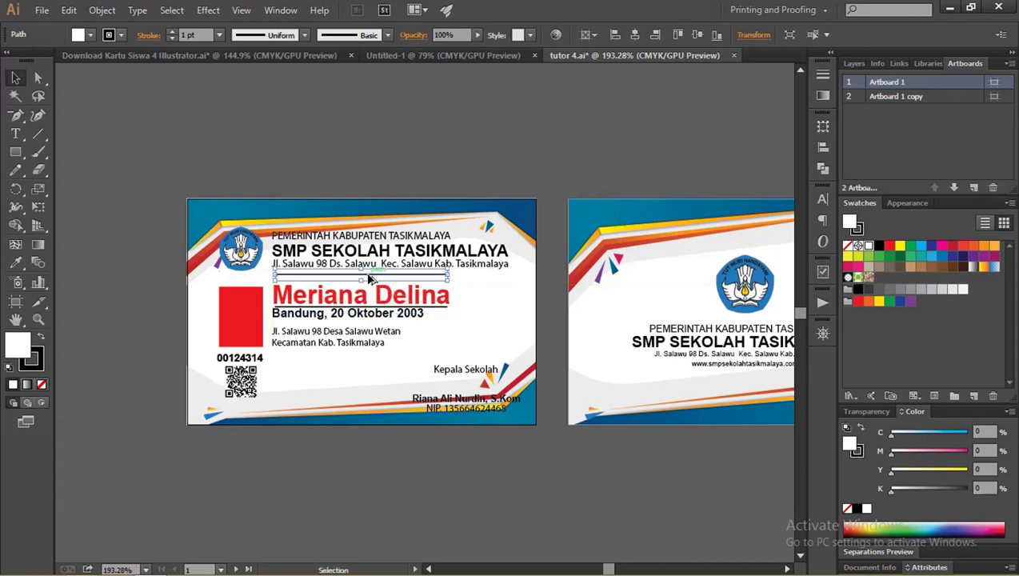
mouse_move(449, 278)
mouse_down()
mouse_move(516, 276)
mouse_move(506, 275)
mouse_up()
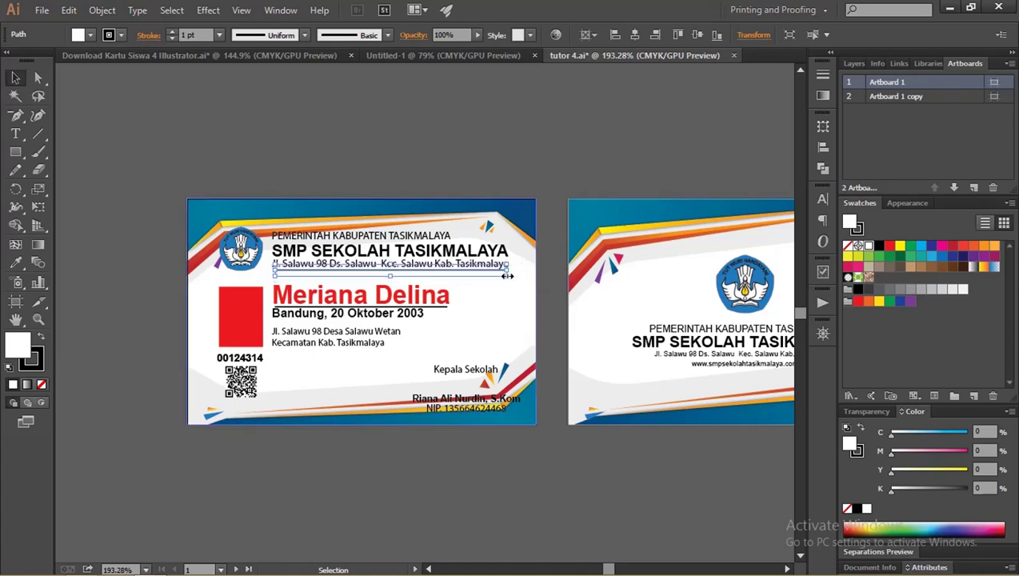
key(z)
click(429, 253)
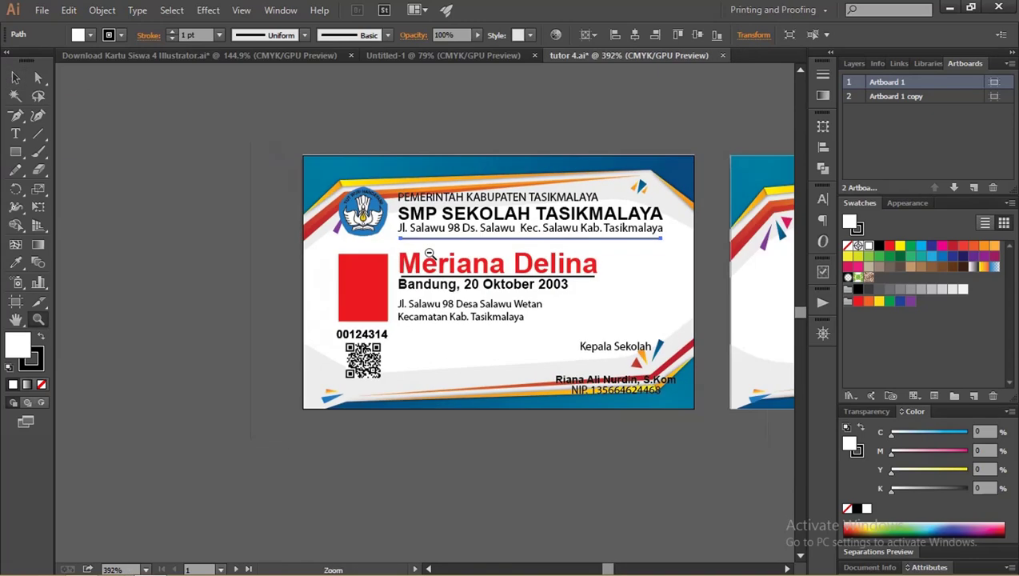
alt+click(428, 252)
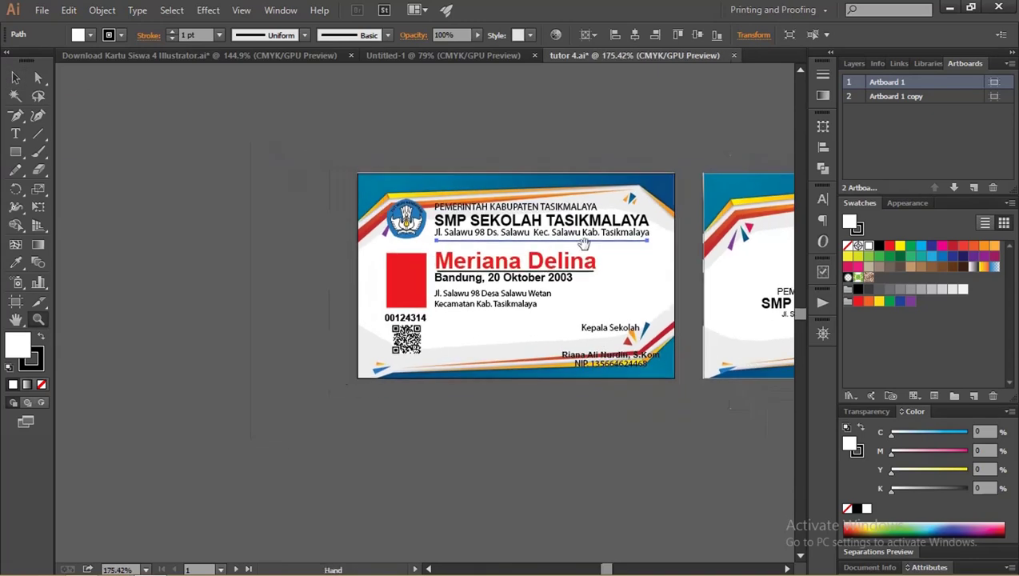
alt+click(429, 252)
mouse_move(452, 221)
mouse_down()
mouse_move(486, 221)
mouse_move(428, 226)
mouse_up()
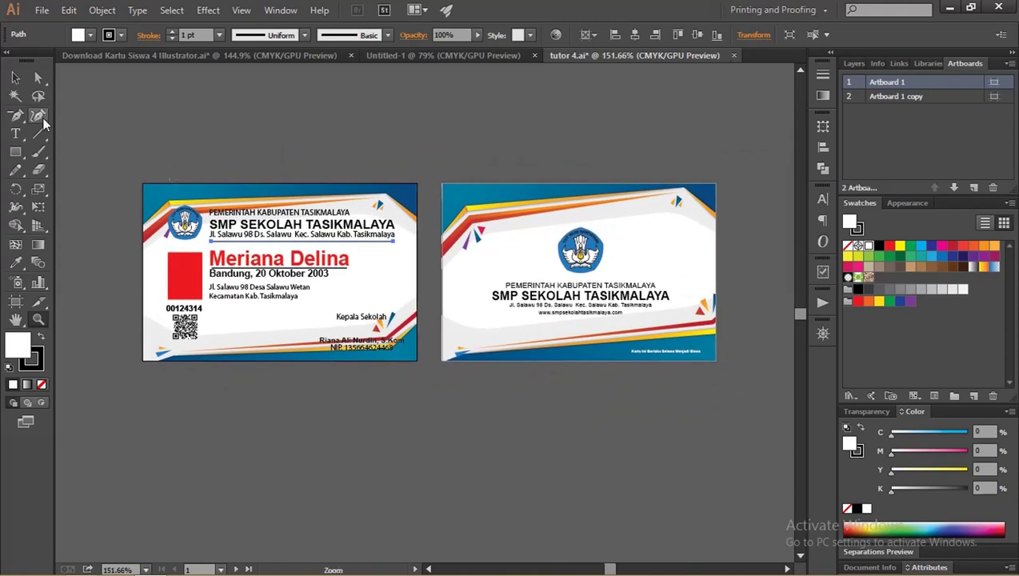
click(14, 80)
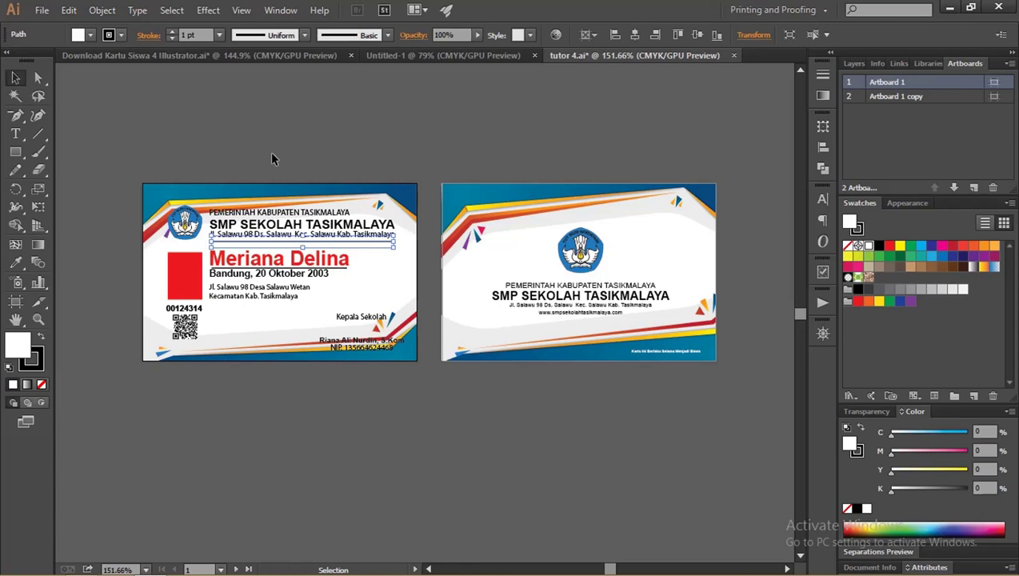
click(271, 158)
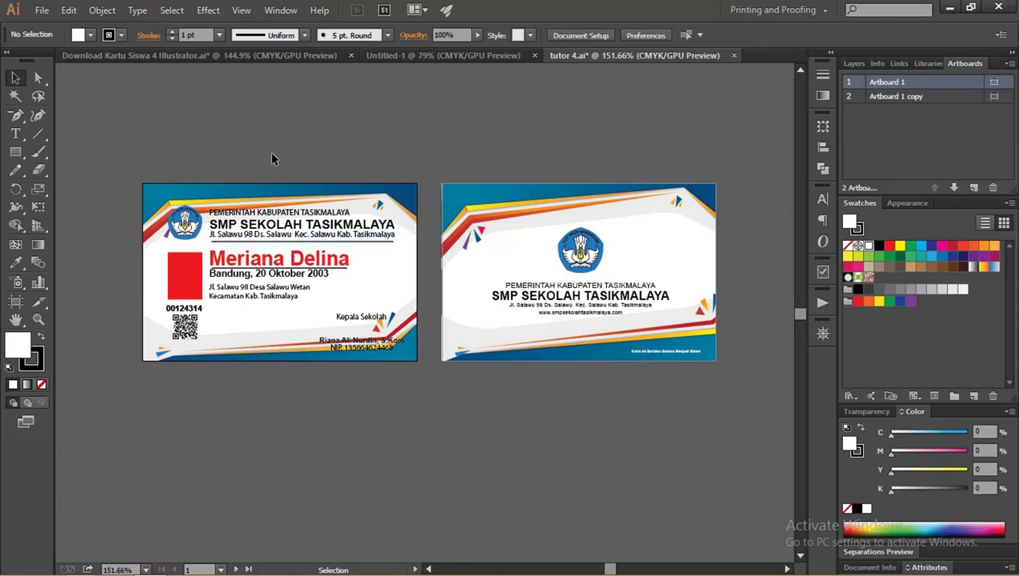